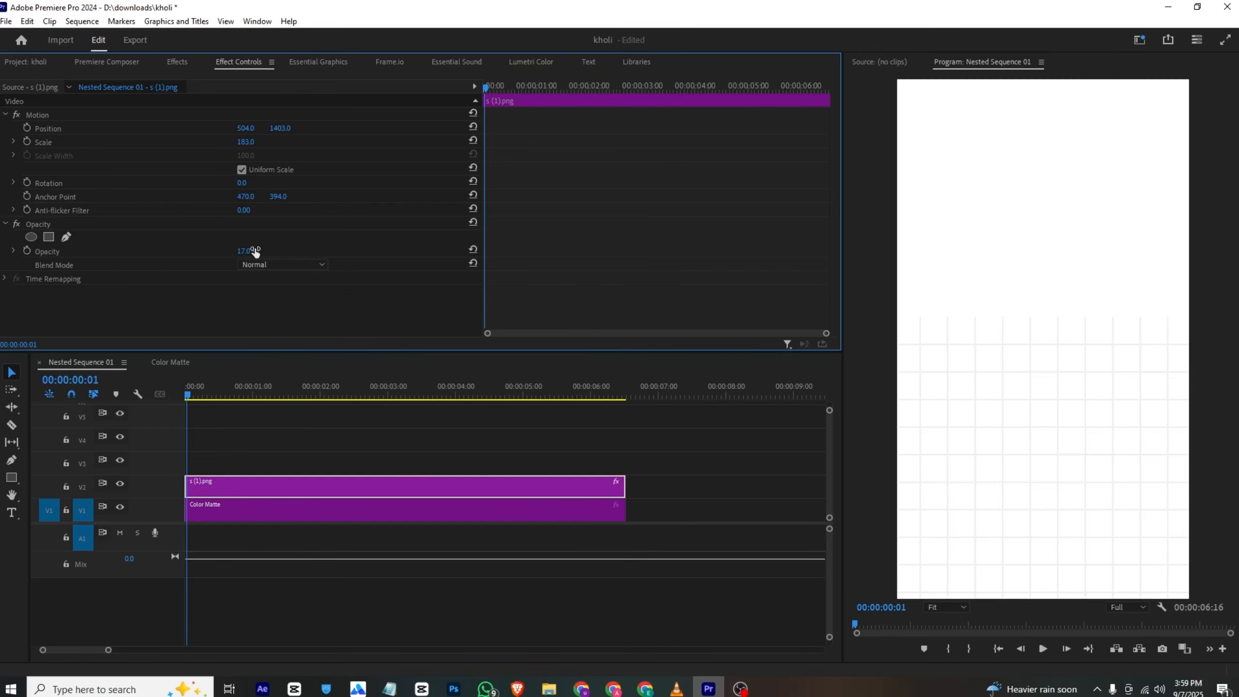
# - Duplicate the s (1).png grid clip onto track V3 and set the copy's vertical position to 387 to fill the frame's upper half
pyautogui.keyDown('alt'); pyautogui.moveTo(252, 485); pyautogui.dragTo(249, 460); pyautogui.keyUp('alt')
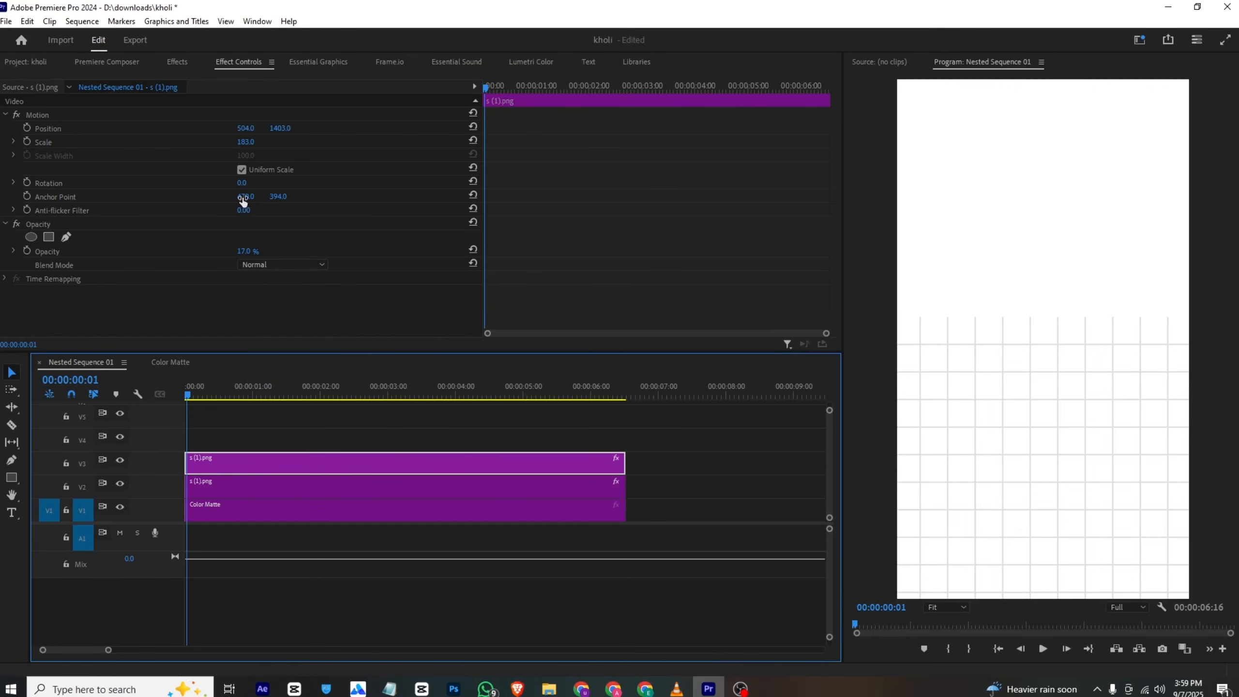
pyautogui.moveTo(279, 128)
pyautogui.mouseDown()
pyautogui.moveTo(104, 128)
pyautogui.moveTo(268, 107)
pyautogui.mouseUp()
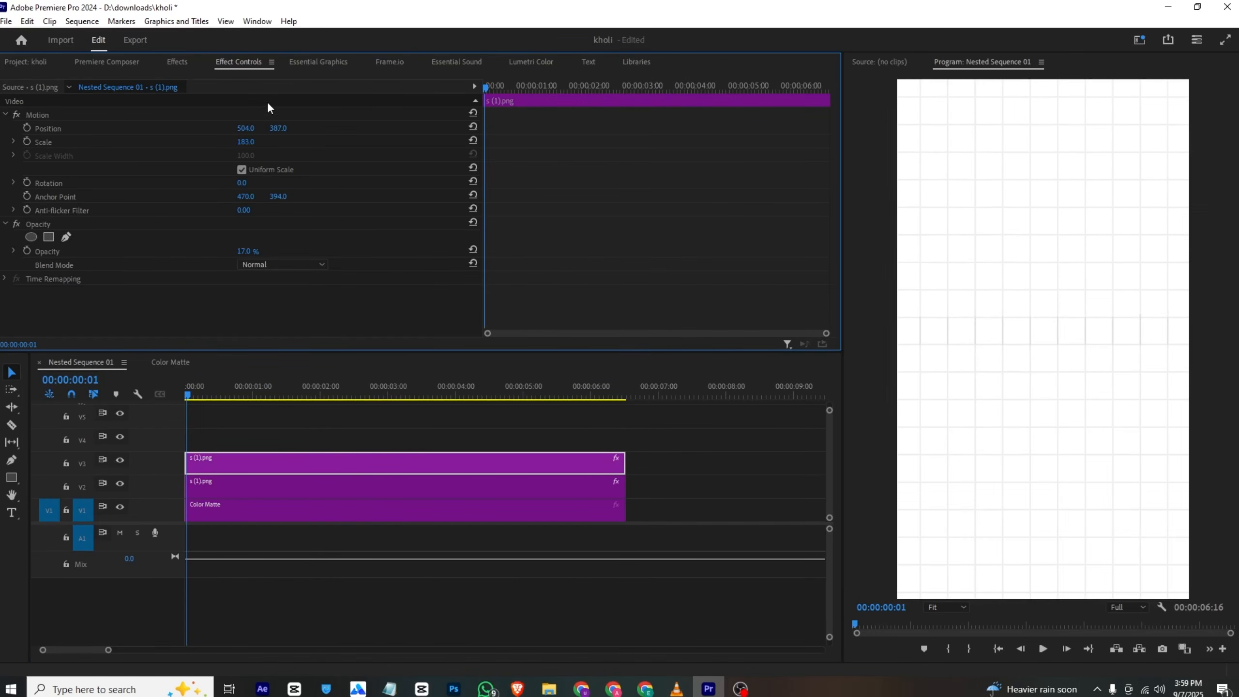
pyautogui.click(554, 473)
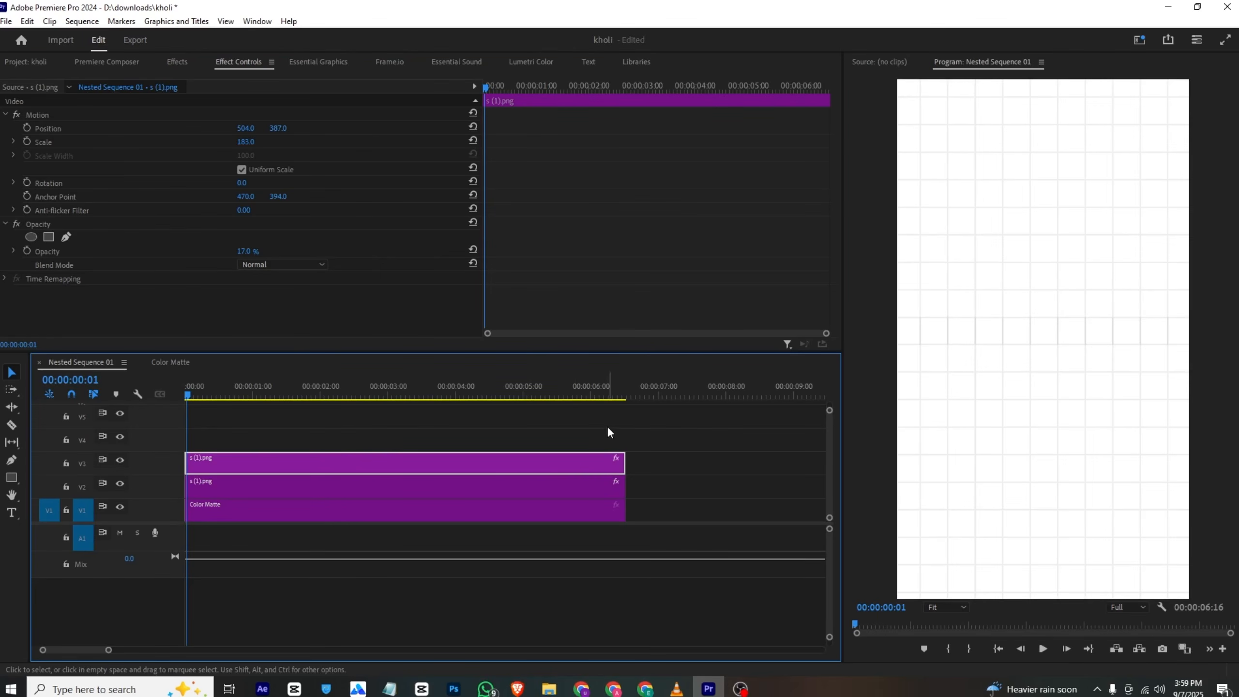
# - Nest the two grid clips and the color matte into one sequence, and return the playhead to the start
pyautogui.moveTo(606, 425); pyautogui.dragTo(444, 511)
pyautogui.rightClick(445, 512)
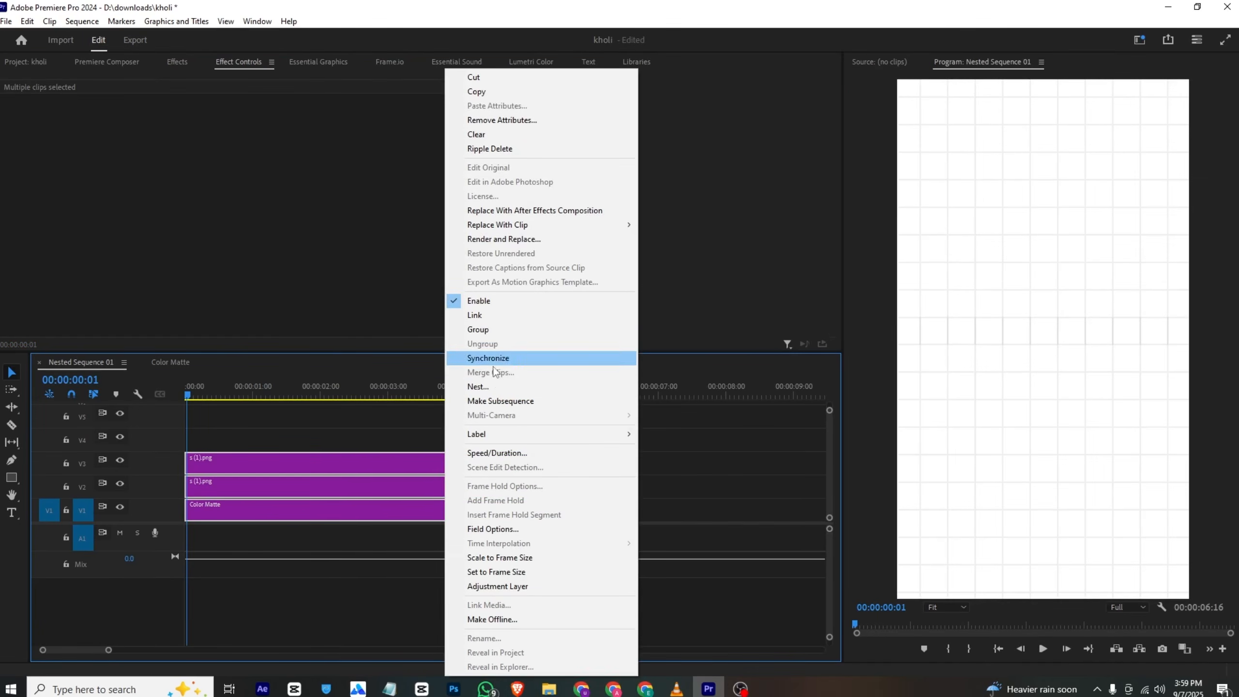
pyautogui.click(478, 386)
pyautogui.click(590, 361)
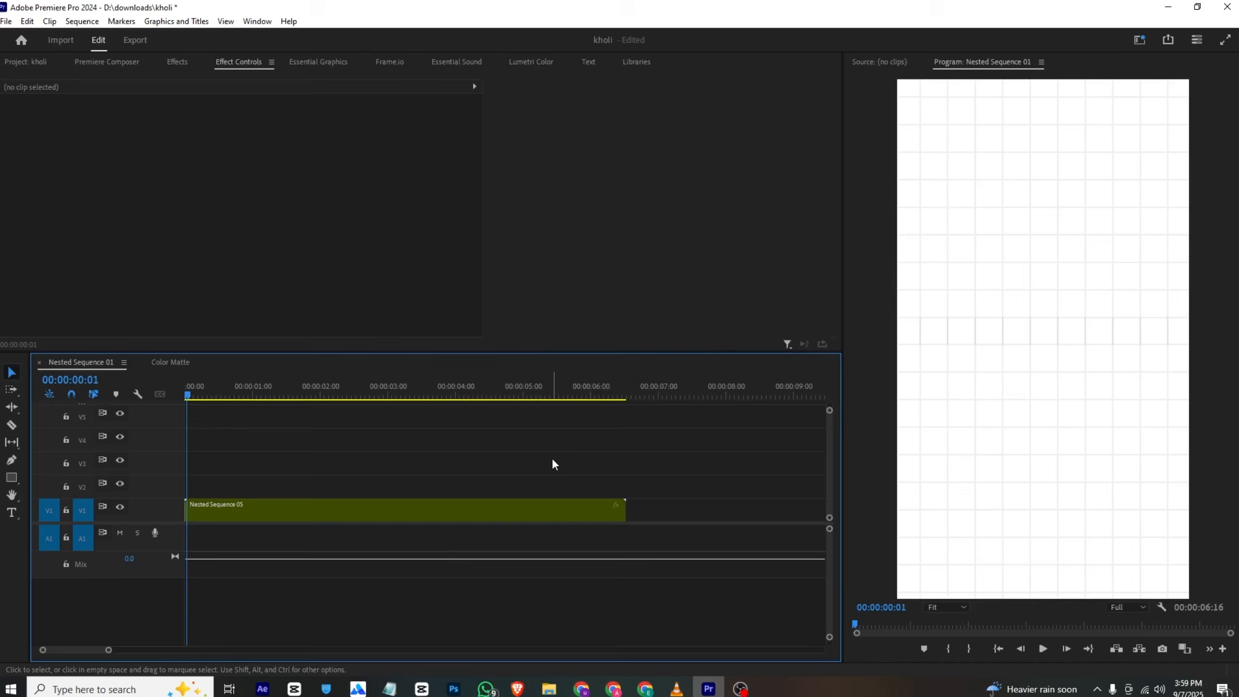
pyautogui.click(416, 517)
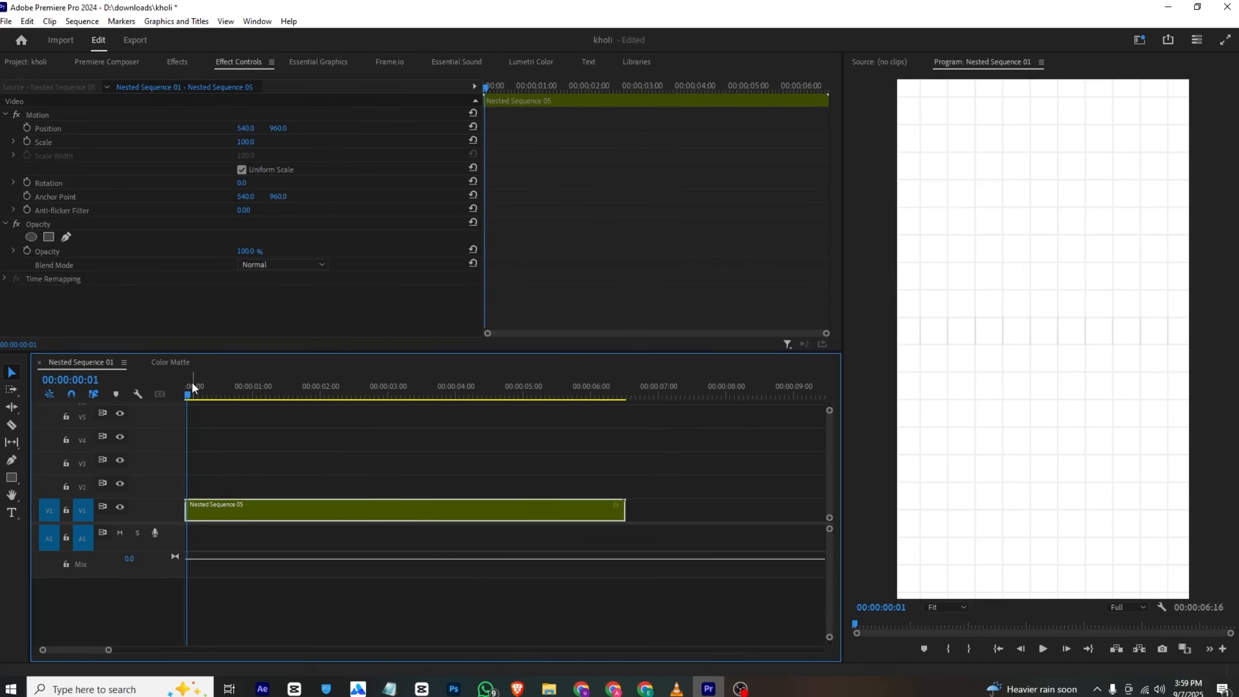
pyautogui.moveTo(192, 382); pyautogui.dragTo(126, 388)
# - Switch to VLC media player to check the card layout in the reference video get.mp4, and return to Premiere Pro
pyautogui.click(27, 63)
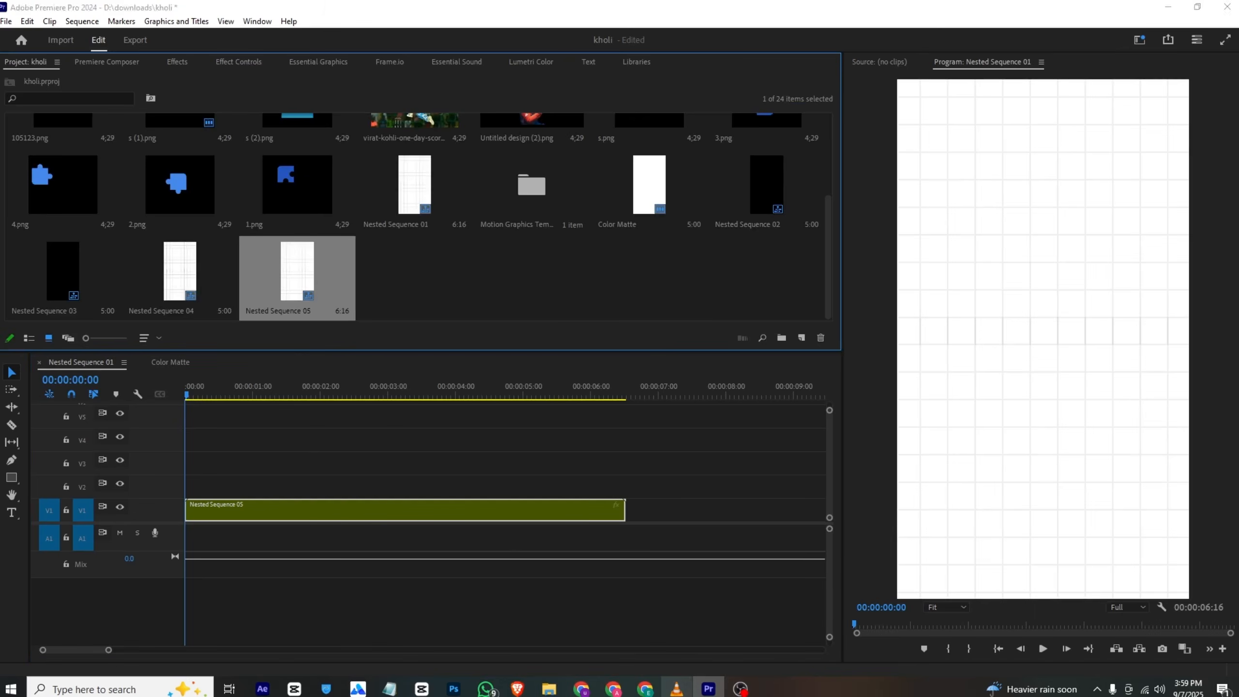
pyautogui.click(676, 689)
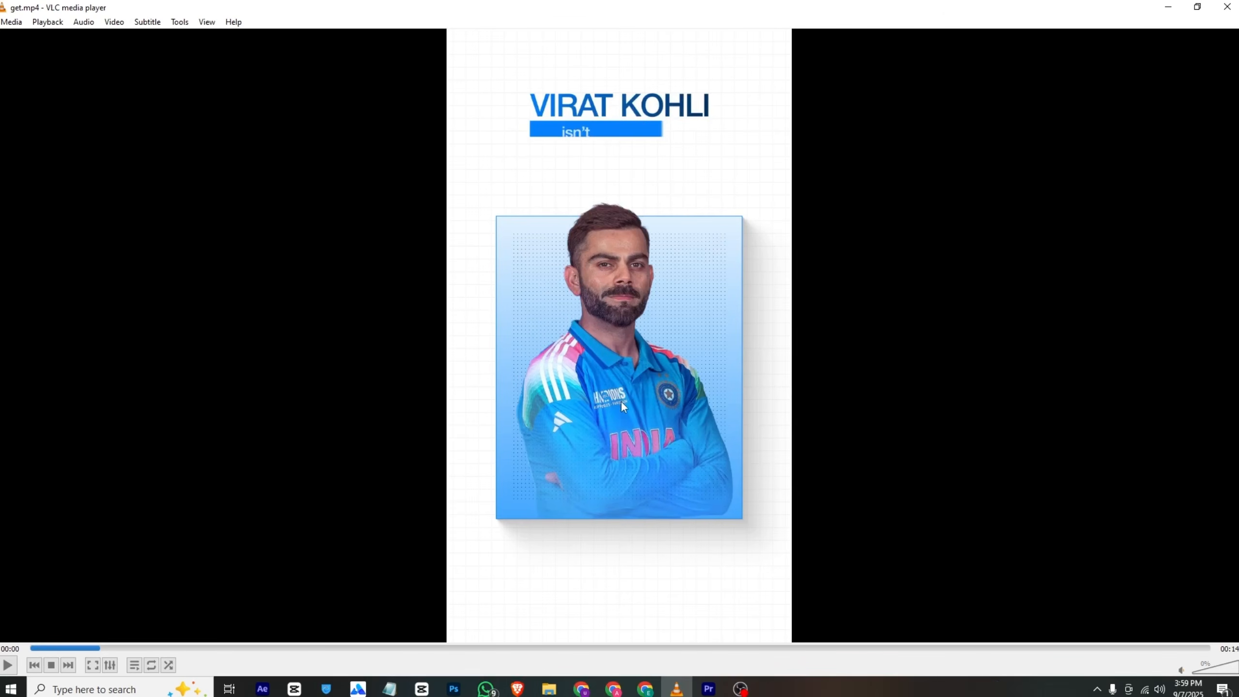
pyautogui.click(708, 690)
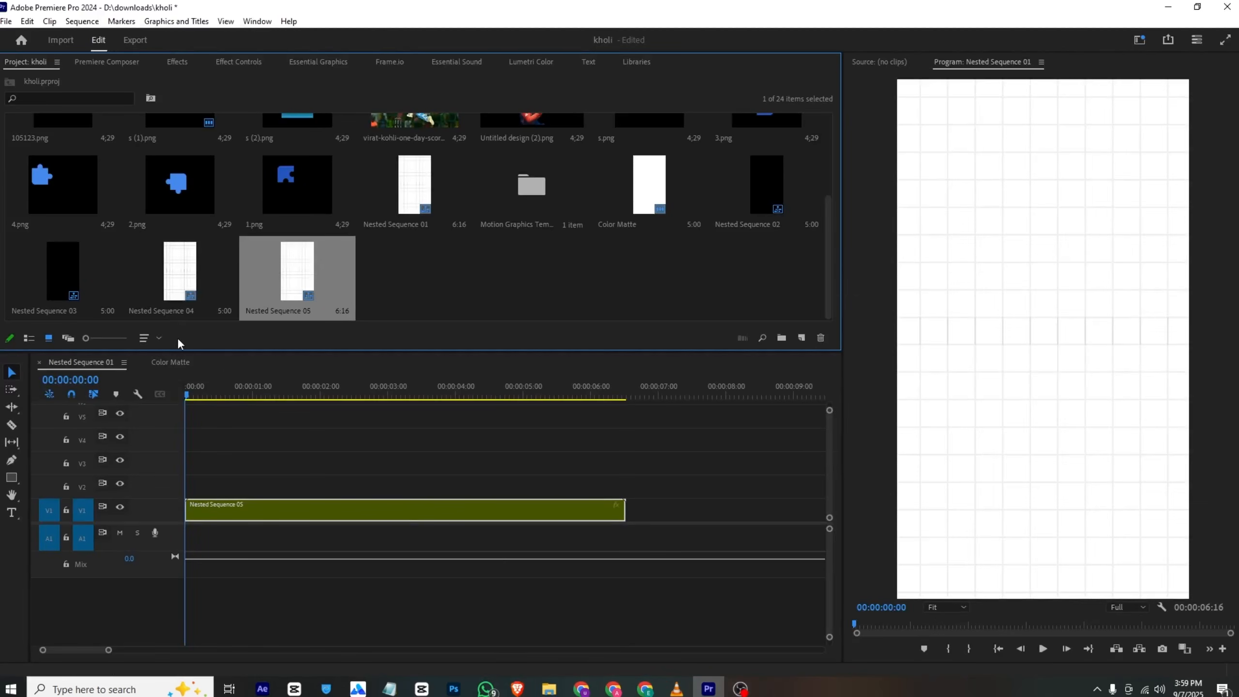
pyautogui.scroll(-3, 302, 184)
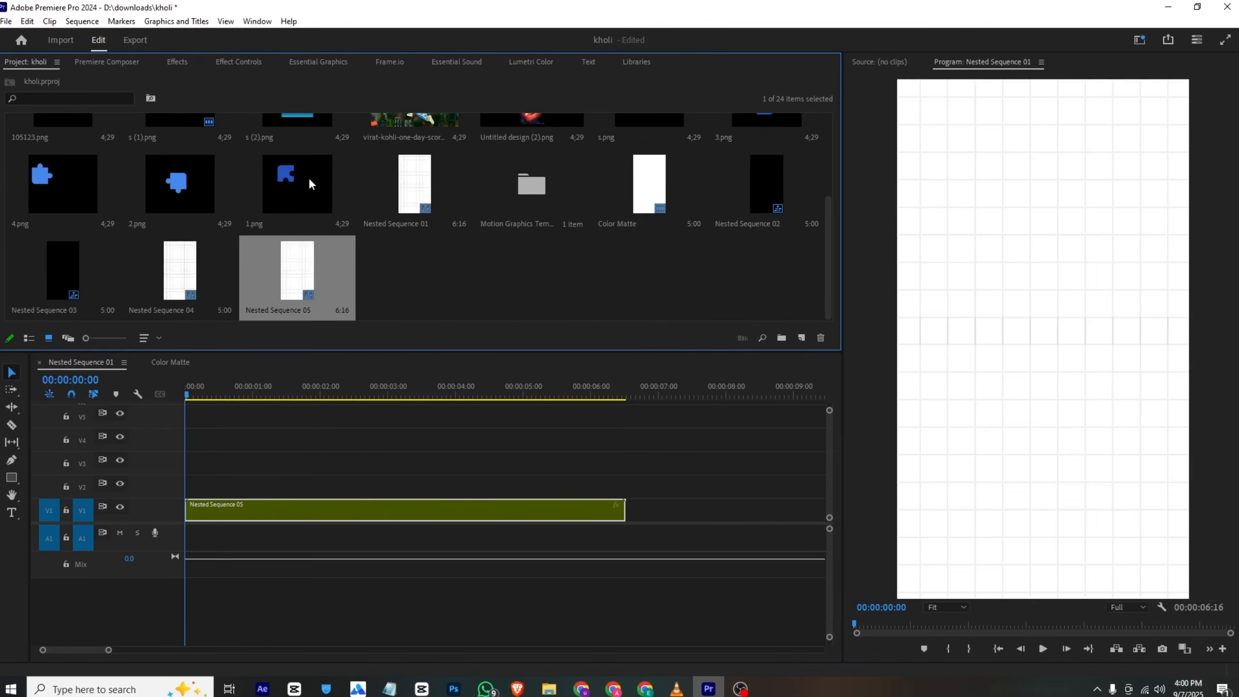
pyautogui.scroll(3, 141, 236)
pyautogui.moveTo(66, 237); pyautogui.dragTo(140, 495)
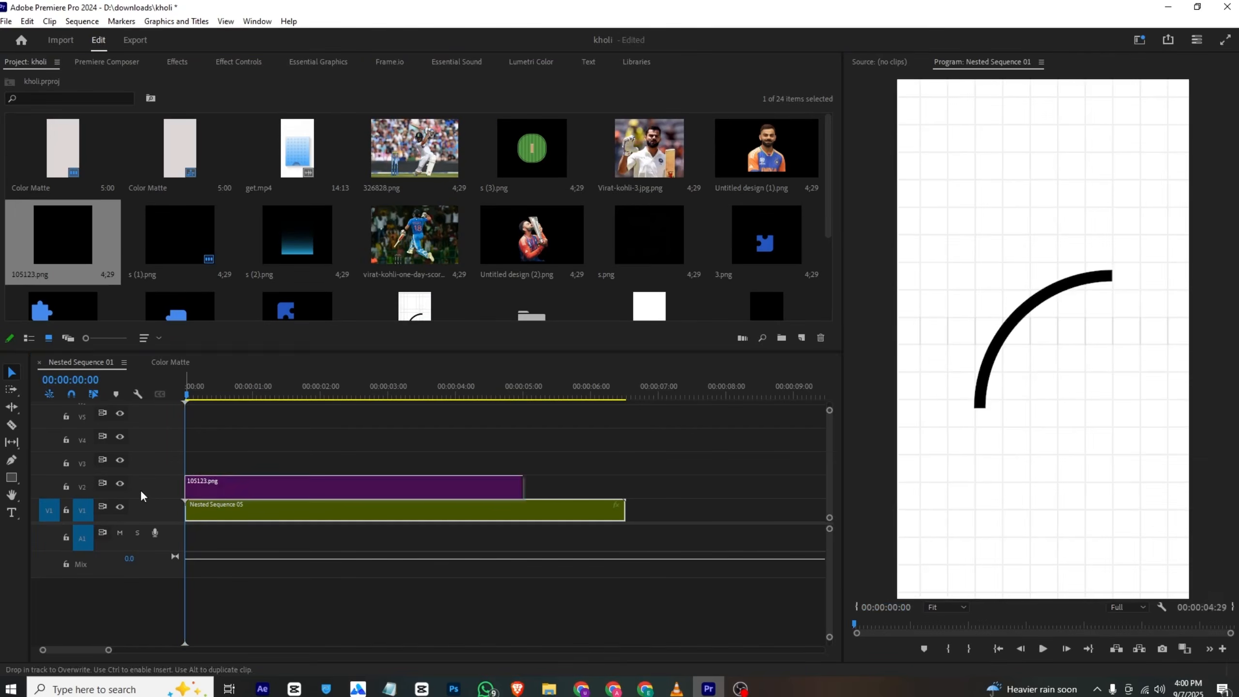
pyautogui.hotkey('ctrl', 'z')
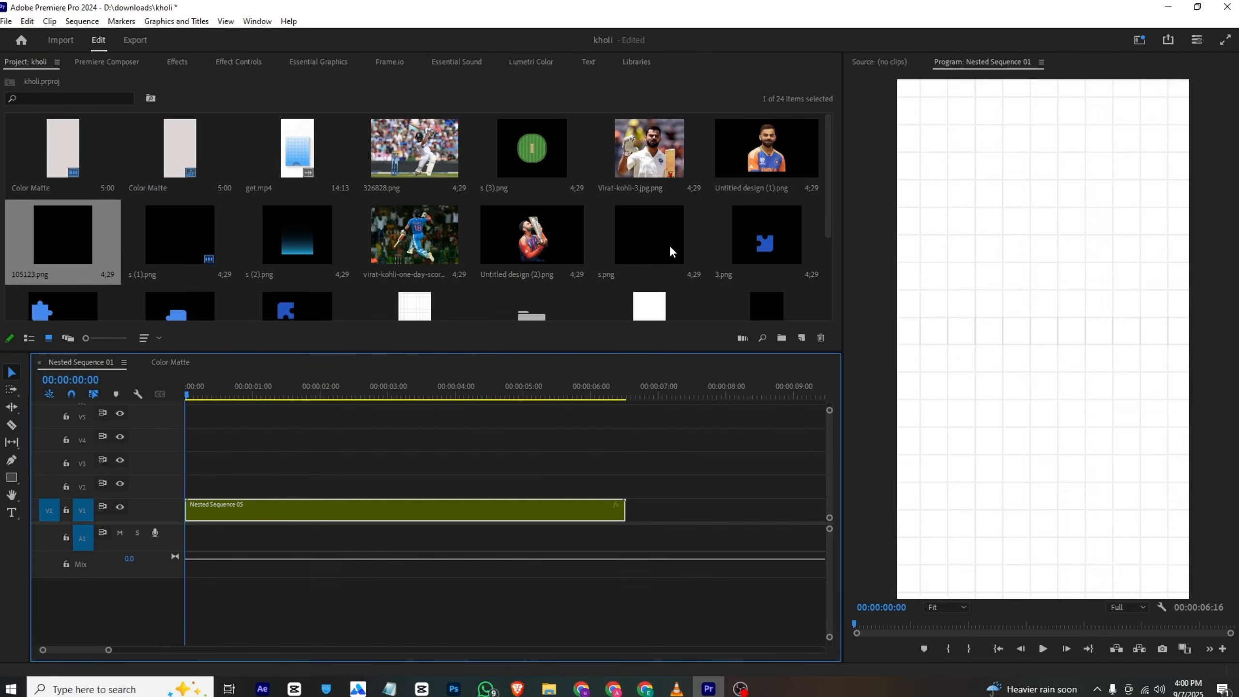
# - Place the dotted pattern s.png on track V2 at the sequence start and extend it to the end of the nested grid clip
pyautogui.moveTo(669, 249); pyautogui.dragTo(194, 484)
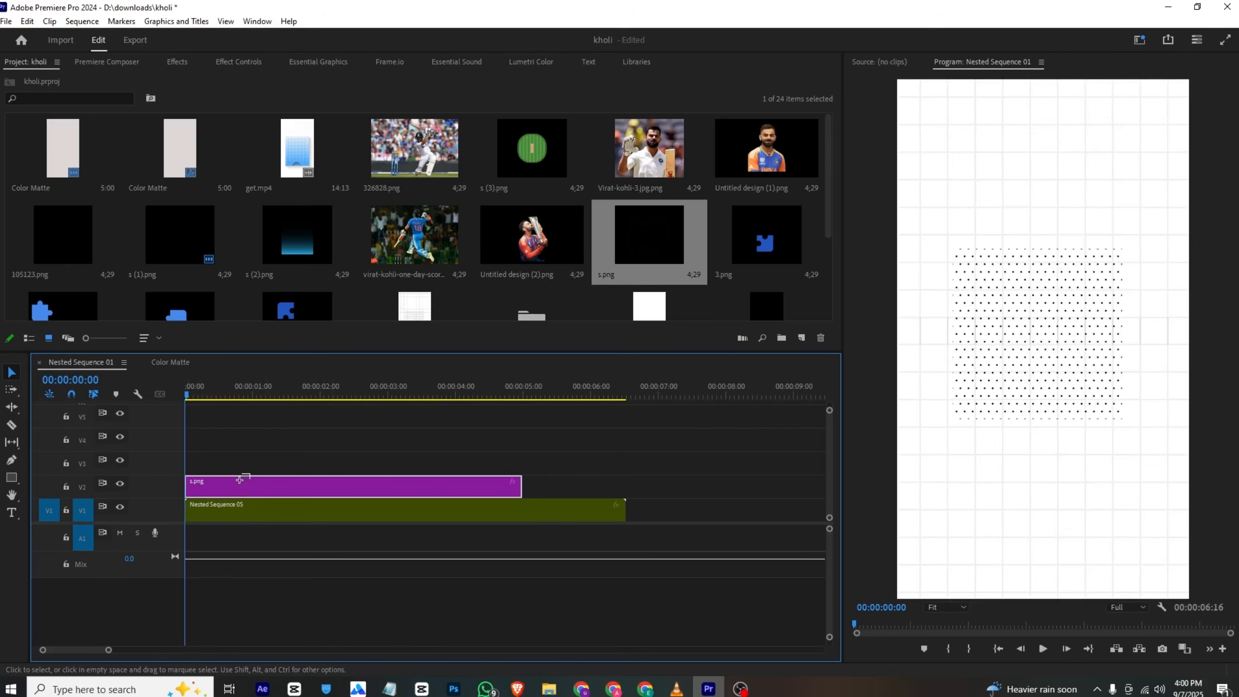
pyautogui.moveTo(521, 486); pyautogui.dragTo(634, 488)
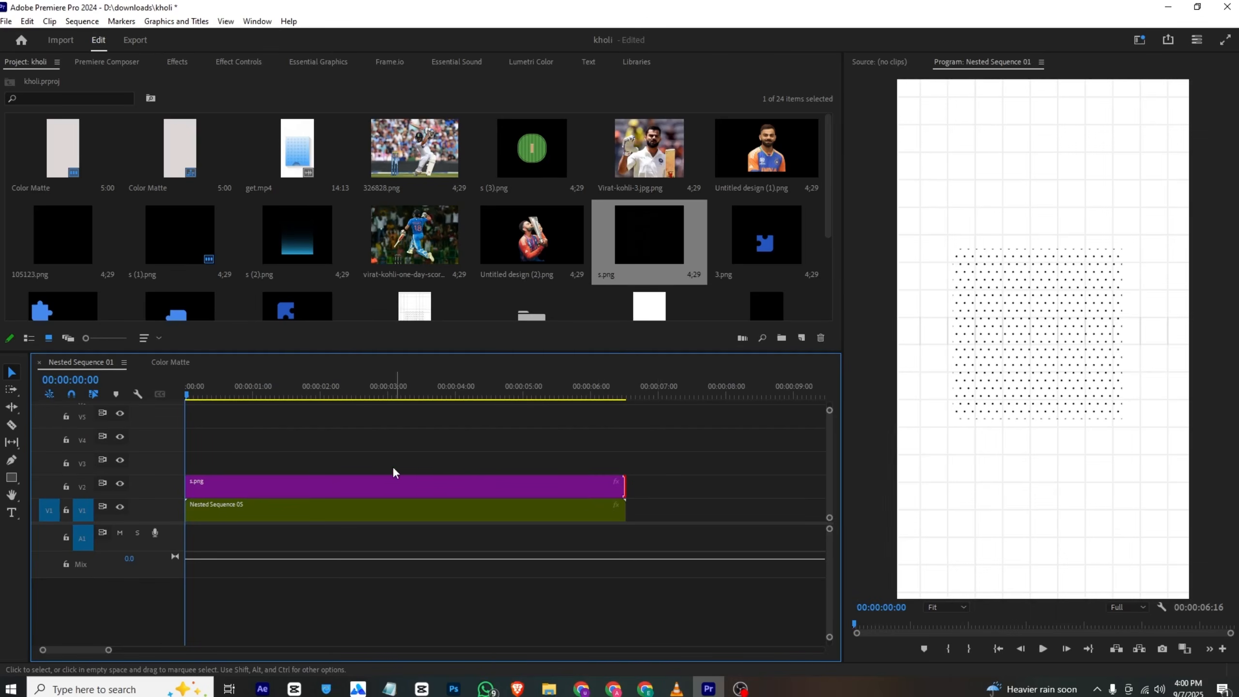
# - Enlarge the s.png dotted pattern slightly and reposition it a little lower and nearer the frame's horizontal center
pyautogui.click(256, 478)
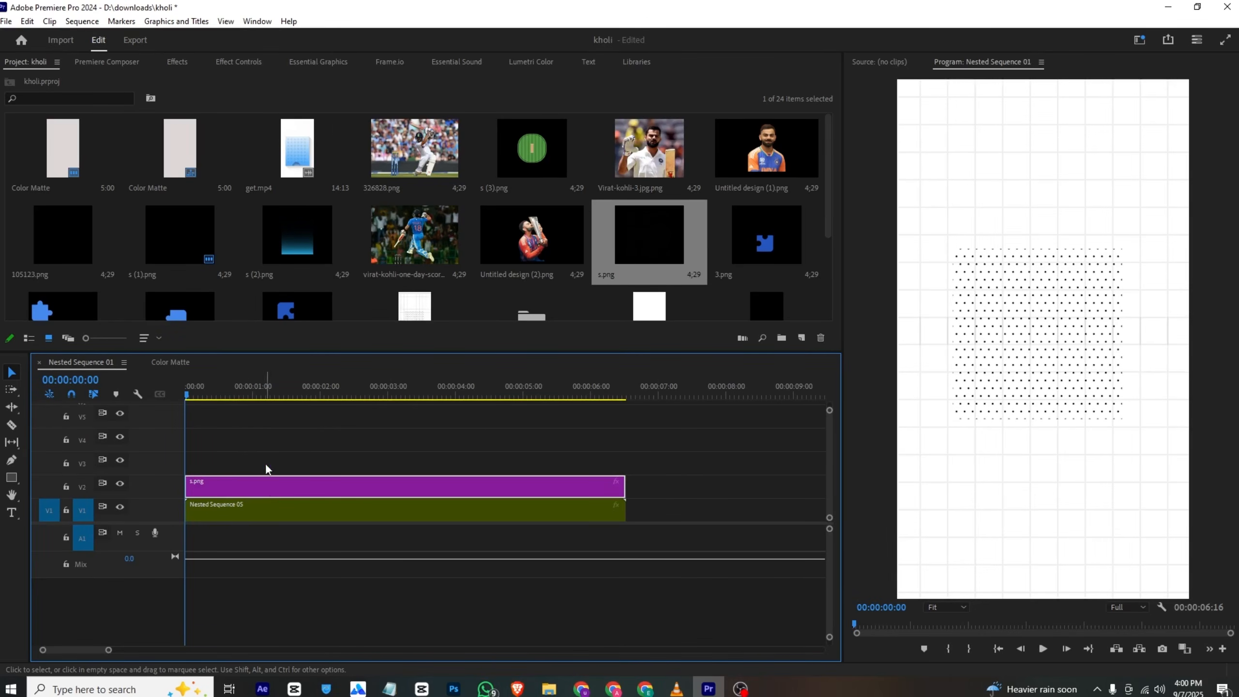
pyautogui.click(246, 61)
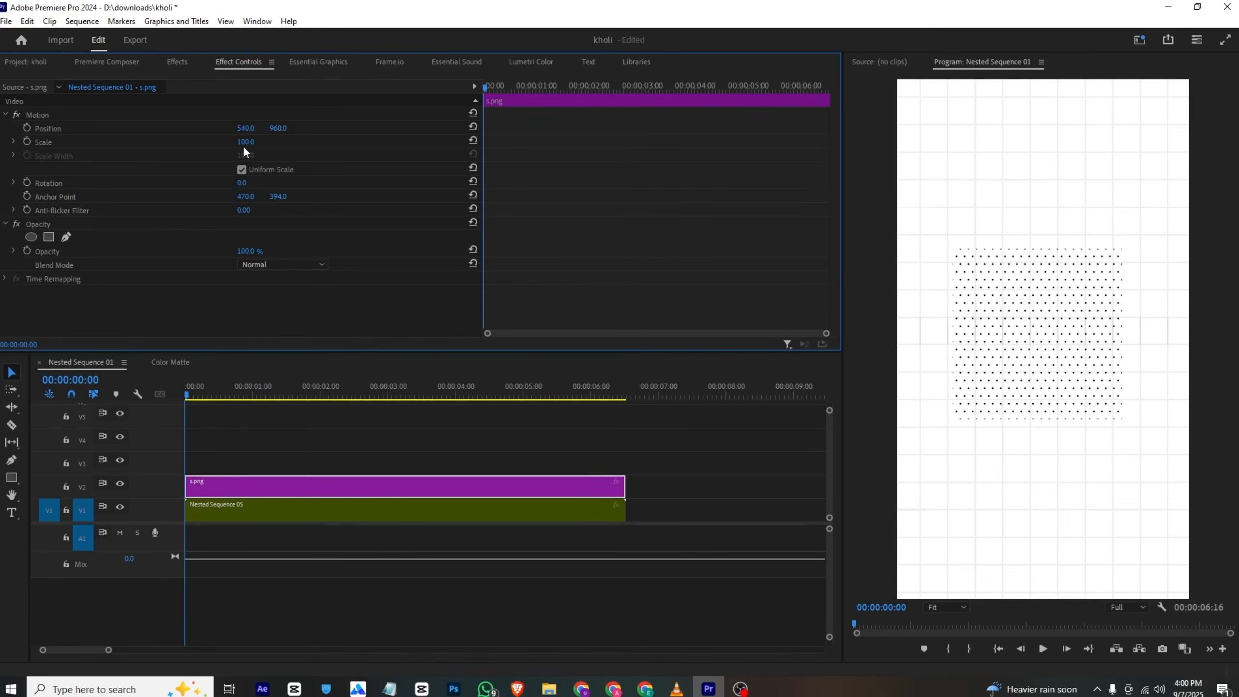
pyautogui.moveTo(246, 141); pyautogui.dragTo(370, 128)
pyautogui.moveTo(245, 128)
pyautogui.mouseDown()
pyautogui.moveTo(276, 128)
pyautogui.moveTo(235, 142)
pyautogui.mouseUp()
pyautogui.moveTo(280, 128); pyautogui.dragTo(268, 128)
# - Draw a rectangle about 878 by 913 pixels around the dotted pattern as a new graphic
pyautogui.click(195, 449)
pyautogui.click(10, 479)
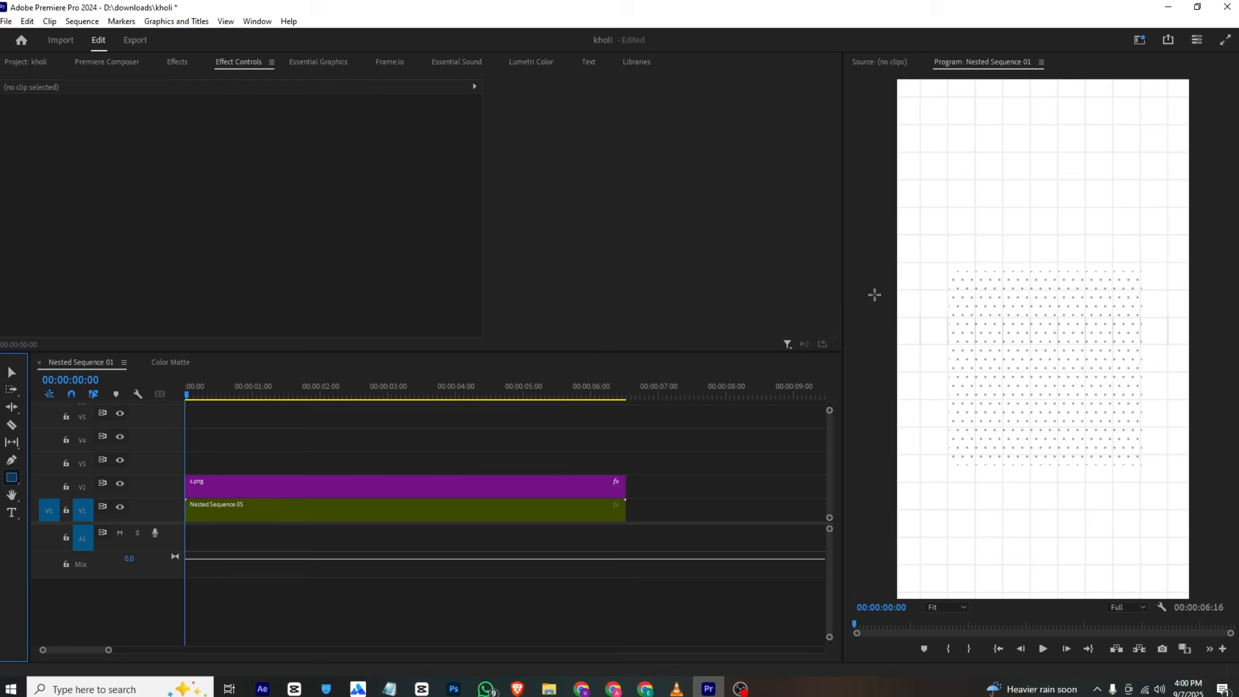
pyautogui.moveTo(930, 237); pyautogui.dragTo(1169, 484)
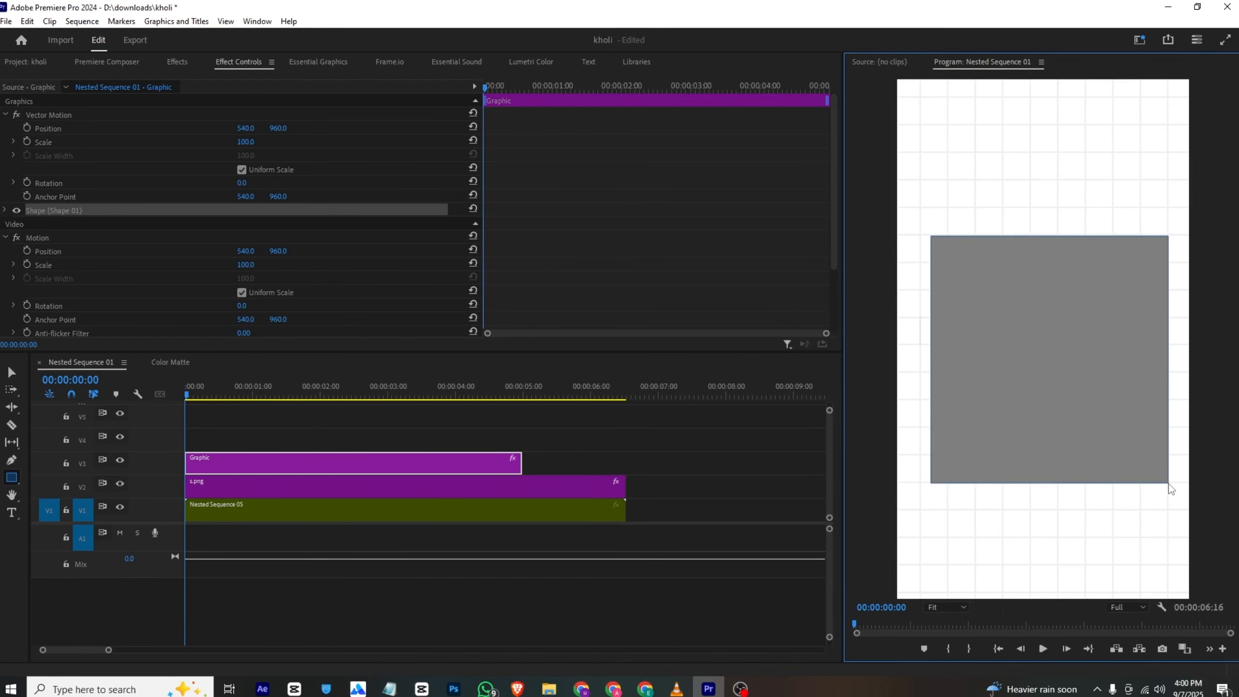
# - Turn off the rectangle's fill and enable its stroke
pyautogui.click(317, 56)
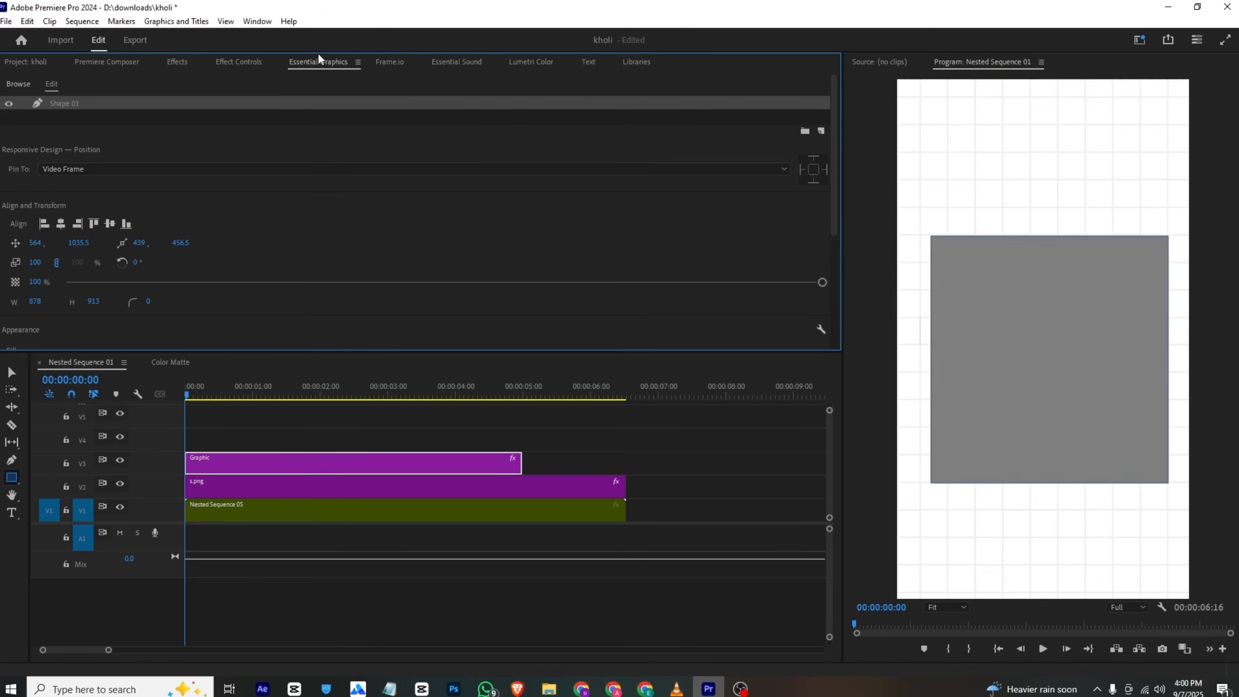
pyautogui.scroll(-3, 136, 186)
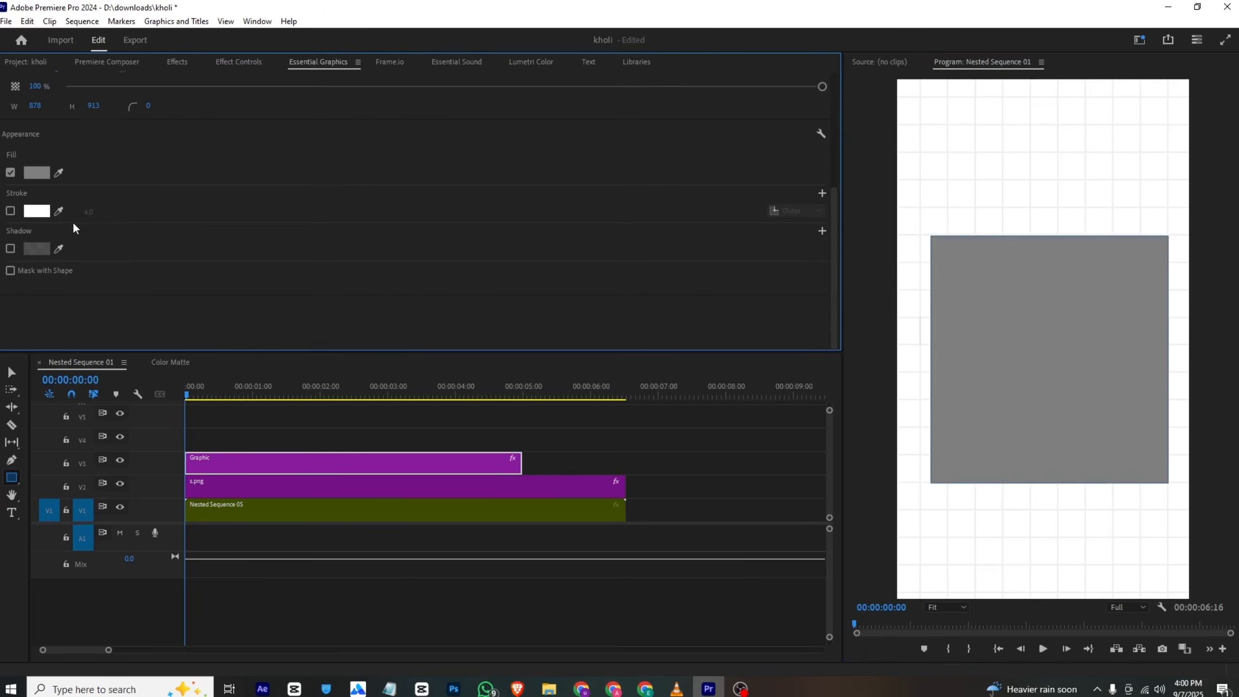
pyautogui.click(12, 173)
pyautogui.click(11, 212)
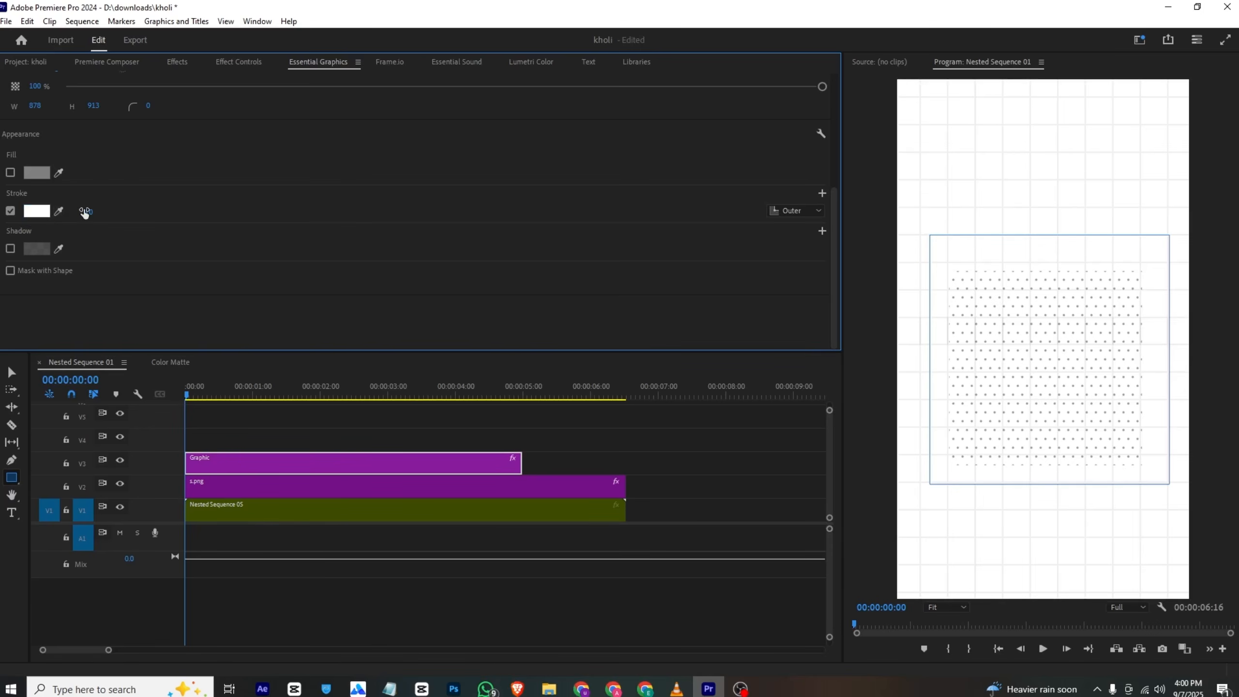
# - Change the rectangle's stroke color to a saturated blue
pyautogui.click(60, 211)
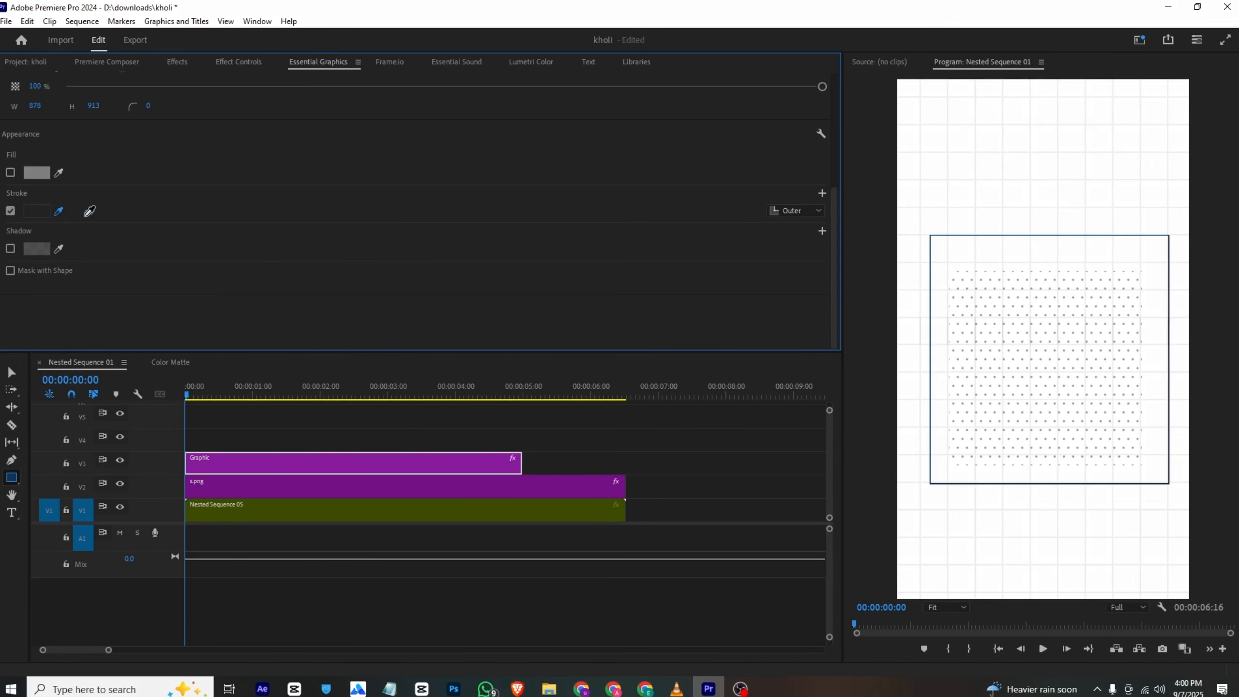
pyautogui.click(37, 212)
pyautogui.click(643, 366)
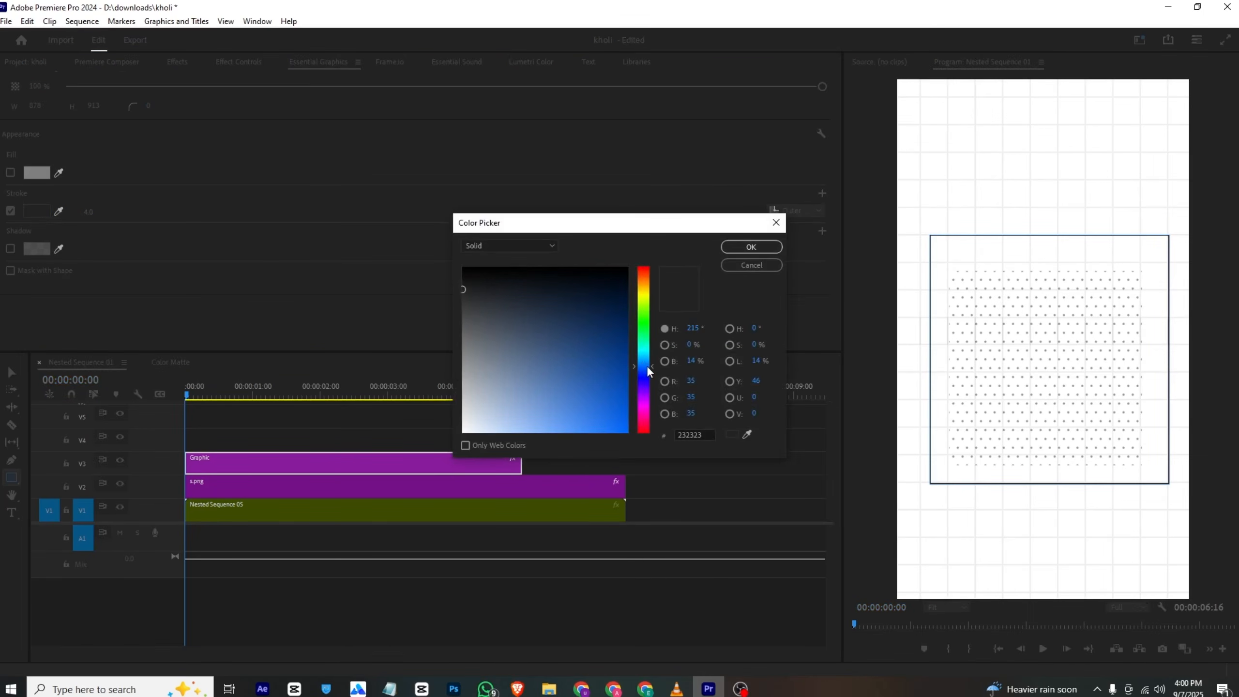
pyautogui.moveTo(627, 430); pyautogui.dragTo(642, 458)
pyautogui.click(736, 265)
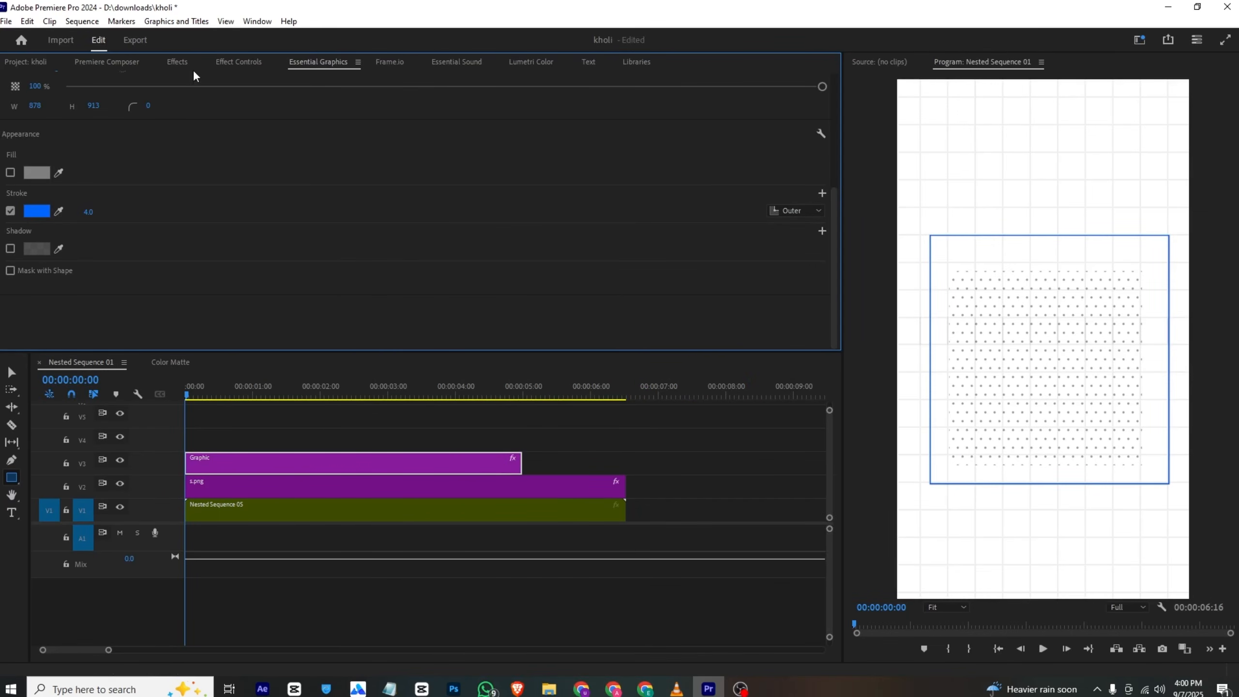
# - Set the rectangle graphic's vector motion scale to 96 and extend its clip to the end of the clips below
pyautogui.click(221, 63)
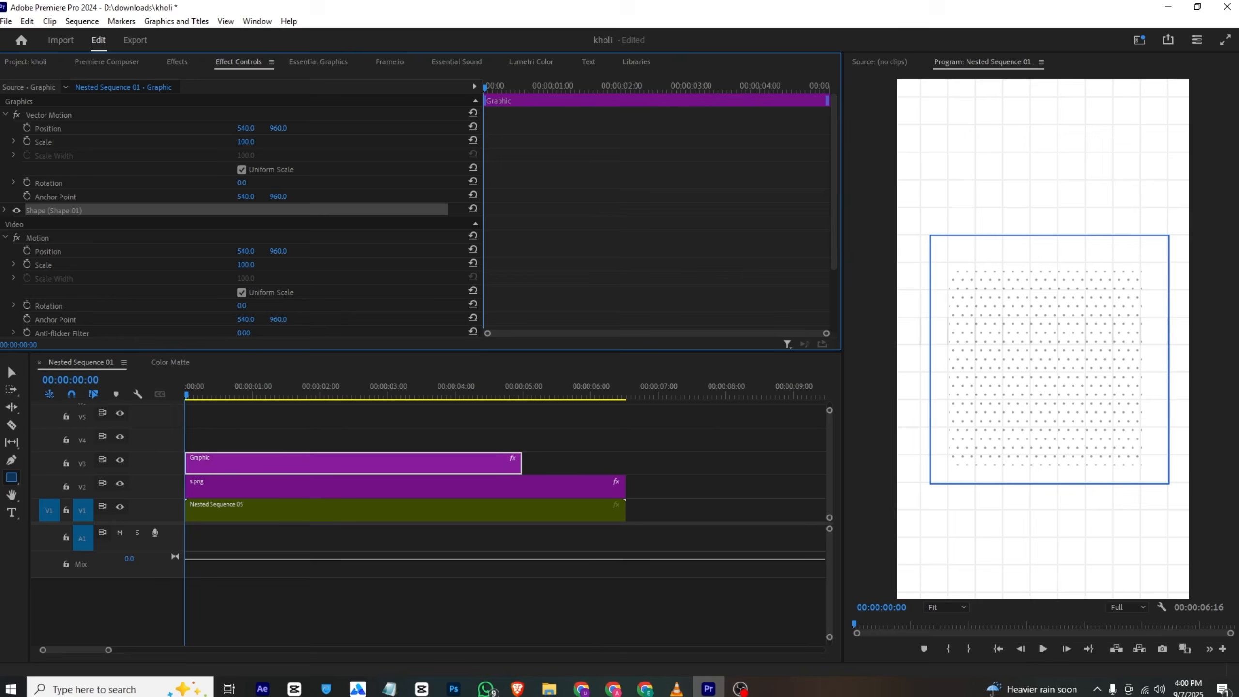
pyautogui.moveTo(225, 142); pyautogui.dragTo(243, 141)
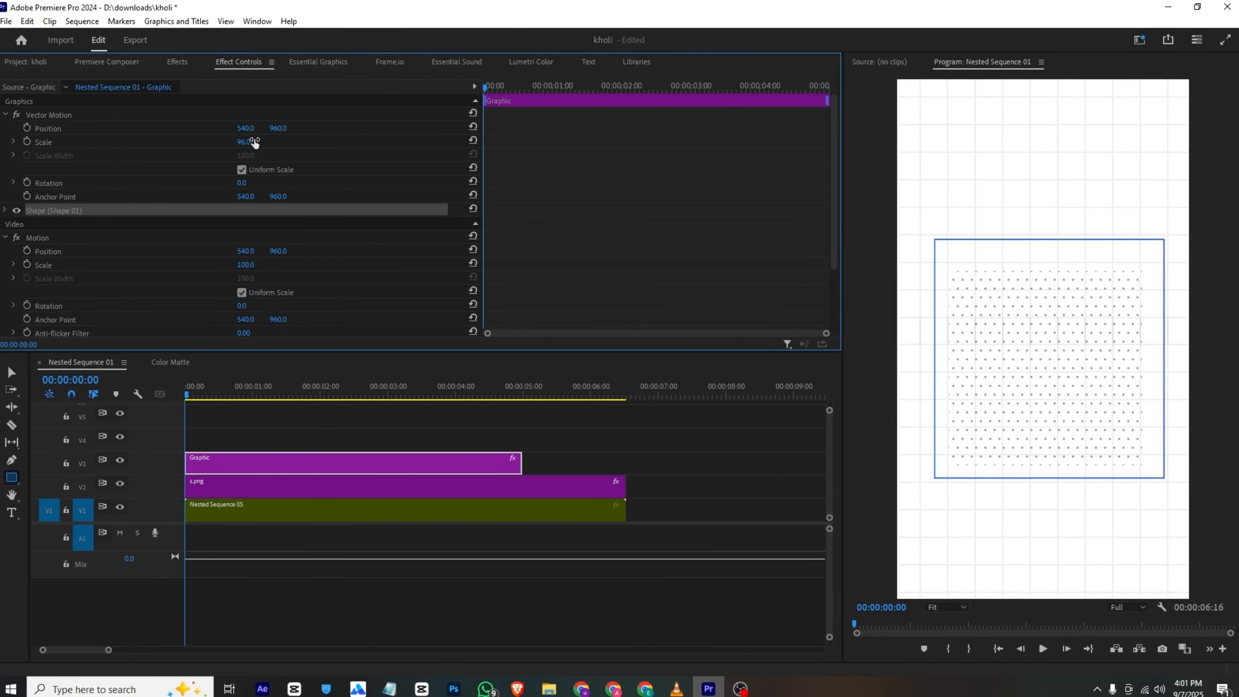
pyautogui.click(228, 415)
pyautogui.moveTo(521, 463); pyautogui.dragTo(625, 459)
# - Place the blue gradient s (2).png on track V4 at the sequence start and extend it to match the other clips
pyautogui.click(29, 64)
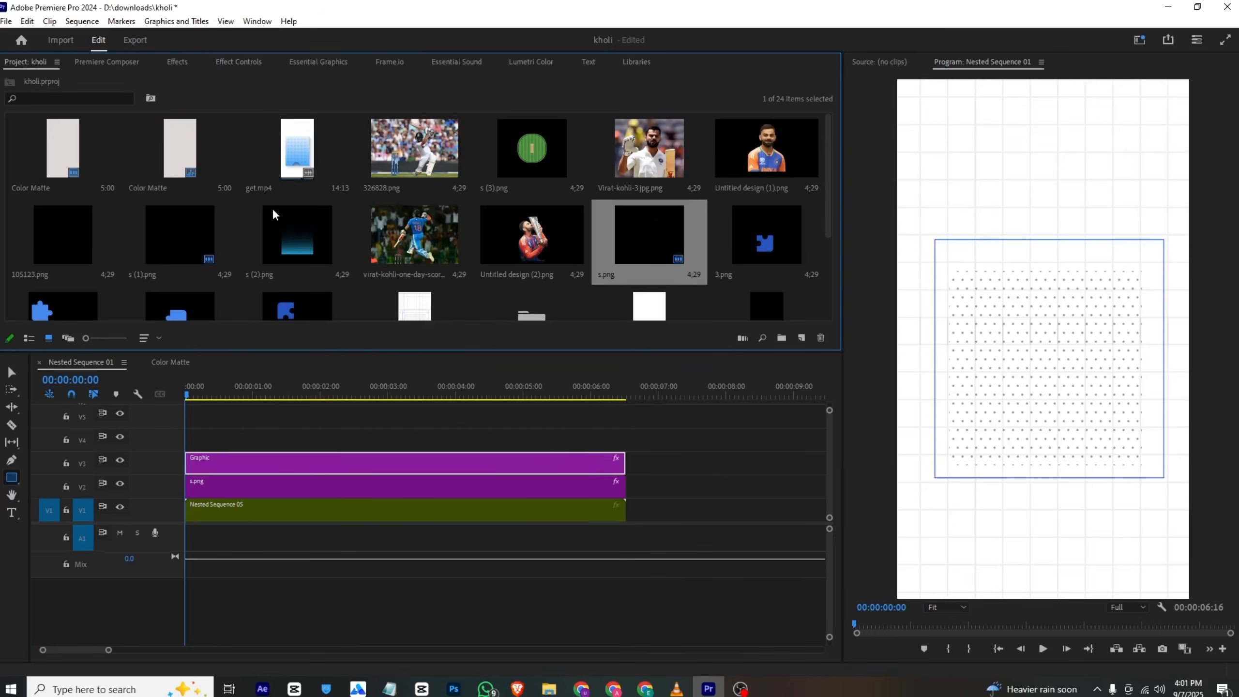
pyautogui.moveTo(272, 208); pyautogui.dragTo(187, 437)
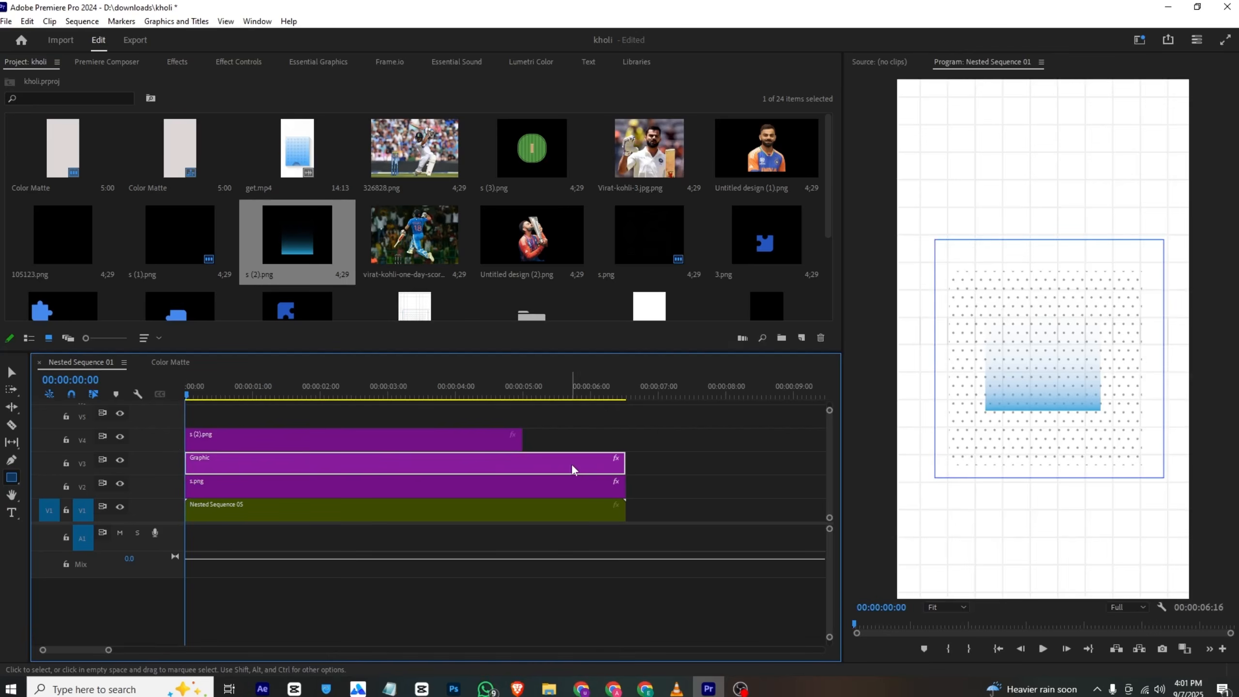
pyautogui.moveTo(521, 440); pyautogui.dragTo(625, 439)
pyautogui.click(218, 62)
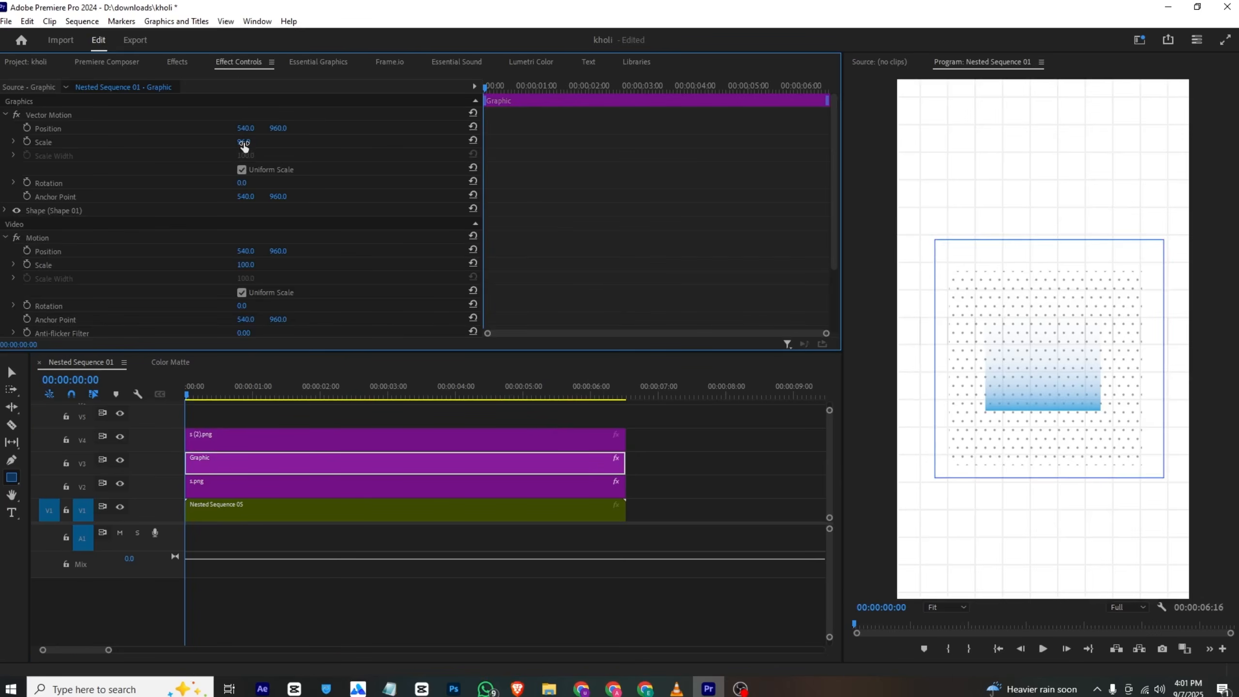
pyautogui.moveTo(244, 143)
pyautogui.mouseDown()
pyautogui.moveTo(297, 141)
pyautogui.moveTo(262, 128)
pyautogui.mouseUp()
pyautogui.hotkey('ctrl', 'z')
# - Disable uniform scaling on the s (2).png gradient and fit it to the rectangle with scale height 328, scale width 200 and horizontal position 563
pyautogui.click(263, 439)
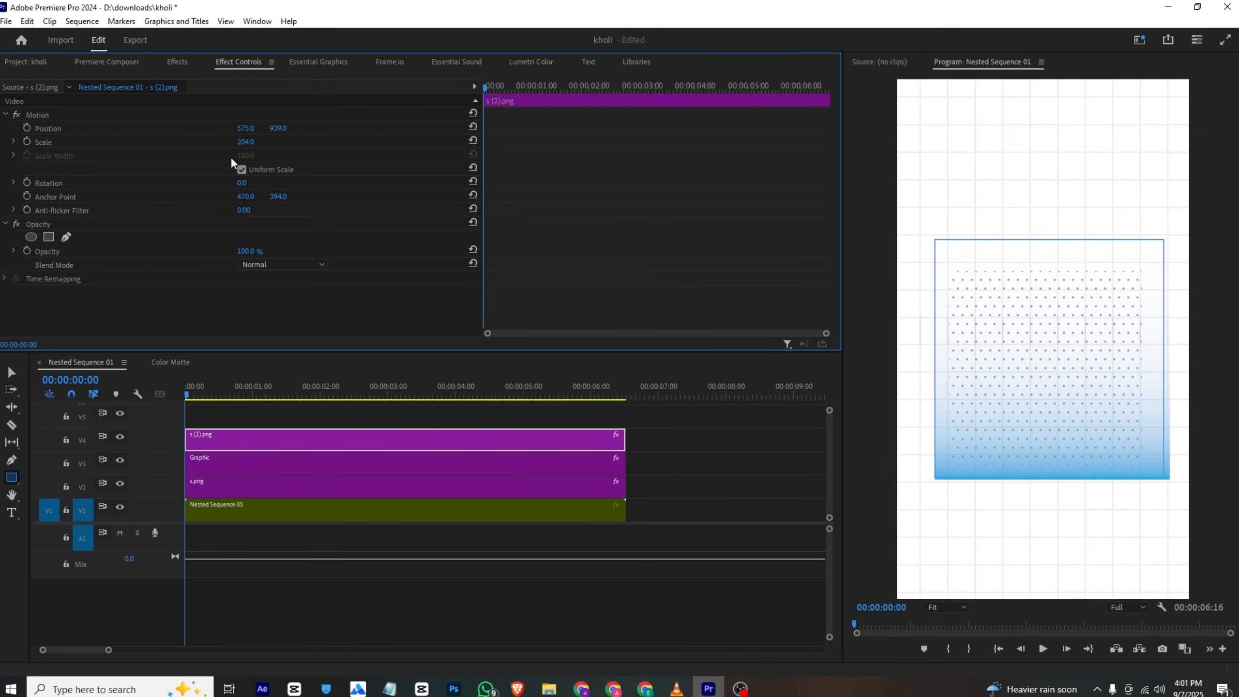
pyautogui.click(244, 170)
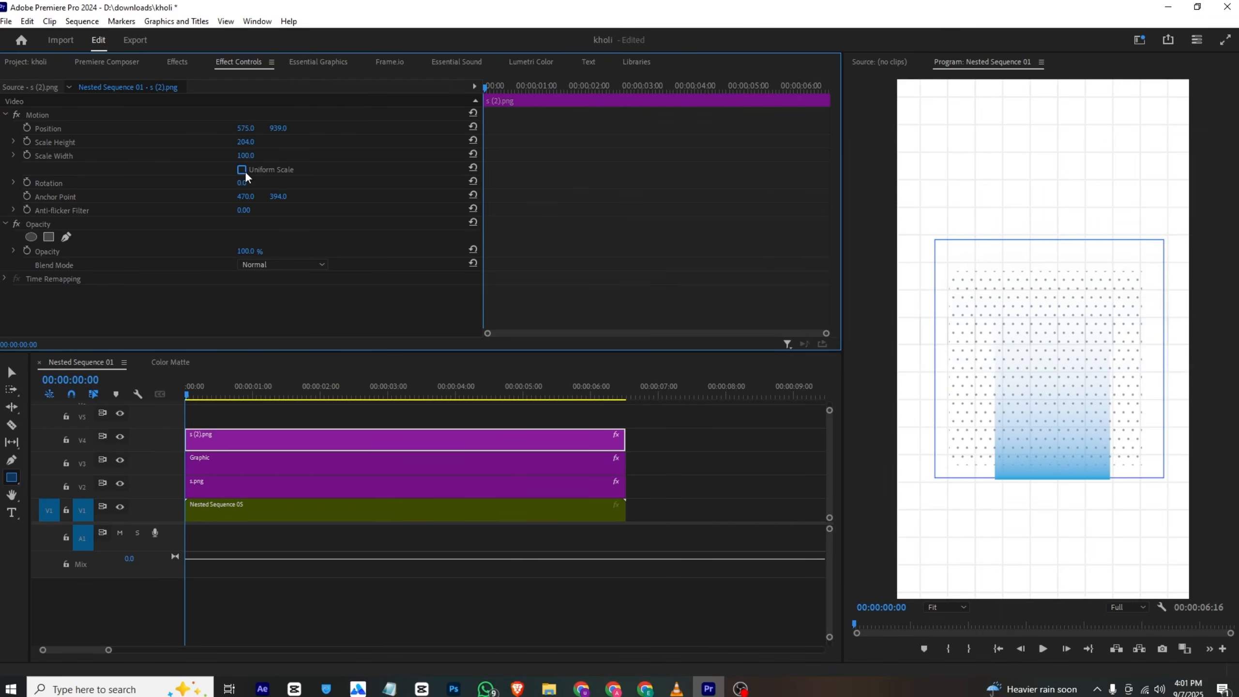
pyautogui.moveTo(245, 142)
pyautogui.mouseDown()
pyautogui.moveTo(275, 142)
pyautogui.moveTo(192, 128)
pyautogui.moveTo(248, 156)
pyautogui.moveTo(292, 156)
pyautogui.moveTo(240, 128)
pyautogui.mouseUp()
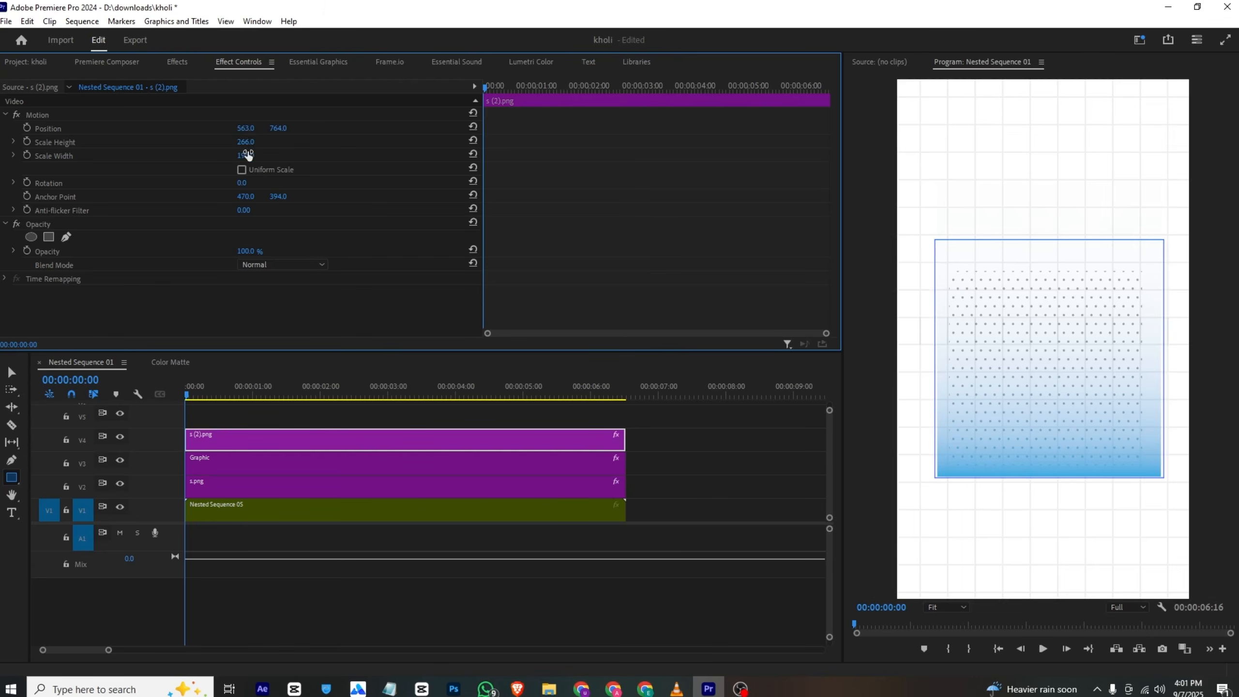
pyautogui.moveTo(245, 156); pyautogui.dragTo(280, 128)
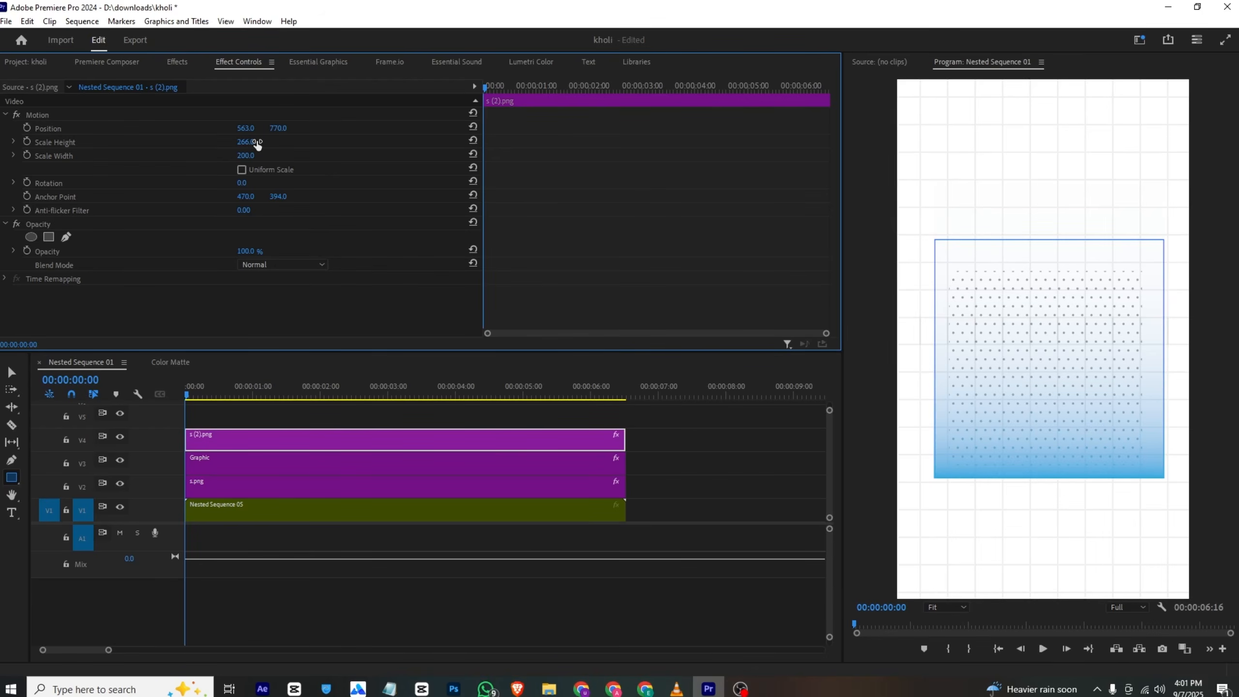
pyautogui.moveTo(253, 142); pyautogui.dragTo(197, 128)
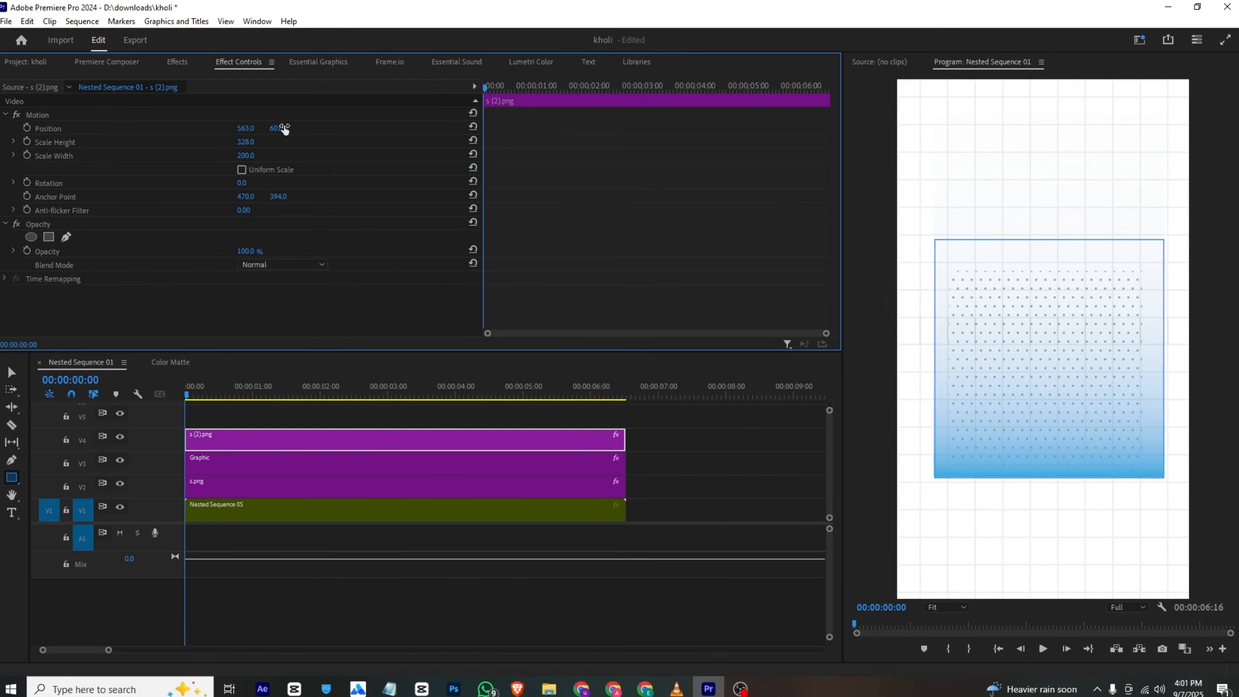
# - Place Untitled design (1).png on track V5 across the other clips' full length and fit it to the frame with scale 116 and position 576, 968
pyautogui.click(50, 66)
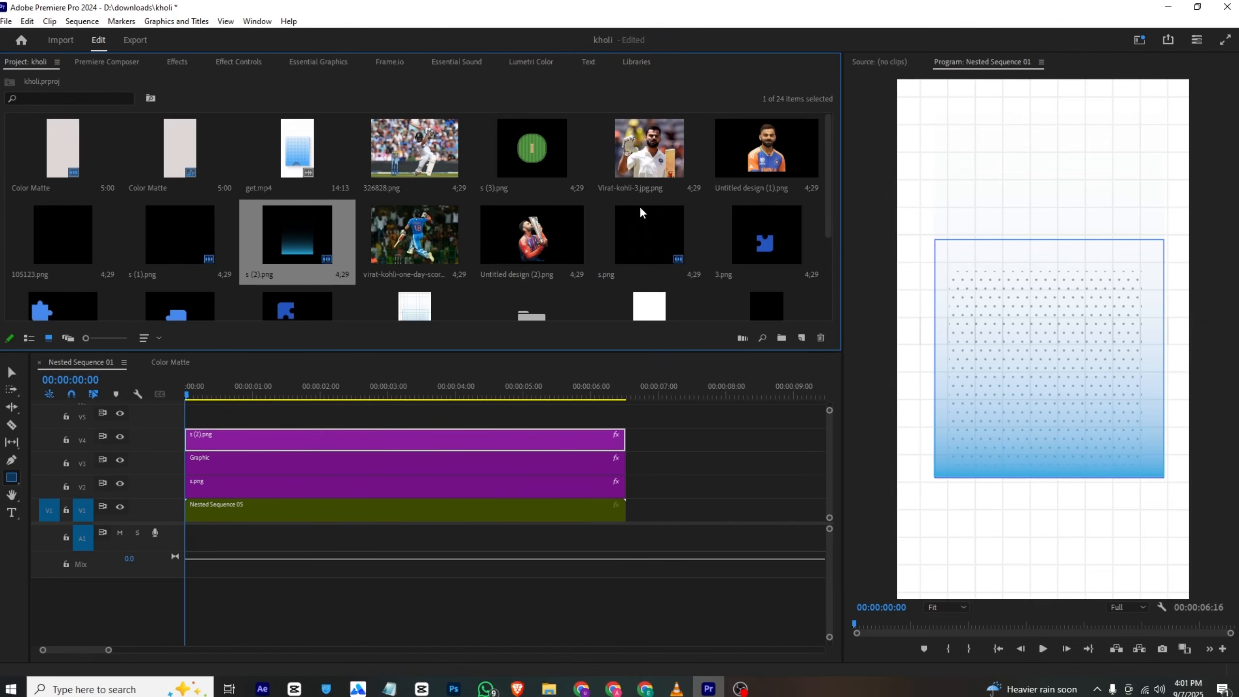
pyautogui.moveTo(746, 151); pyautogui.dragTo(189, 415)
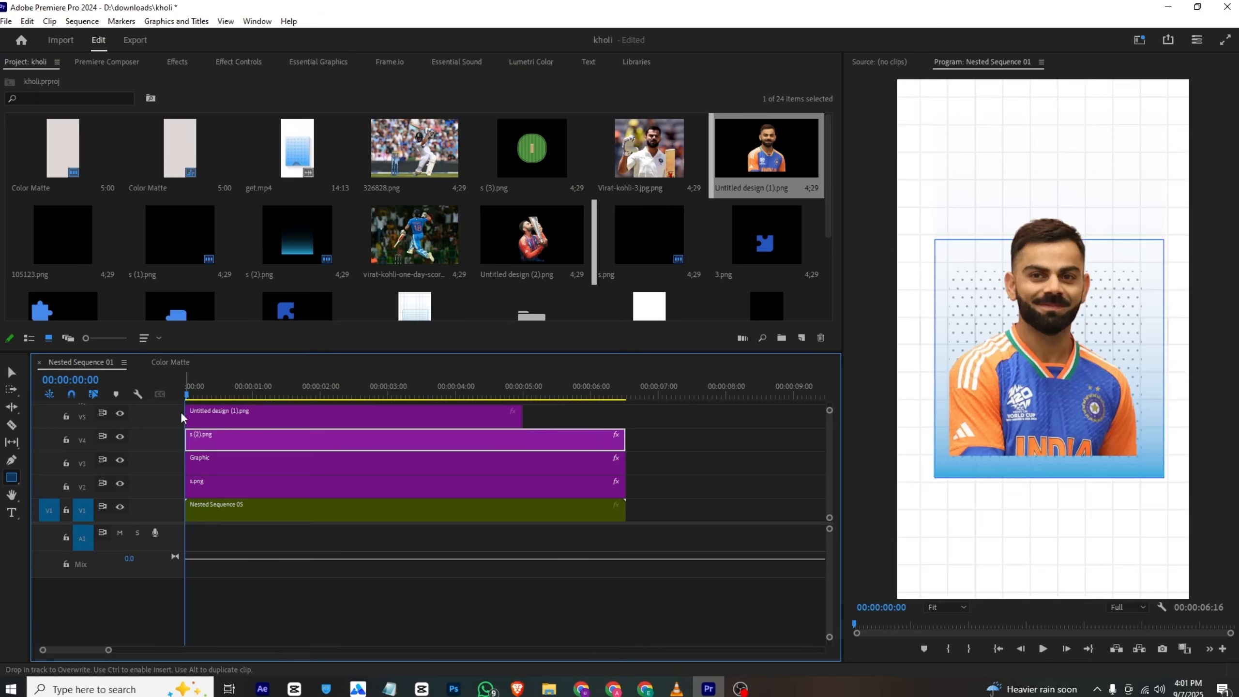
pyautogui.moveTo(521, 414); pyautogui.dragTo(626, 414)
pyautogui.click(244, 62)
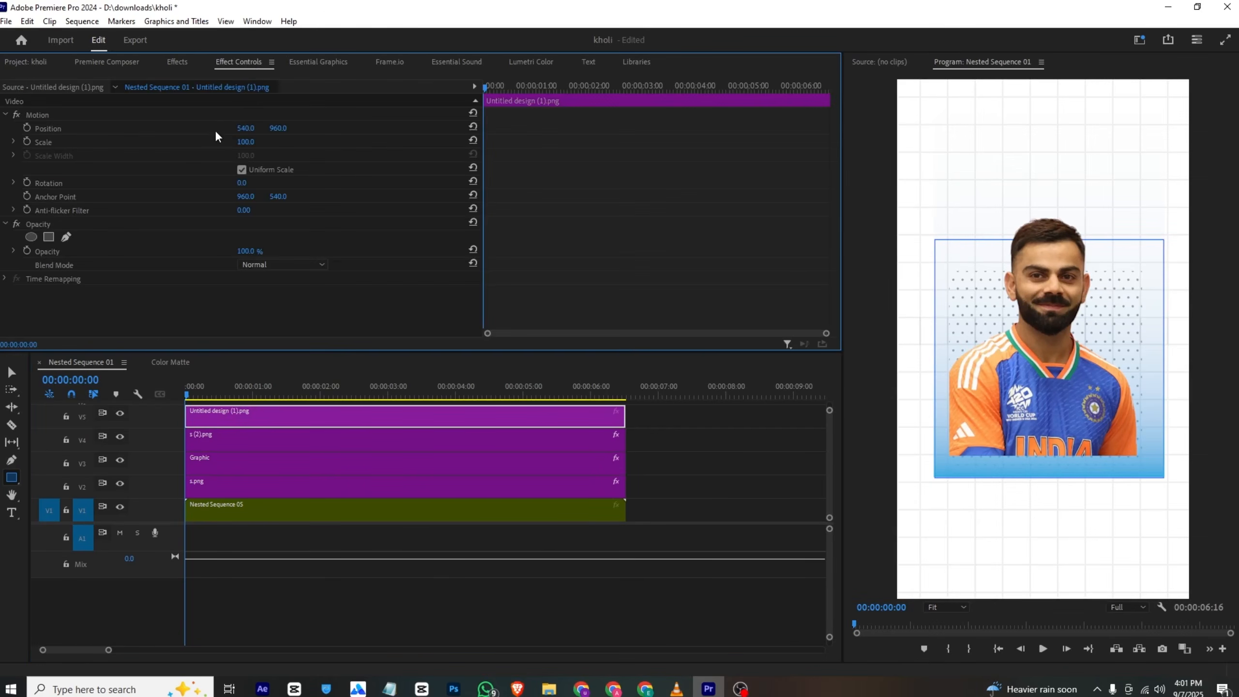
pyautogui.moveTo(256, 145); pyautogui.dragTo(282, 128)
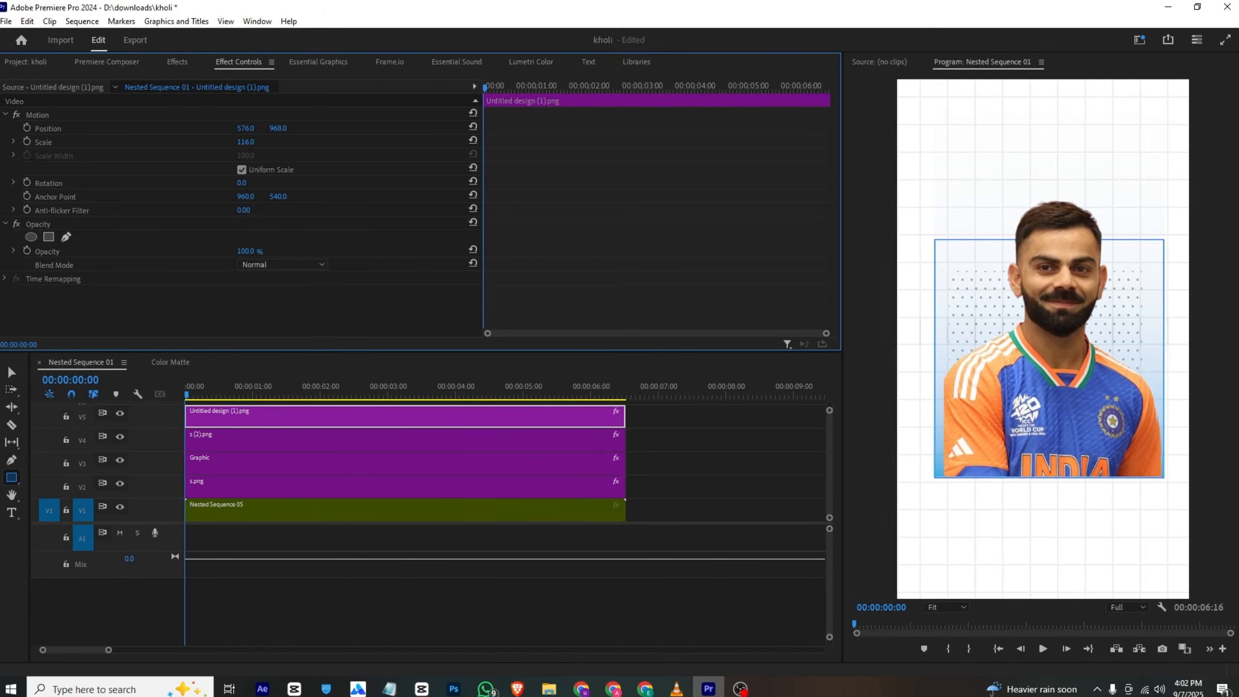
# - Animate the cricketer image's position and opacity from vertical position 1000 and opacity 0 at the start, with end keyframes just before 2 seconds
pyautogui.click(27, 127)
pyautogui.click(27, 250)
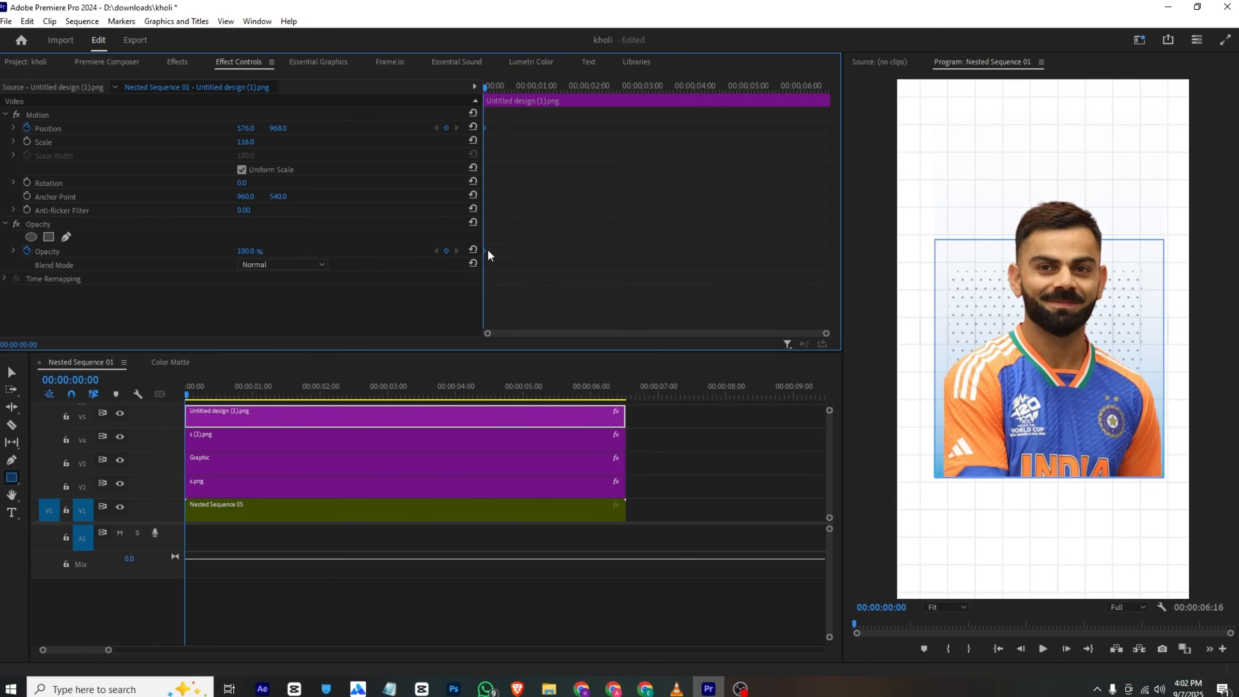
pyautogui.moveTo(488, 248); pyautogui.dragTo(577, 257)
pyautogui.moveTo(277, 128); pyautogui.dragTo(282, 129)
pyautogui.moveTo(240, 249); pyautogui.dragTo(210, 249)
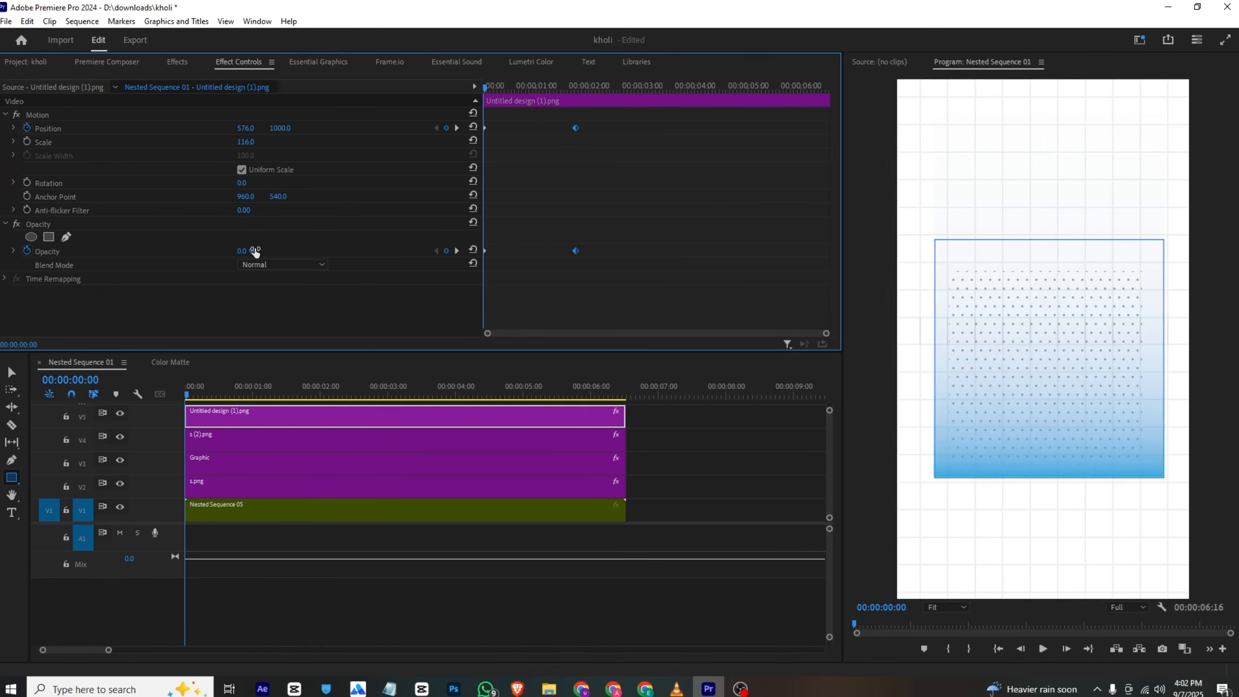
# - Play back the cricketer image's entrance and lower its starting vertical position further
pyautogui.press('space')
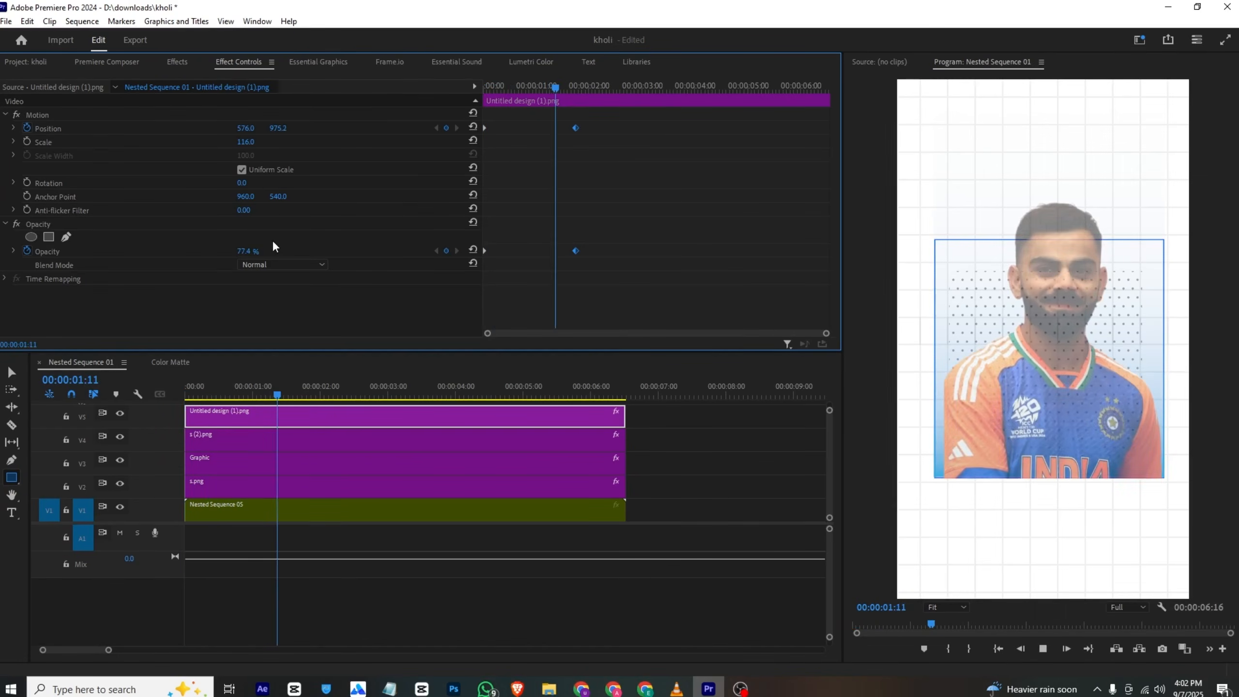
pyautogui.click(505, 83)
pyautogui.moveTo(505, 84); pyautogui.dragTo(455, 95)
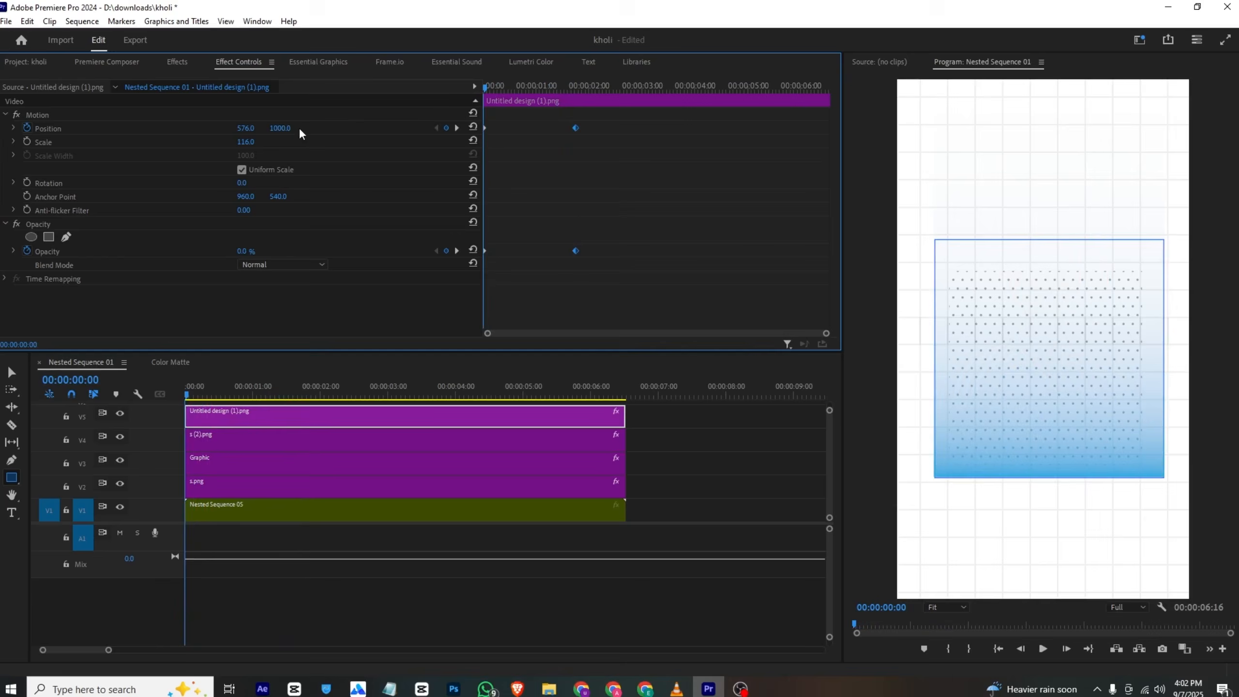
pyautogui.press('space')
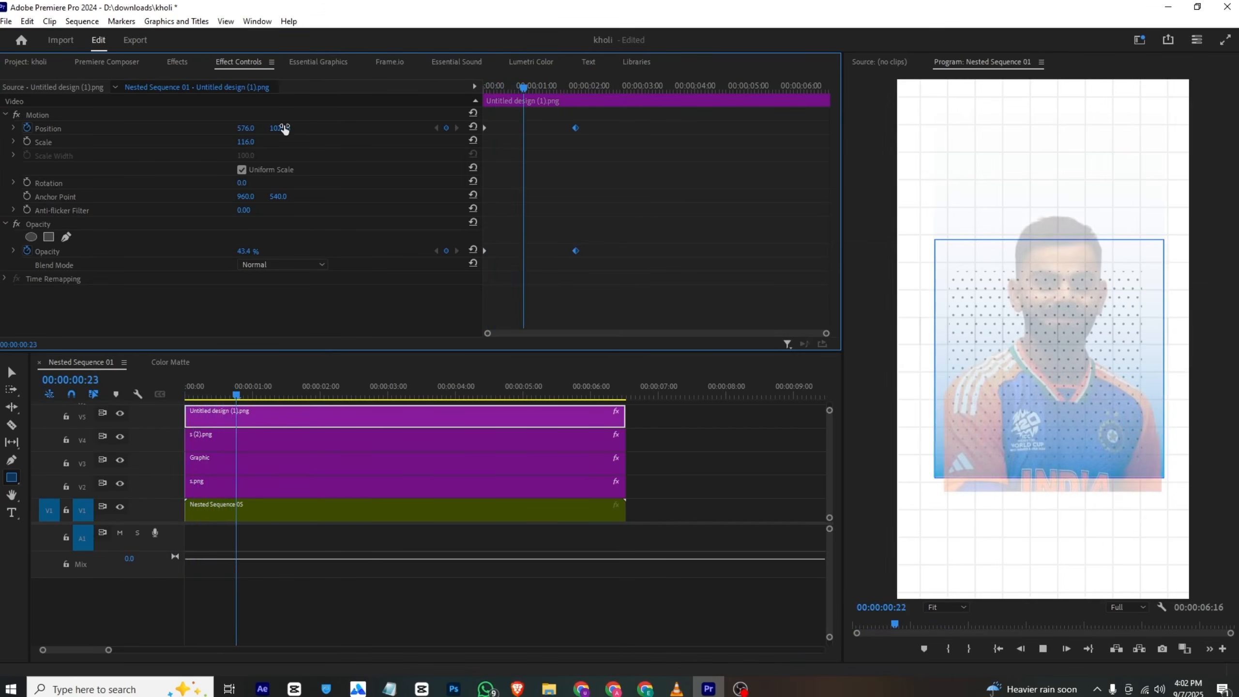
pyautogui.press('space')
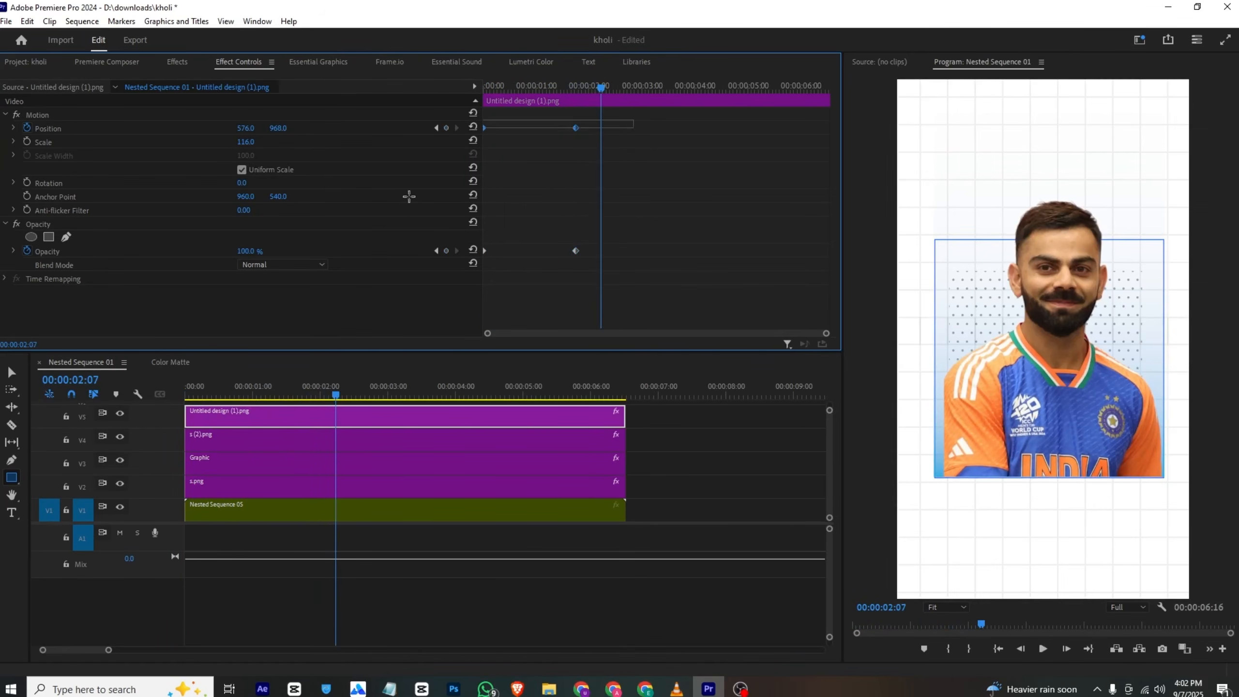
# - Apply Ease In temporal interpolation to the cricketer image's position and opacity keyframes and play back the animation
pyautogui.rightClick(576, 128)
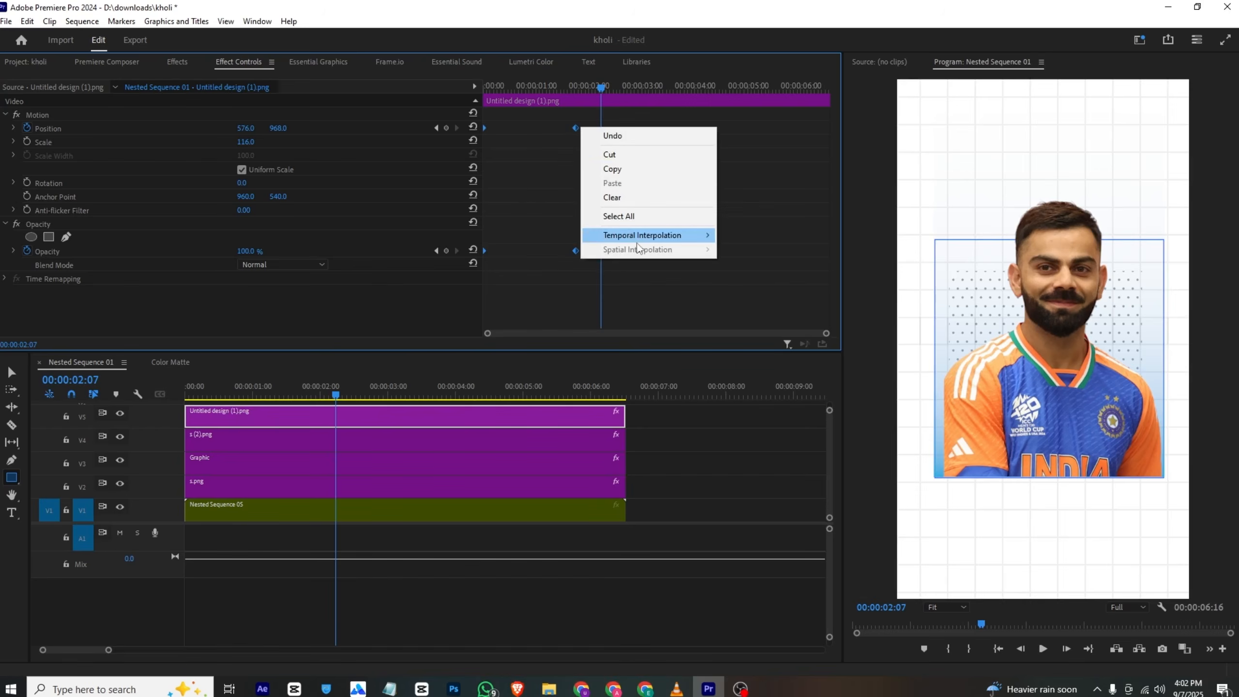
pyautogui.moveTo(693, 235)
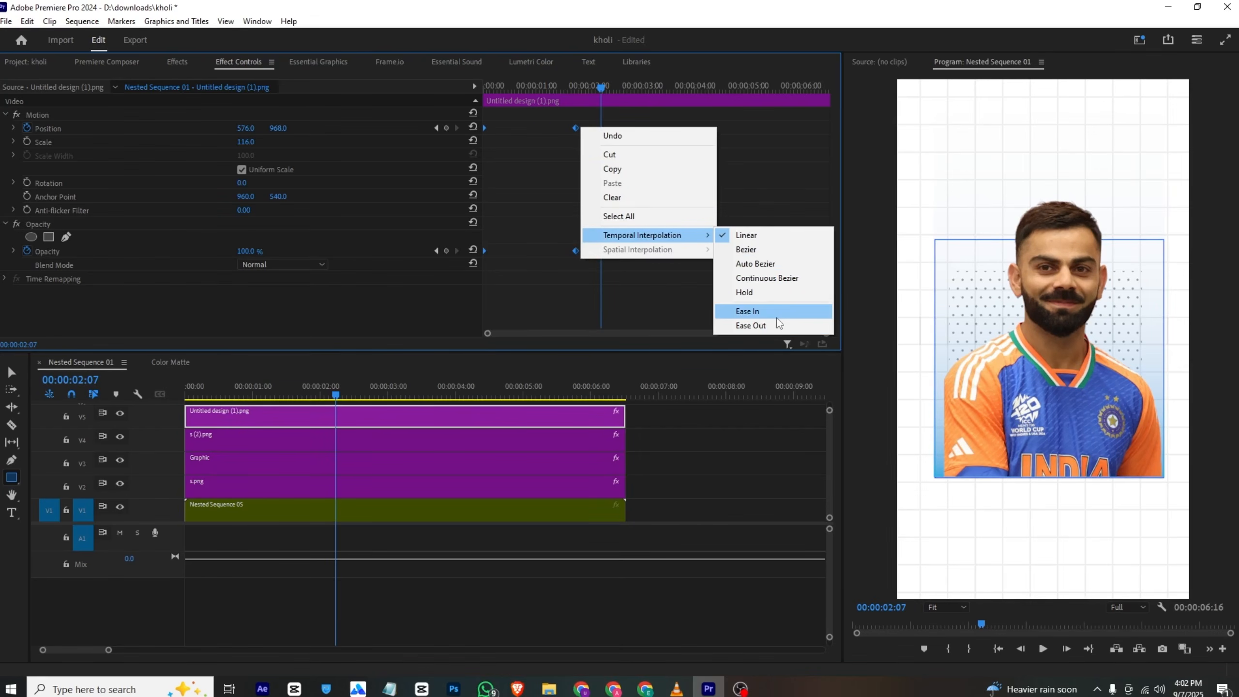
pyautogui.click(775, 311)
pyautogui.click(509, 88)
pyautogui.press('space')
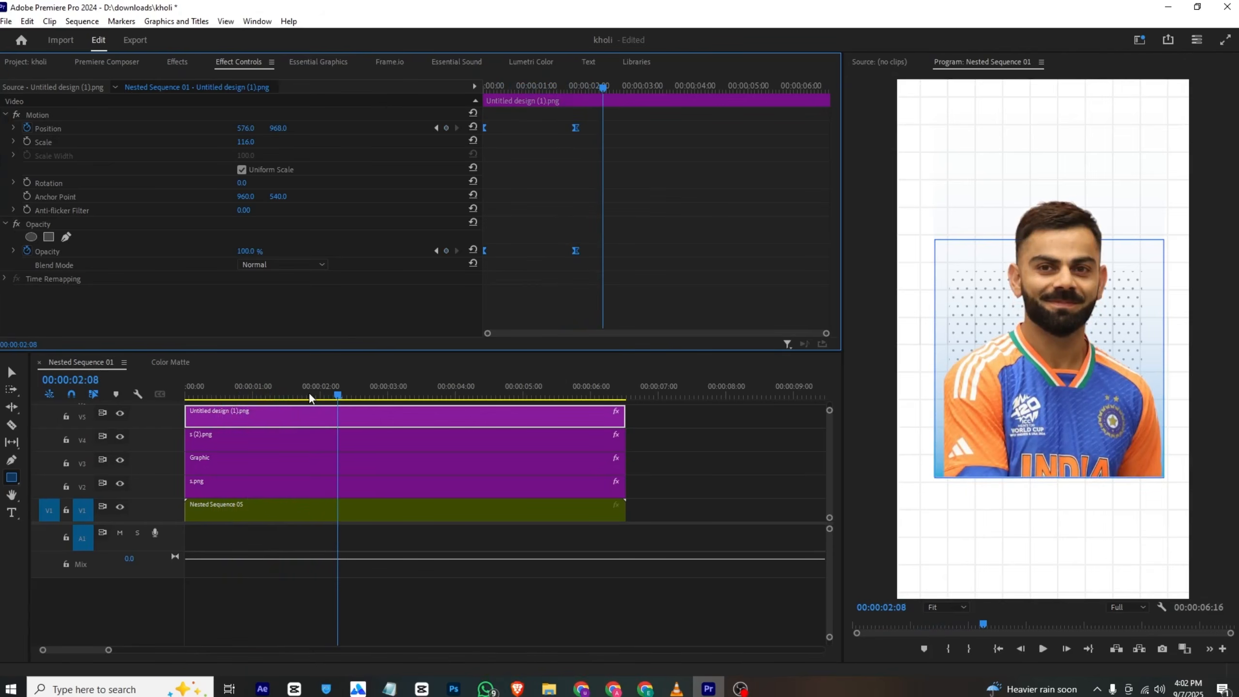
# - Add the text VIRAT KHOLI above the cricketer's head, on a new clip on track V6
pyautogui.click(277, 391)
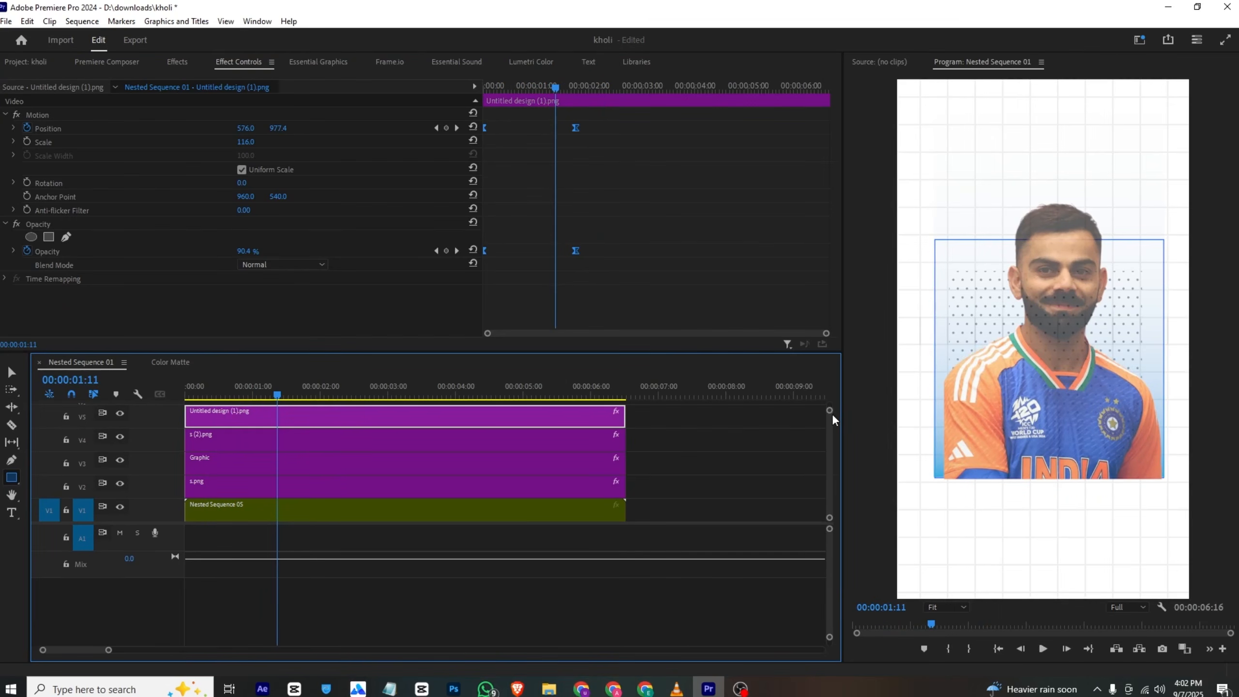
pyautogui.moveTo(829, 412)
pyautogui.mouseDown()
pyautogui.moveTo(830, 435)
pyautogui.moveTo(830, 408)
pyautogui.mouseUp()
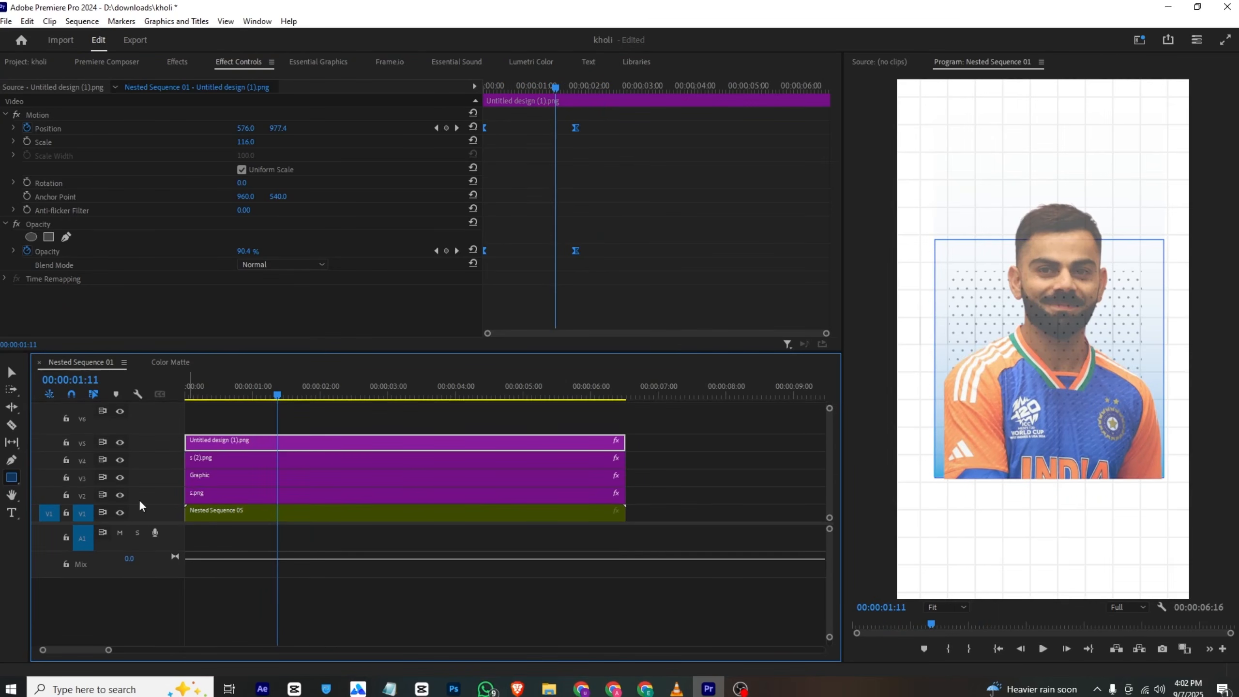
pyautogui.click(12, 512)
pyautogui.click(983, 133)
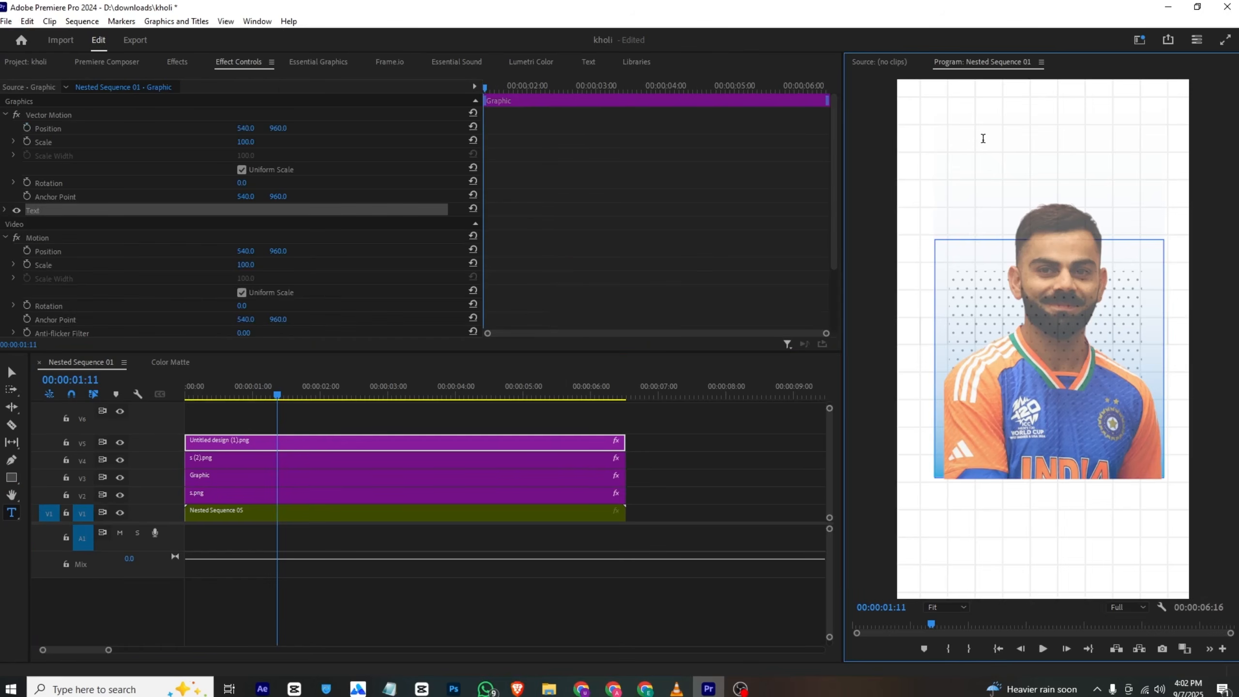
pyautogui.write('VIRAT KHO')
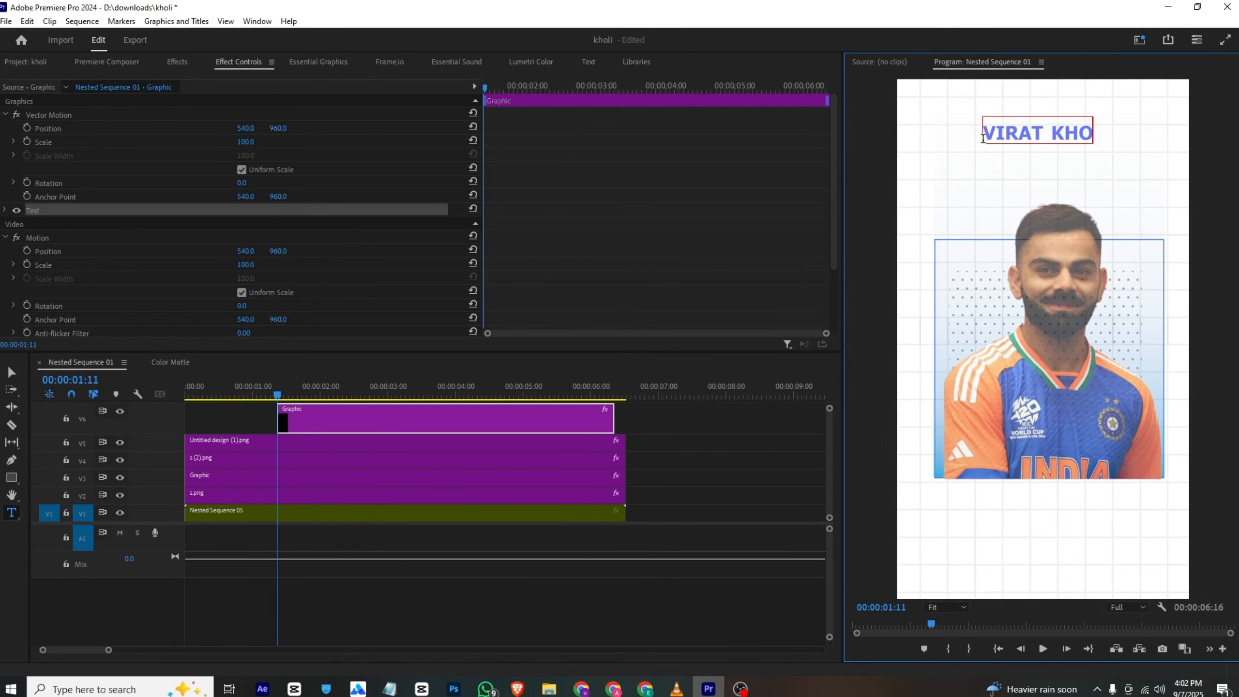
pyautogui.write('Li')
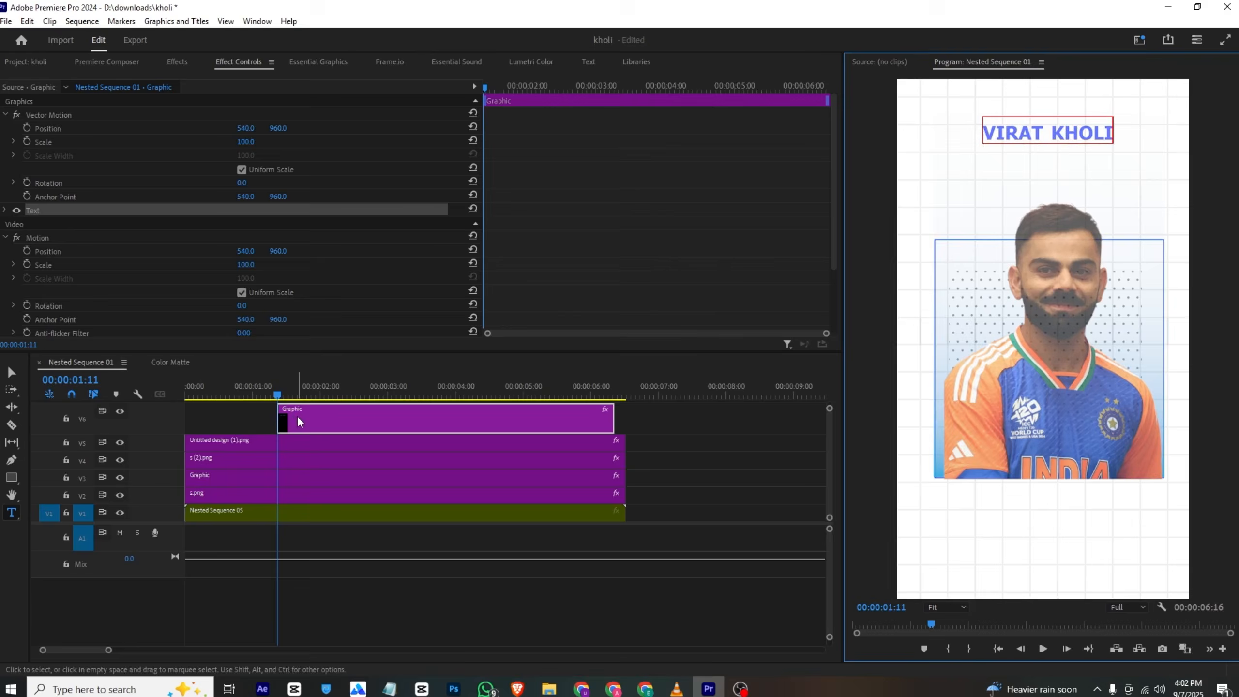
# - Move the text clip to the sequence start on track V6 and shorten its text to VIRAT
pyautogui.moveTo(299, 422); pyautogui.dragTo(207, 420)
pyautogui.moveTo(829, 409)
pyautogui.mouseDown()
pyautogui.moveTo(829, 445)
pyautogui.moveTo(829, 408)
pyautogui.mouseUp()
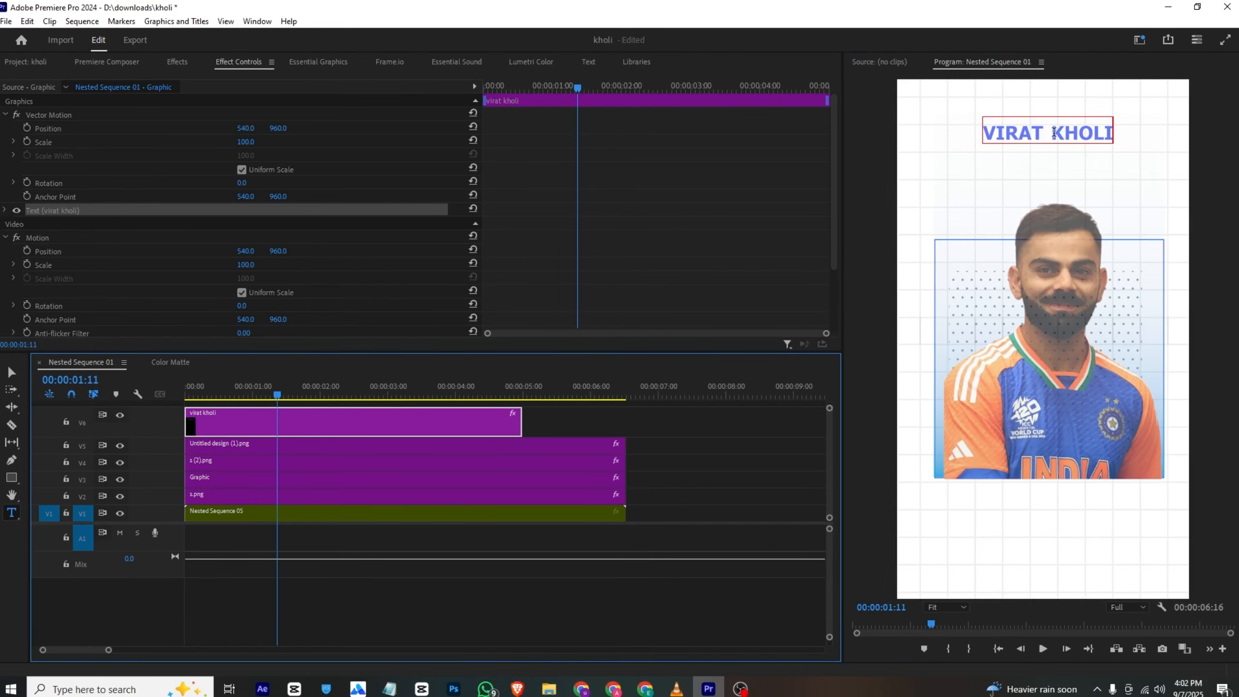
pyautogui.moveTo(1053, 131); pyautogui.dragTo(1120, 132)
pyautogui.press('BackSpace')
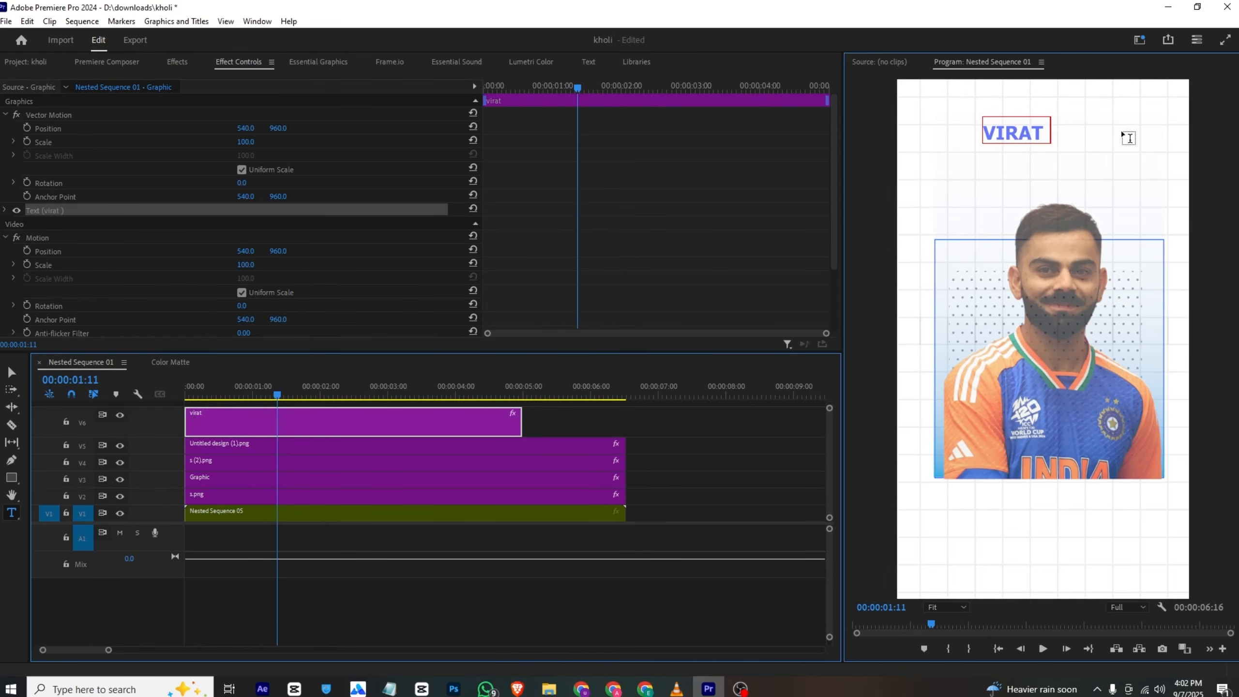
# - Set the VIRAT text's vector motion scale to 127 and vertical position to 1198 at the sequence start
pyautogui.click(215, 406)
pyautogui.click(216, 412)
pyautogui.click(184, 393)
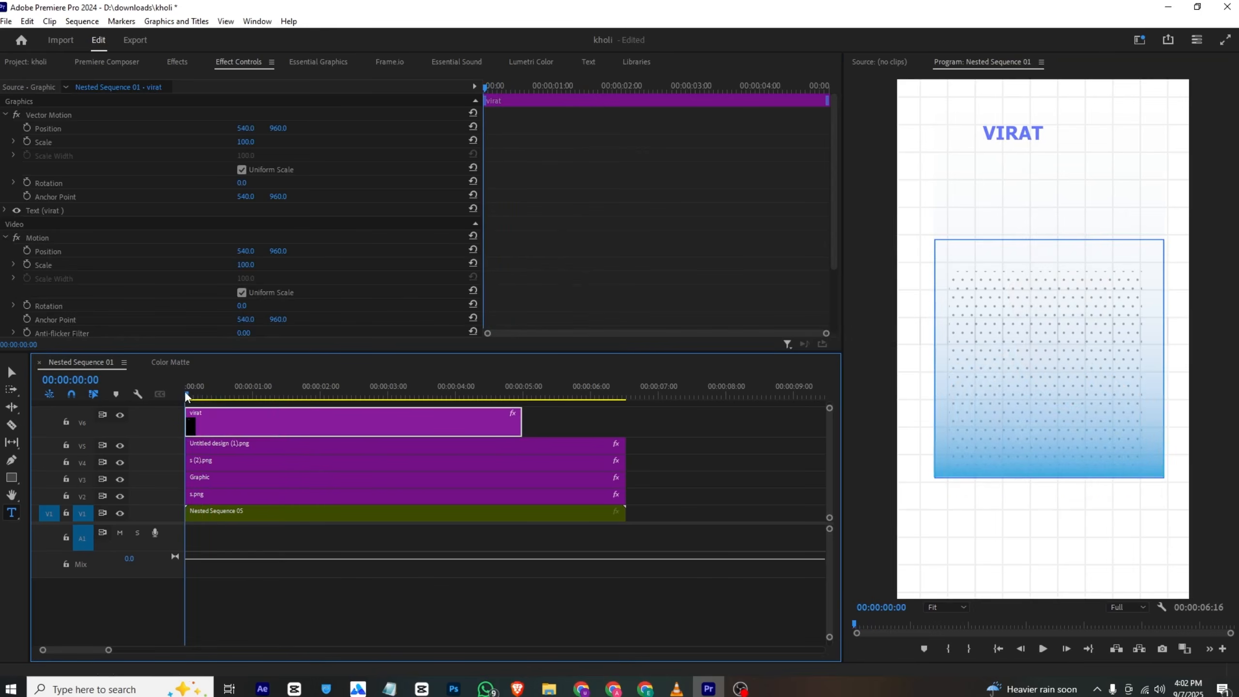
pyautogui.moveTo(246, 141); pyautogui.dragTo(392, 128)
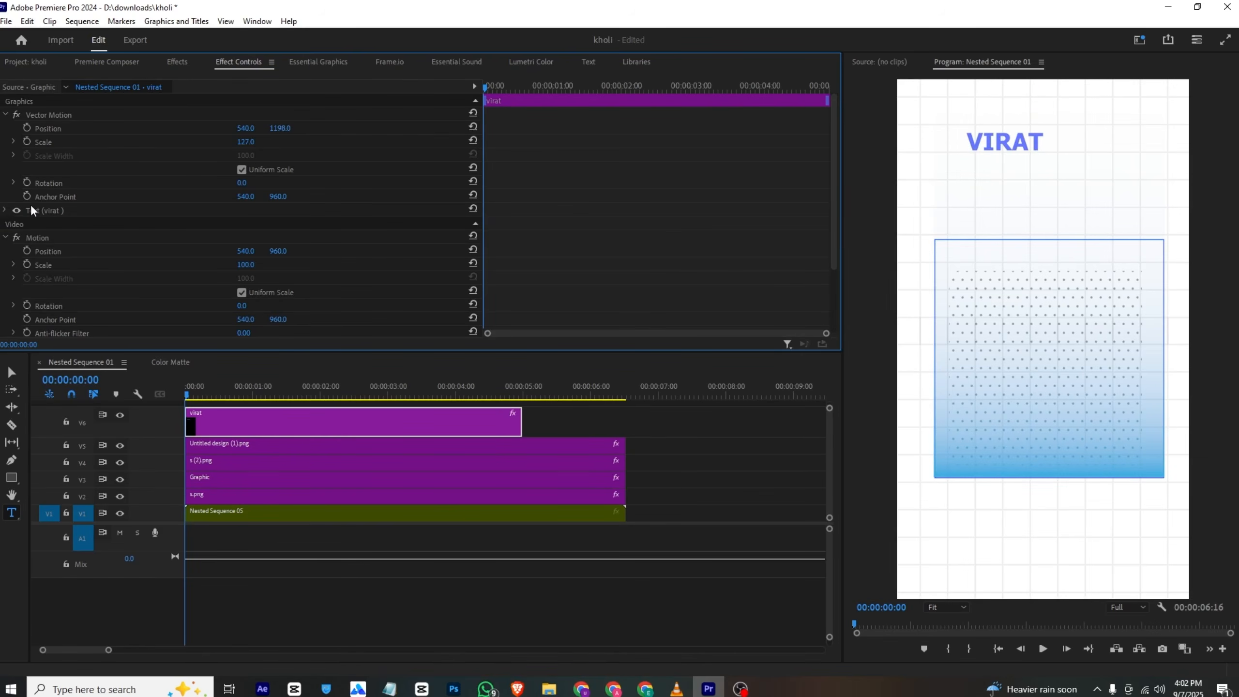
# - Animate the VIRAT text from vertical position 1233 and opacity 0 at the start, with position and opacity end keyframes at about 00:00:01:04
pyautogui.scroll(-3, 39, 254)
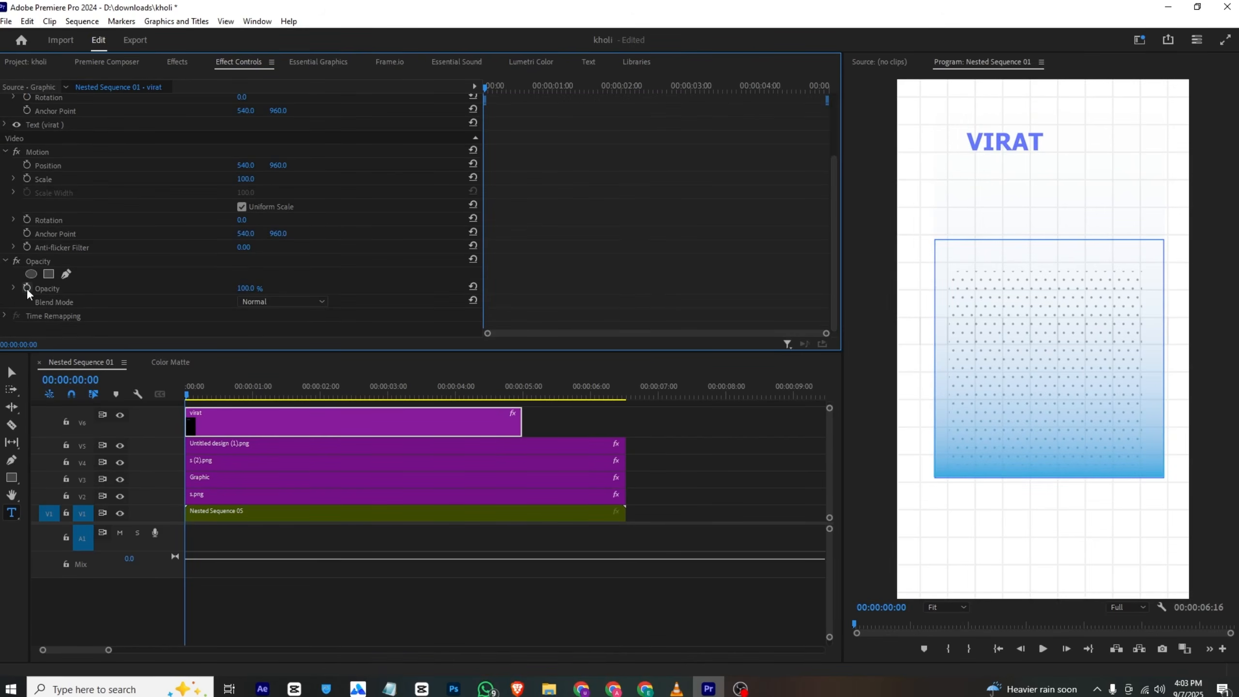
pyautogui.scroll(3, 552, 191)
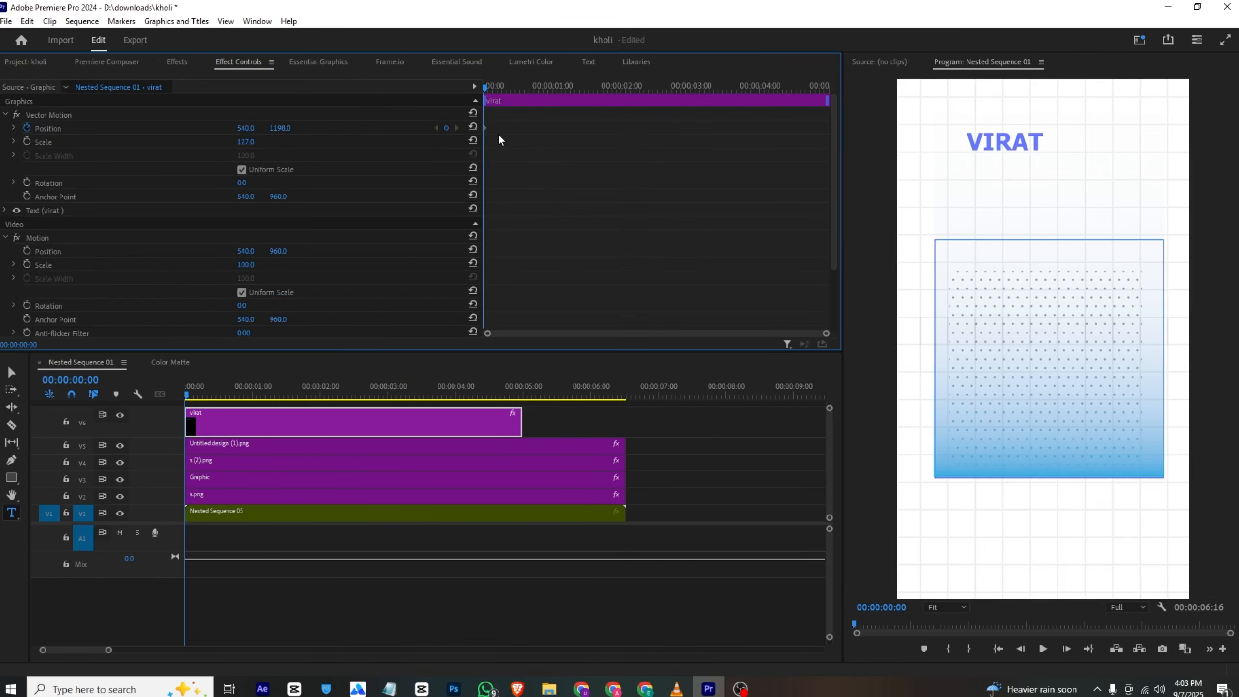
pyautogui.scroll(-3, 412, 341)
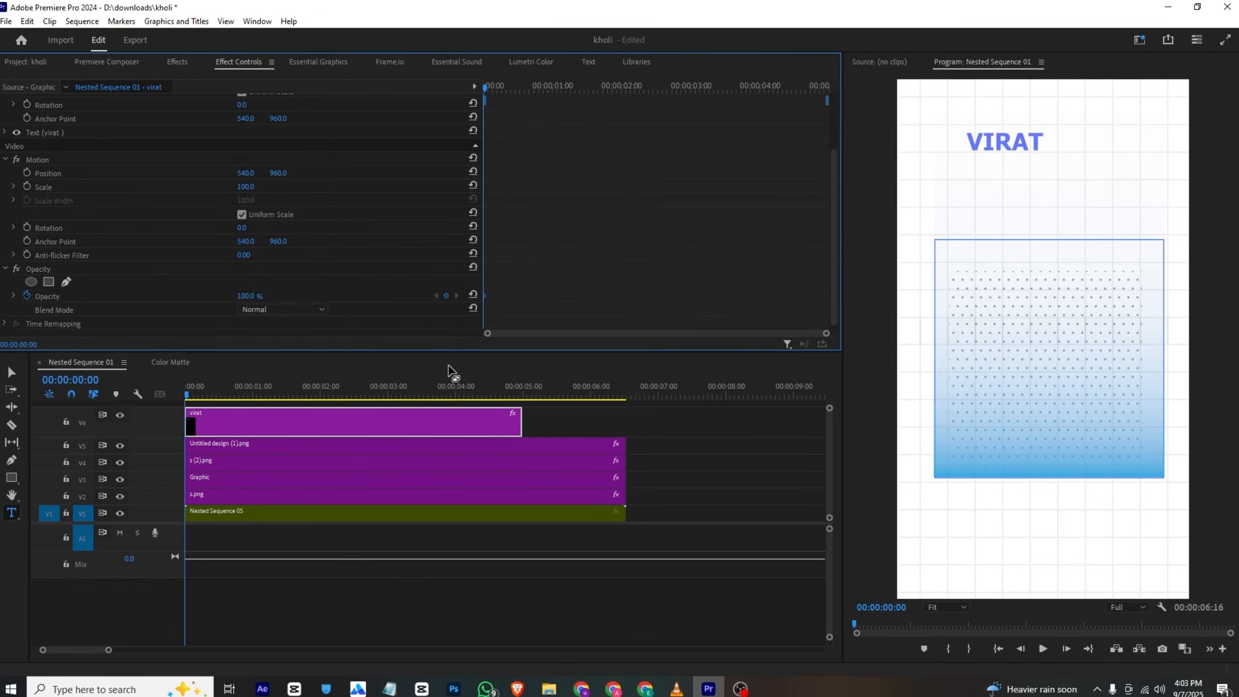
pyautogui.scroll(3, 487, 205)
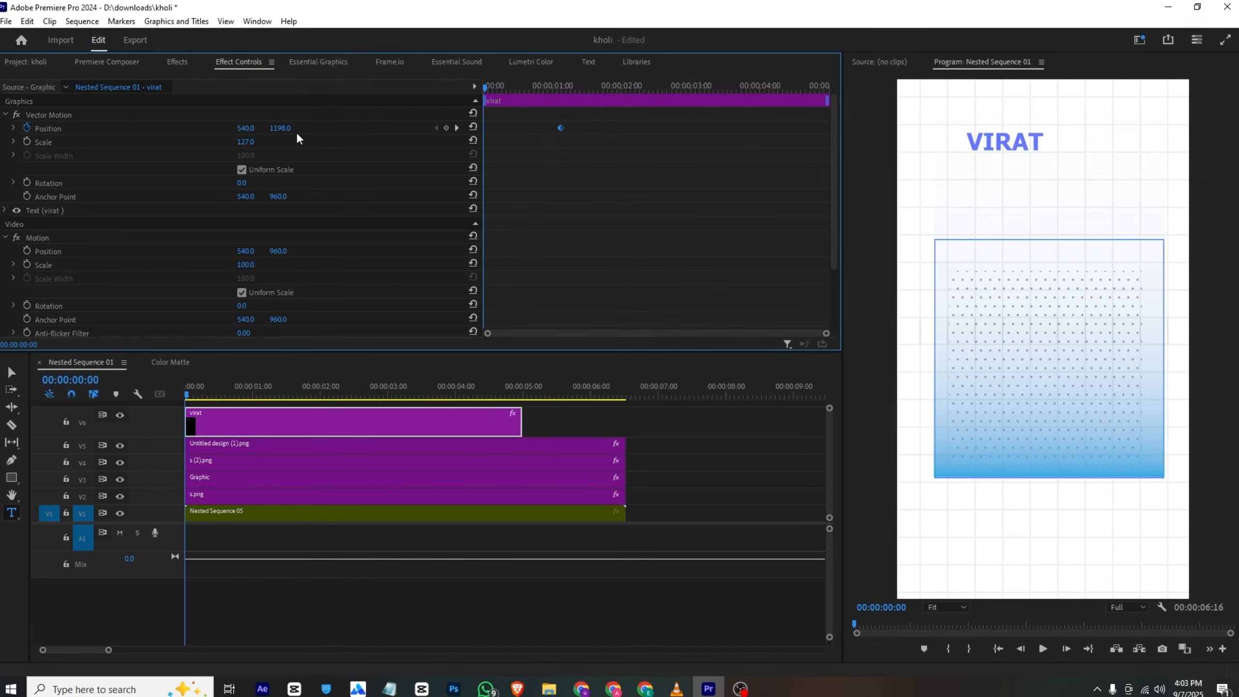
pyautogui.moveTo(282, 127); pyautogui.dragTo(293, 128)
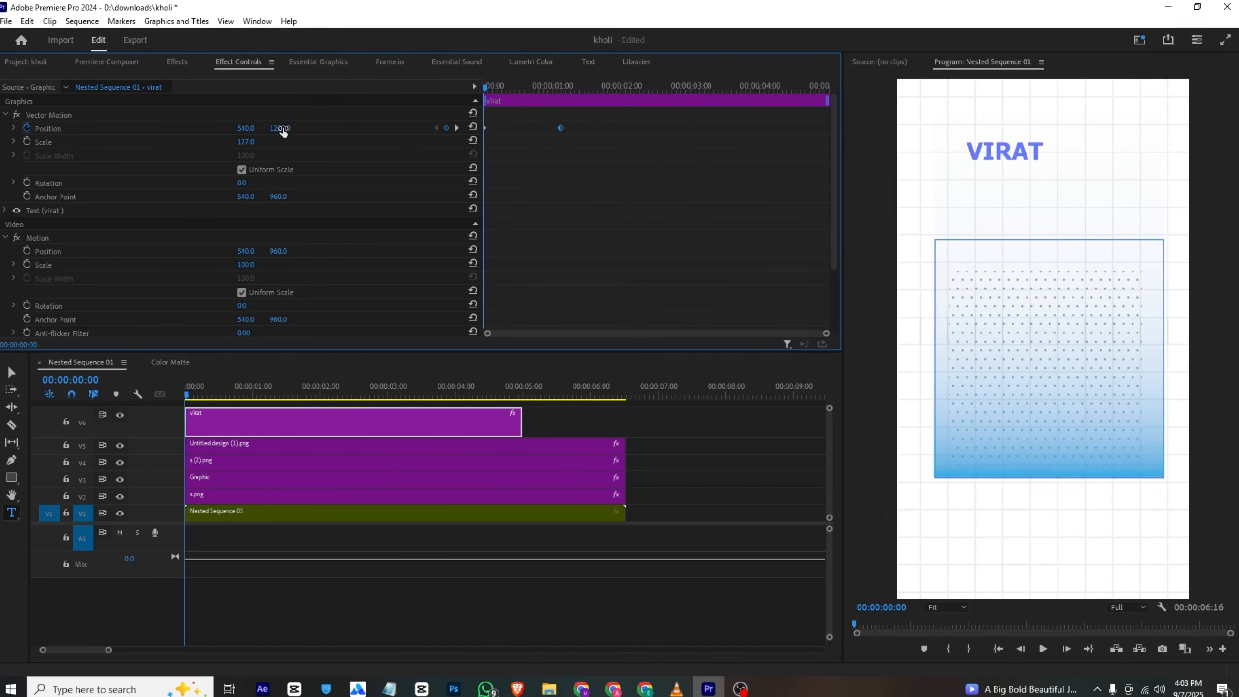
pyautogui.scroll(-2, 176, 286)
pyautogui.moveTo(254, 288); pyautogui.dragTo(205, 288)
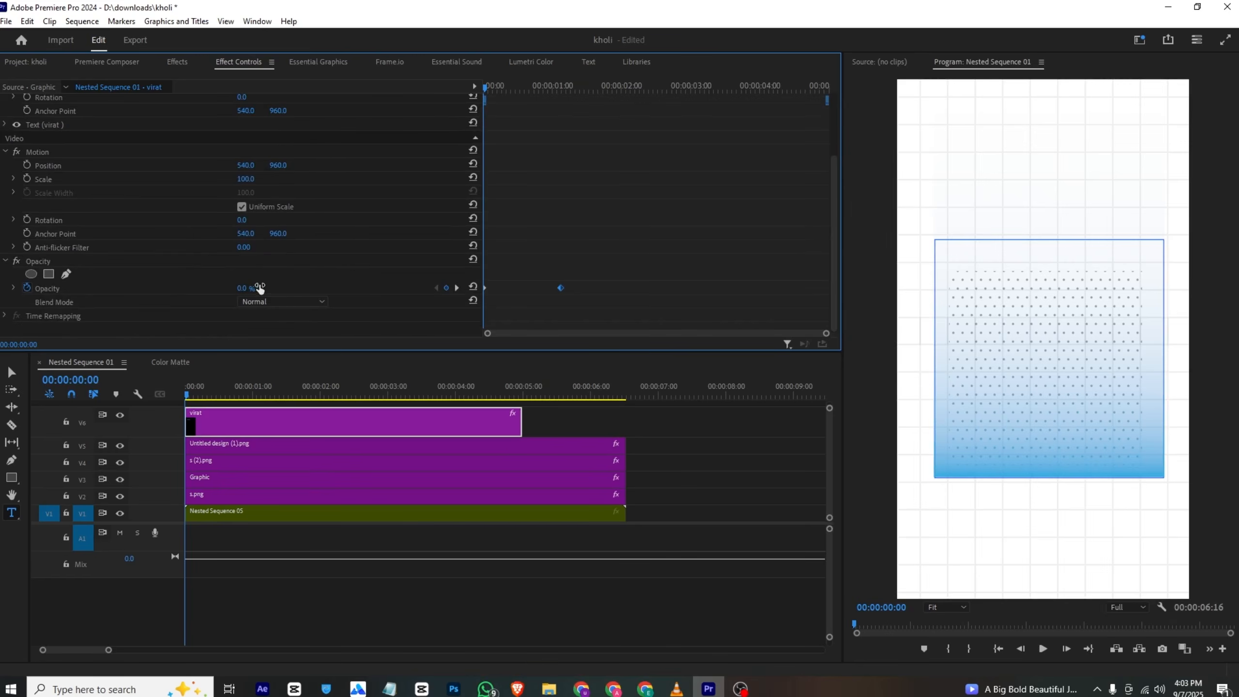
# - Duplicate the VIRAT text clip onto track V7 and set the copy's horizontal position to 844 at 00:00:01:04
pyautogui.moveTo(232, 429); pyautogui.dragTo(227, 403)
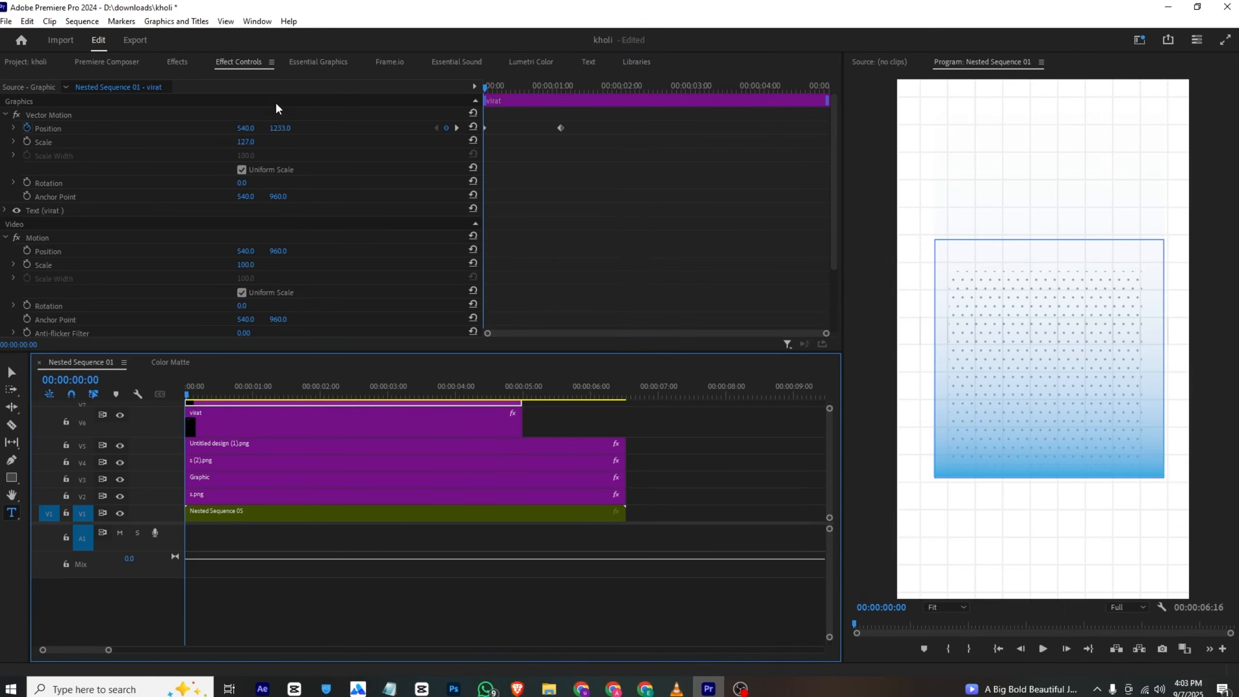
pyautogui.moveTo(501, 91); pyautogui.dragTo(563, 89)
pyautogui.moveTo(250, 131); pyautogui.dragTo(398, 131)
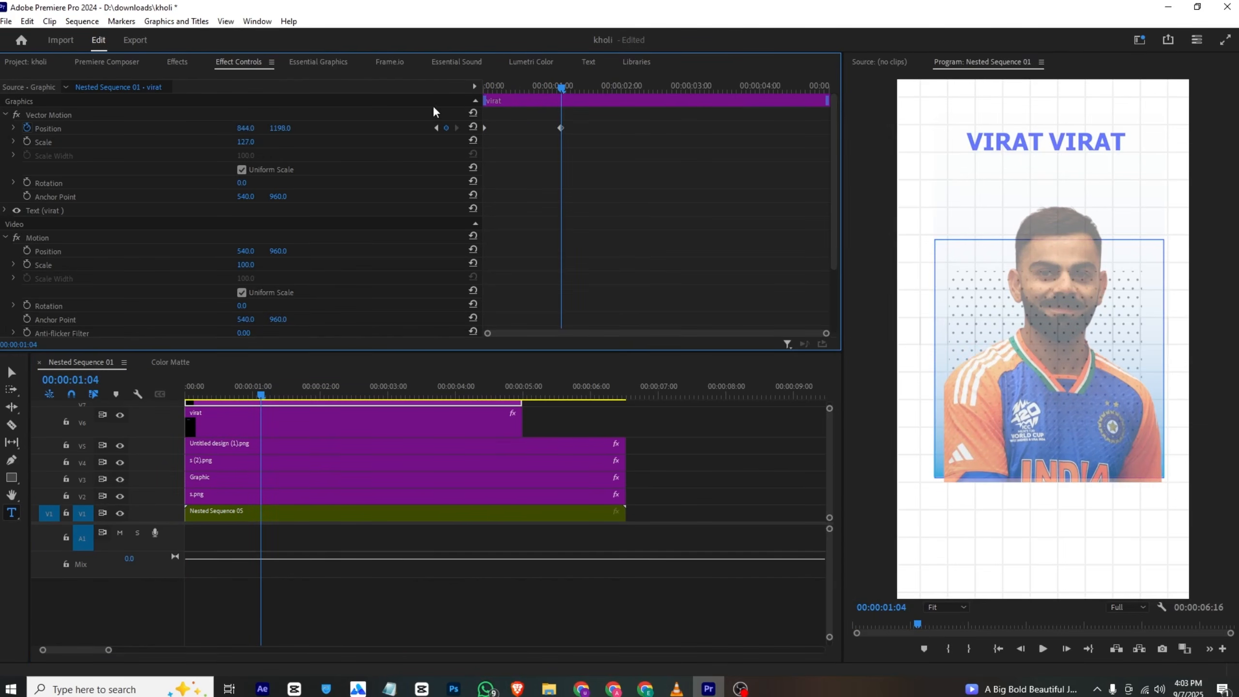
# - Remove the VIRAT copy's starting position keyframe, set its starting opacity to 100%, and play back the sequence
pyautogui.moveTo(496, 91); pyautogui.dragTo(479, 93)
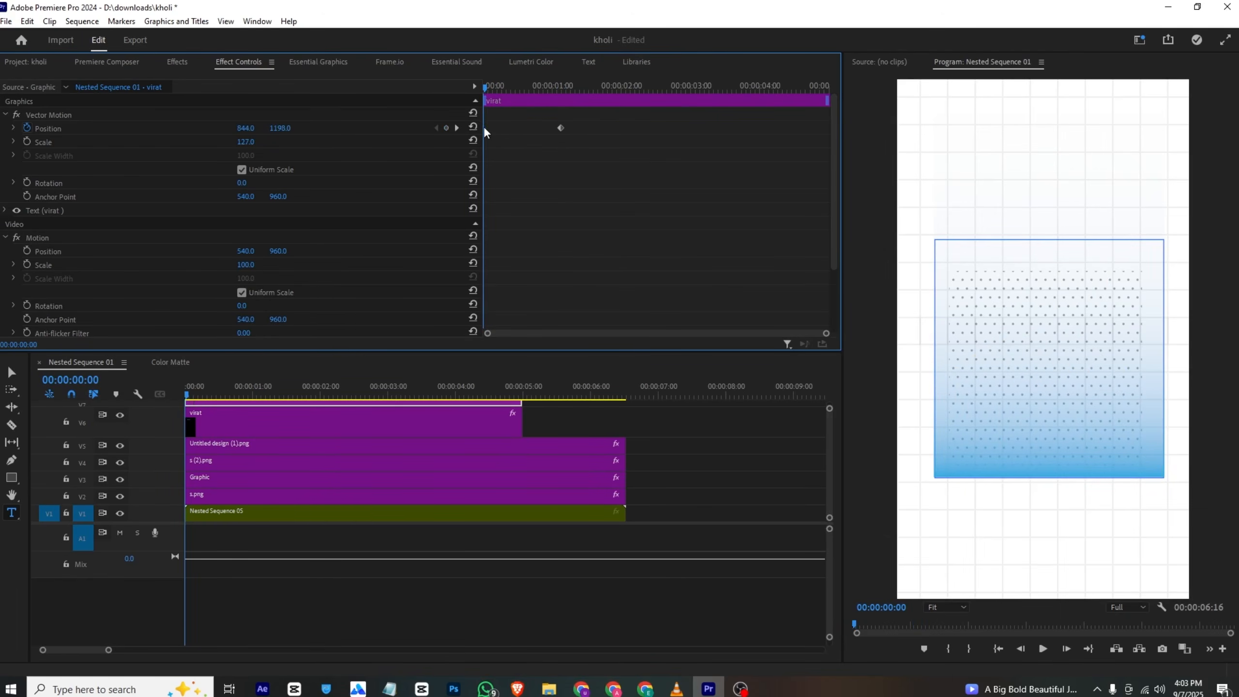
pyautogui.scroll(-4, 275, 215)
pyautogui.moveTo(256, 288); pyautogui.dragTo(303, 288)
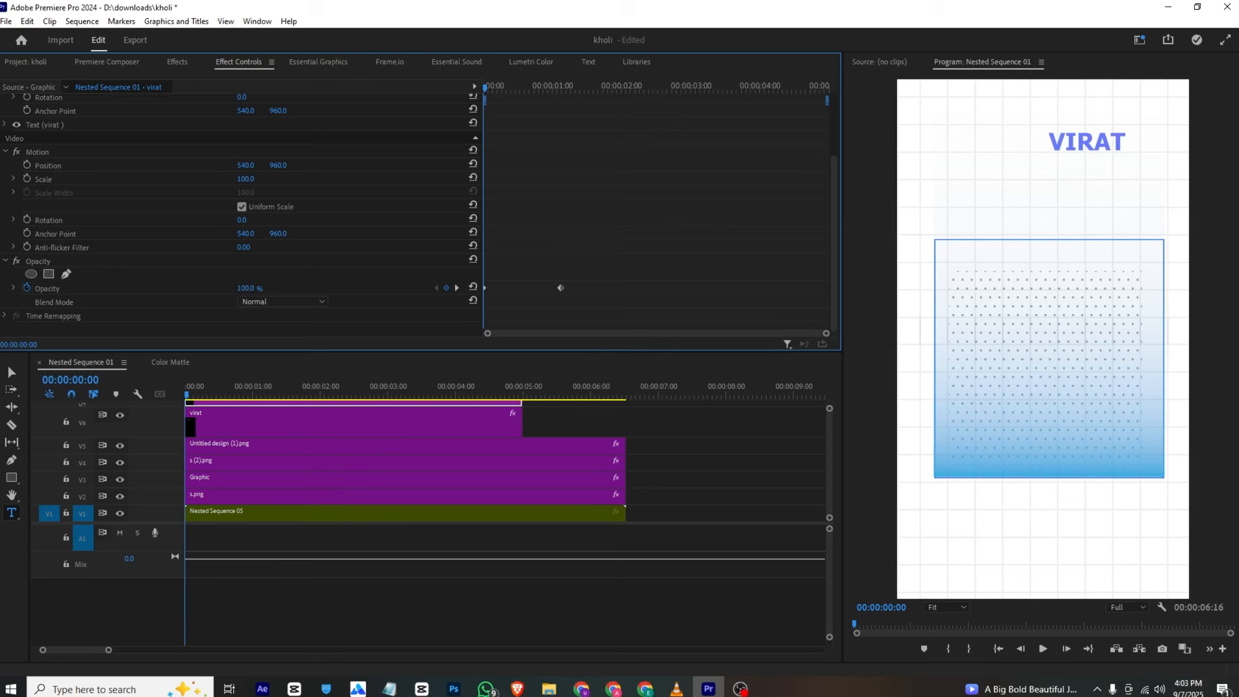
pyautogui.scroll(2, 562, 236)
pyautogui.press('space')
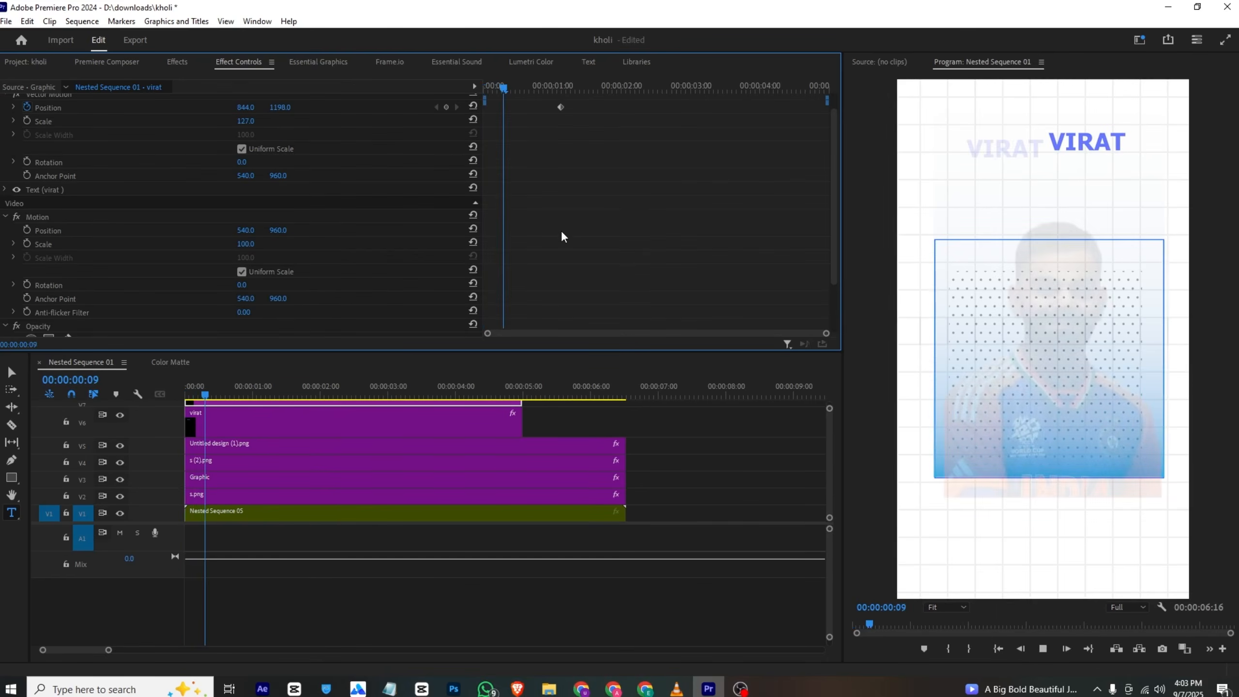
pyautogui.scroll(1, 489, 117)
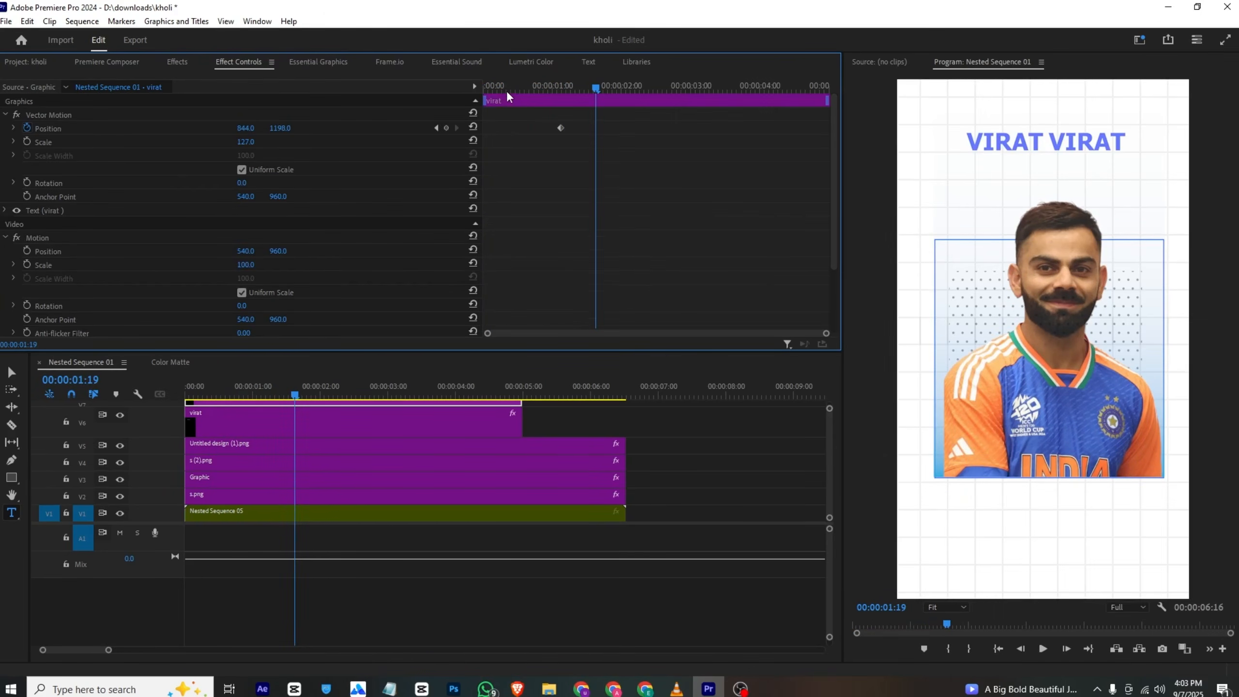
pyautogui.click(487, 87)
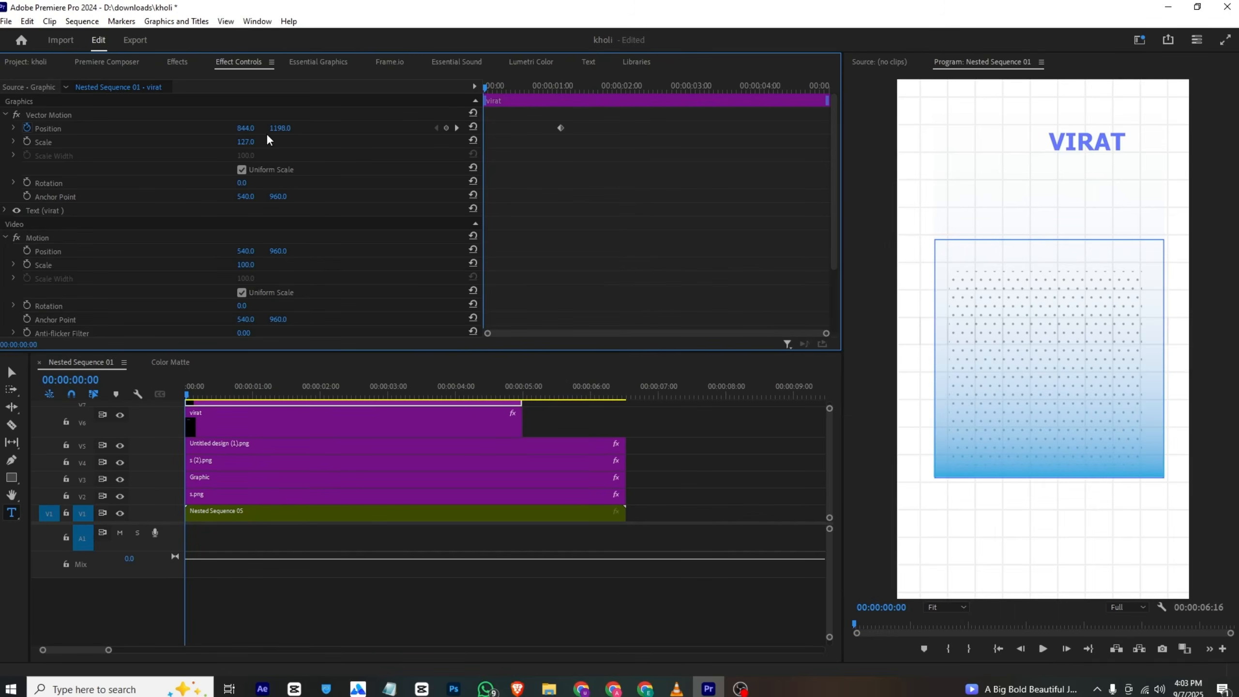
# - Set the VIRAT copy's vector motion position at the sequence start to 825, 1229 and play back the animation
pyautogui.moveTo(245, 128); pyautogui.dragTo(15, 128)
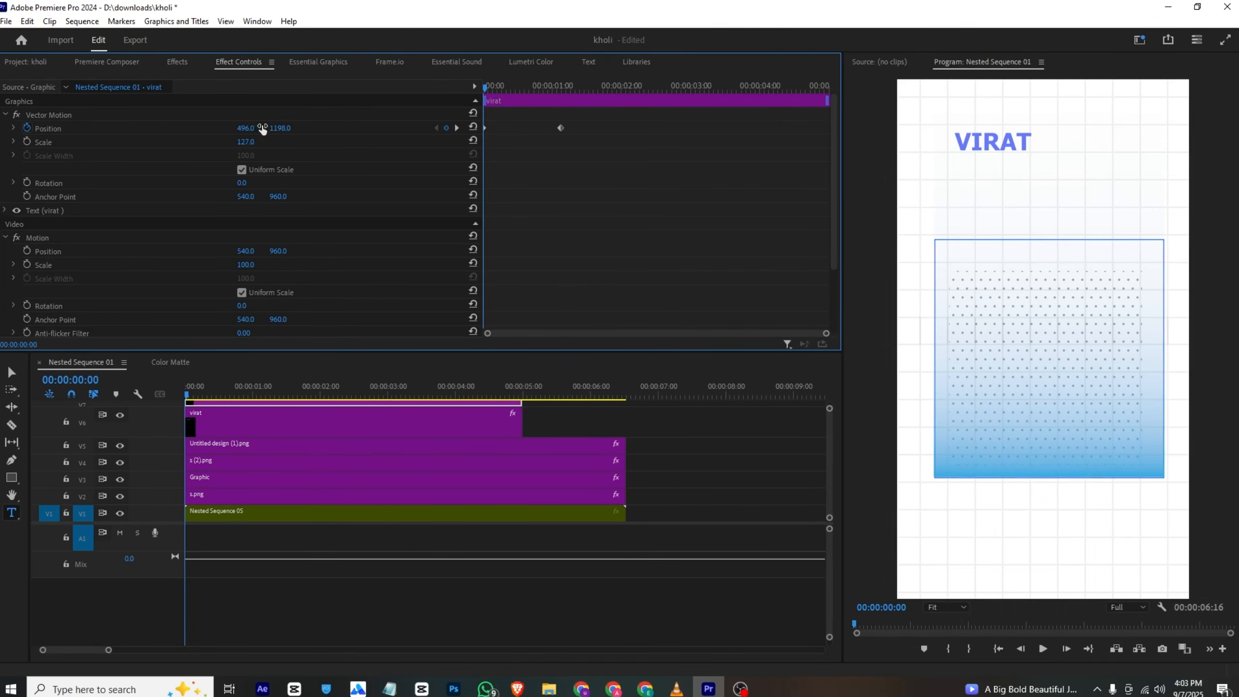
pyautogui.moveTo(280, 128)
pyautogui.mouseDown()
pyautogui.moveTo(558, 124)
pyautogui.moveTo(300, 130)
pyautogui.mouseUp()
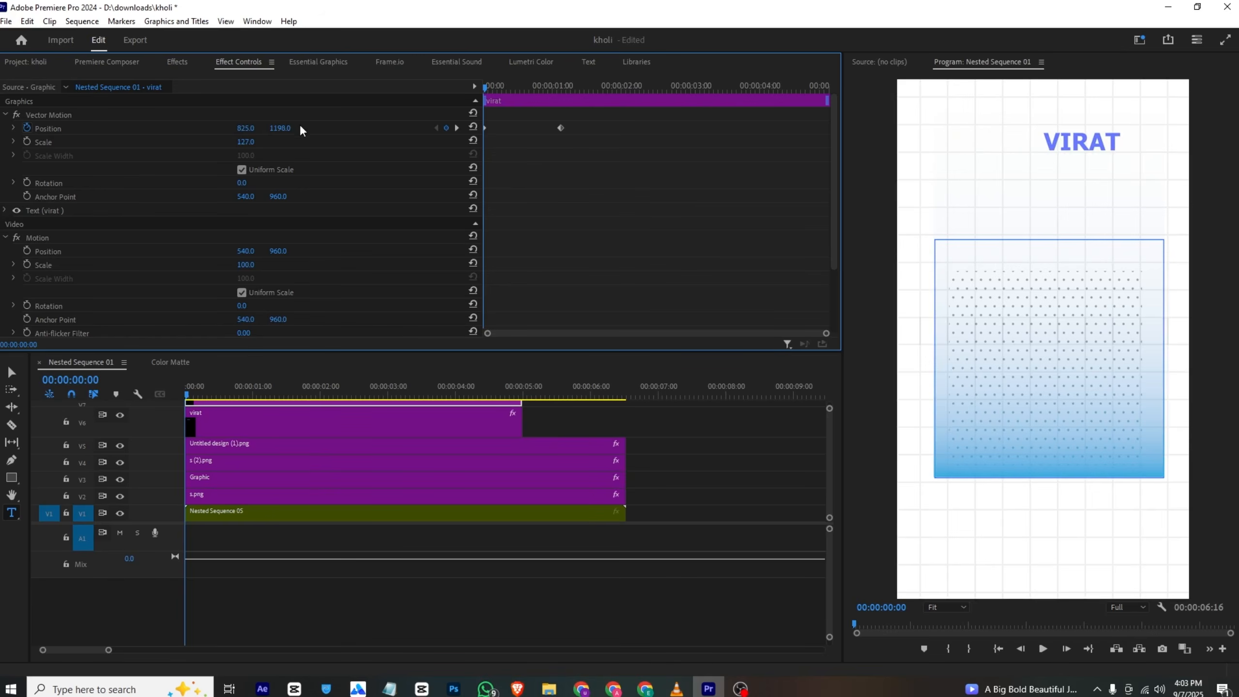
pyautogui.press('space')
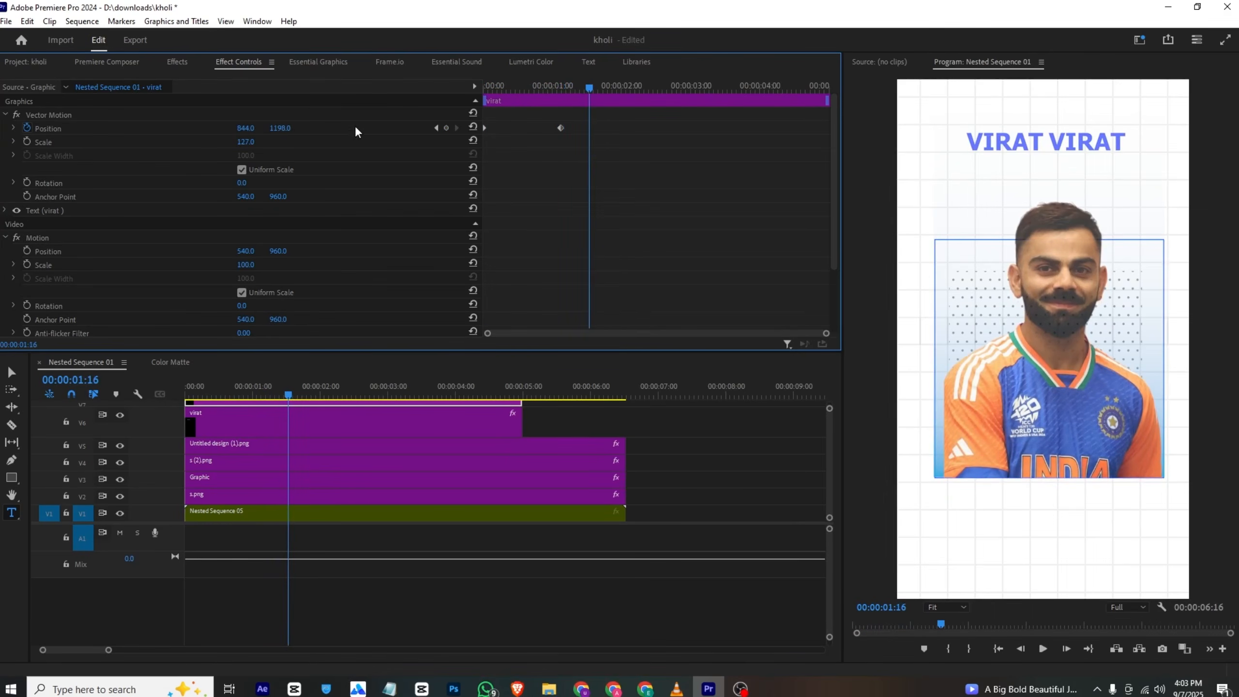
# - Replace the second VIRAT text in the frame with KHOLI
pyautogui.doubleClick(1083, 140)
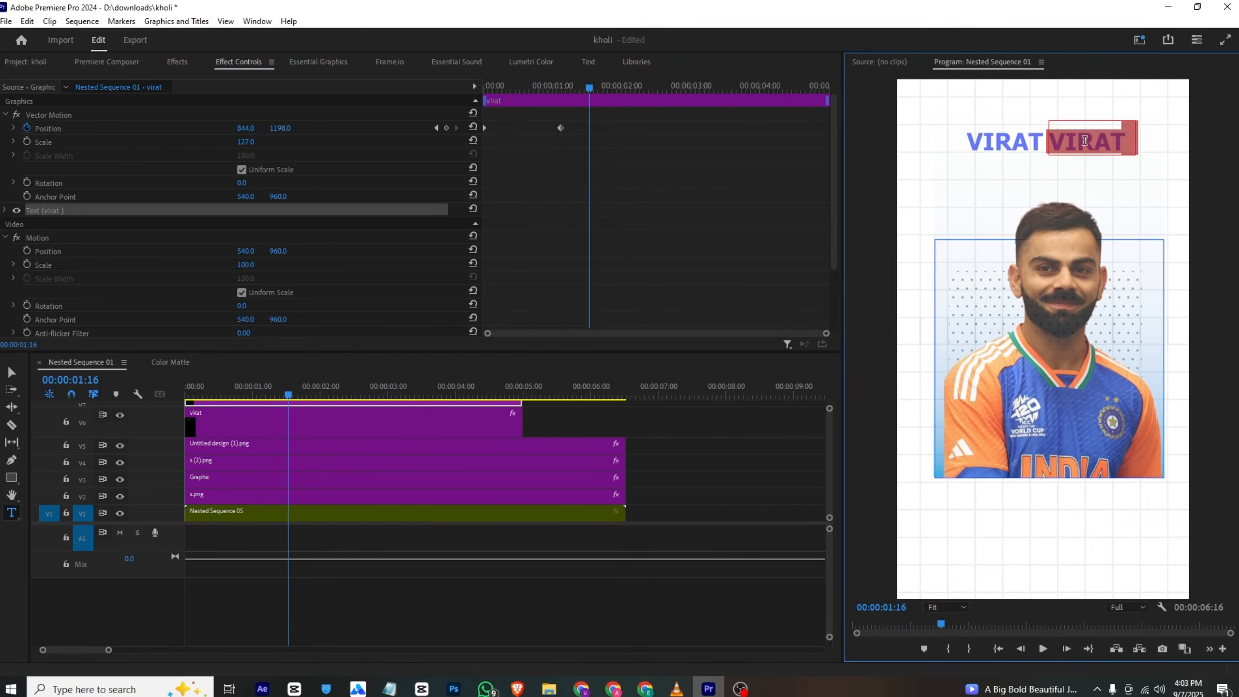
pyautogui.write('KHOLI')
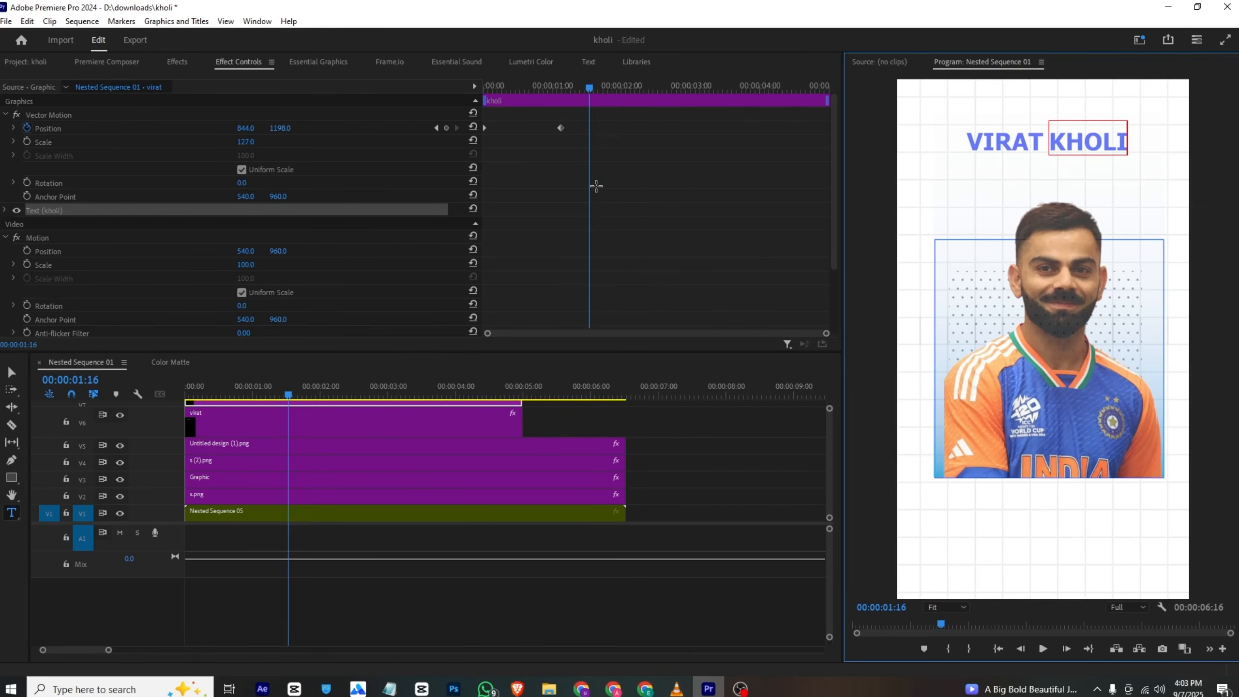
pyautogui.click(596, 186)
# - Set the KHOLI text's opacity to 0% at its first keyframe and play back the fade-in
pyautogui.moveTo(546, 92); pyautogui.dragTo(485, 88)
pyautogui.scroll(-3, 340, 264)
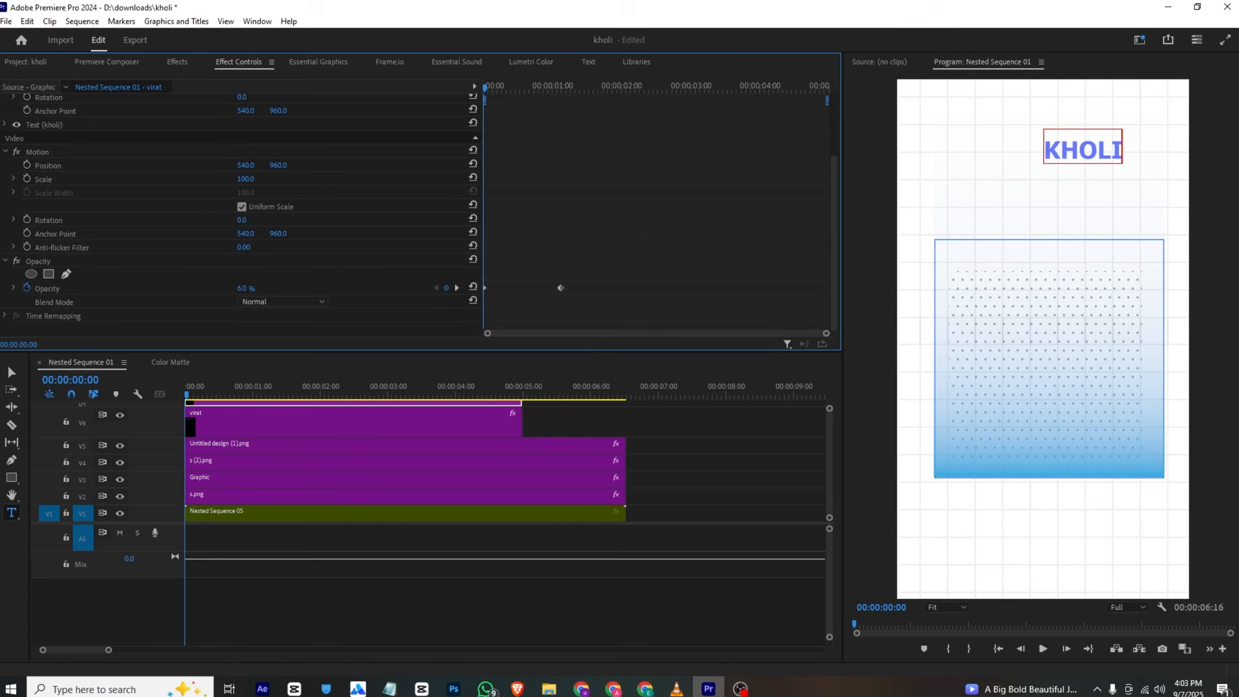
pyautogui.press('space')
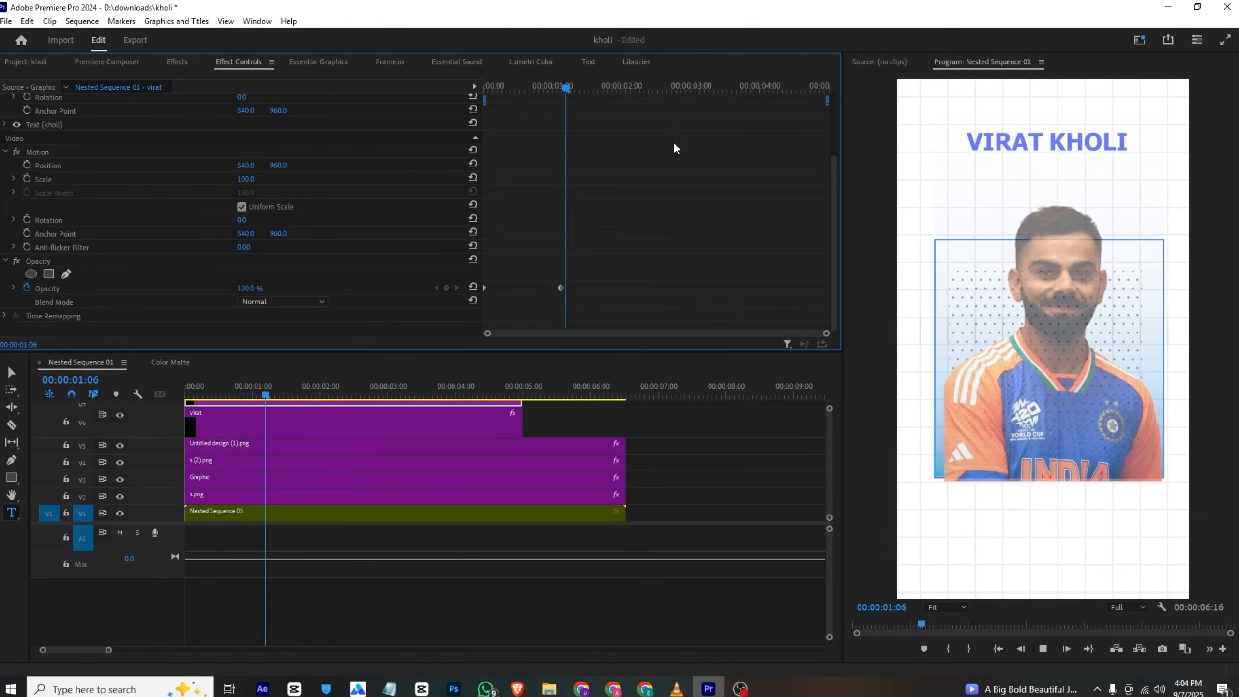
pyautogui.press('space')
pyautogui.scroll(2, 410, 328)
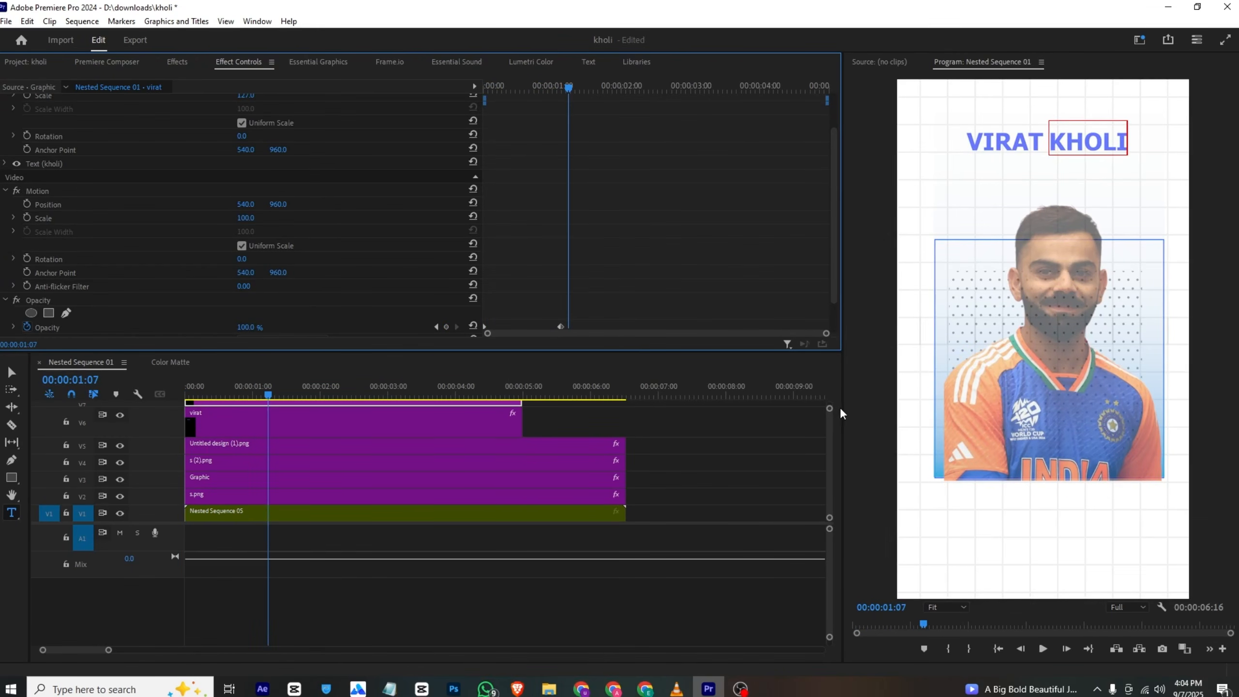
# - Shift the kholi clip on track V7 to start at 00:00:00:11 and play the sequence from the beginning
pyautogui.moveTo(829, 408); pyautogui.dragTo(829, 401)
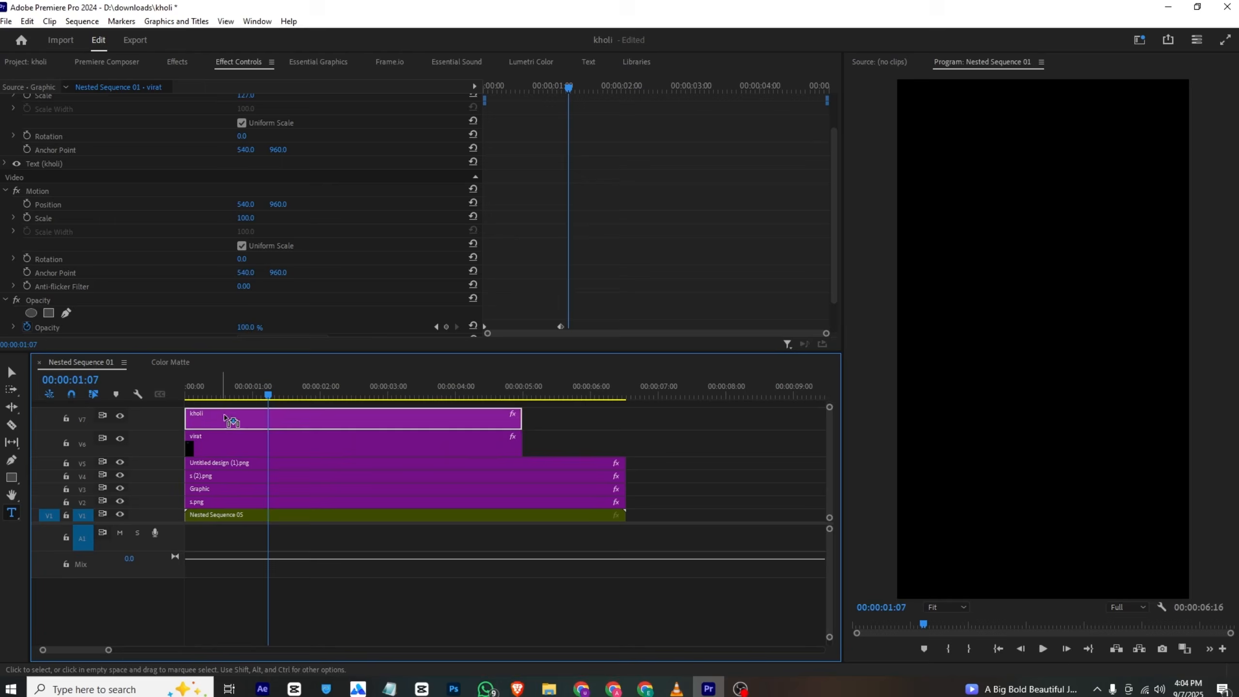
pyautogui.moveTo(218, 417); pyautogui.dragTo(240, 414)
pyautogui.press('Home')
pyautogui.press('space')
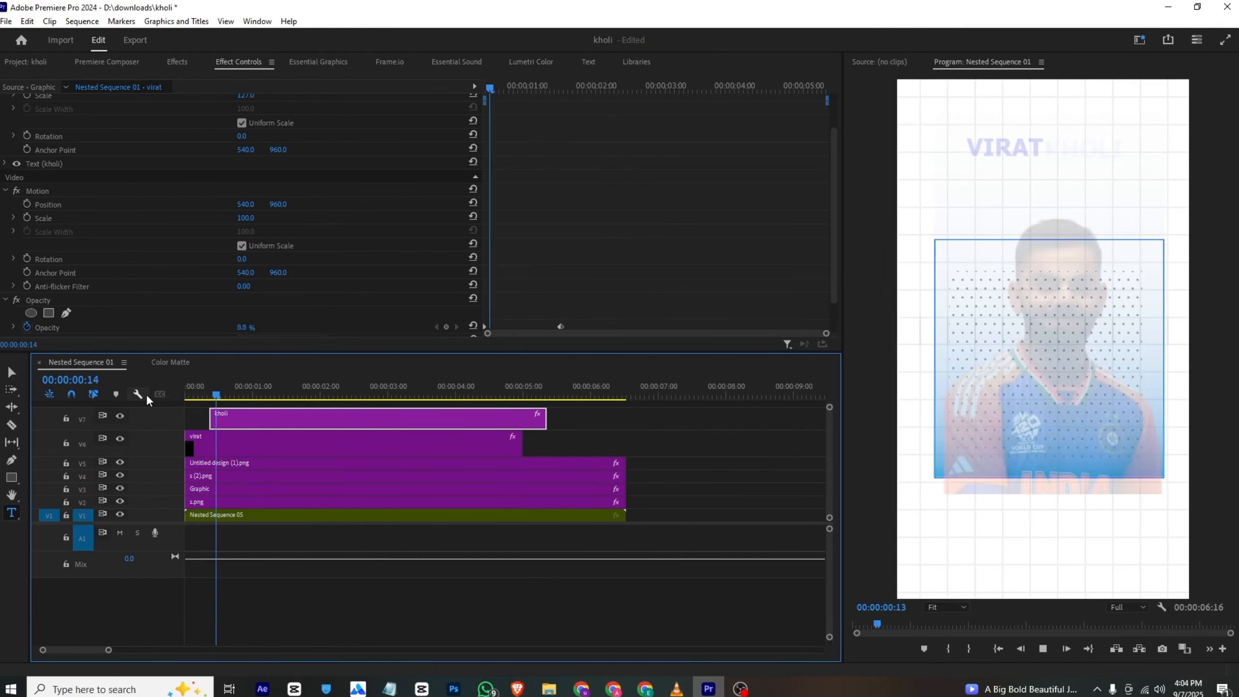
pyautogui.press('space')
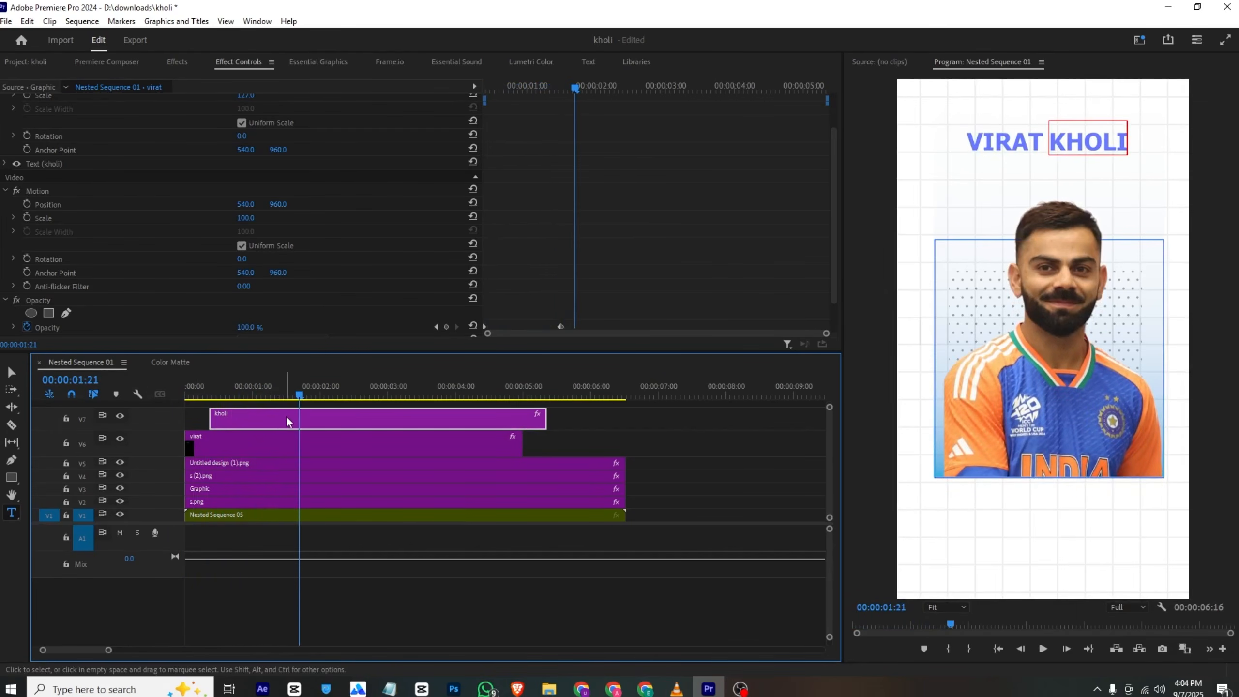
# - Apply Ease In temporal interpolation to both of the KHOLI text's vector motion position keyframes
pyautogui.scroll(3, 549, 208)
pyautogui.click(540, 131)
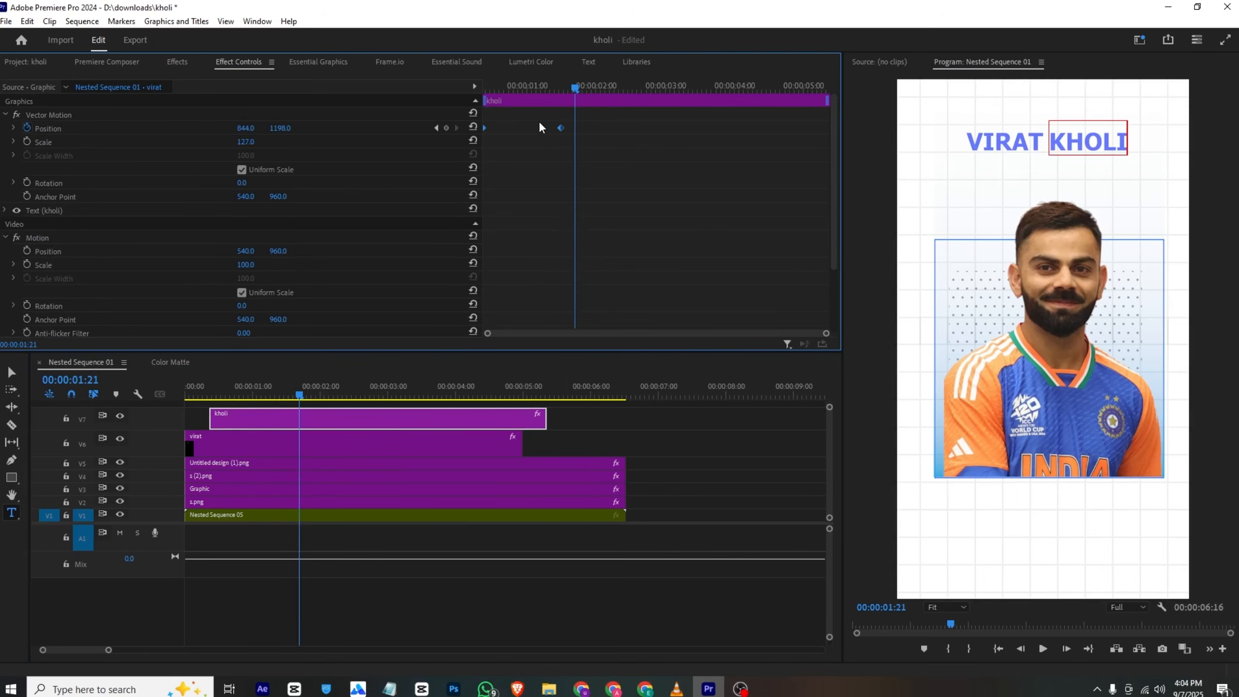
pyautogui.rightClick(560, 128)
pyautogui.moveTo(652, 236)
pyautogui.click(747, 311)
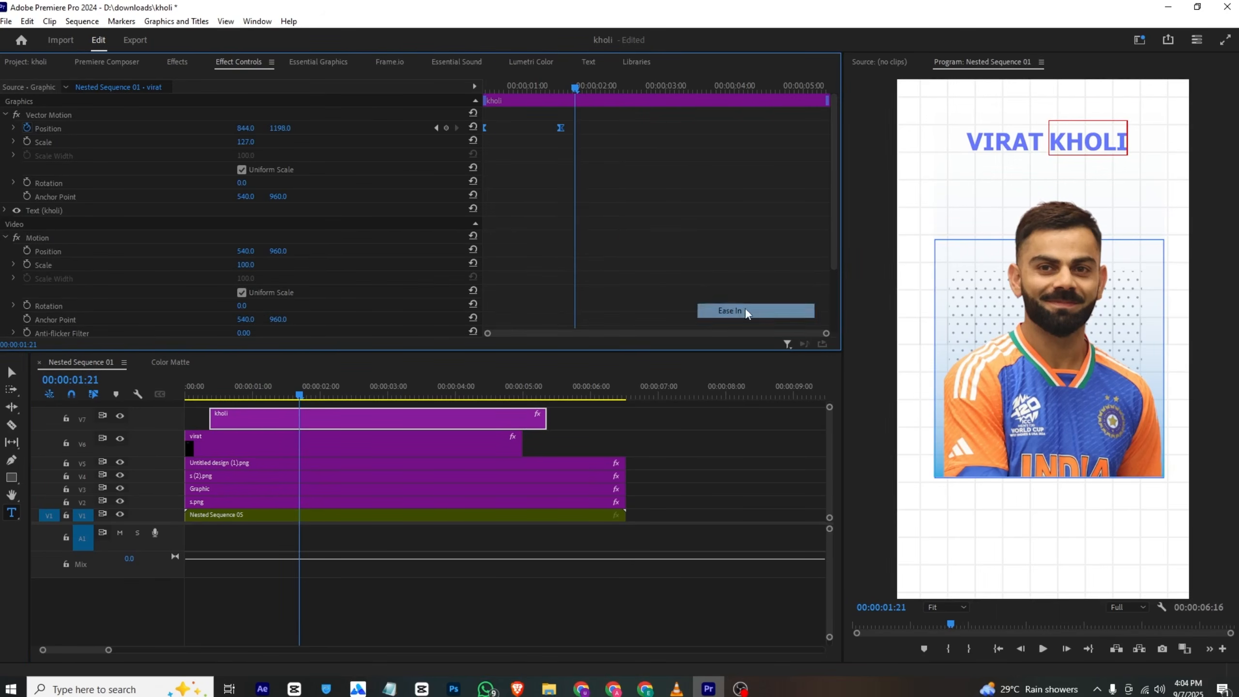
pyautogui.click(514, 126)
# - Raise the KHOLI text's starting opacity to 100% and check its position at the first and last keyframes
pyautogui.moveTo(545, 89); pyautogui.dragTo(474, 101)
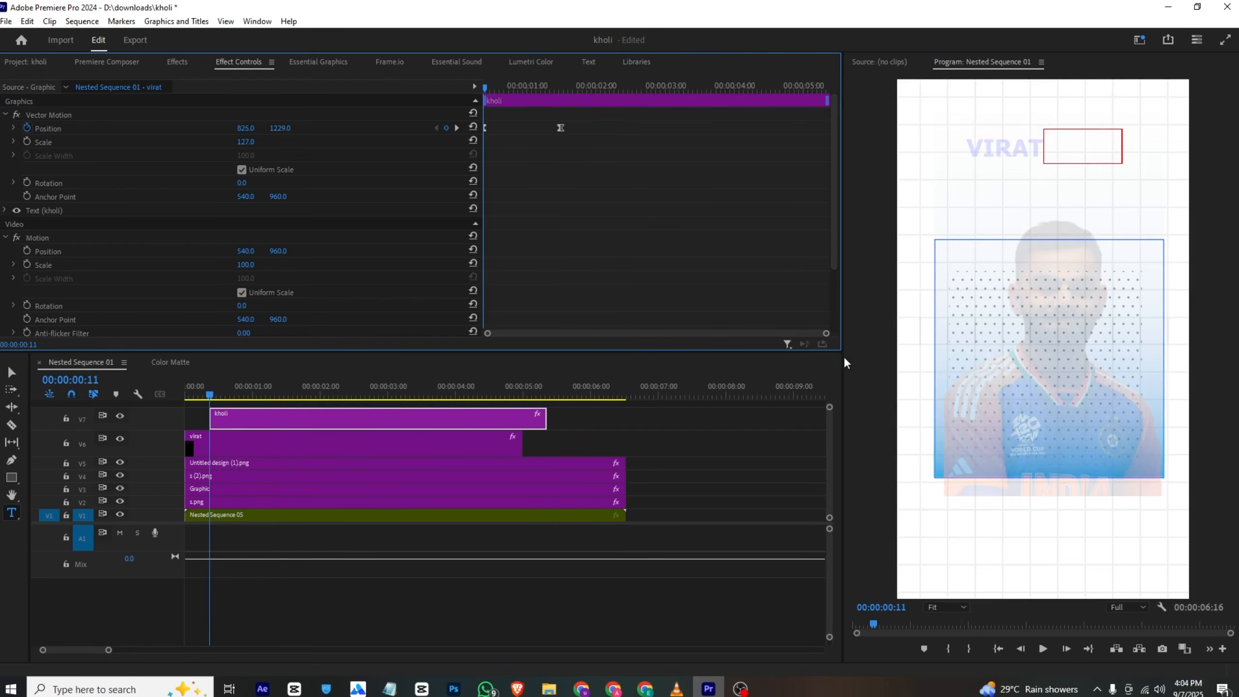
pyautogui.moveTo(824, 336); pyautogui.dragTo(623, 335)
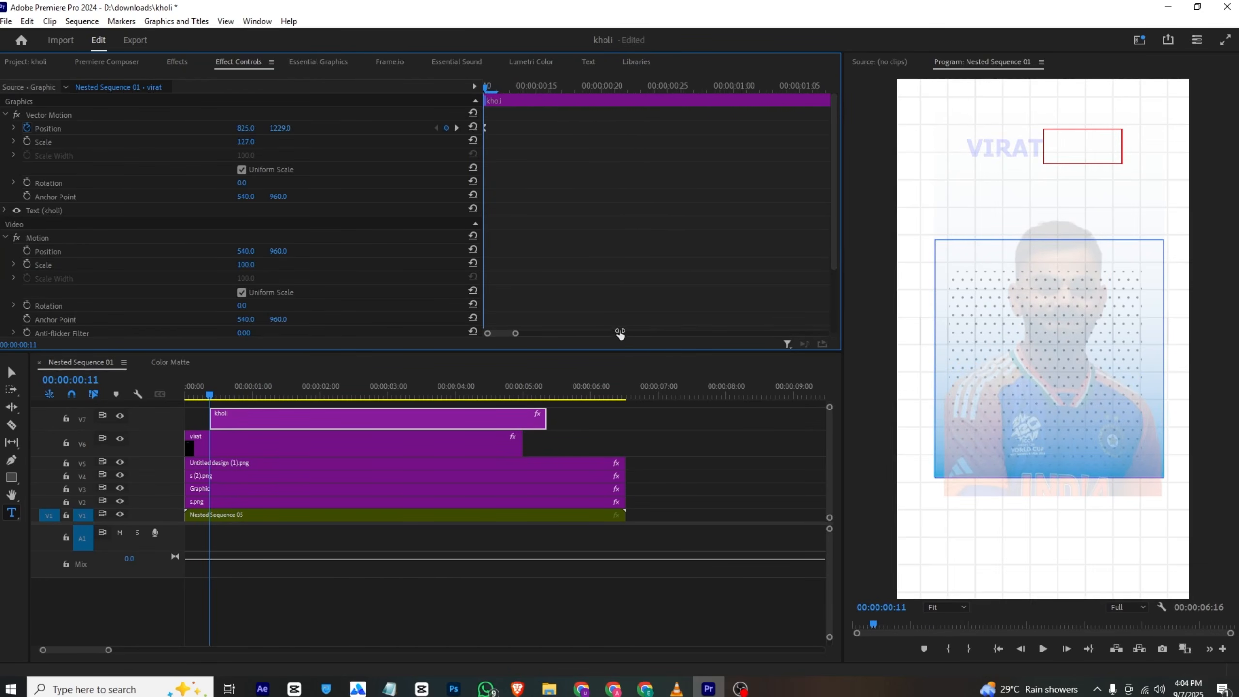
pyautogui.scroll(-2, 413, 282)
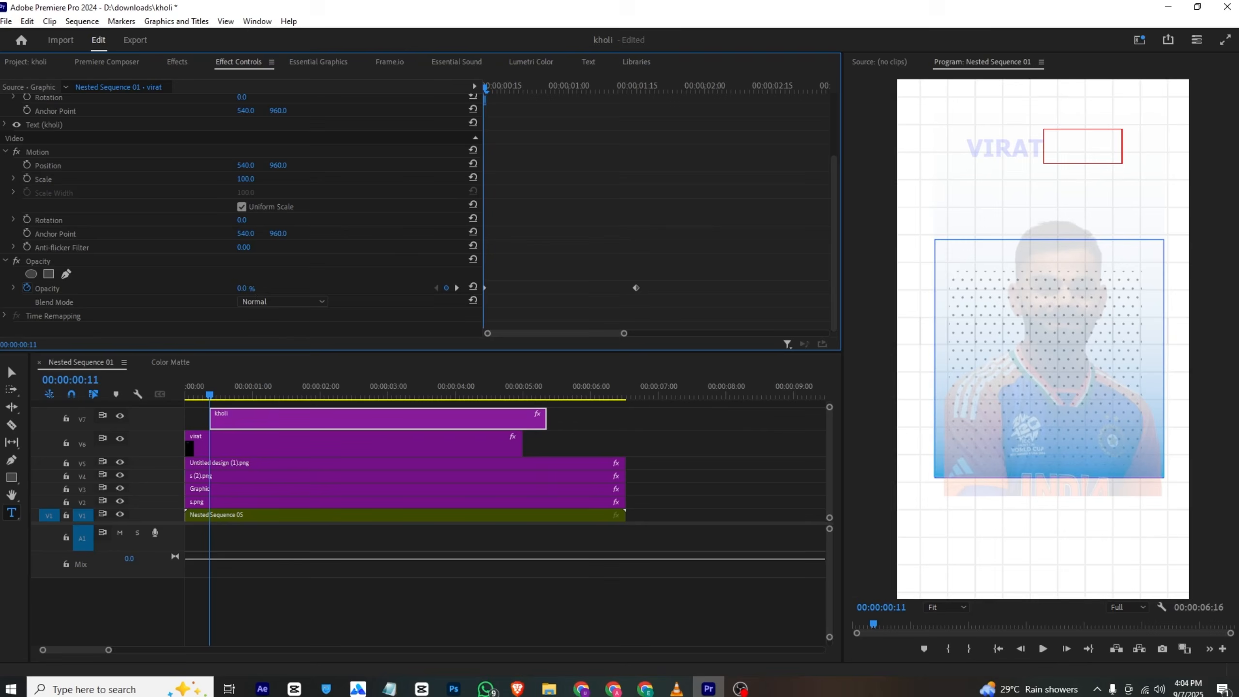
pyautogui.moveTo(248, 288); pyautogui.dragTo(305, 289)
pyautogui.scroll(2, 603, 177)
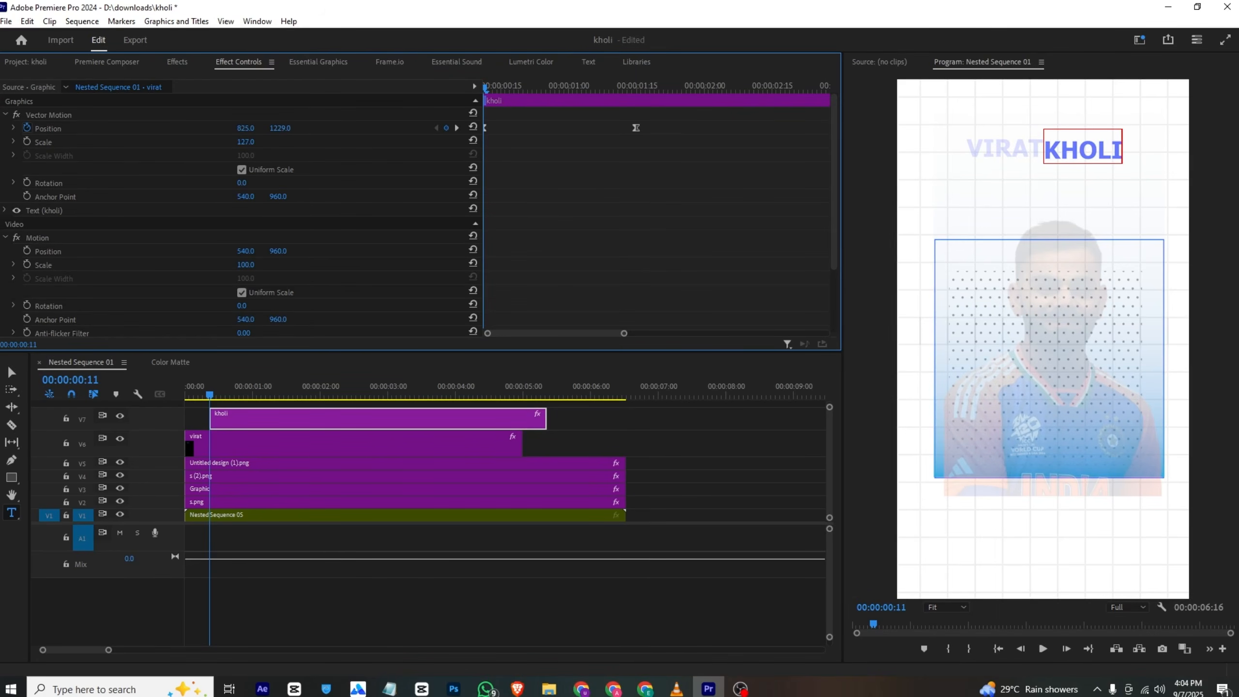
pyautogui.moveTo(280, 128); pyautogui.dragTo(281, 128)
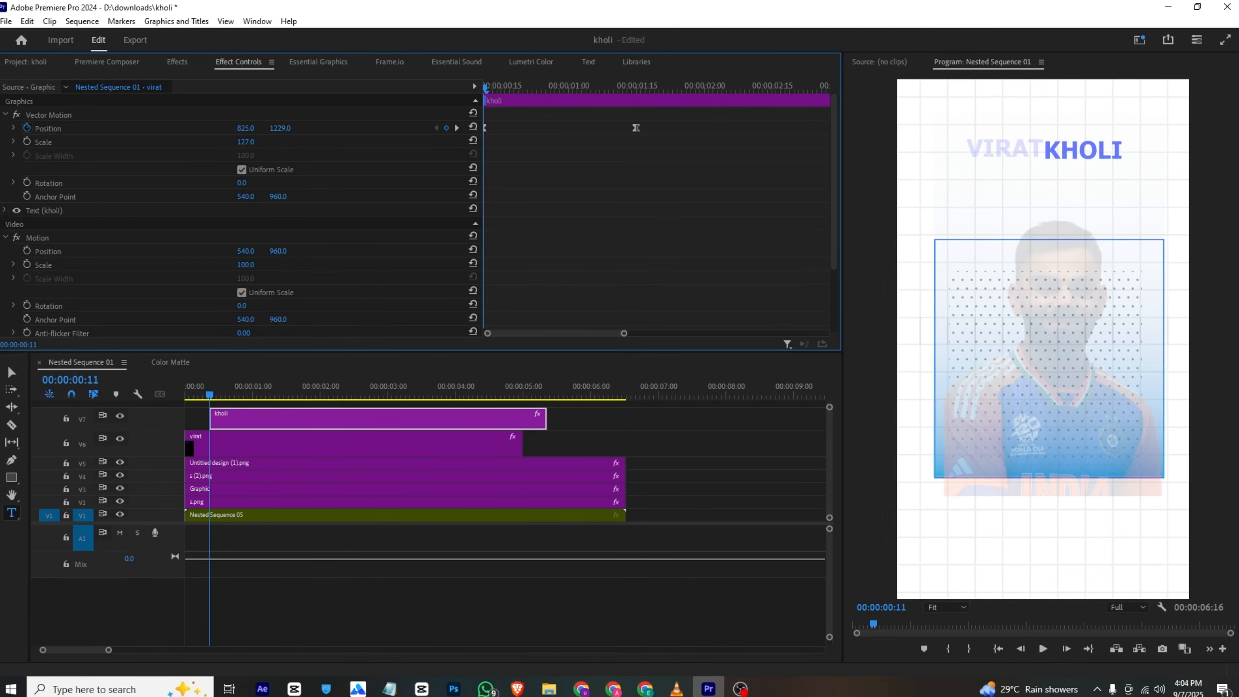
pyautogui.click(621, 89)
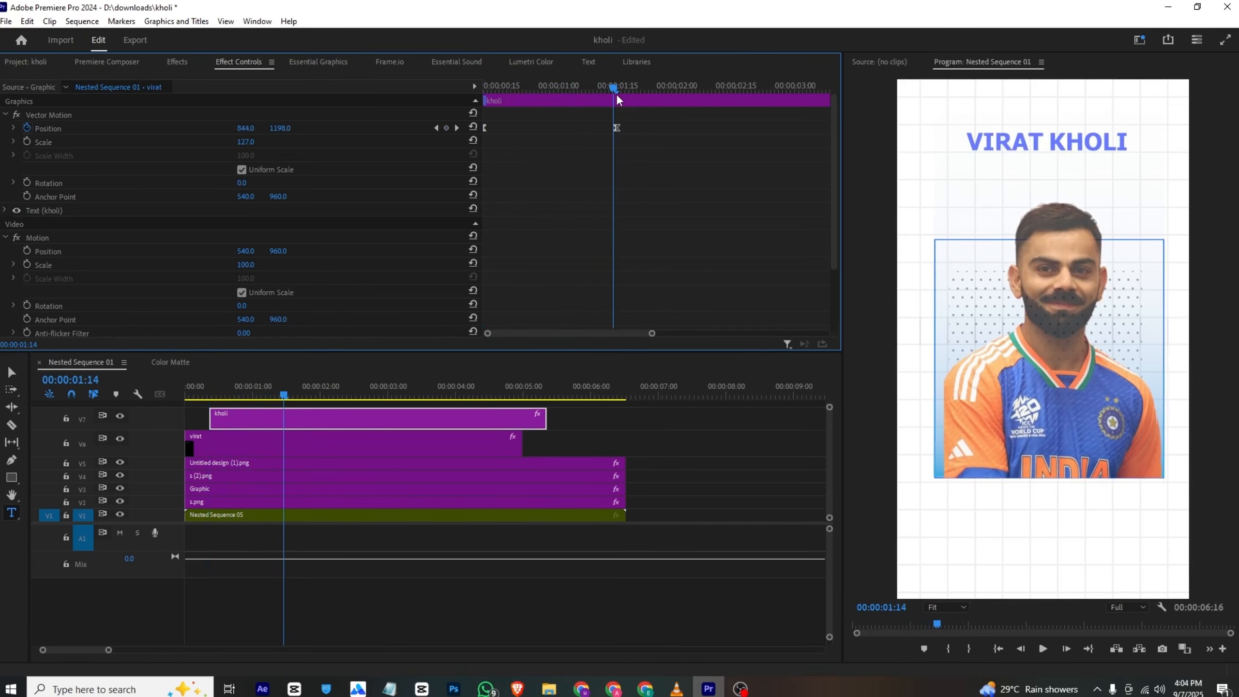
pyautogui.click(618, 93)
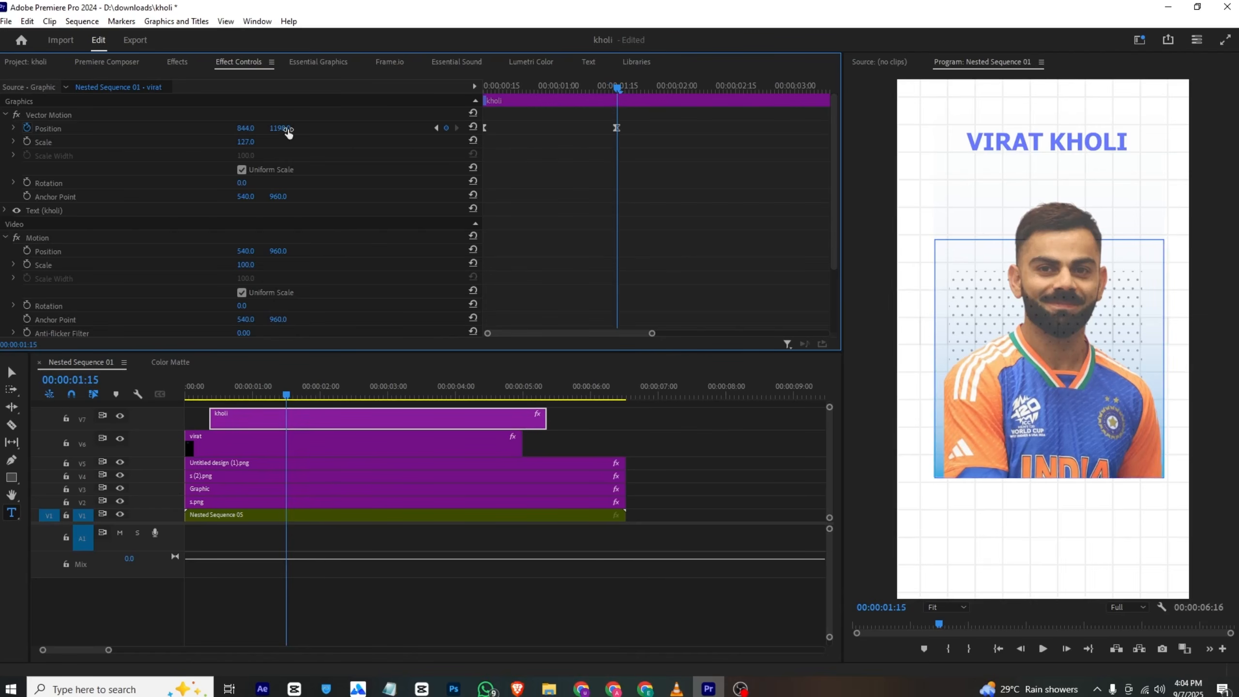
pyautogui.scroll(-4, 448, 264)
# - Set the KHOLI text's starting opacity to 0% at 00:00:00:11 and play the sequence from the beginning
pyautogui.click(486, 87)
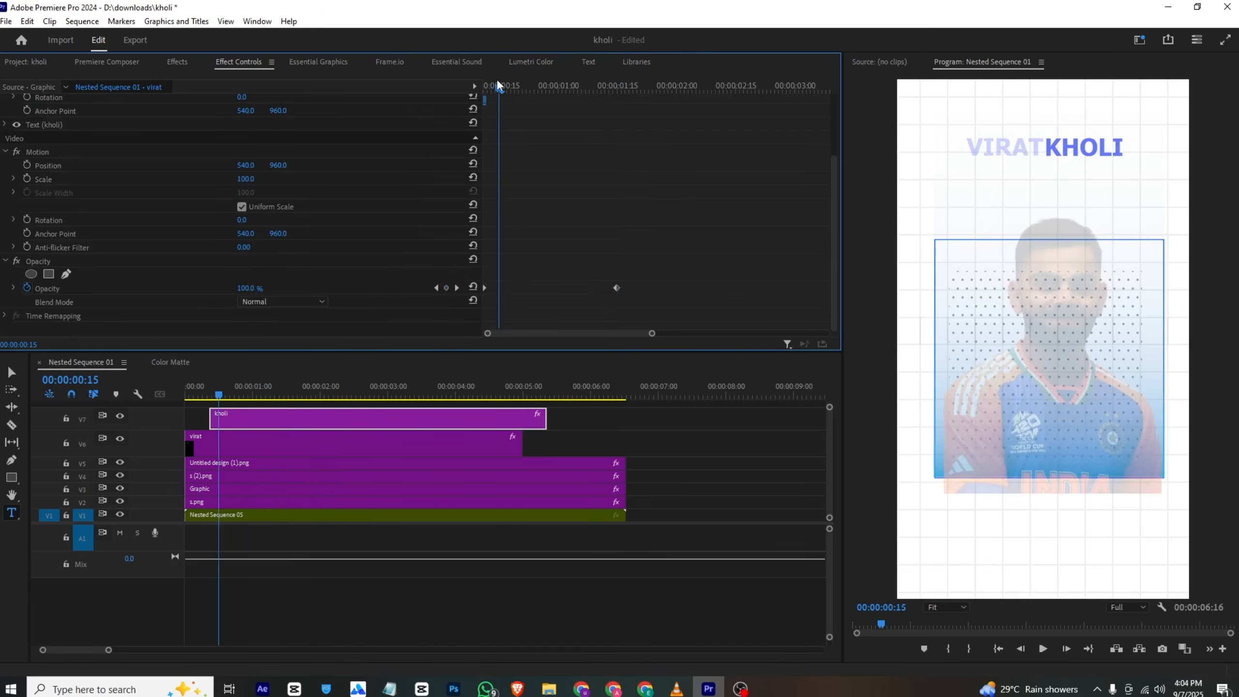
pyautogui.moveTo(241, 292); pyautogui.dragTo(188, 292)
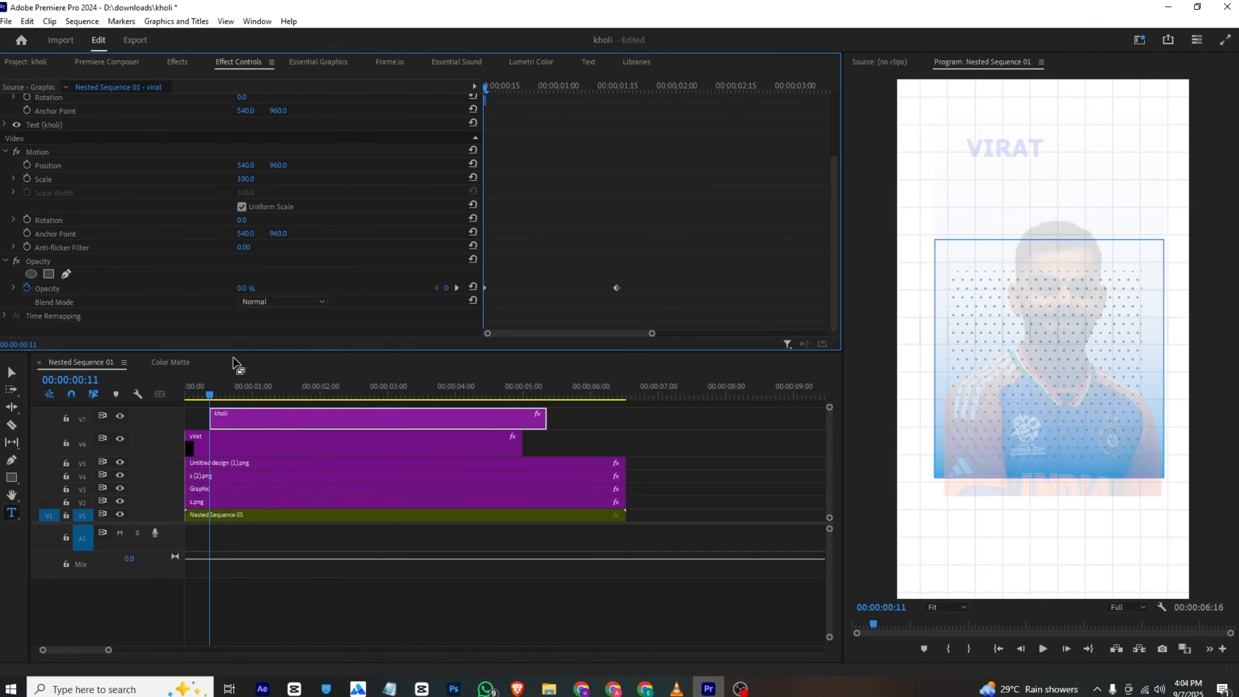
pyautogui.moveTo(210, 393); pyautogui.dragTo(106, 398)
pyautogui.press('space')
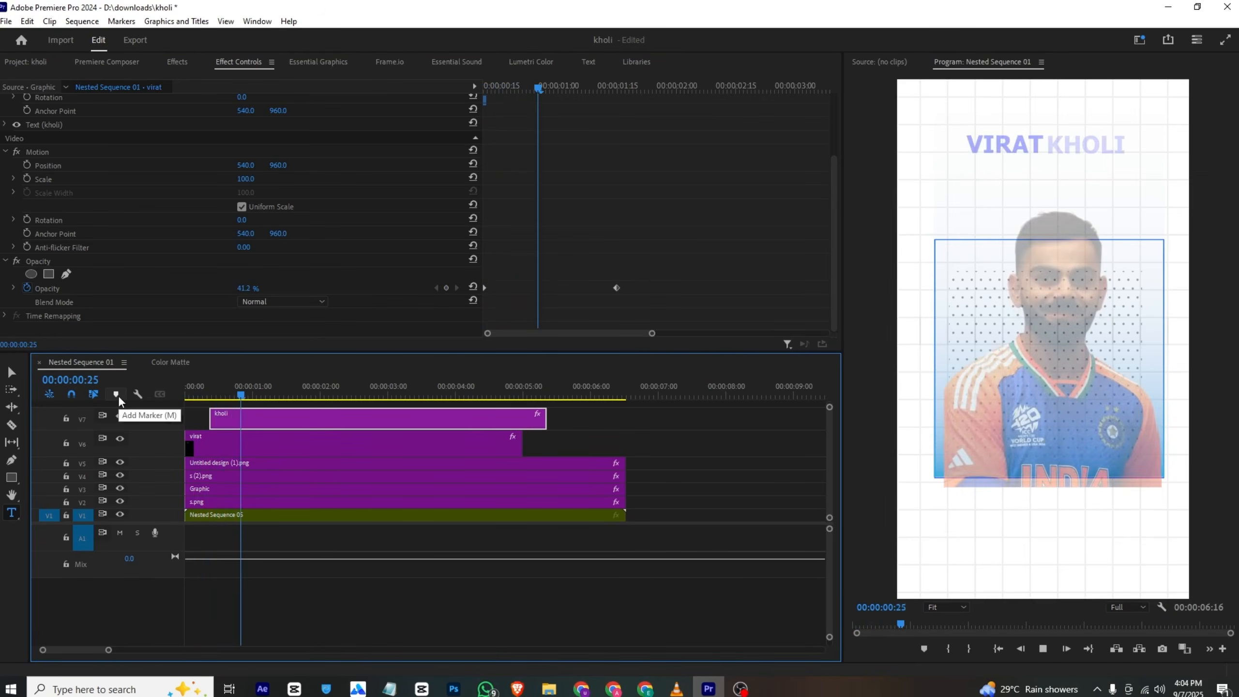
pyautogui.press('space')
# - Draw a wide blue rectangle directly beneath the VIRAT KHOLI text at 00:00:02:03 with the Rectangle Tool
pyautogui.click(504, 401)
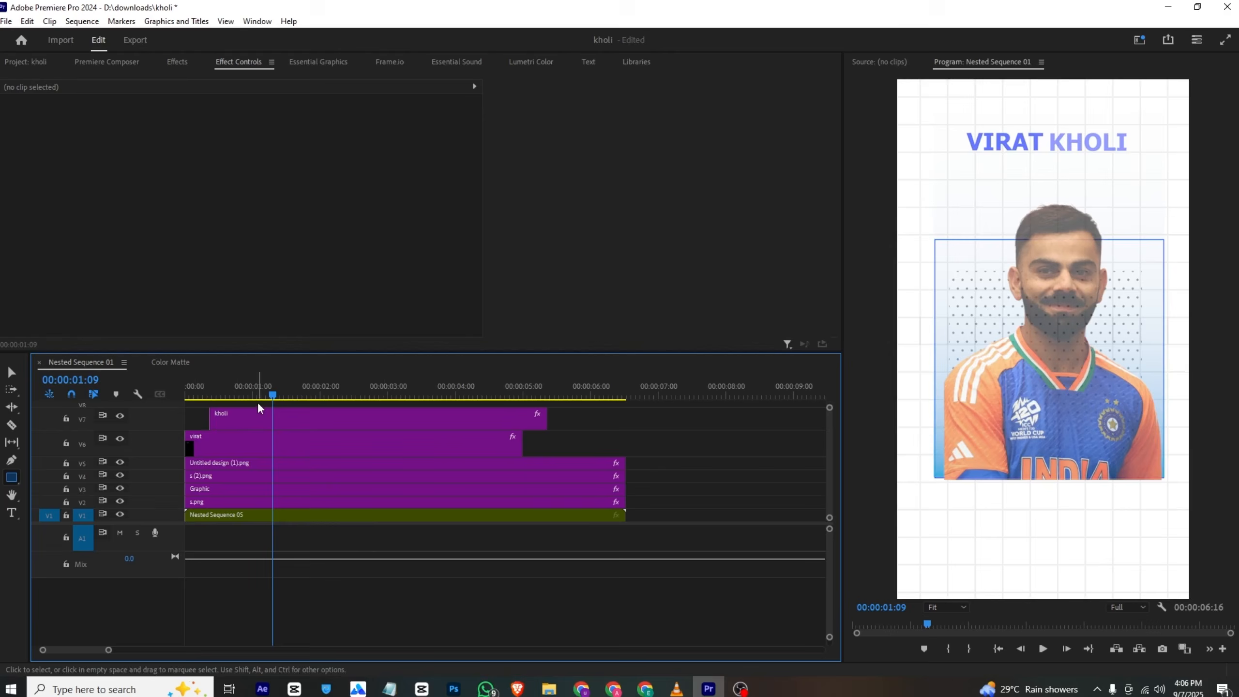
pyautogui.moveTo(273, 393); pyautogui.dragTo(329, 393)
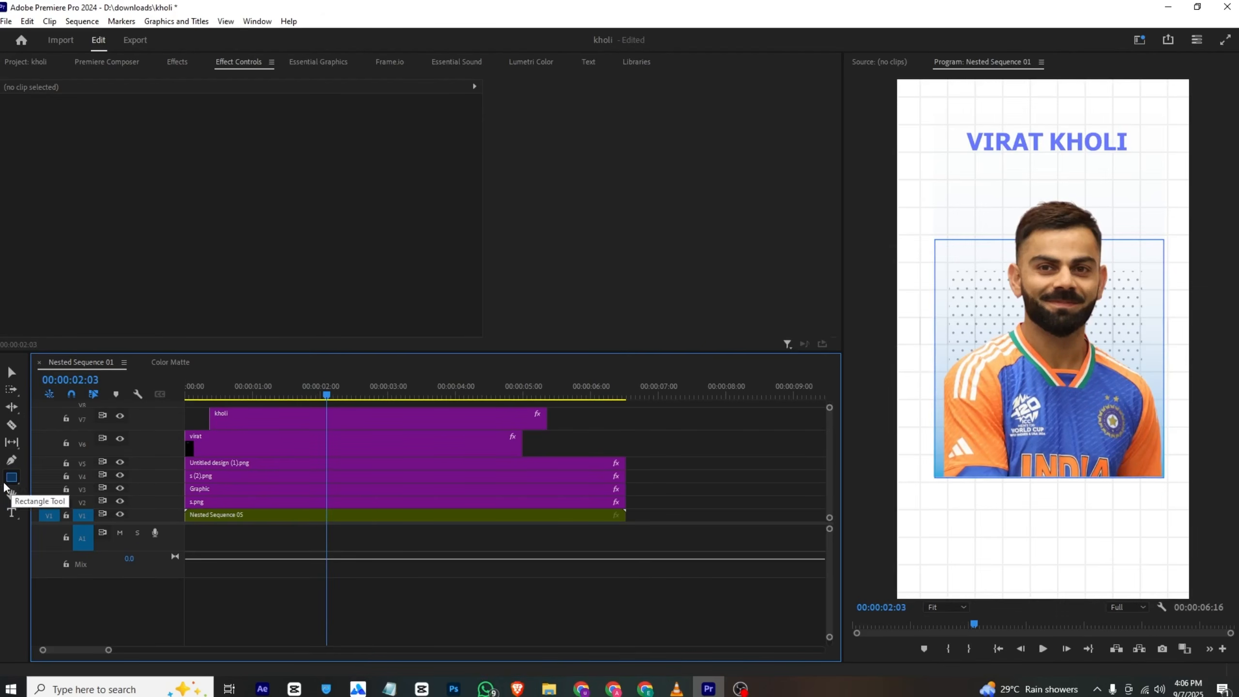
pyautogui.moveTo(948, 159); pyautogui.dragTo(1145, 196)
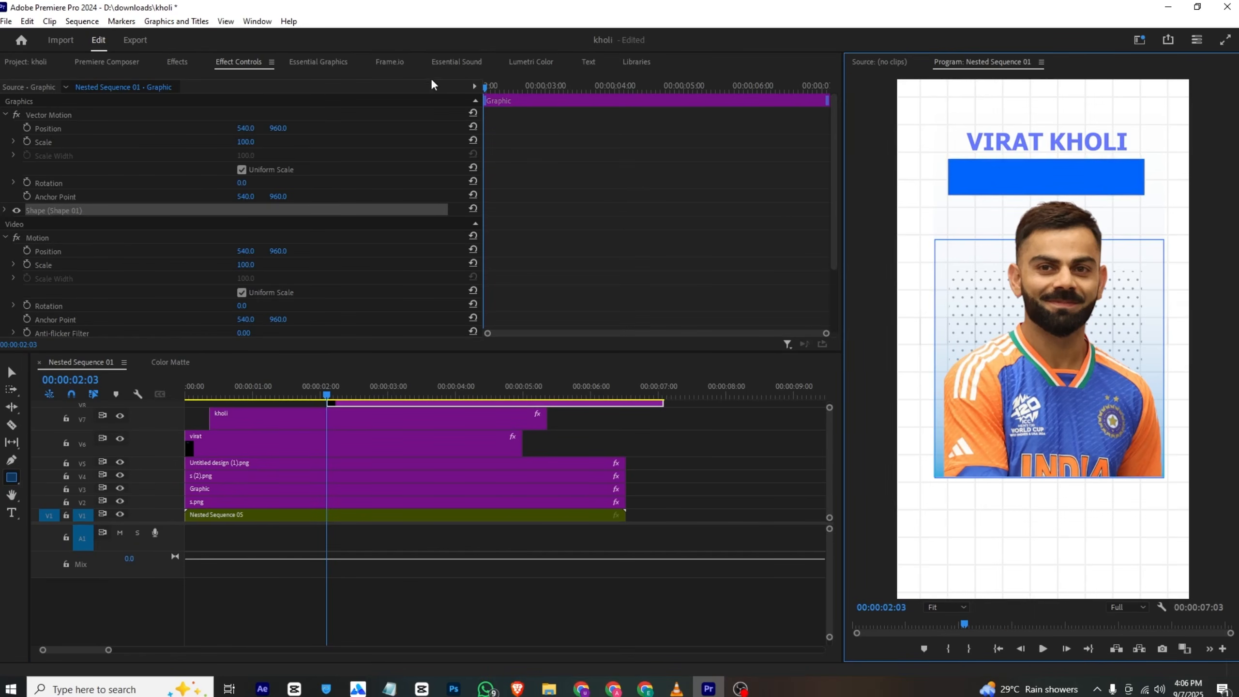
pyautogui.click(318, 62)
pyautogui.click(236, 63)
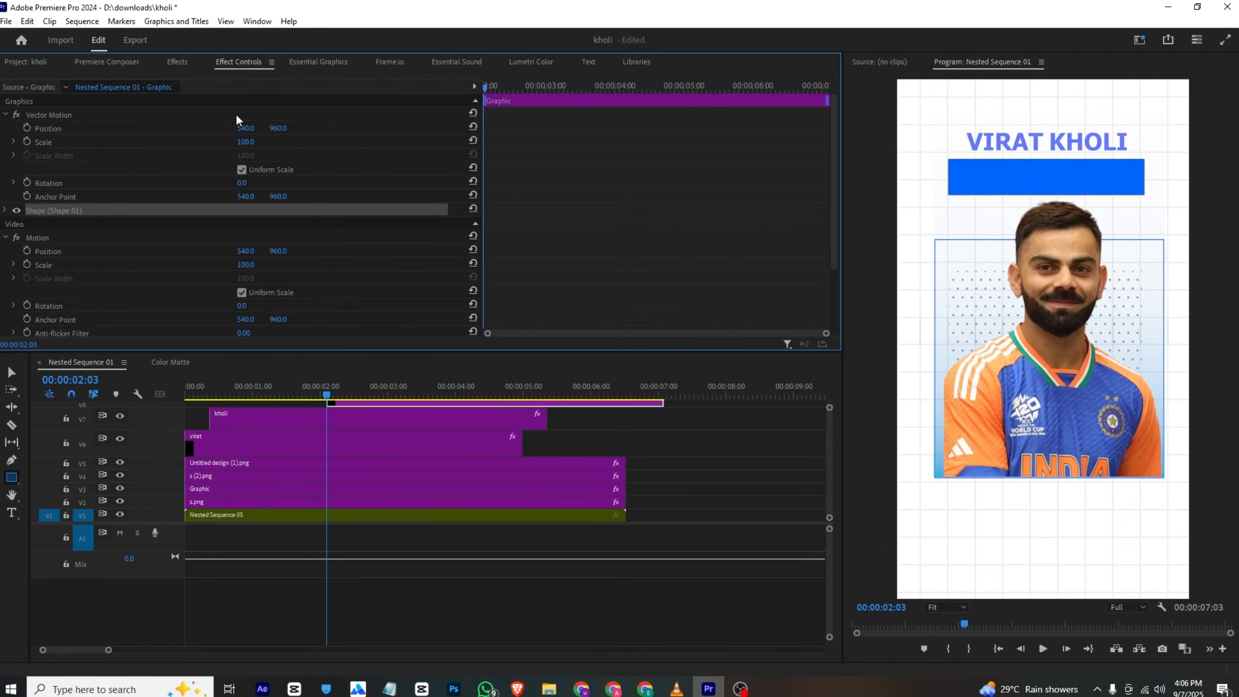
# - Move the blue rectangle's vector motion anchor point to the middle of its left edge, at about 193.6, 359.2
pyautogui.click(78, 197)
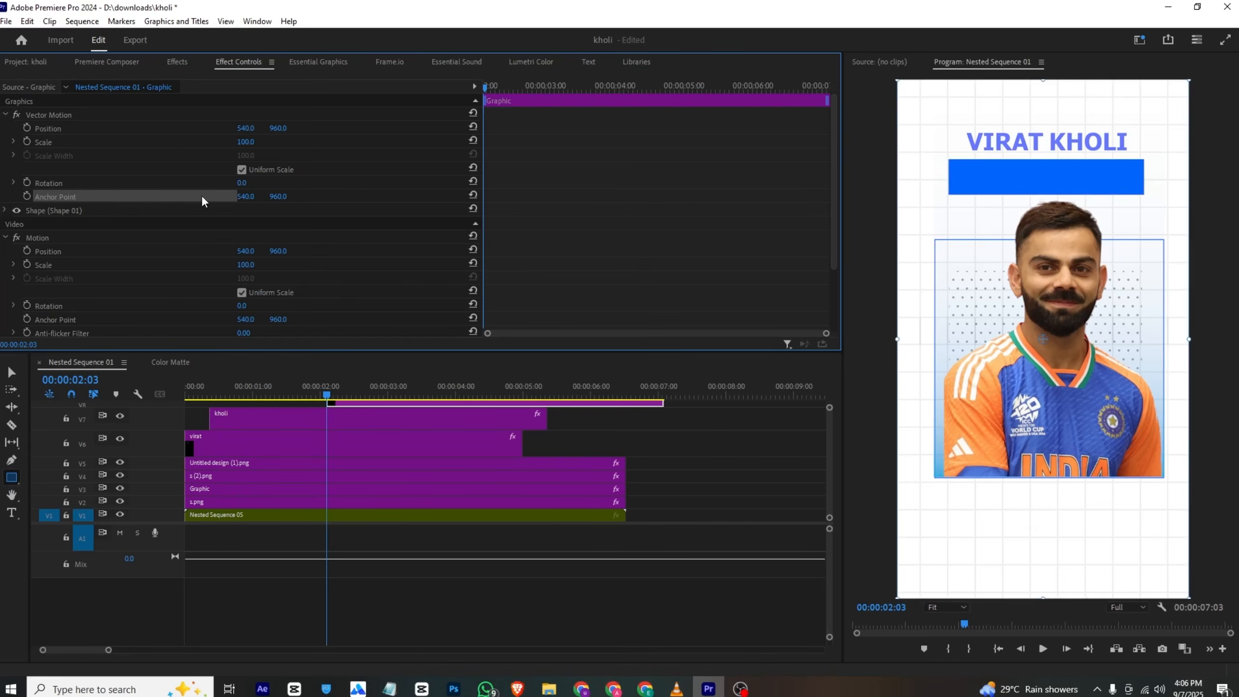
pyautogui.moveTo(1046, 341); pyautogui.dragTo(1047, 343)
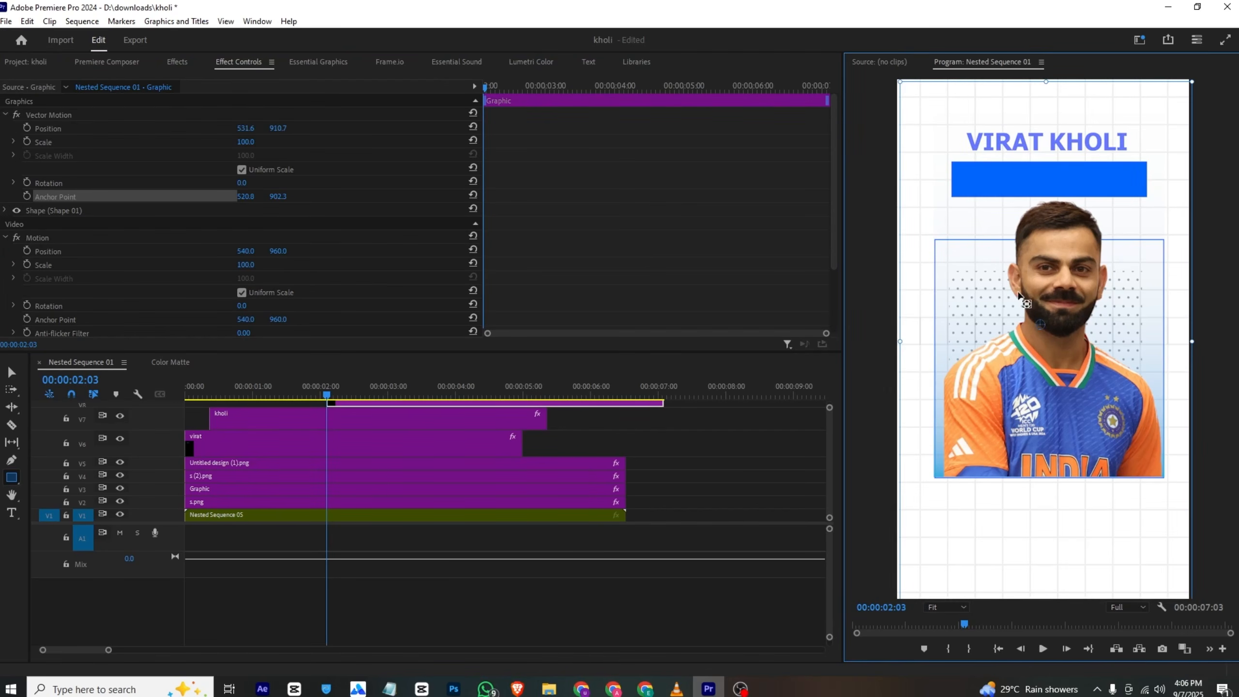
pyautogui.moveTo(1019, 295); pyautogui.dragTo(956, 191)
# - Turn off Uniform Scale and animate the rectangle's Scale Width from 0 at 00:00:02:03 to 100 at about 00:00:03:24, then play it back
pyautogui.click(241, 170)
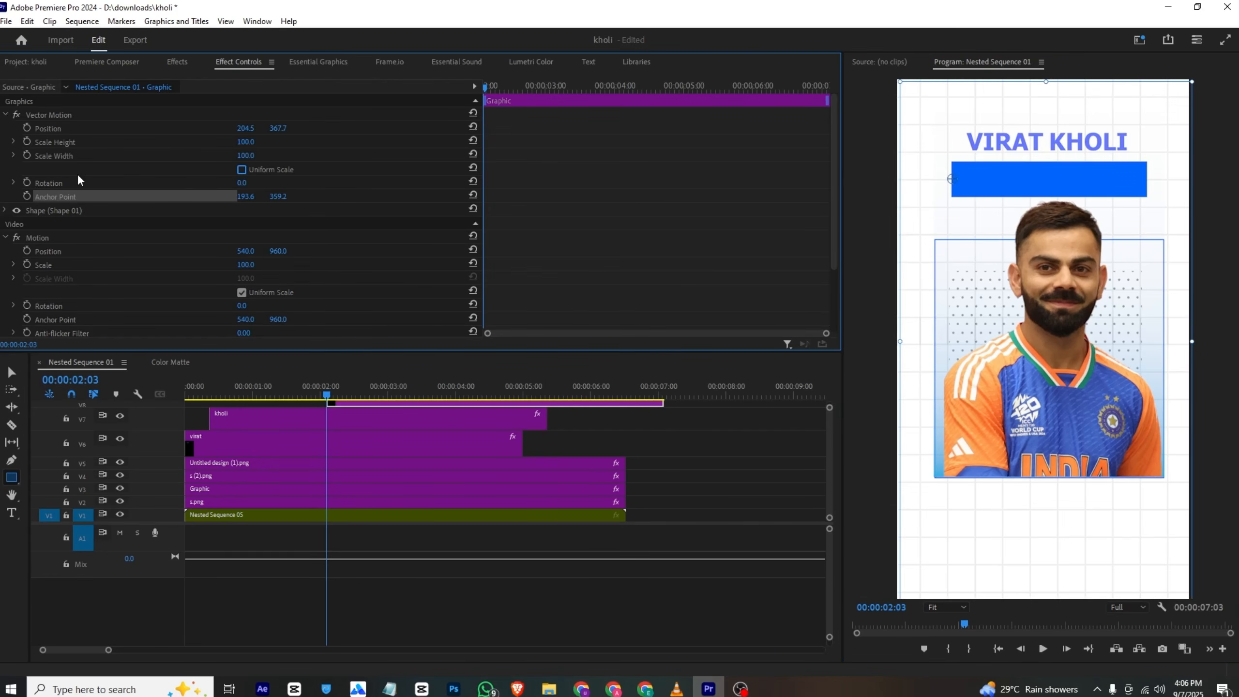
pyautogui.click(29, 157)
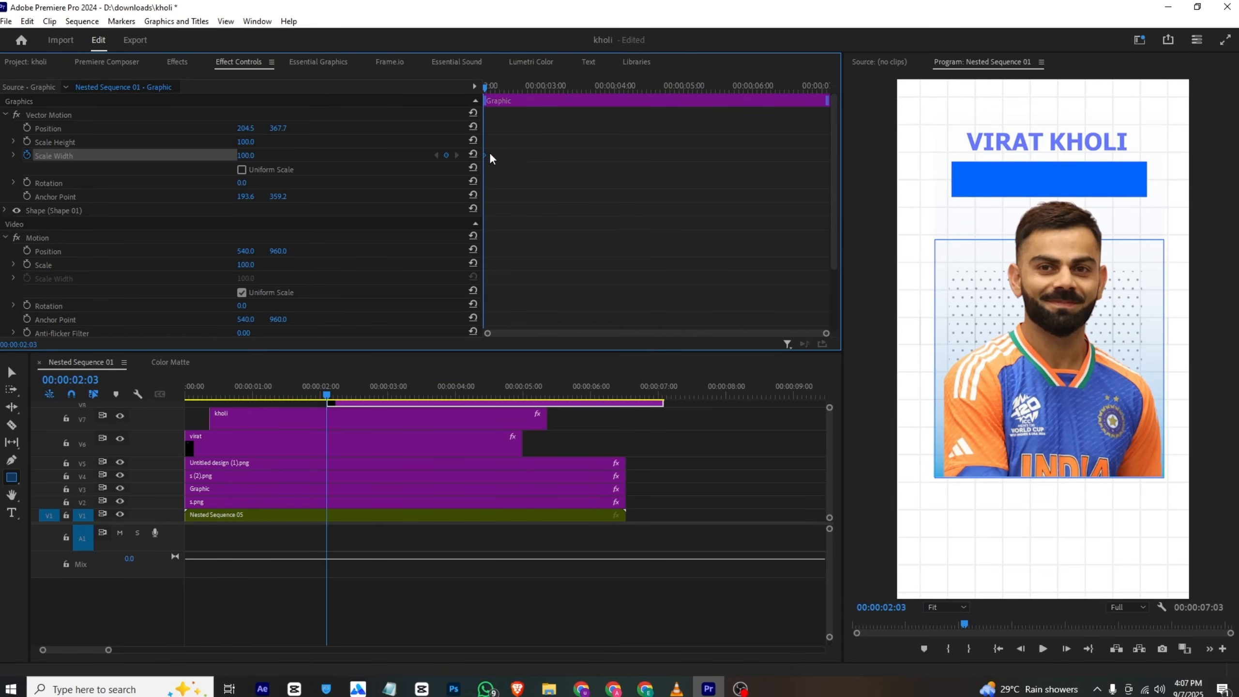
pyautogui.moveTo(486, 156); pyautogui.dragTo(600, 155)
pyautogui.moveTo(256, 155); pyautogui.dragTo(195, 155)
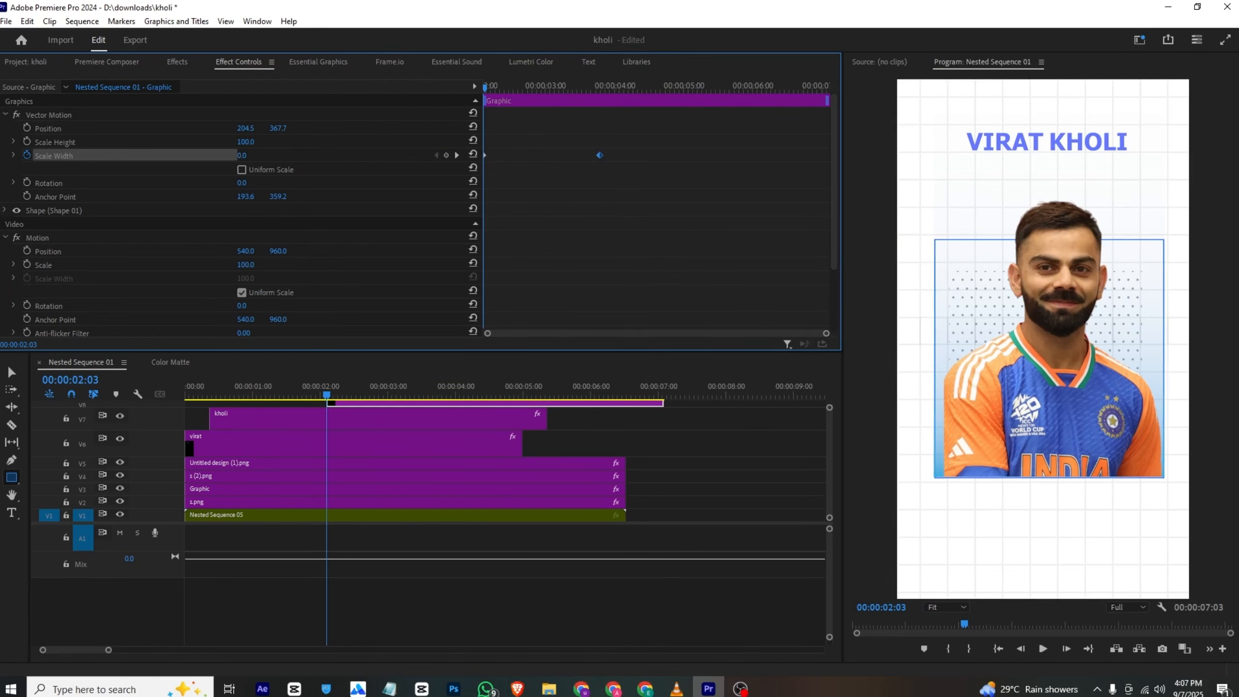
pyautogui.press('space')
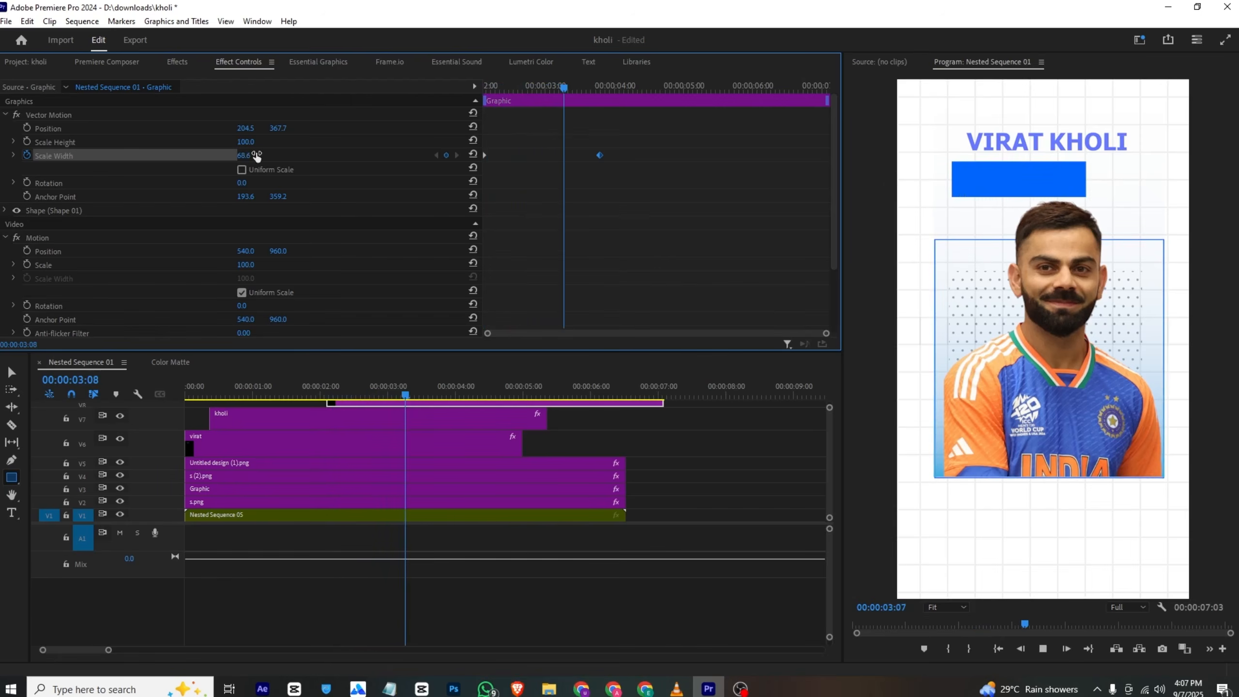
pyautogui.press('space')
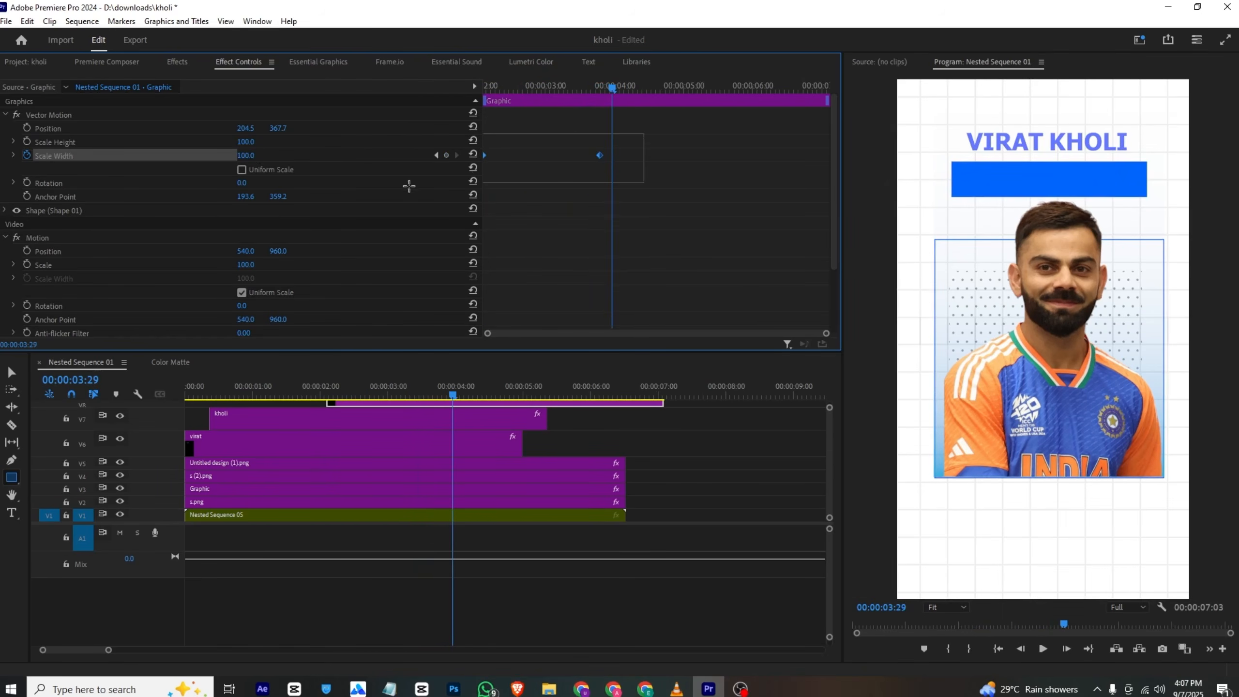
# - Ease both Scale Width keyframes of the blue rectangle and play the bar animation back from its start
pyautogui.rightClick(596, 156)
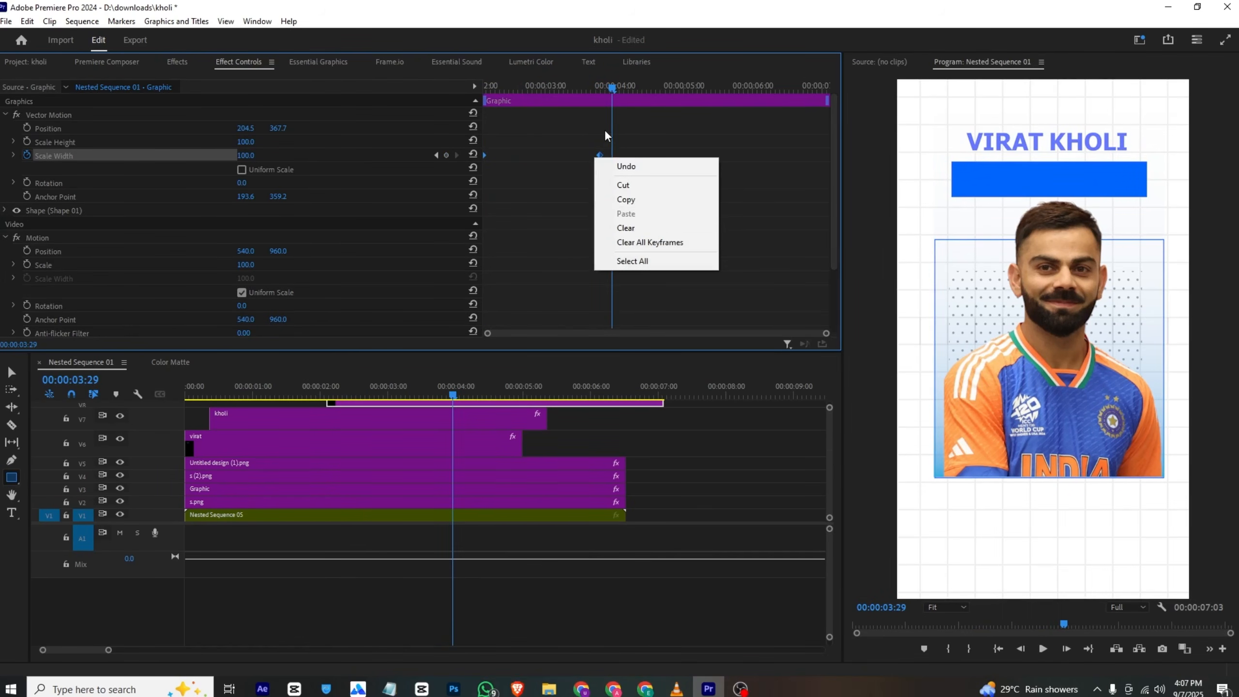
pyautogui.rightClick(600, 150)
pyautogui.click(656, 335)
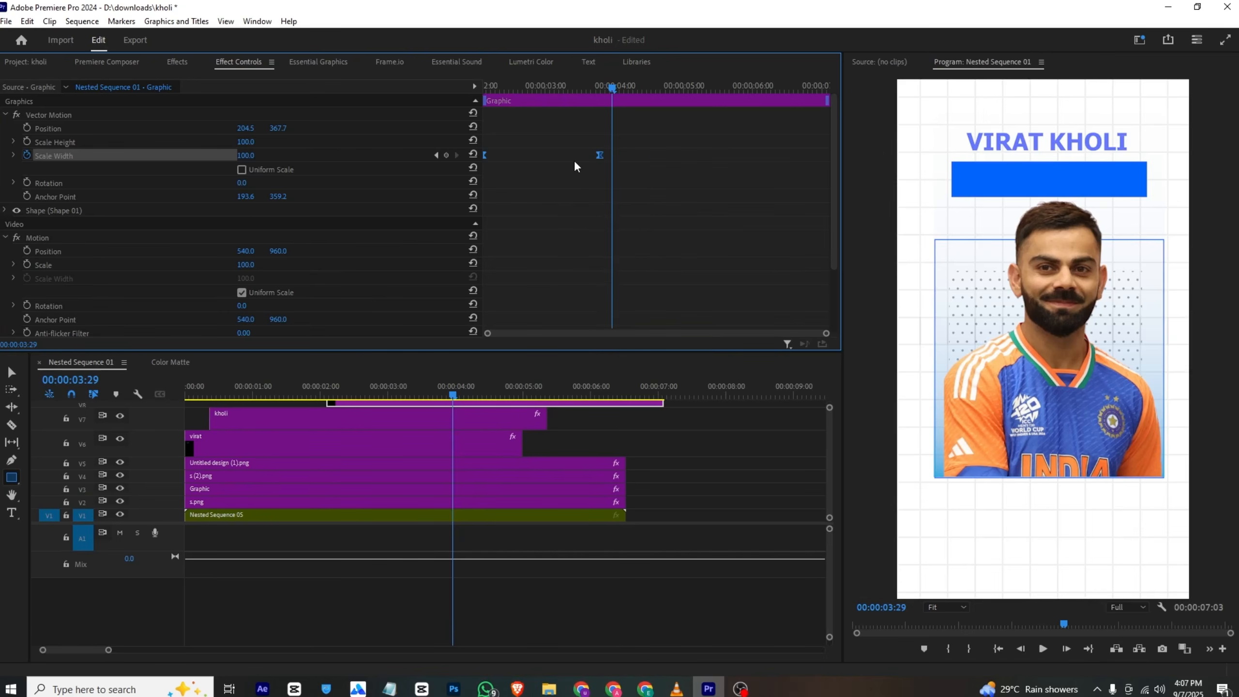
pyautogui.moveTo(518, 88); pyautogui.dragTo(405, 85)
pyautogui.press('space')
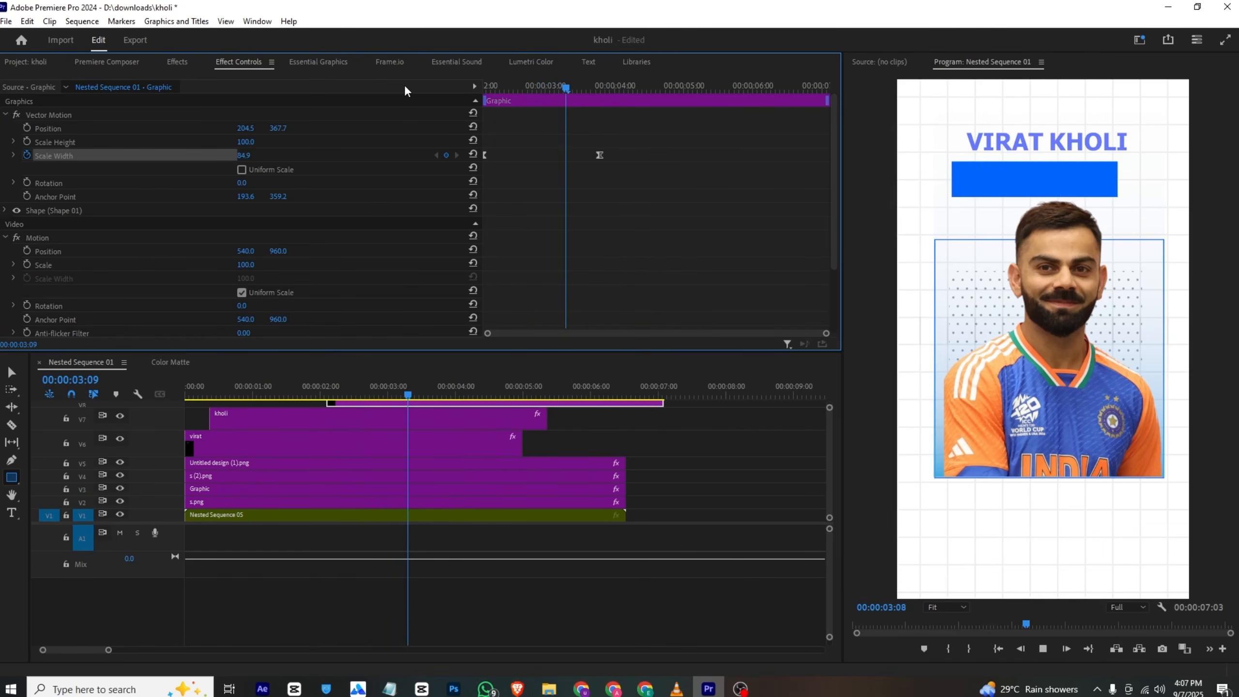
pyautogui.press('space')
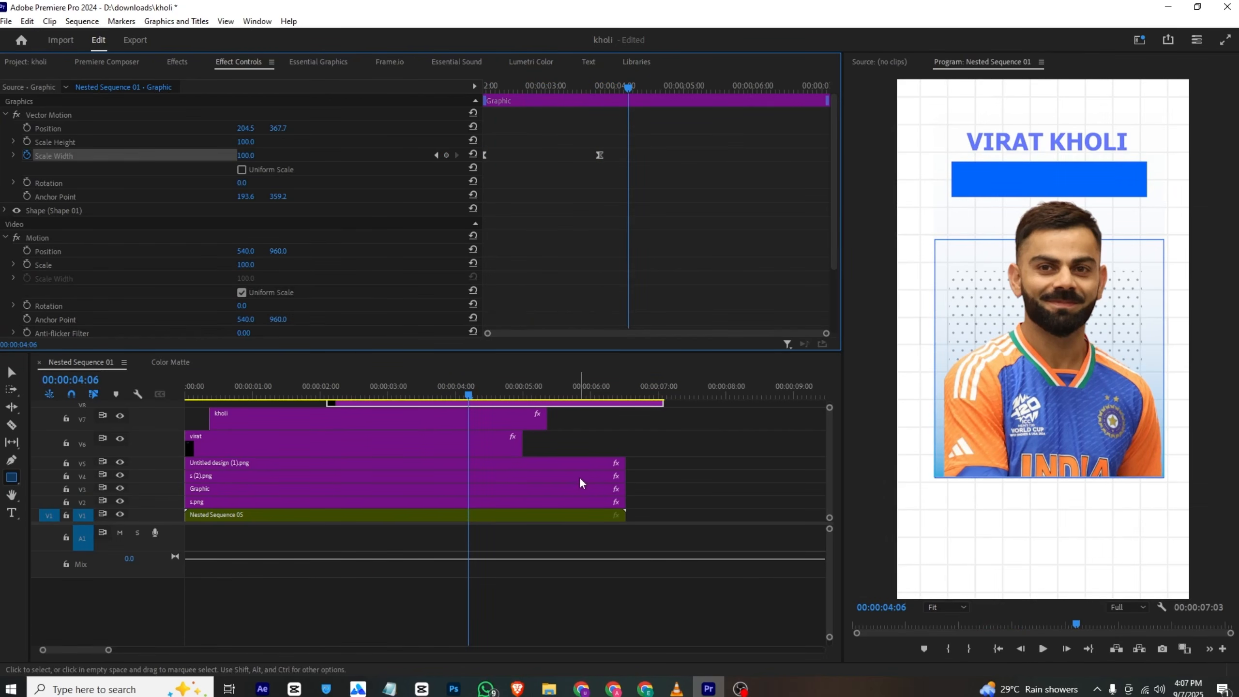
# - Check the reference video in VLC, return to Premiere Pro and nest all image, text and graphic clips above Nested Sequence 05
pyautogui.click(677, 688)
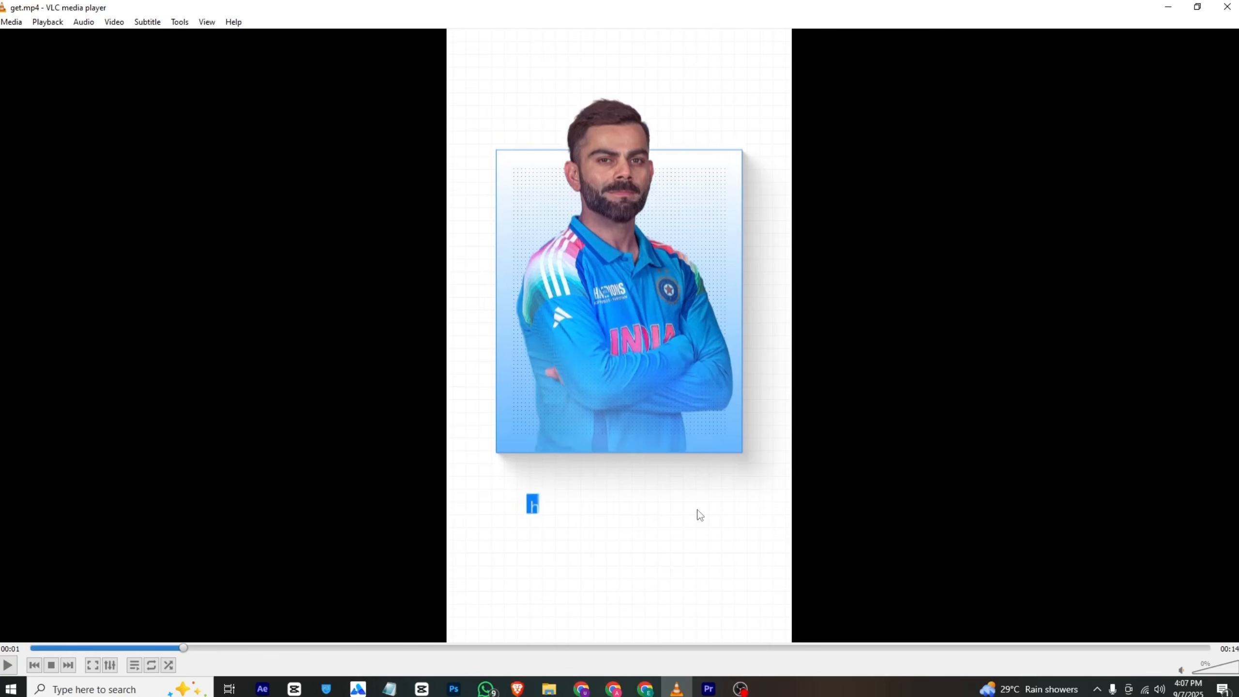
pyautogui.click(708, 688)
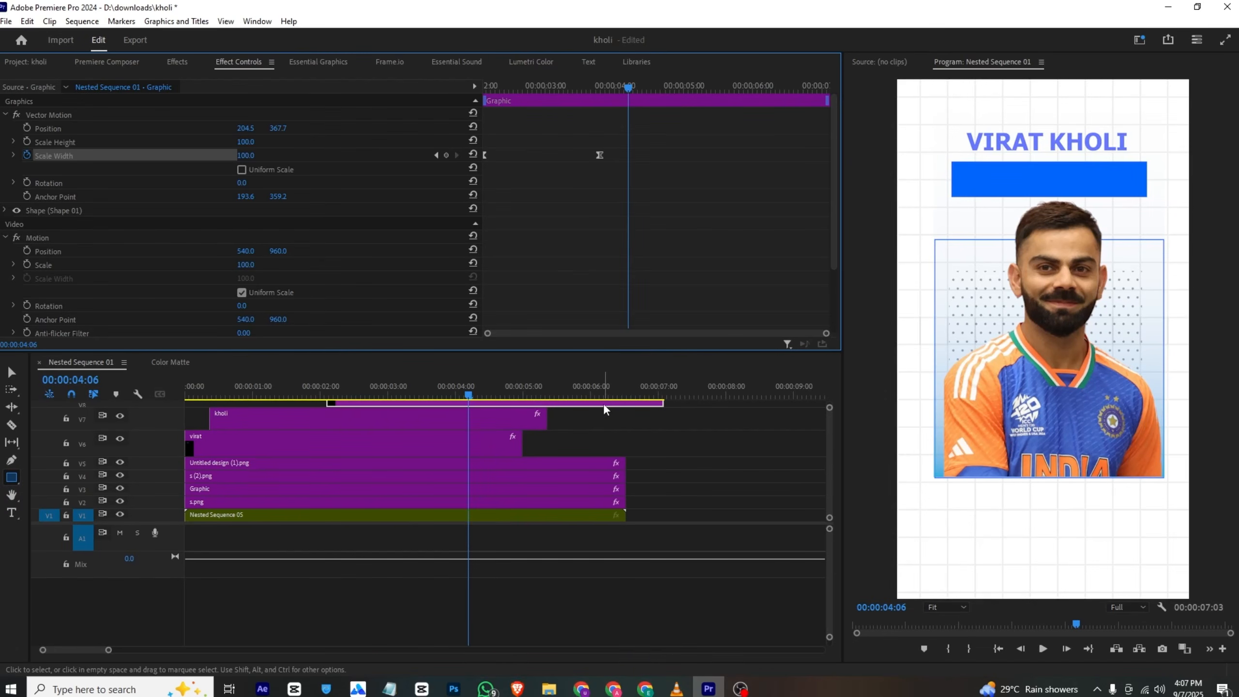
pyautogui.moveTo(604, 409); pyautogui.dragTo(278, 475)
pyautogui.rightClick(213, 473)
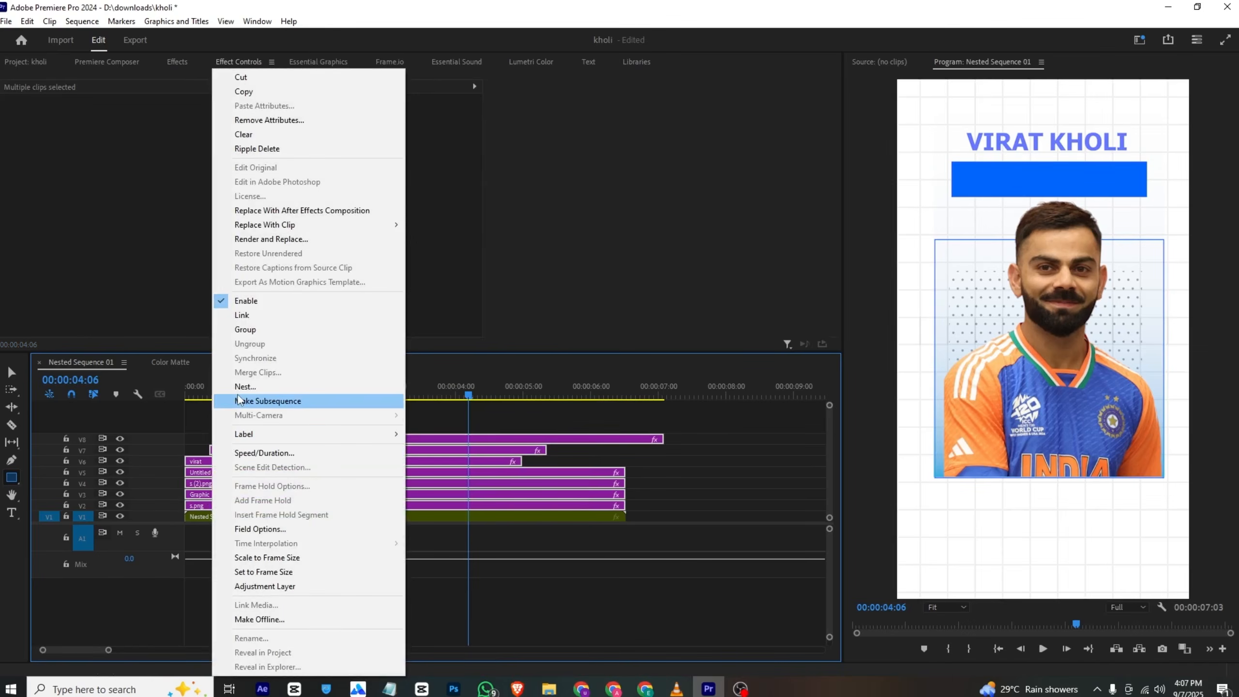
pyautogui.click(245, 386)
pyautogui.click(592, 357)
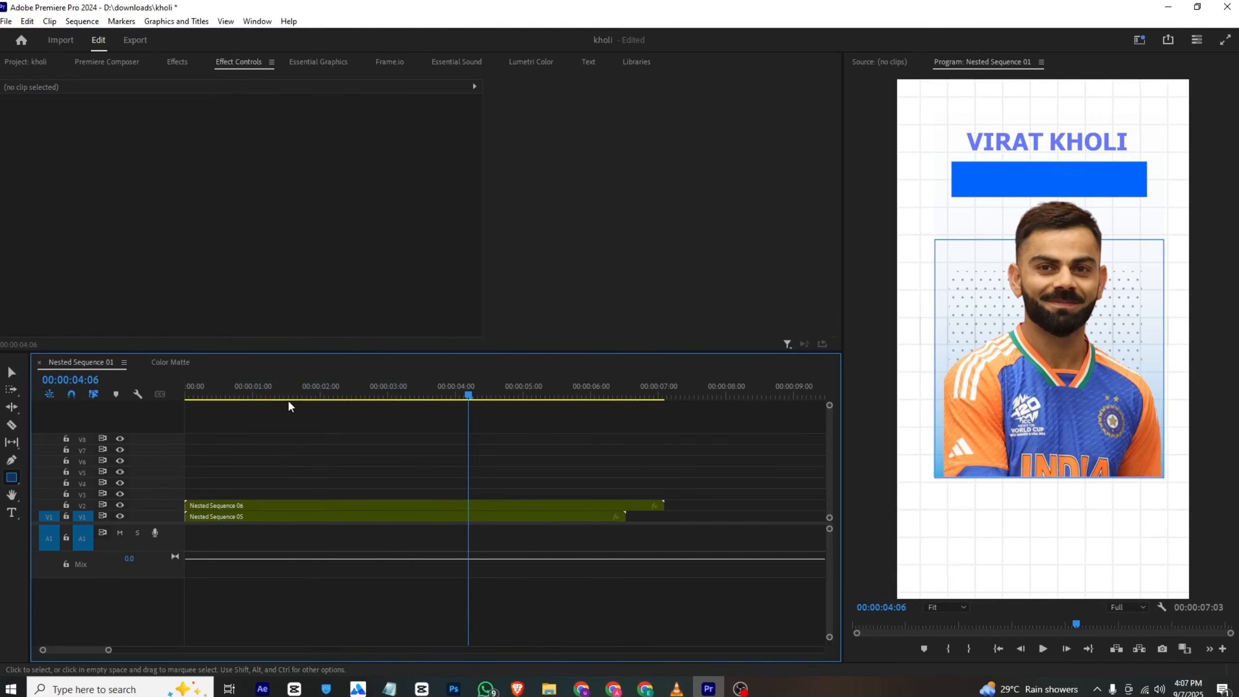
# - Inside Nested Sequence 06, move the blue bar's Graphic clip to the sequence start, and return to Nested Sequence 01
pyautogui.moveTo(290, 402); pyautogui.dragTo(475, 398)
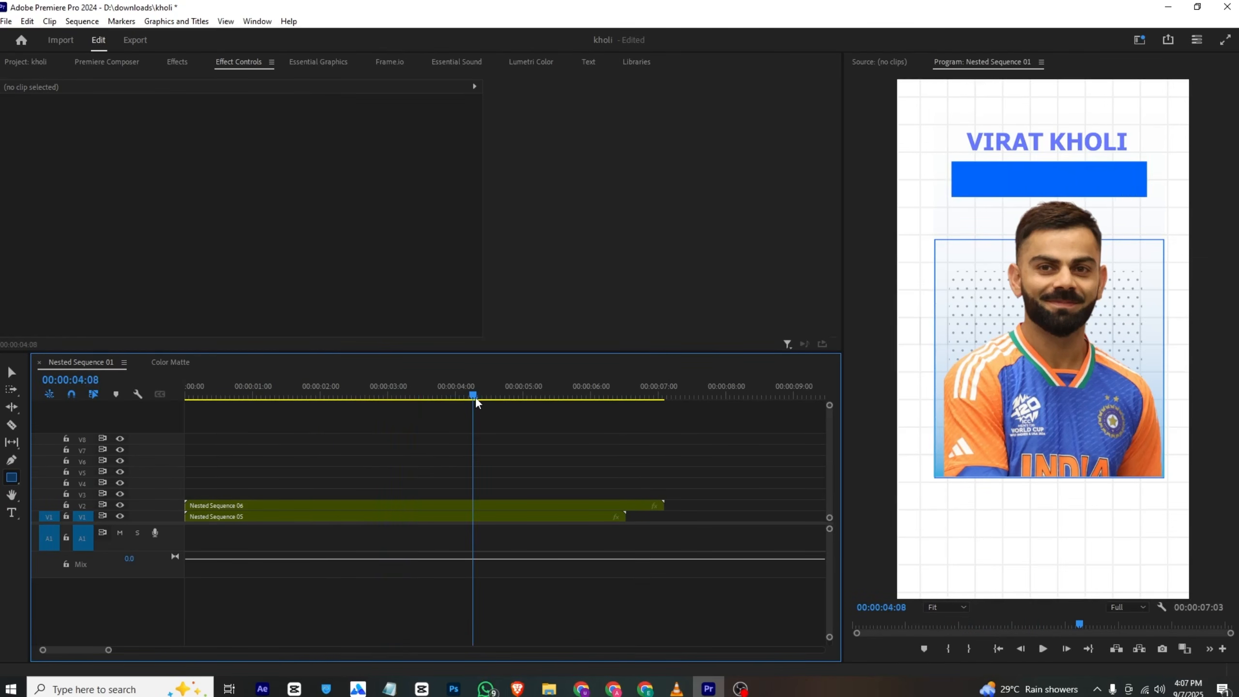
pyautogui.doubleClick(457, 505)
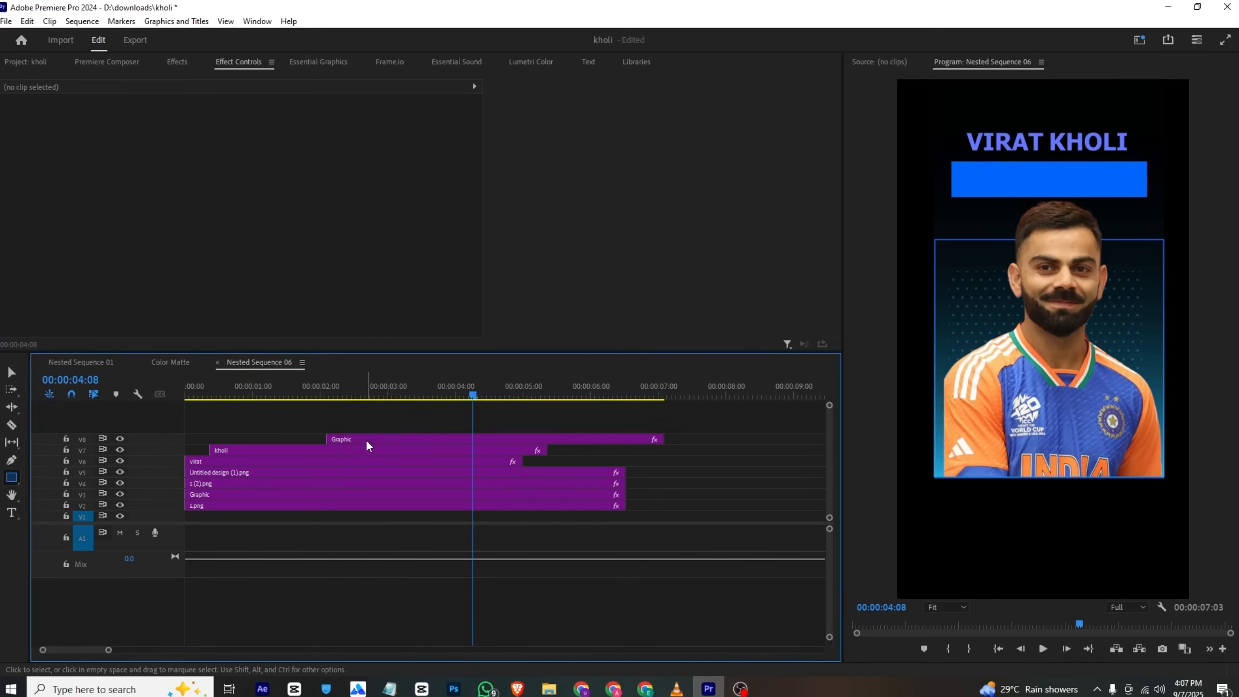
pyautogui.moveTo(366, 440); pyautogui.dragTo(213, 450)
pyautogui.hotkey('ctrl', 'z')
pyautogui.moveTo(332, 439); pyautogui.dragTo(137, 441)
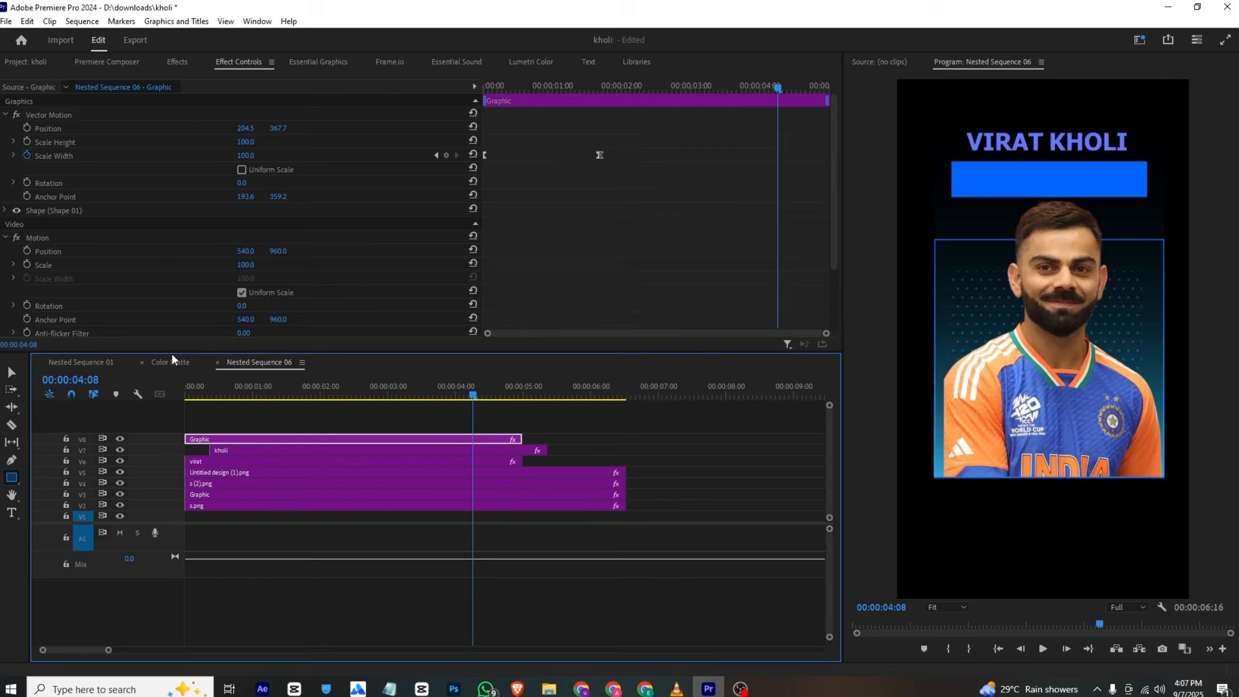
pyautogui.click(171, 361)
pyautogui.click(84, 362)
# - Split the Nested Sequence 06 clip at 00:00:01:20 with the Razor tool
pyautogui.moveTo(413, 402); pyautogui.dragTo(298, 411)
pyautogui.press('c')
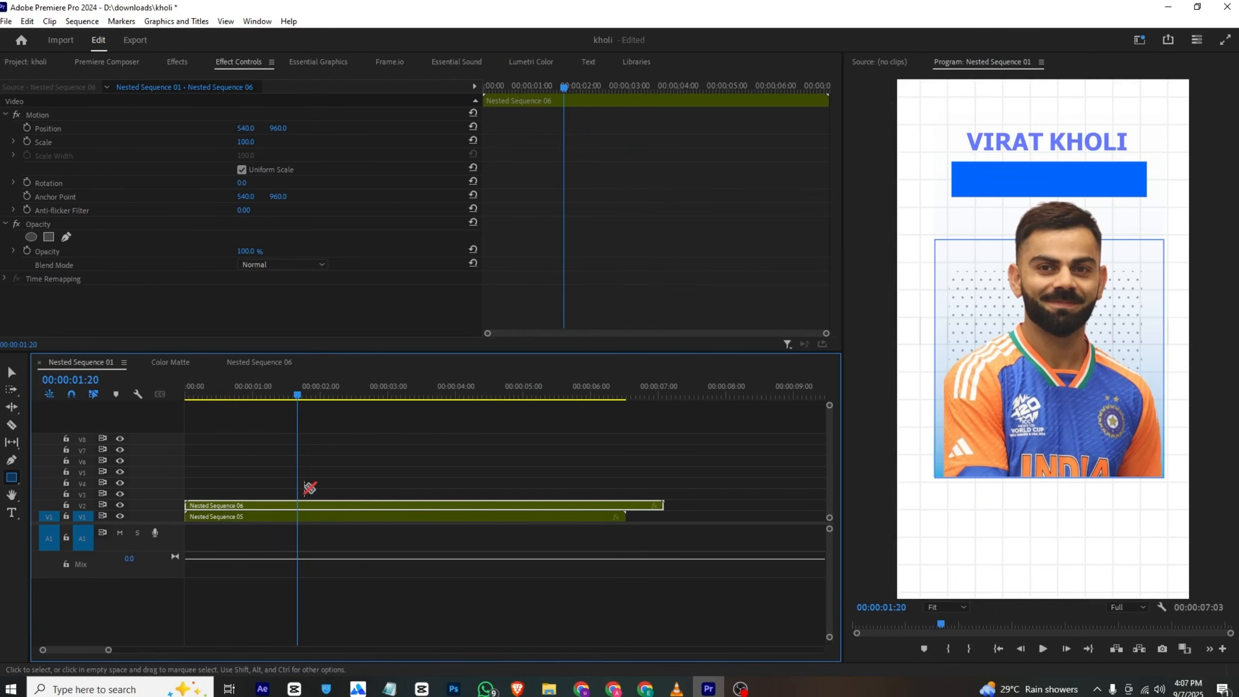
pyautogui.click(299, 504)
pyautogui.press('v')
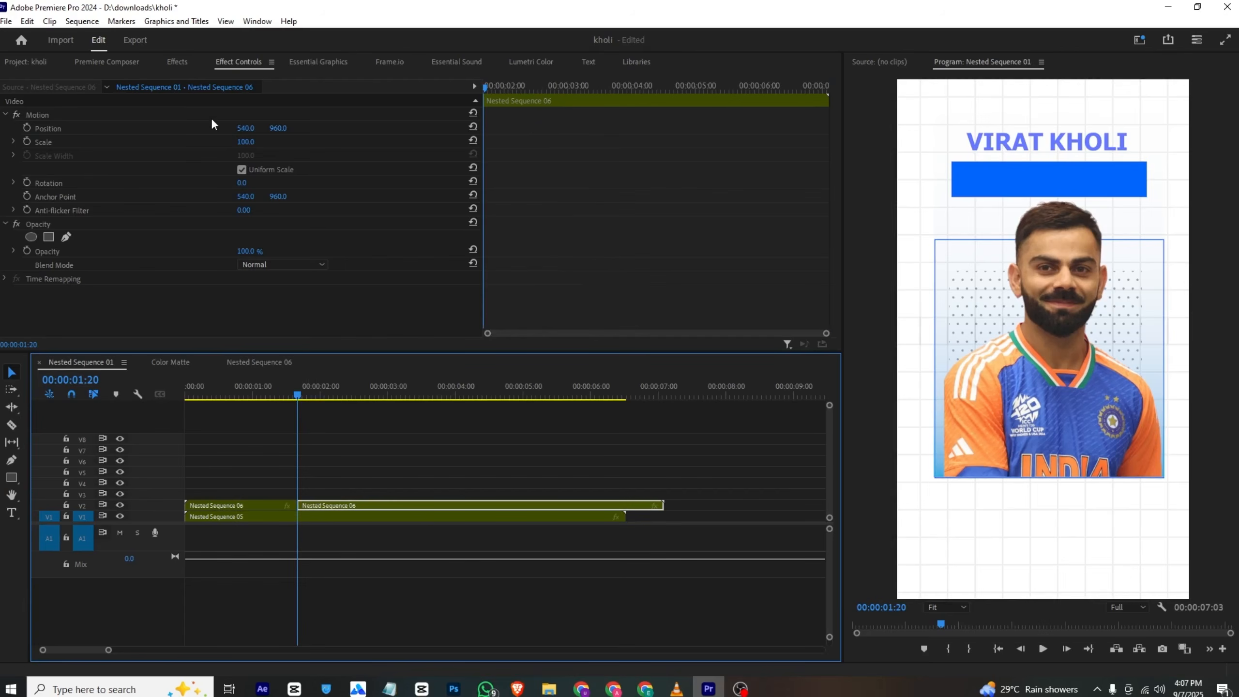
# - Keyframe the second Nested Sequence 06 part's Position at 540, 960 at 00:00:01:20 and 502, 512 at 00:00:02:22
pyautogui.click(27, 129)
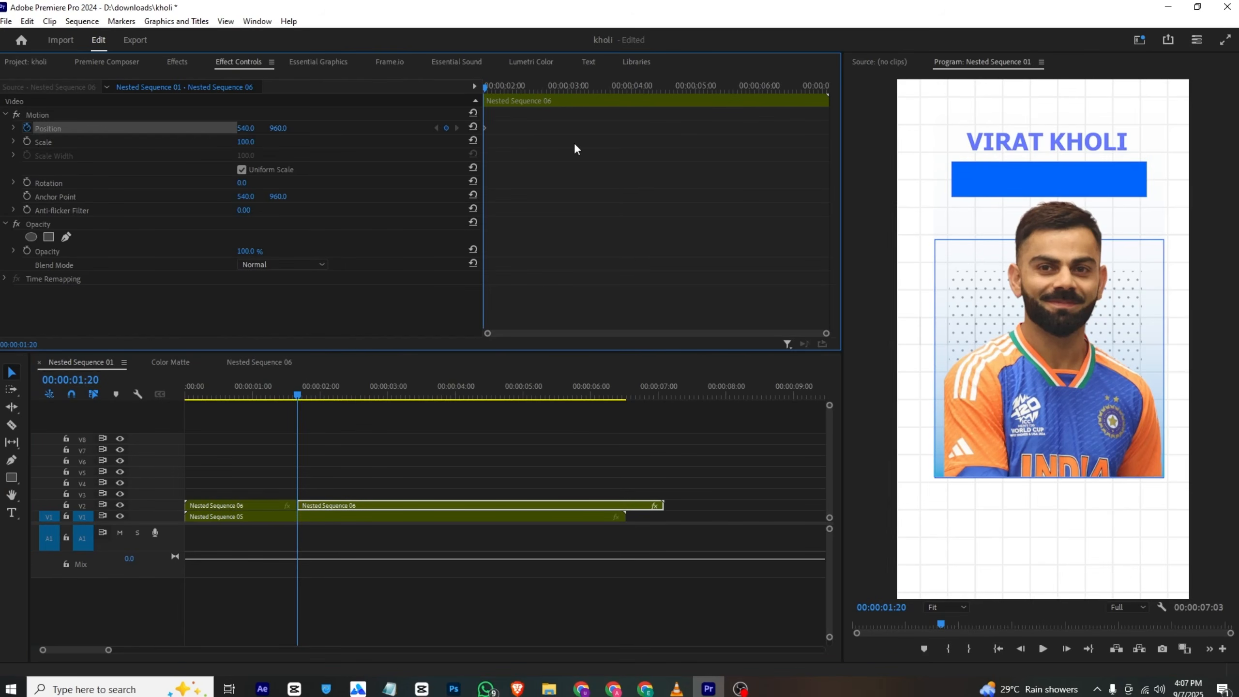
pyautogui.click(481, 62)
pyautogui.click(251, 61)
pyautogui.moveTo(484, 83); pyautogui.dragTo(551, 85)
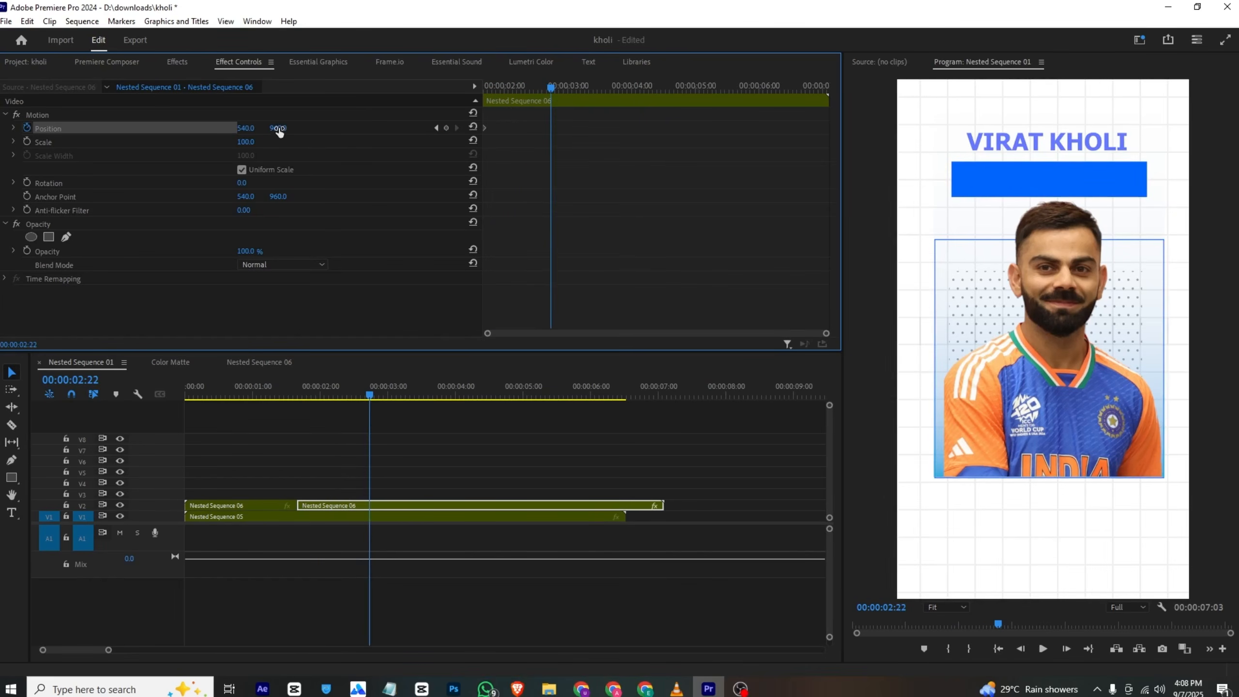
pyautogui.moveTo(279, 131); pyautogui.dragTo(220, 129)
pyautogui.click(304, 460)
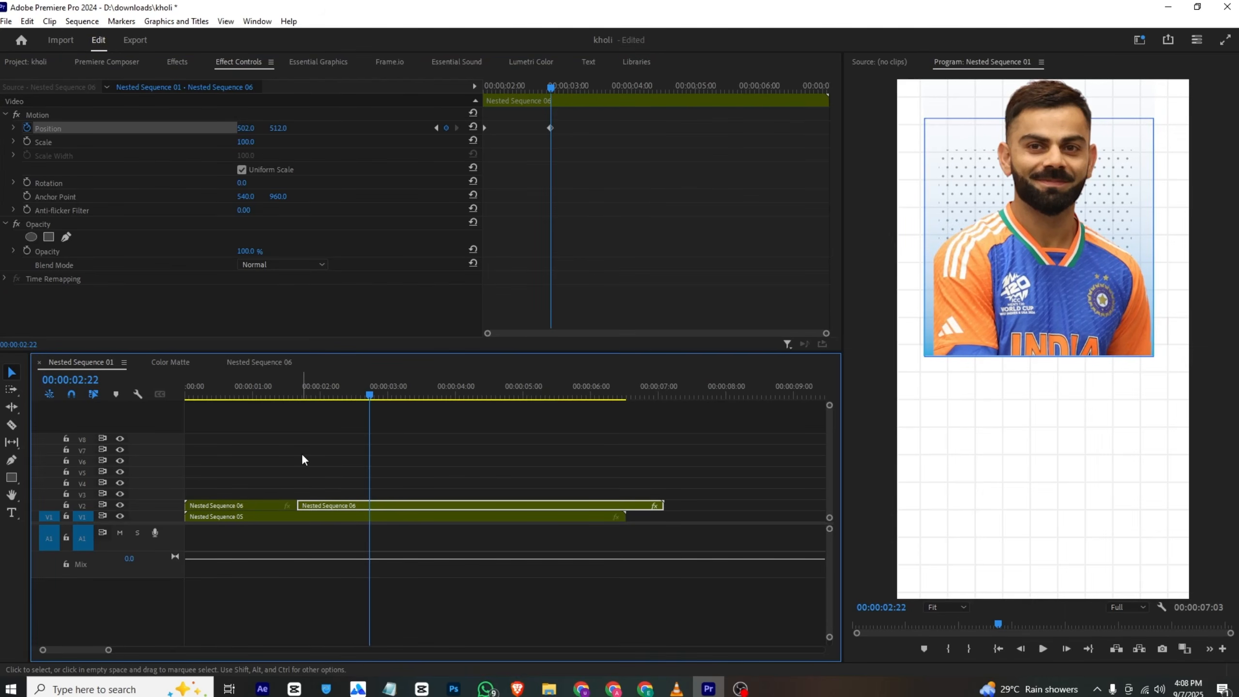
# - Check the reference video in VLC, return to Premiere Pro and split the keyframed Nested Sequence 06 part at 00:00:03:29
pyautogui.click(676, 688)
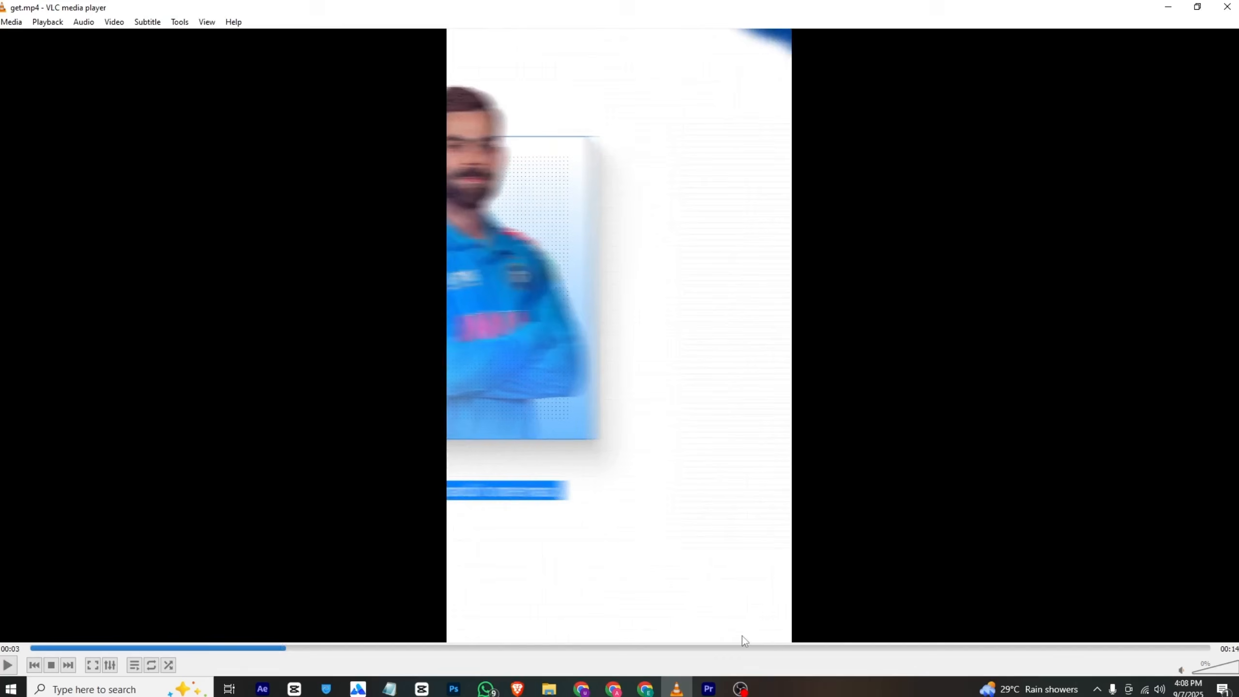
pyautogui.click(708, 688)
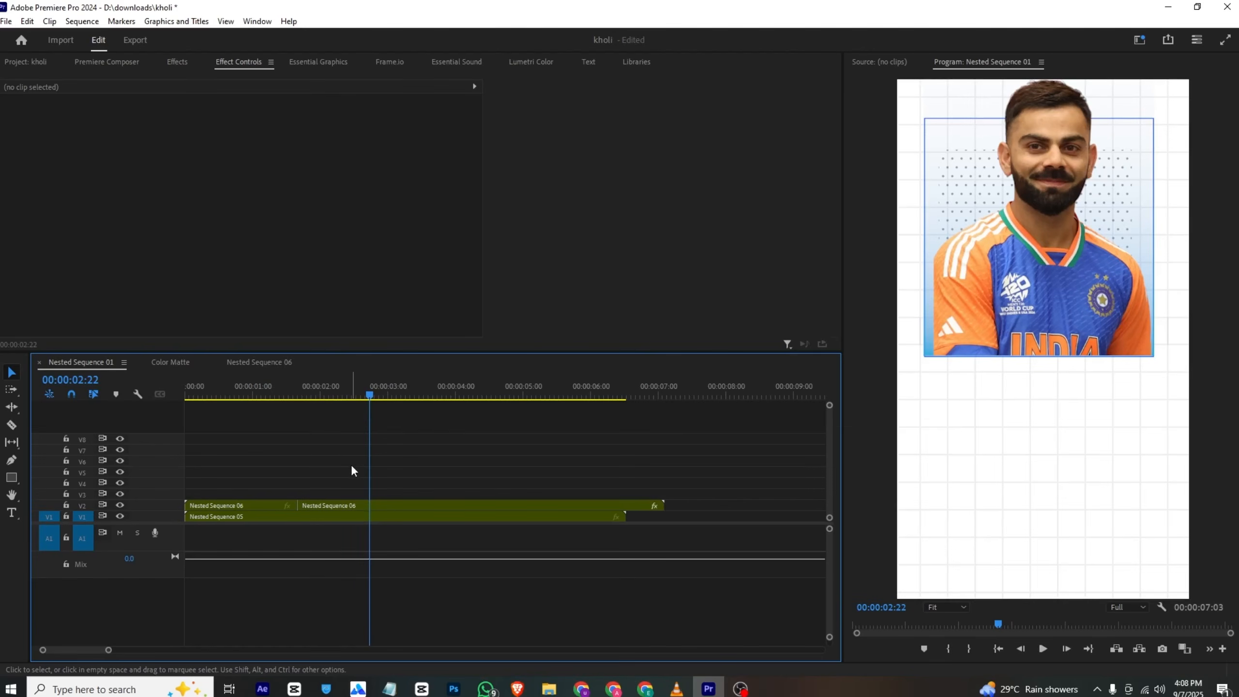
pyautogui.click(367, 391)
pyautogui.click(375, 503)
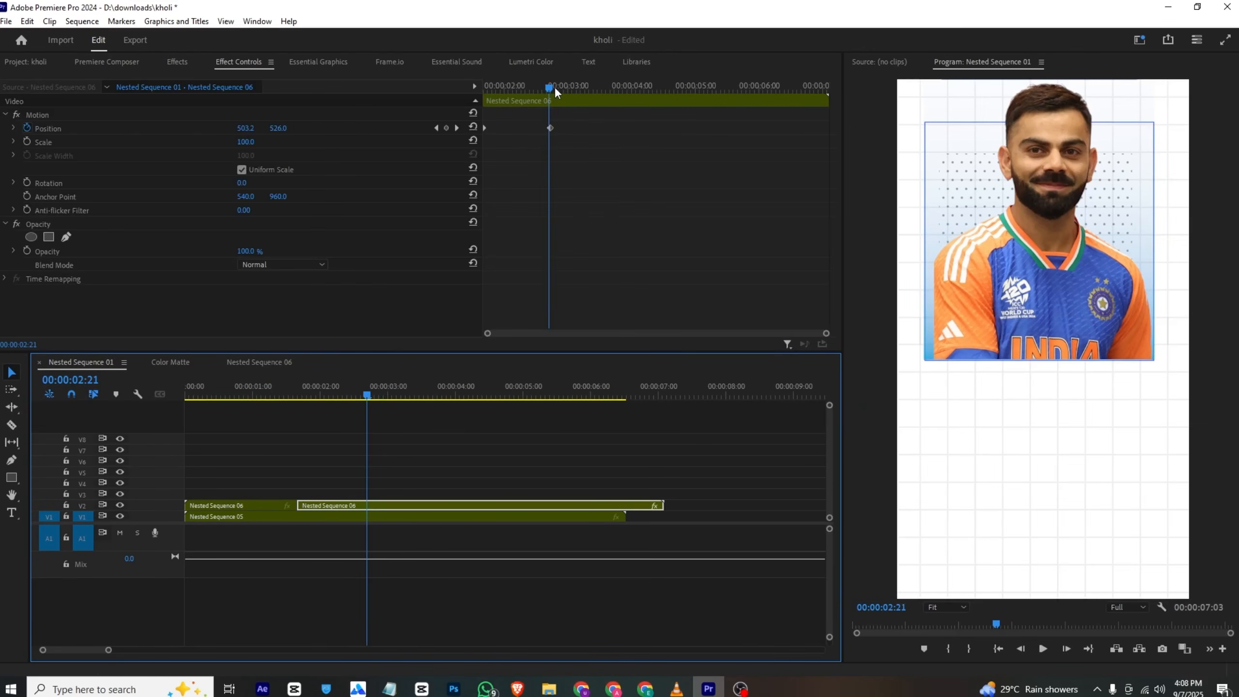
pyautogui.moveTo(554, 86); pyautogui.dragTo(630, 91)
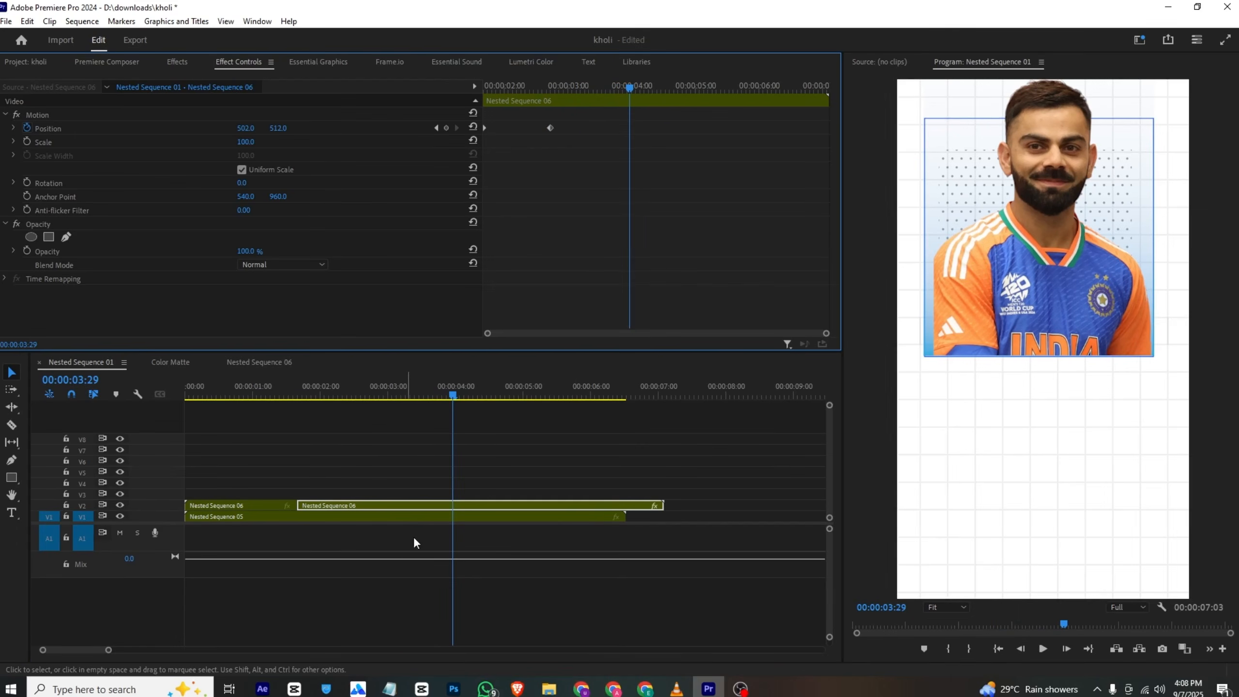
pyautogui.press('x')
pyautogui.hotkey('ctrl', 'z')
pyautogui.press('c')
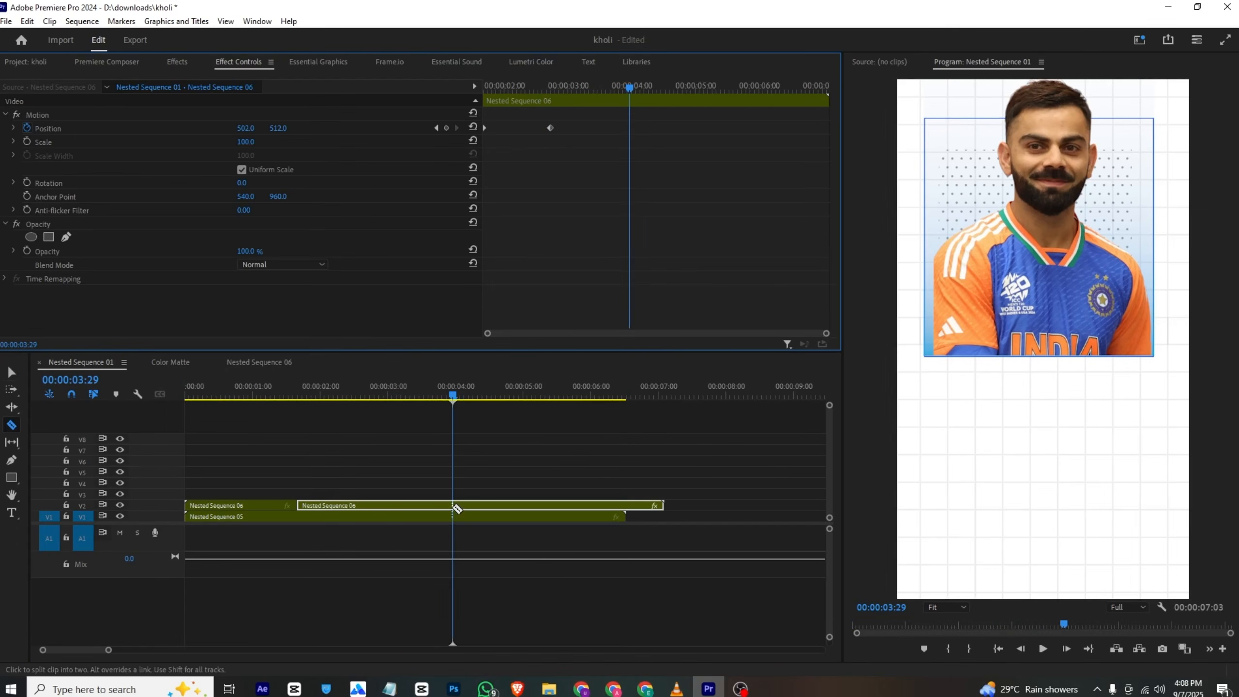
pyautogui.click(454, 507)
pyautogui.press('v')
# - Replace the last part's Position keyframes with new ones, from 502, 512 at 00:00:03:29 to -657, 512 at 00:00:04:21
pyautogui.click(465, 510)
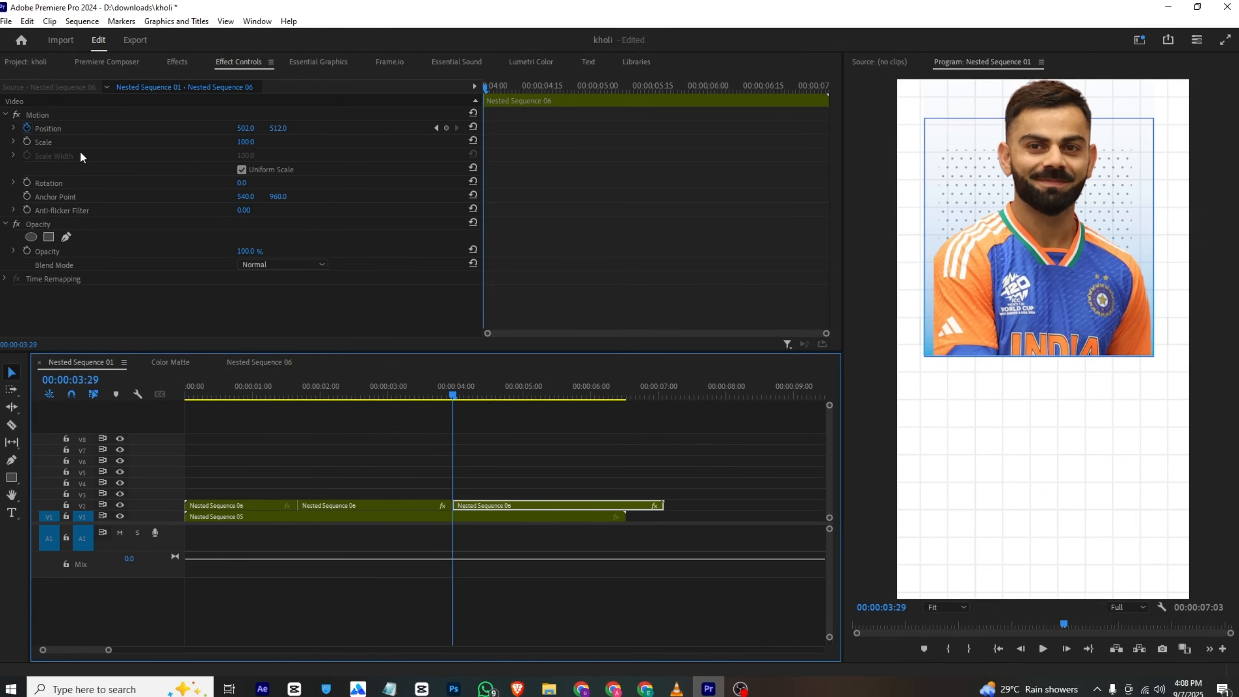
pyautogui.click(27, 128)
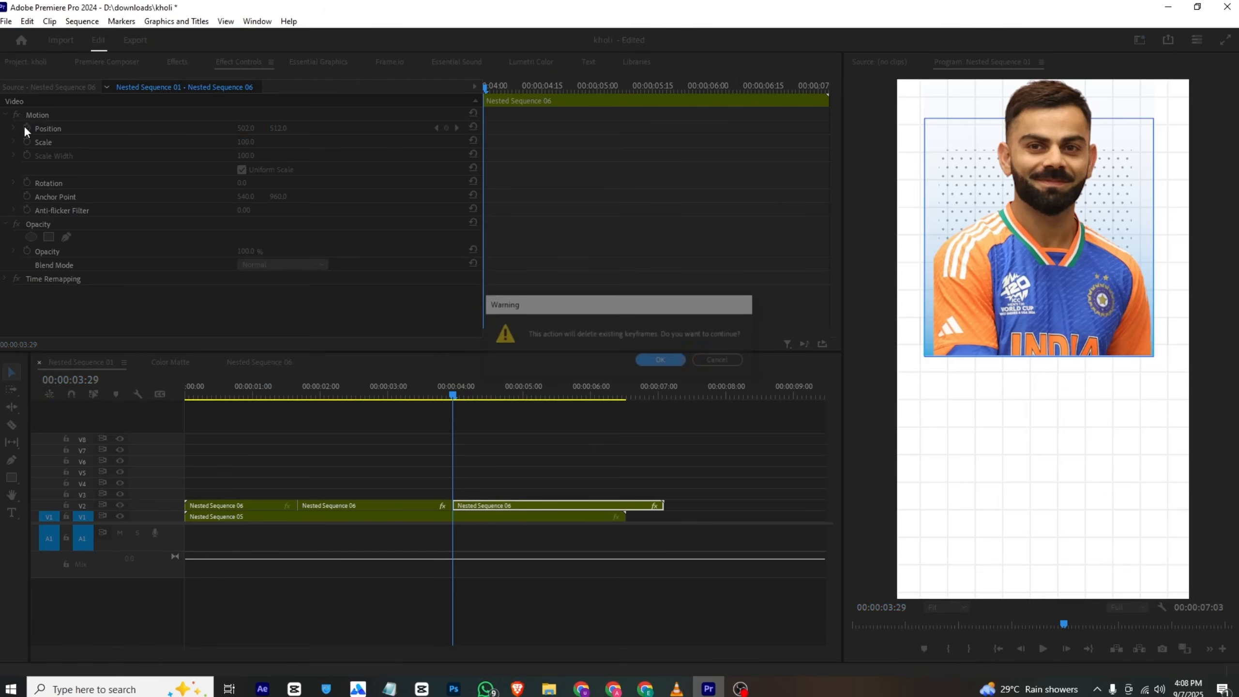
pyautogui.click(662, 362)
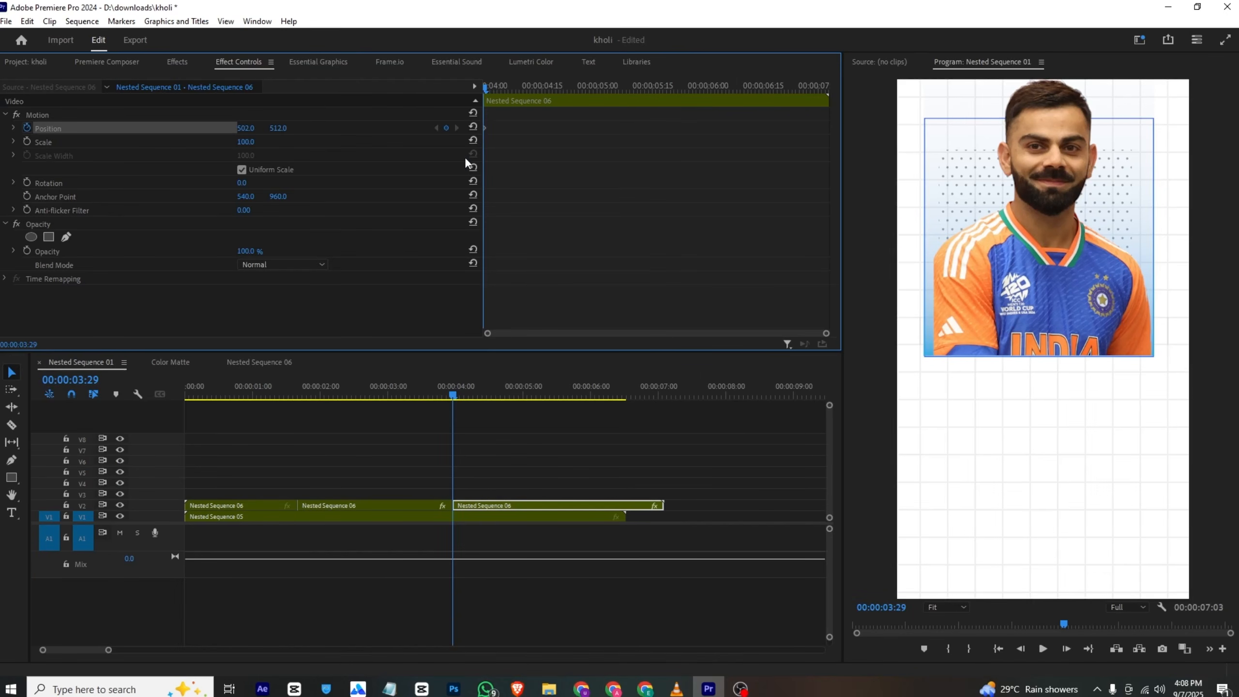
pyautogui.moveTo(489, 86); pyautogui.dragTo(564, 87)
pyautogui.moveTo(245, 127); pyautogui.dragTo(2, 128)
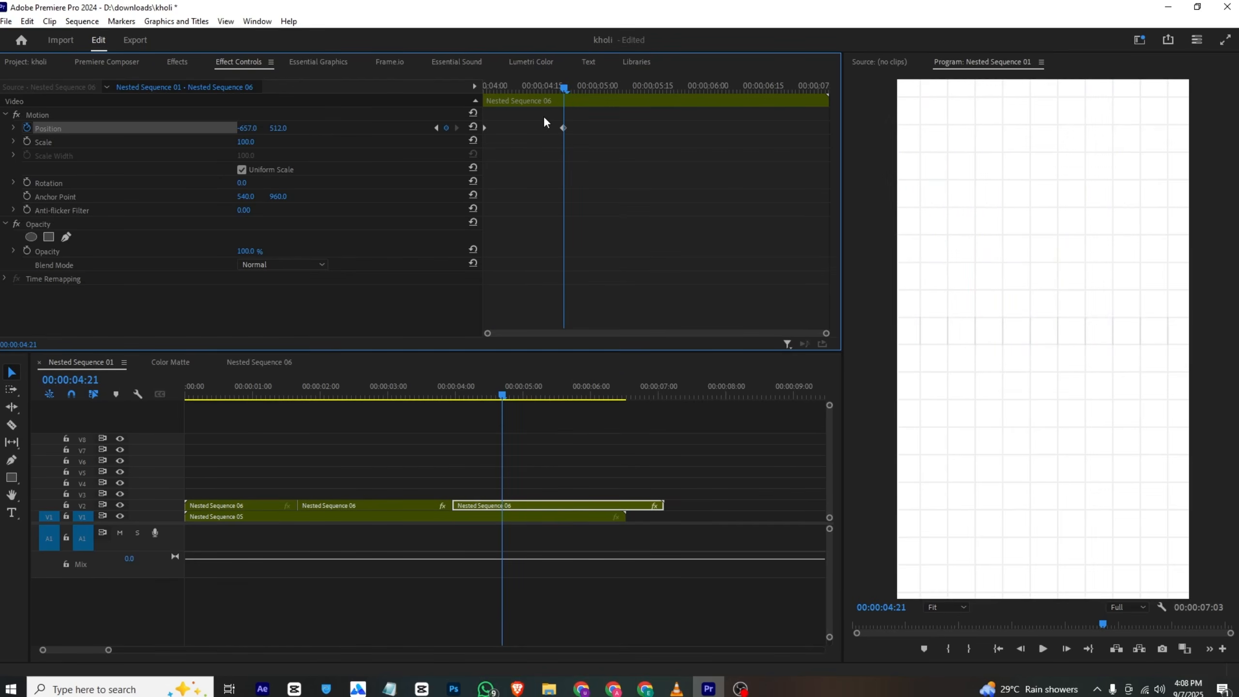
# - Ease both Position keyframes of the last Nested Sequence 06 part with temporal interpolation and preview the slide-out
pyautogui.rightClick(562, 127)
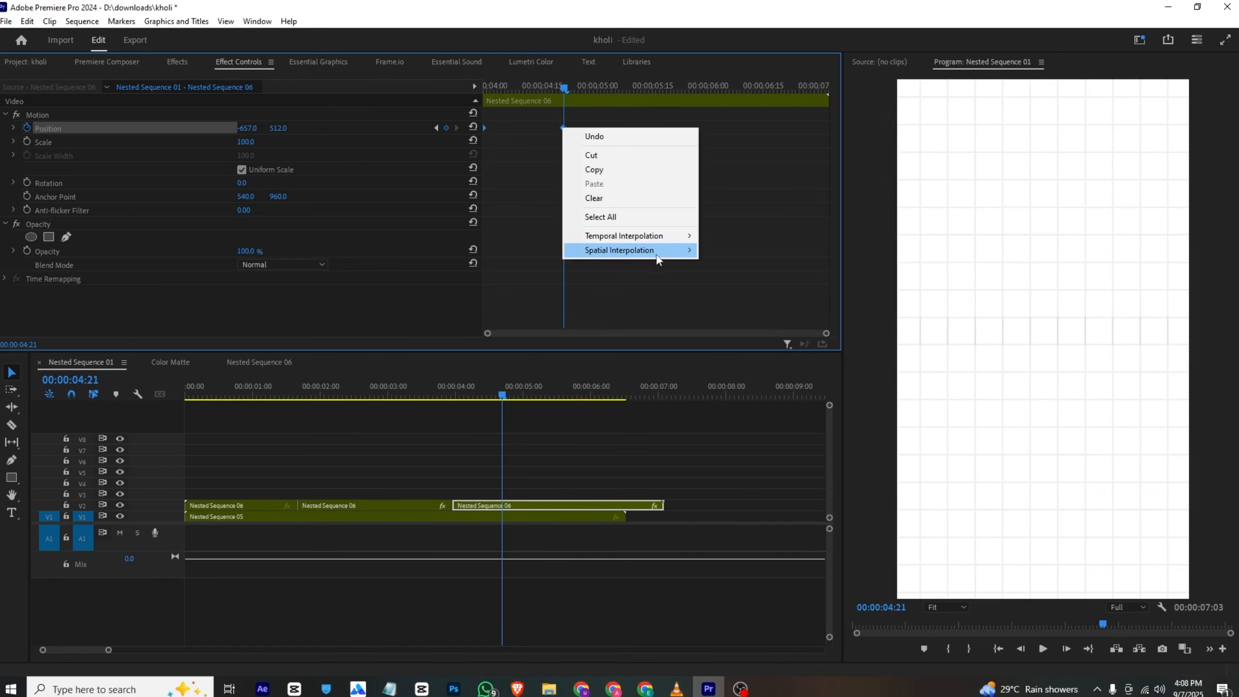
pyautogui.moveTo(678, 235)
pyautogui.click(771, 309)
pyautogui.click(554, 252)
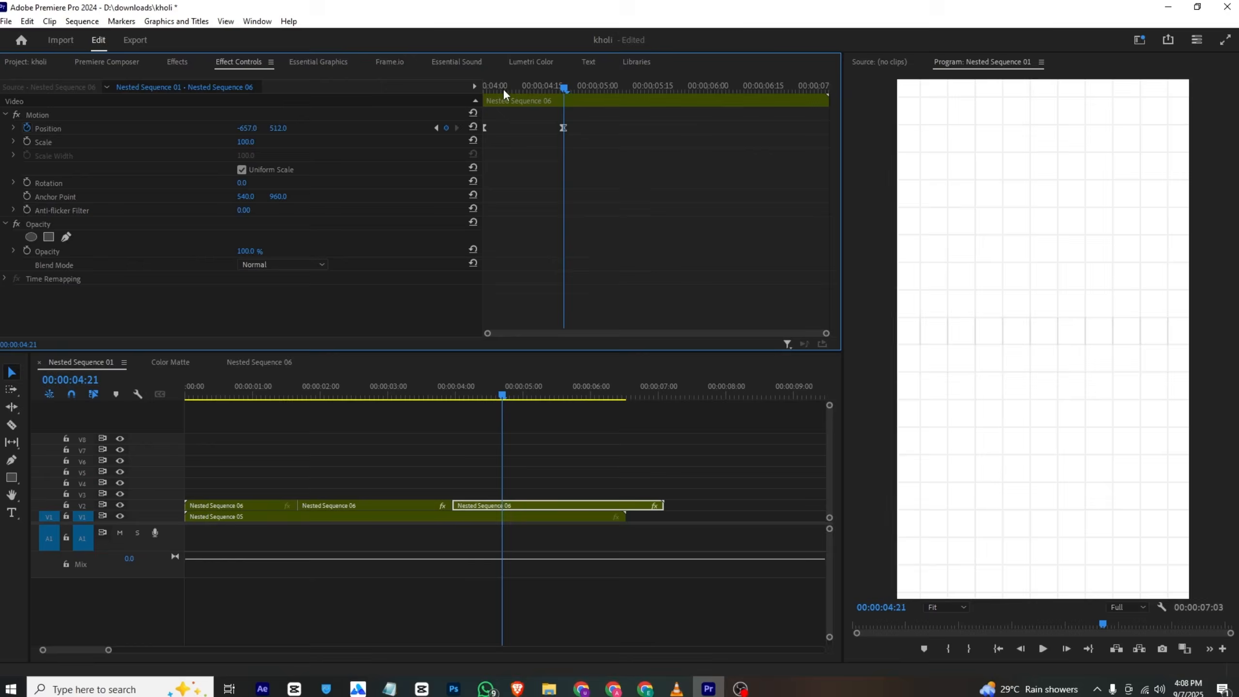
pyautogui.moveTo(504, 88); pyautogui.dragTo(390, 80)
pyautogui.press('space')
pyautogui.press('space')
# - Watch the reference's next scene in VLC, return to Premiere Pro and place rope image s (1).png on V3 at 00:00:04:21 in Nested Sequence 01
pyautogui.click(674, 689)
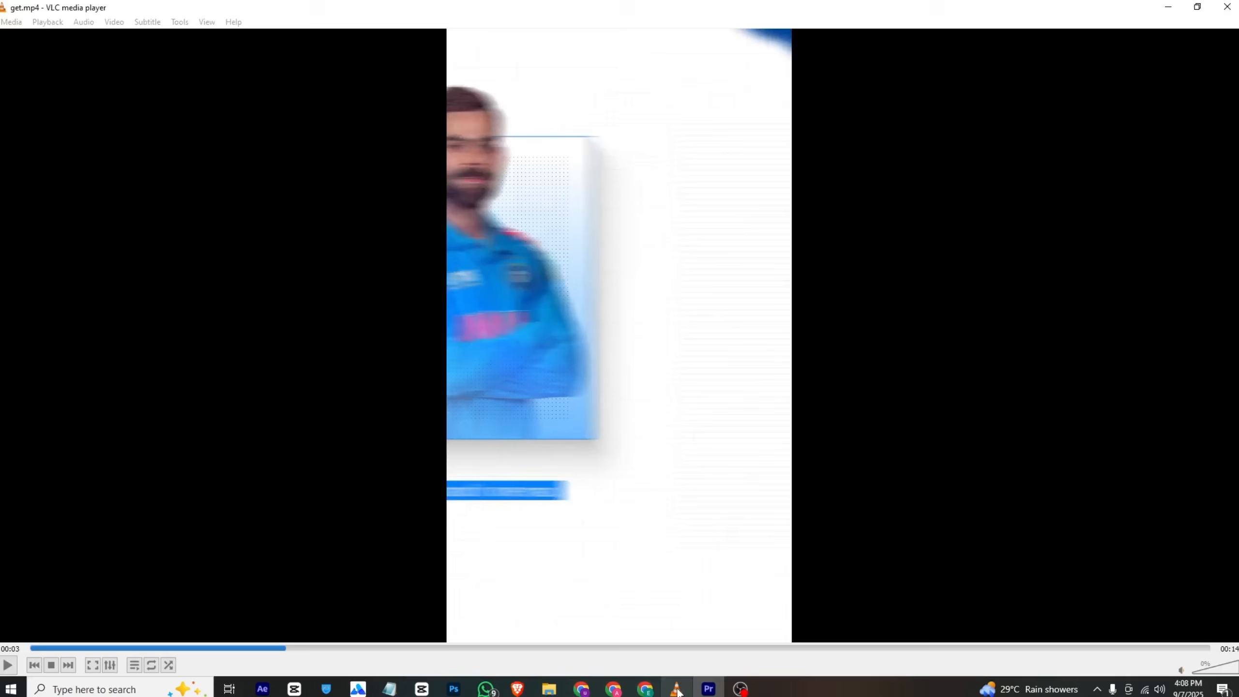
pyautogui.press('space')
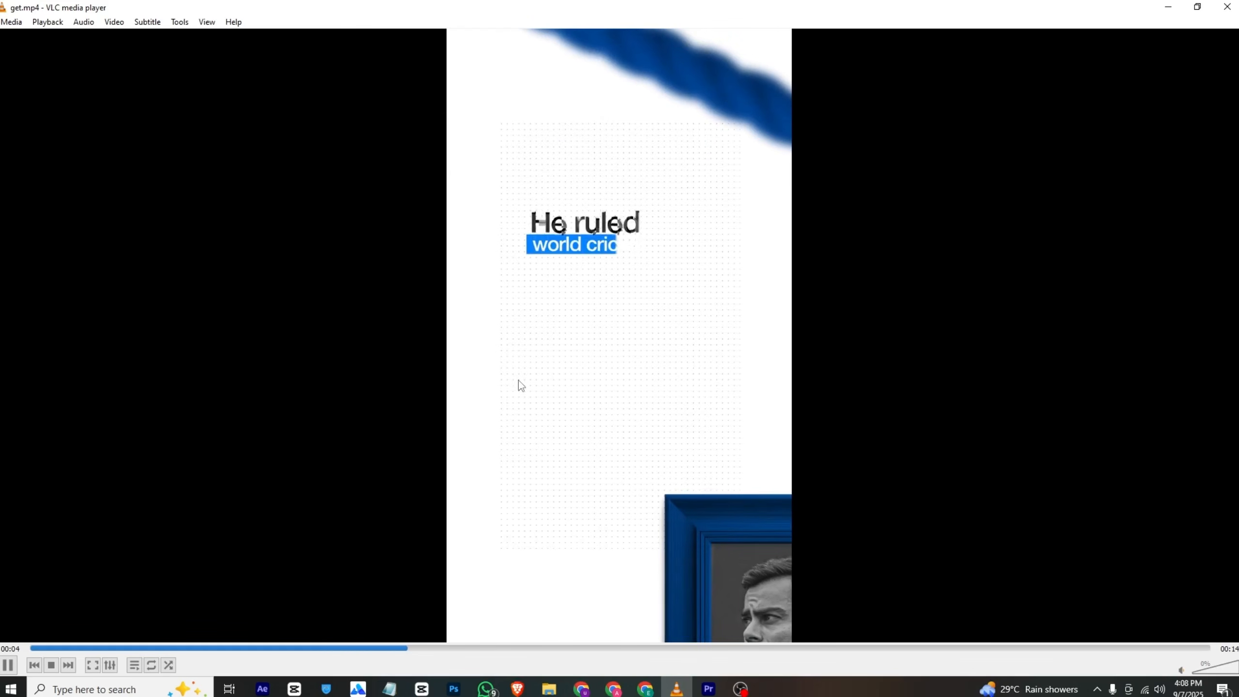
pyautogui.press('space')
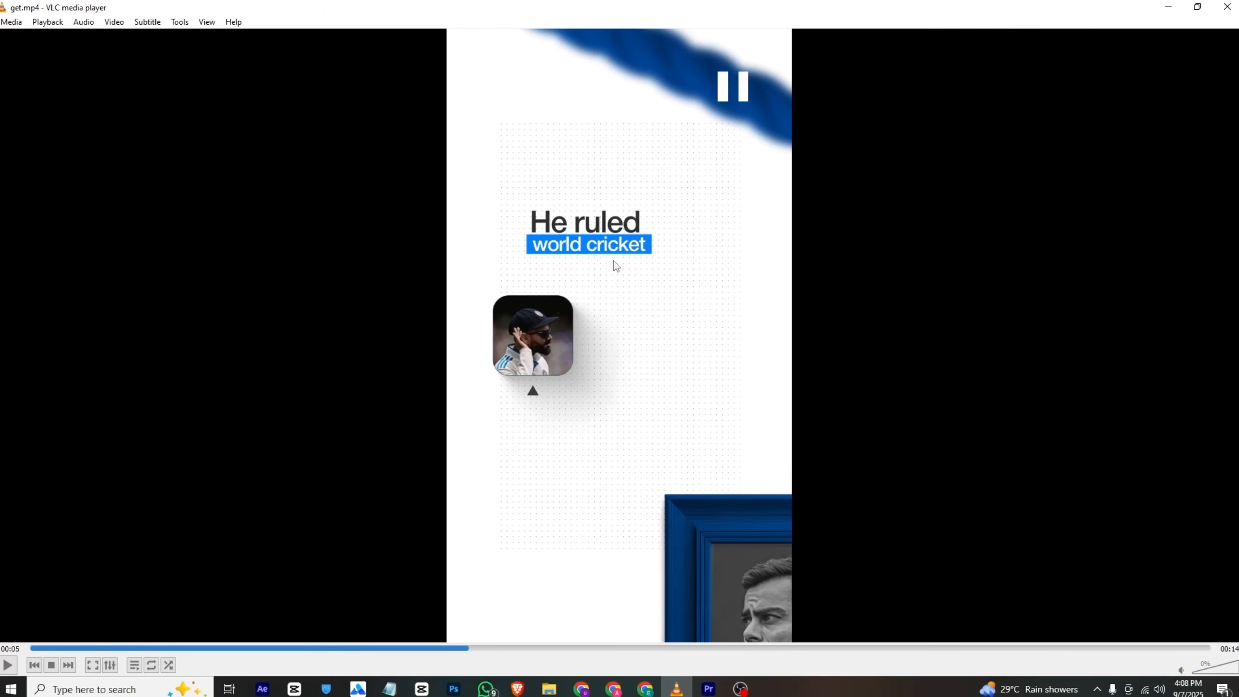
pyautogui.click(708, 688)
pyautogui.click(27, 60)
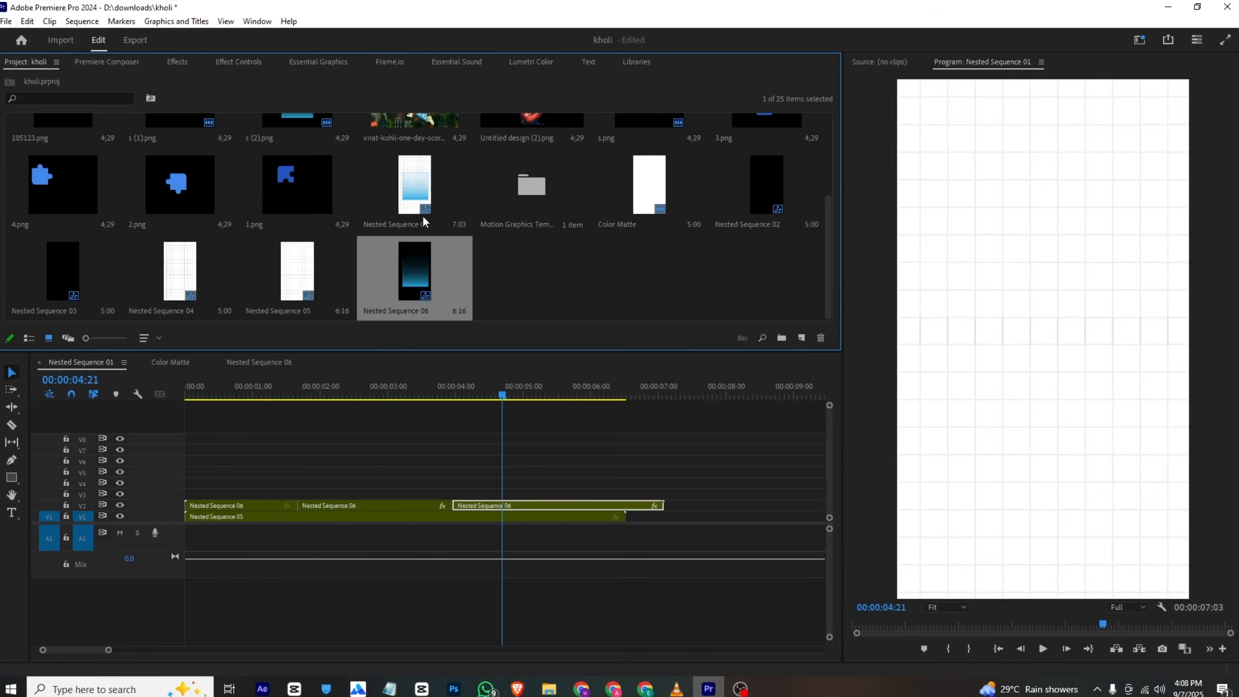
pyautogui.scroll(3, 472, 236)
pyautogui.moveTo(649, 271); pyautogui.dragTo(609, 355)
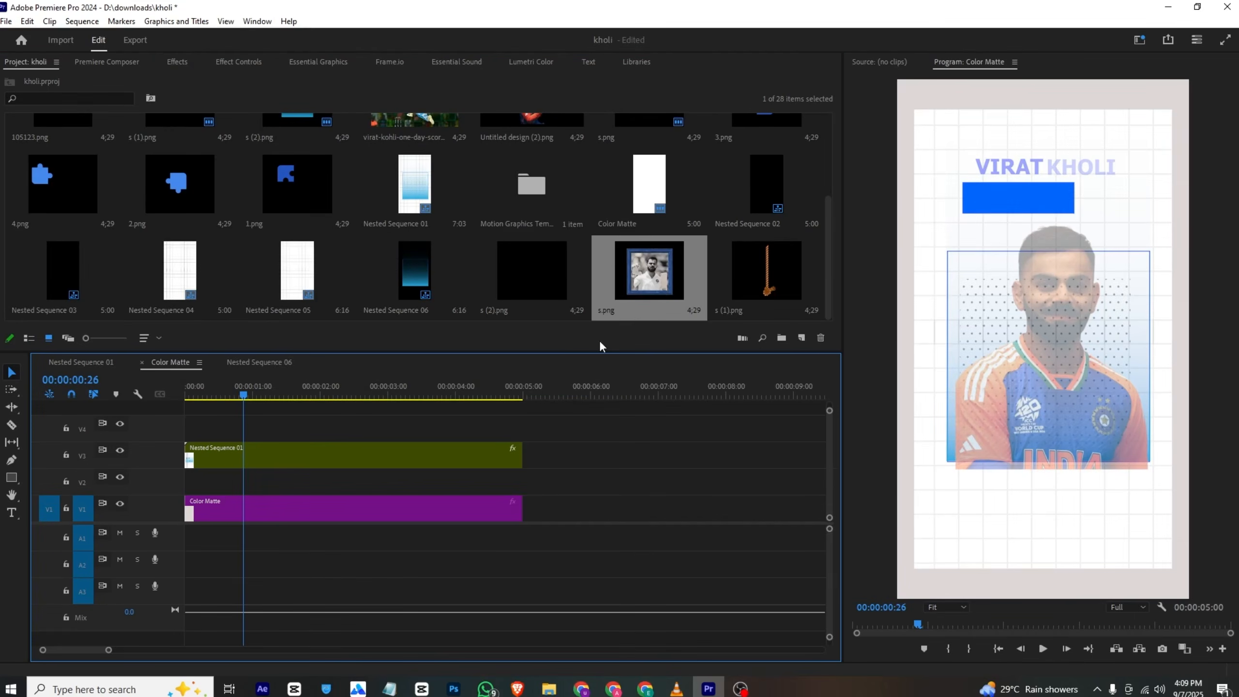
pyautogui.click(78, 363)
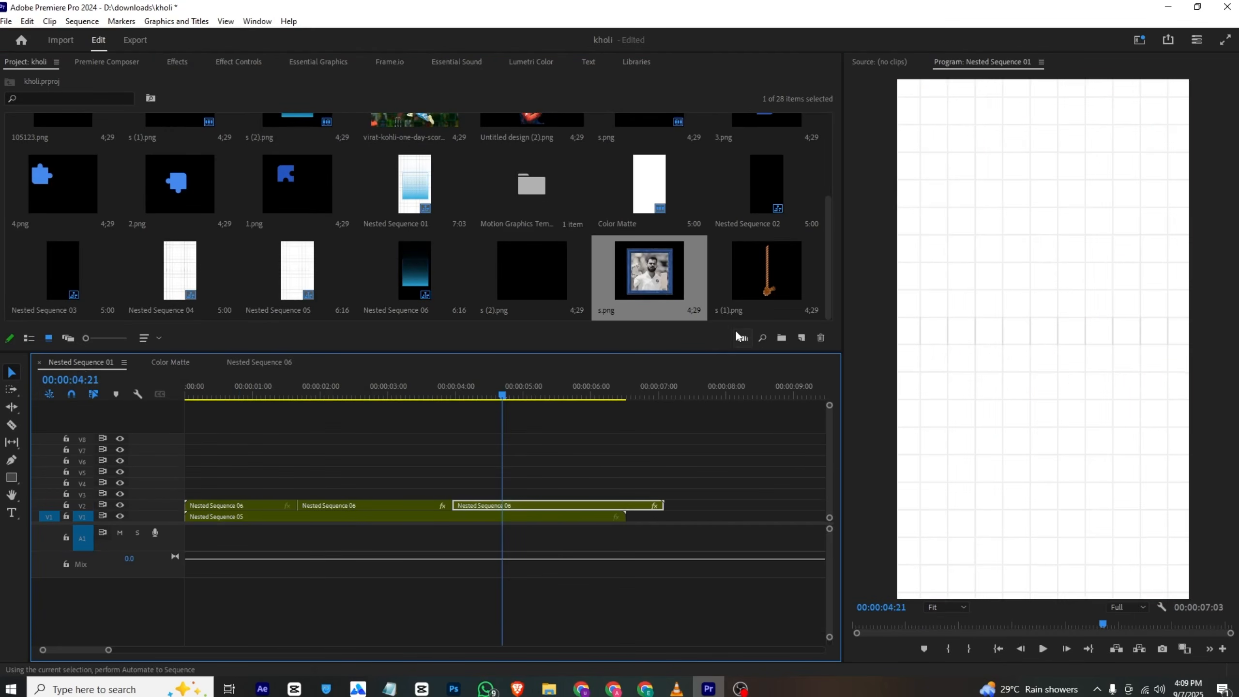
pyautogui.moveTo(766, 271); pyautogui.dragTo(505, 496)
pyautogui.click(529, 492)
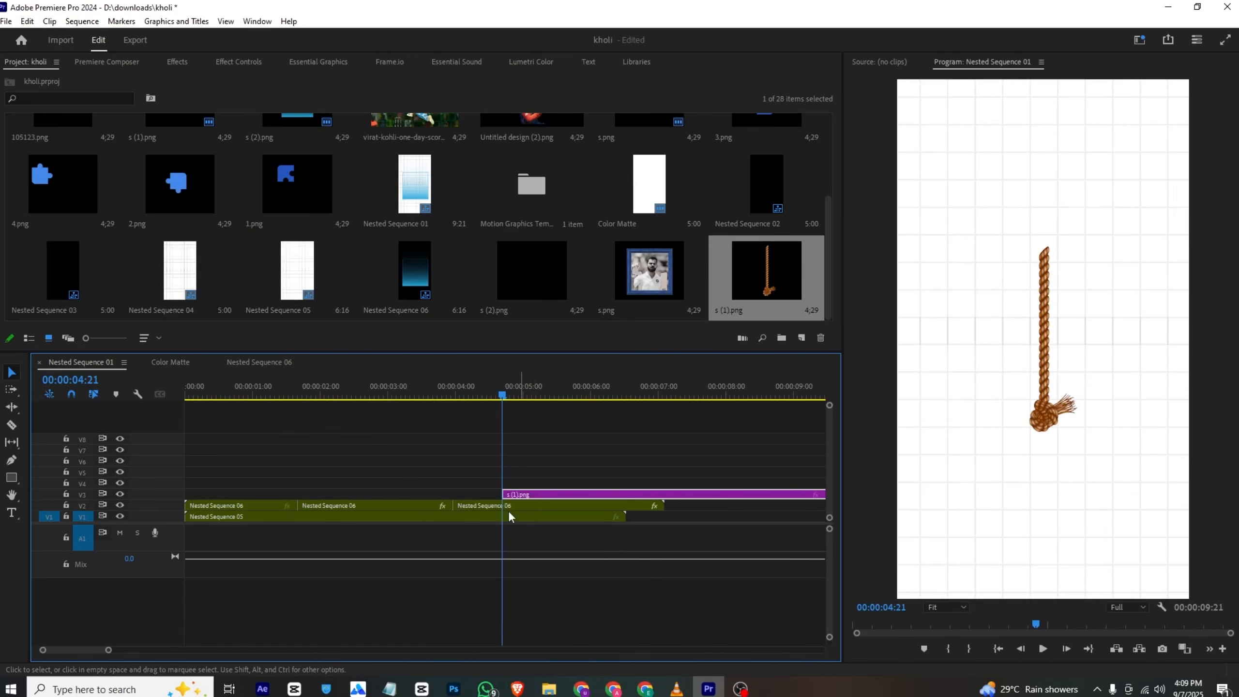
# - Cut the last Nested Sequence 06 part at 00:00:04:21, delete the remainder and select the rope clip
pyautogui.click(515, 505)
pyautogui.hotkey('ctrl', 'k')
pyautogui.press('Delete')
pyautogui.click(527, 495)
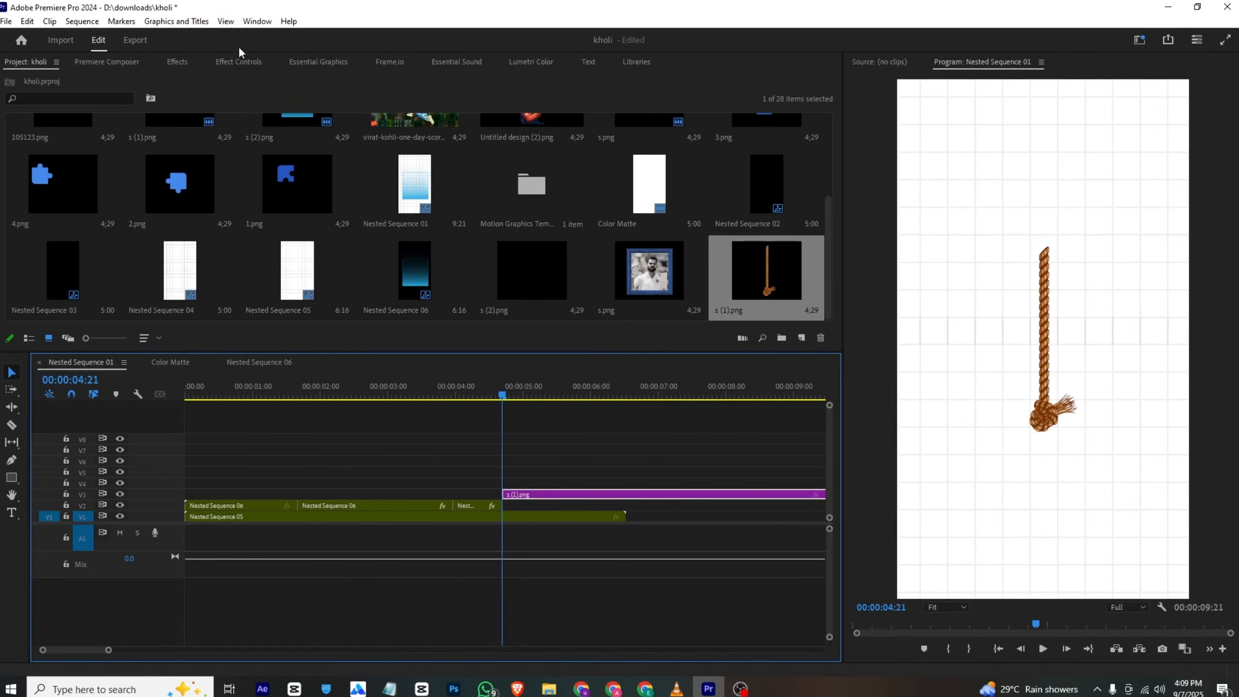
# - Scale the rope clip to 143 and move it to about 870.7, 290.8 in the frame's upper-right area
pyautogui.click(239, 62)
pyautogui.moveTo(243, 141); pyautogui.dragTo(975, 333)
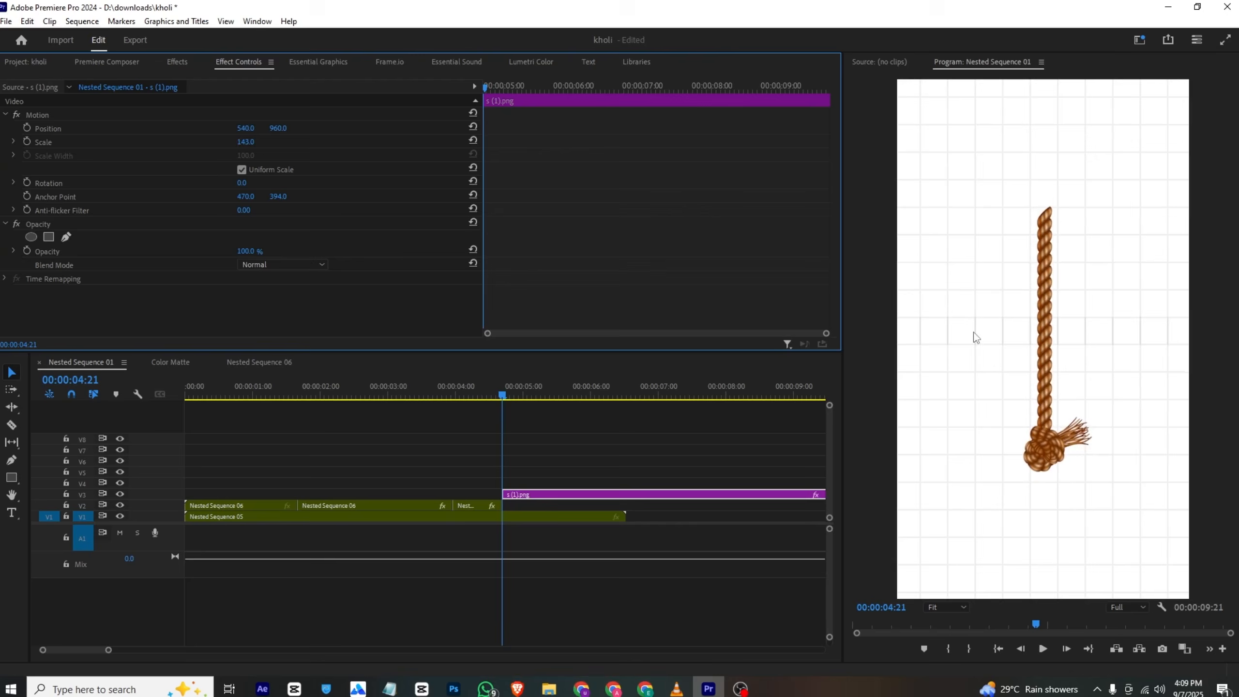
pyautogui.click(1089, 281)
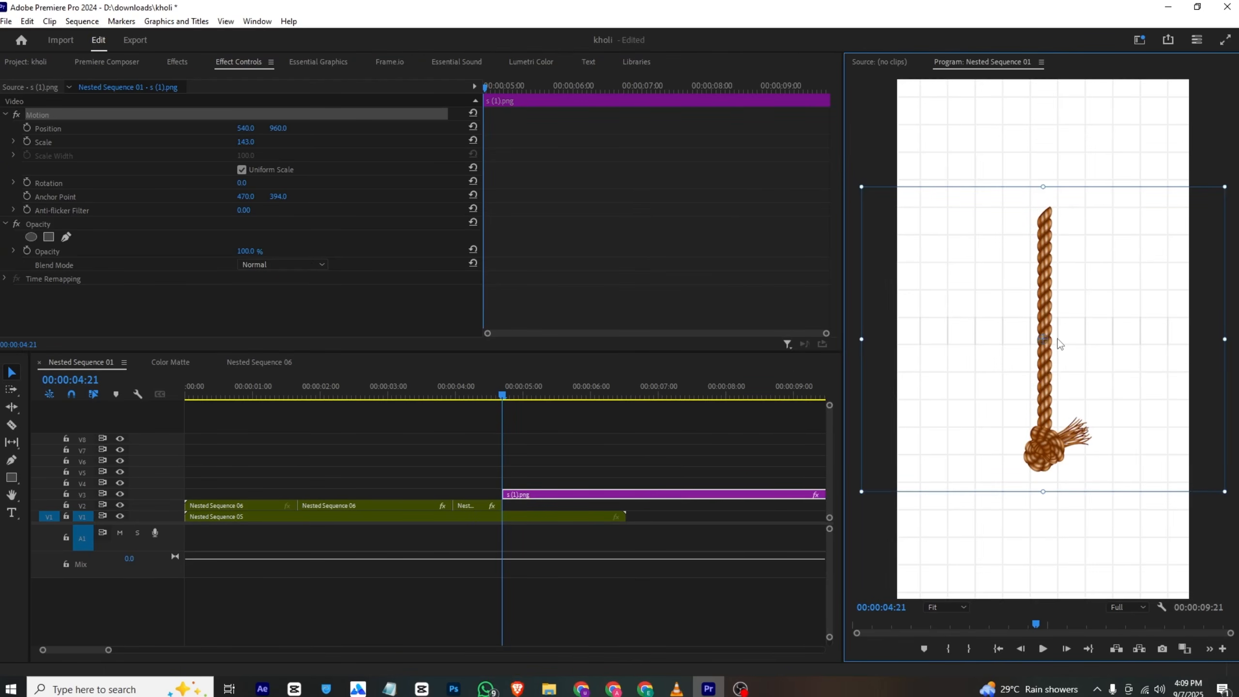
pyautogui.moveTo(1058, 345); pyautogui.dragTo(1149, 163)
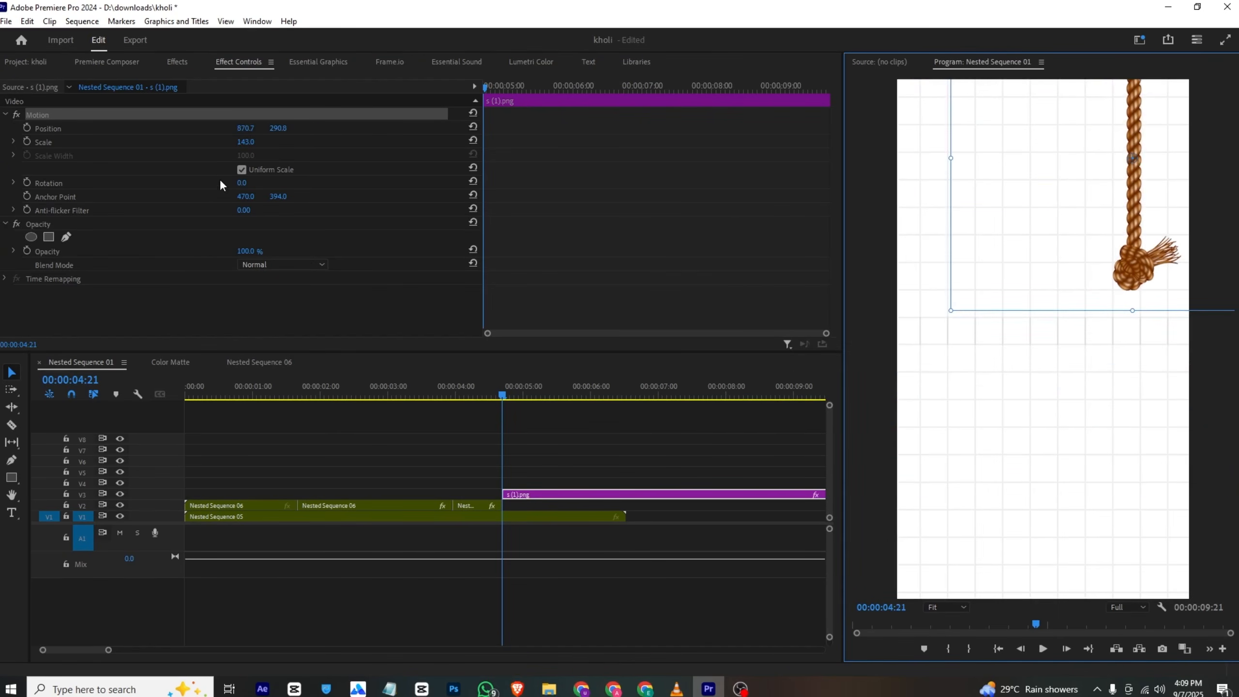
# - Rotate the rope to 154°, reposition it at 962.1, 185.0 and compare it with the reference frame in VLC
pyautogui.moveTo(242, 183); pyautogui.dragTo(317, 182)
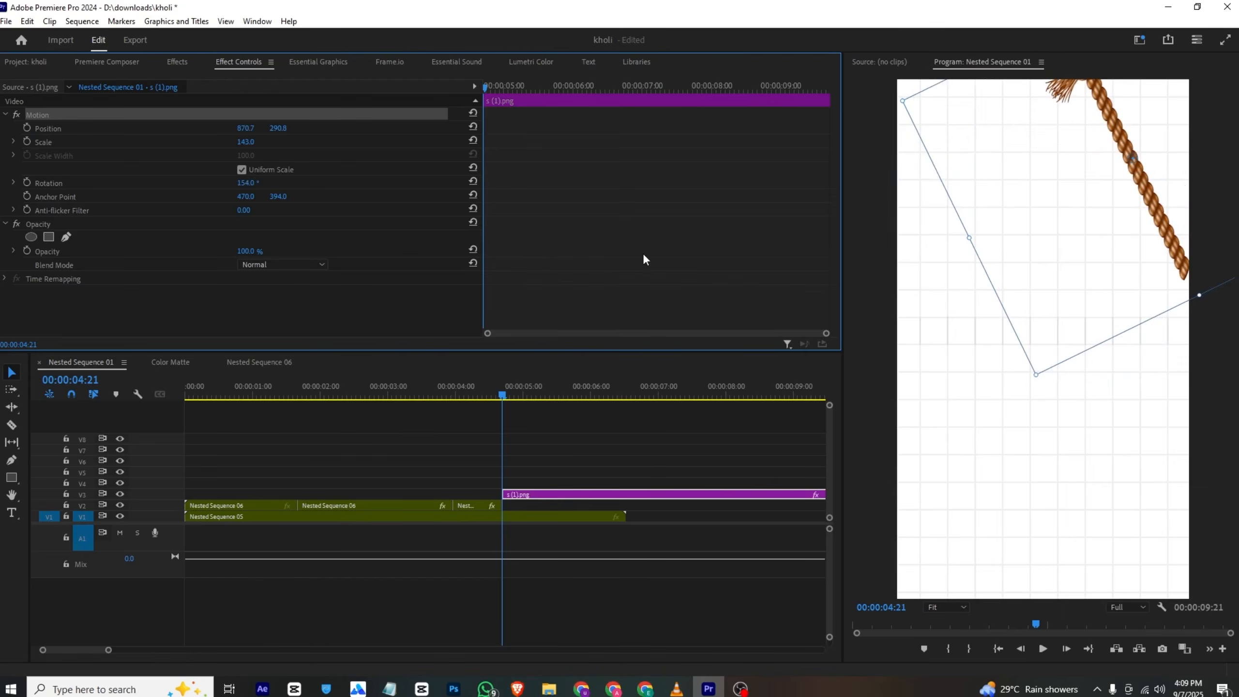
pyautogui.moveTo(1119, 228); pyautogui.dragTo(1135, 209)
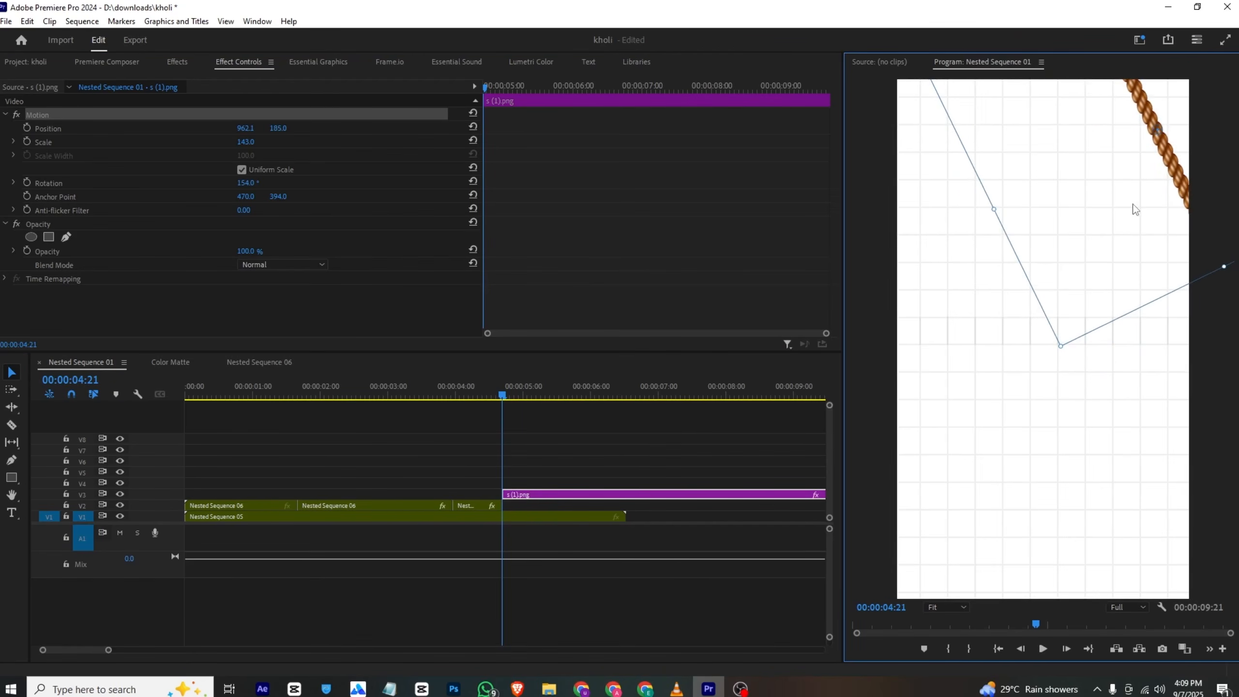
pyautogui.click(677, 689)
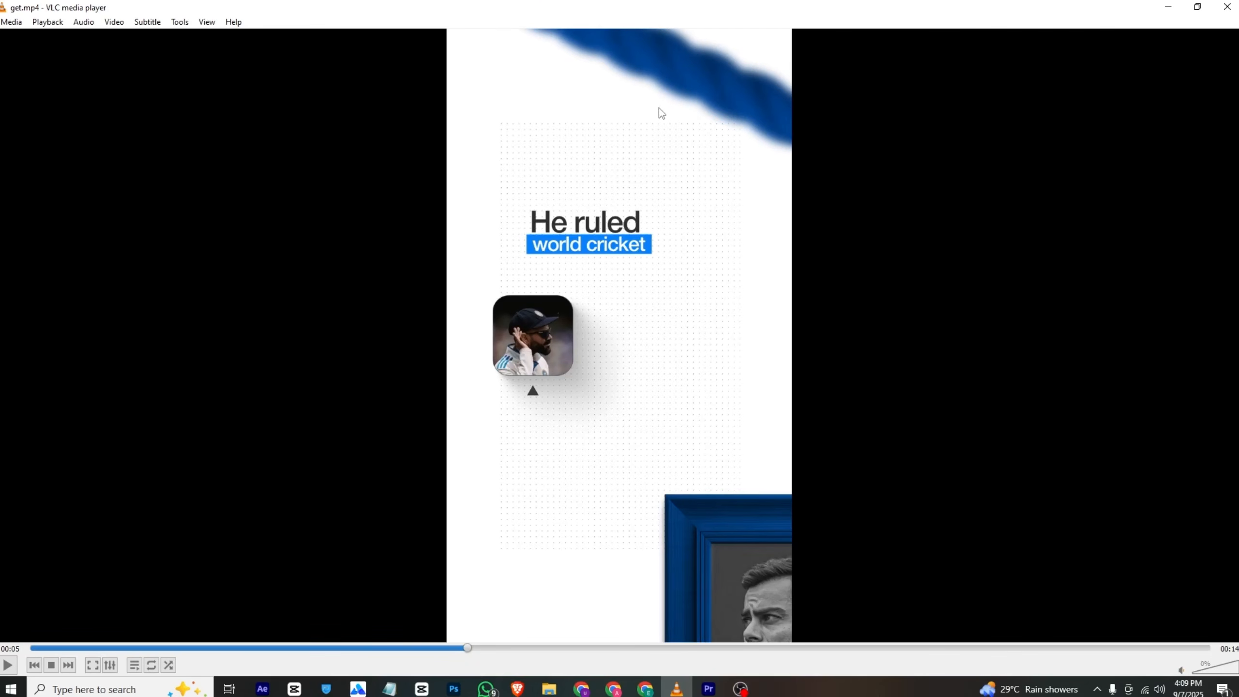
pyautogui.click(708, 688)
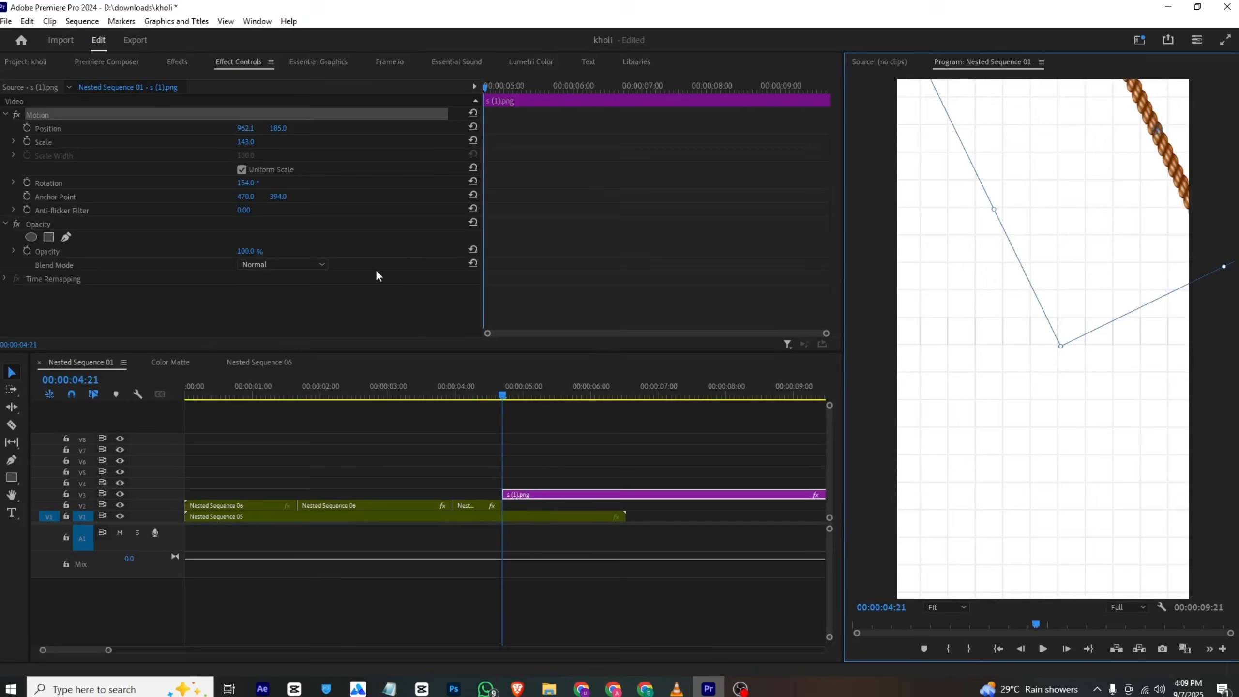
# - Find the Tint effect, apply it to the s (1).png rope clip and show its settings
pyautogui.click(184, 66)
pyautogui.click(132, 78)
pyautogui.write('tint')
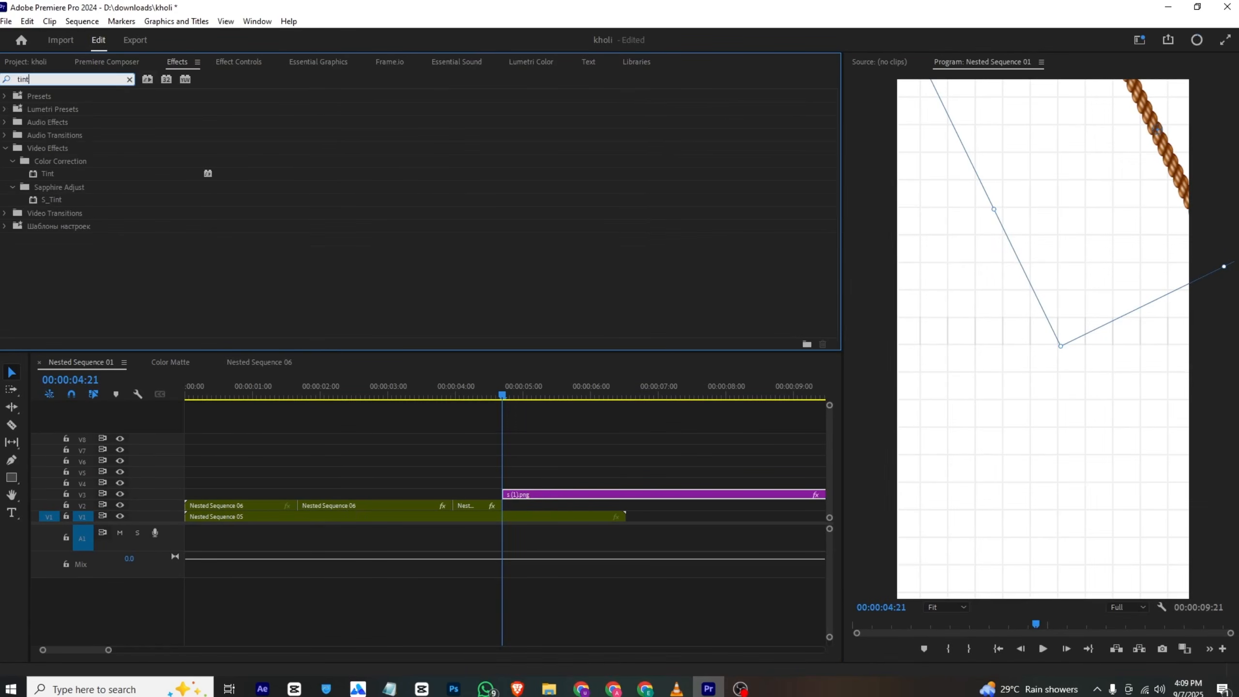
pyautogui.moveTo(48, 174); pyautogui.dragTo(544, 495)
pyautogui.click(249, 61)
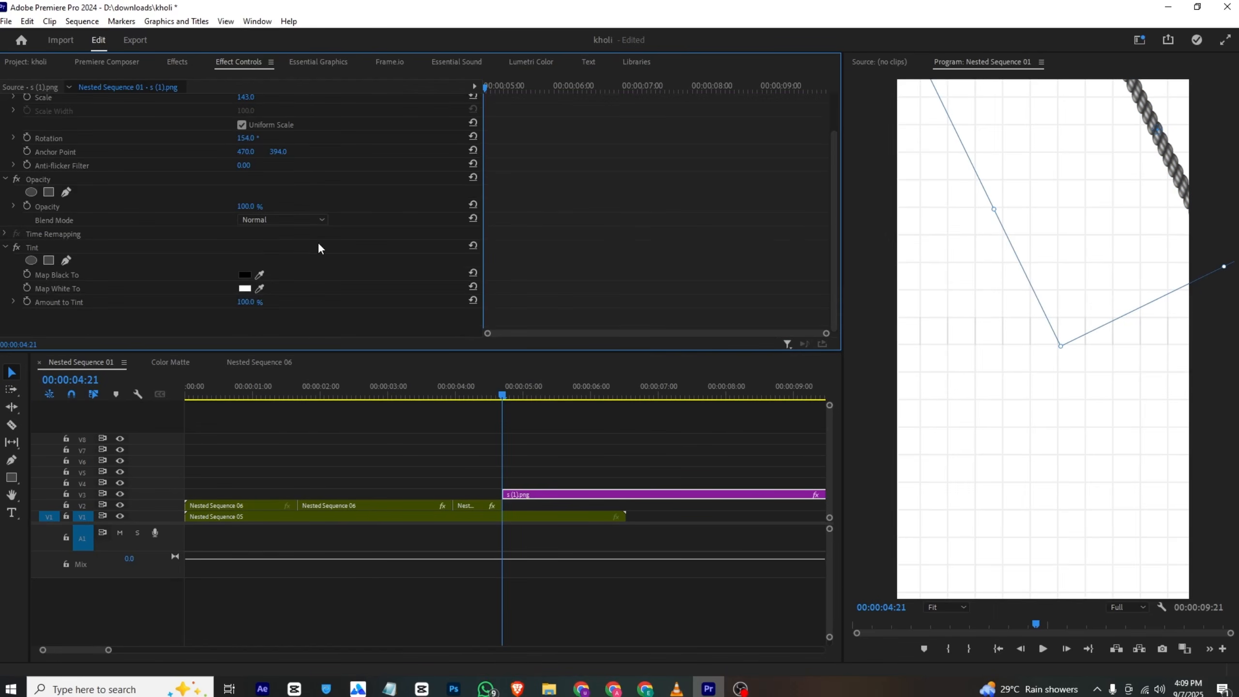
# - Pick a saturated blue for the Tint's Map Black To and sample the same blue for Map White To
pyautogui.click(245, 275)
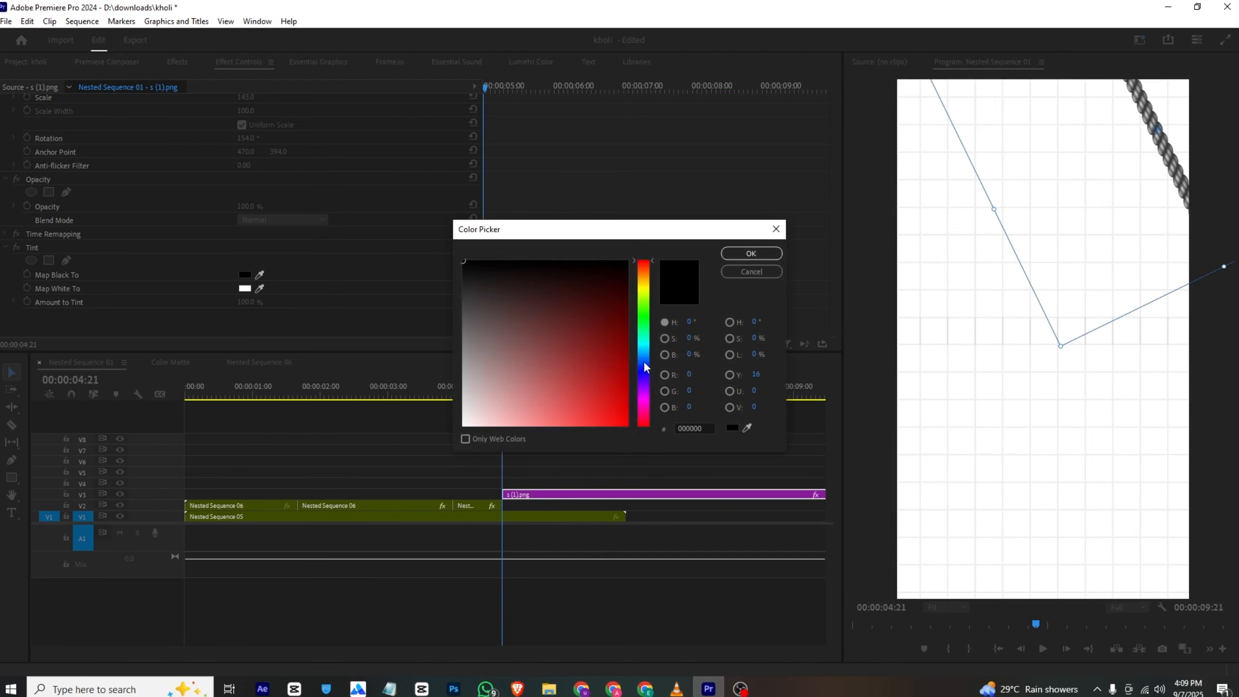
pyautogui.click(644, 362)
pyautogui.moveTo(622, 370); pyautogui.dragTo(661, 477)
pyautogui.press('Return')
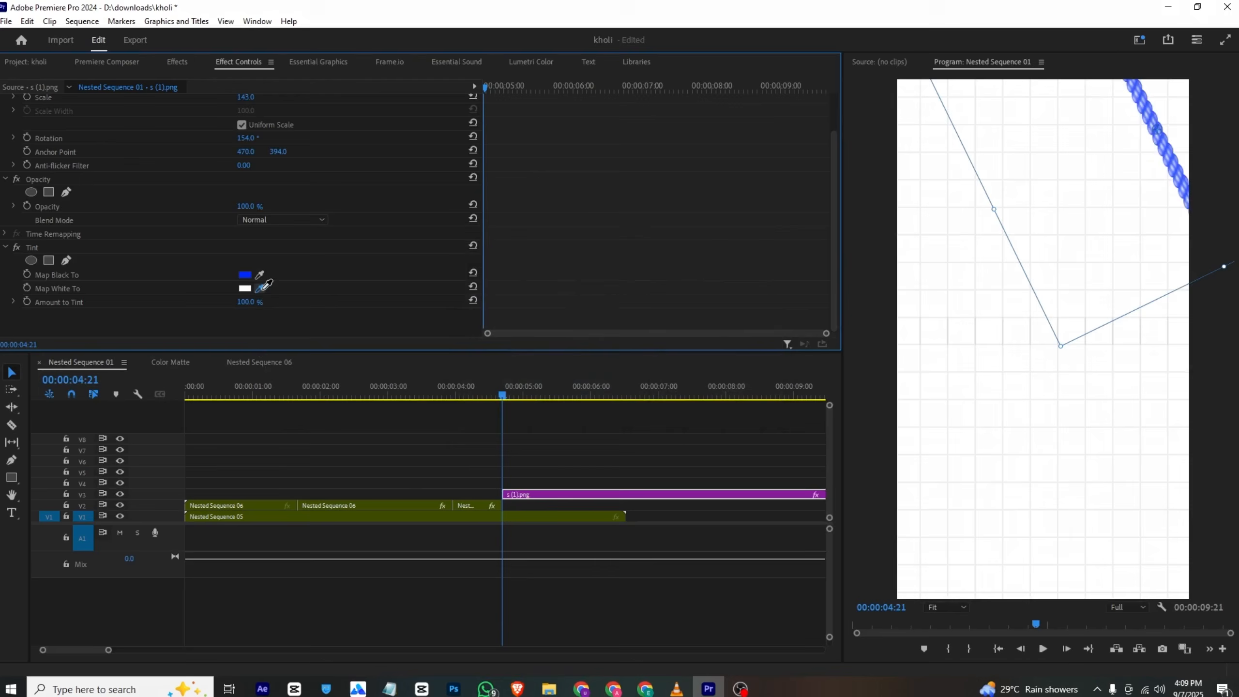
pyautogui.click(265, 286)
pyautogui.click(246, 275)
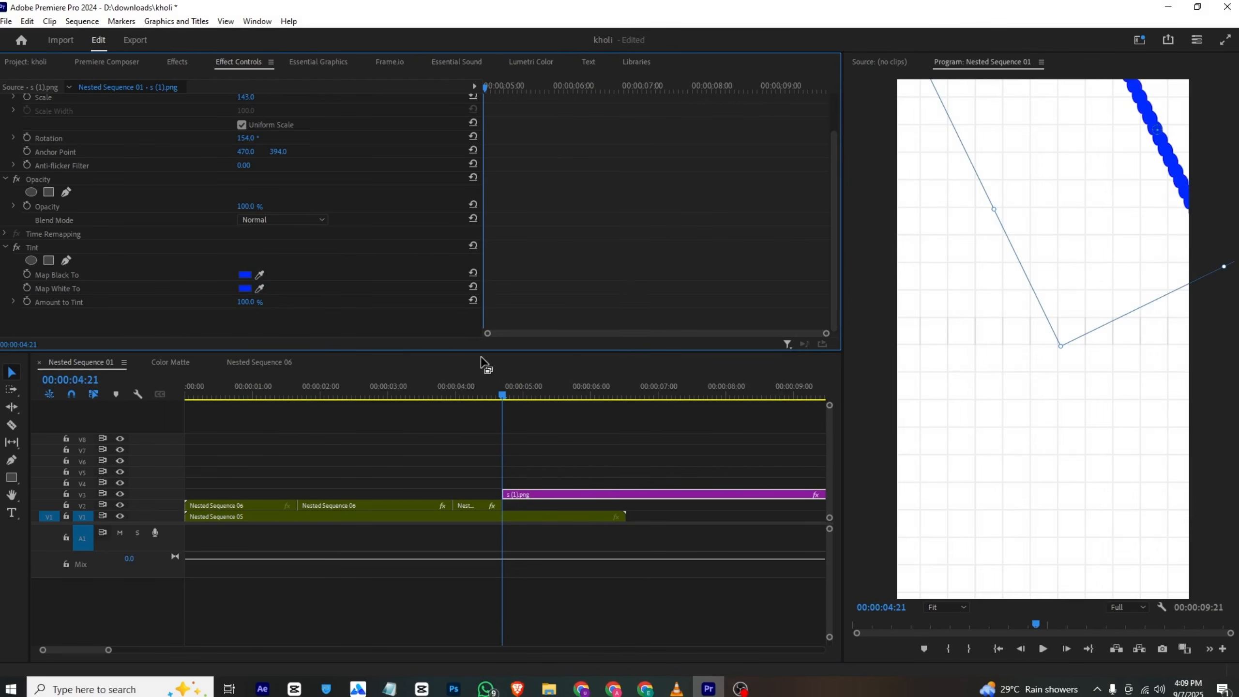
# - Apply Gaussian Blur to the rope clip and set its Blurriness to 15
pyautogui.click(177, 62)
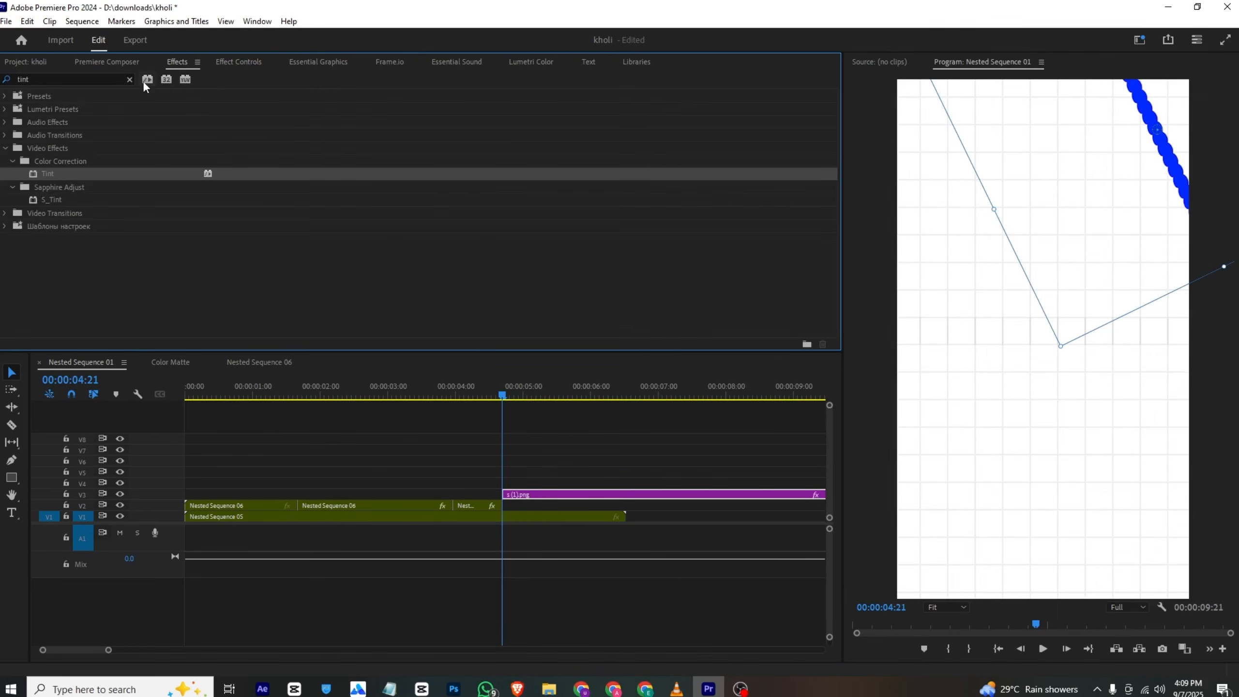
pyautogui.click(113, 79)
pyautogui.write('blur')
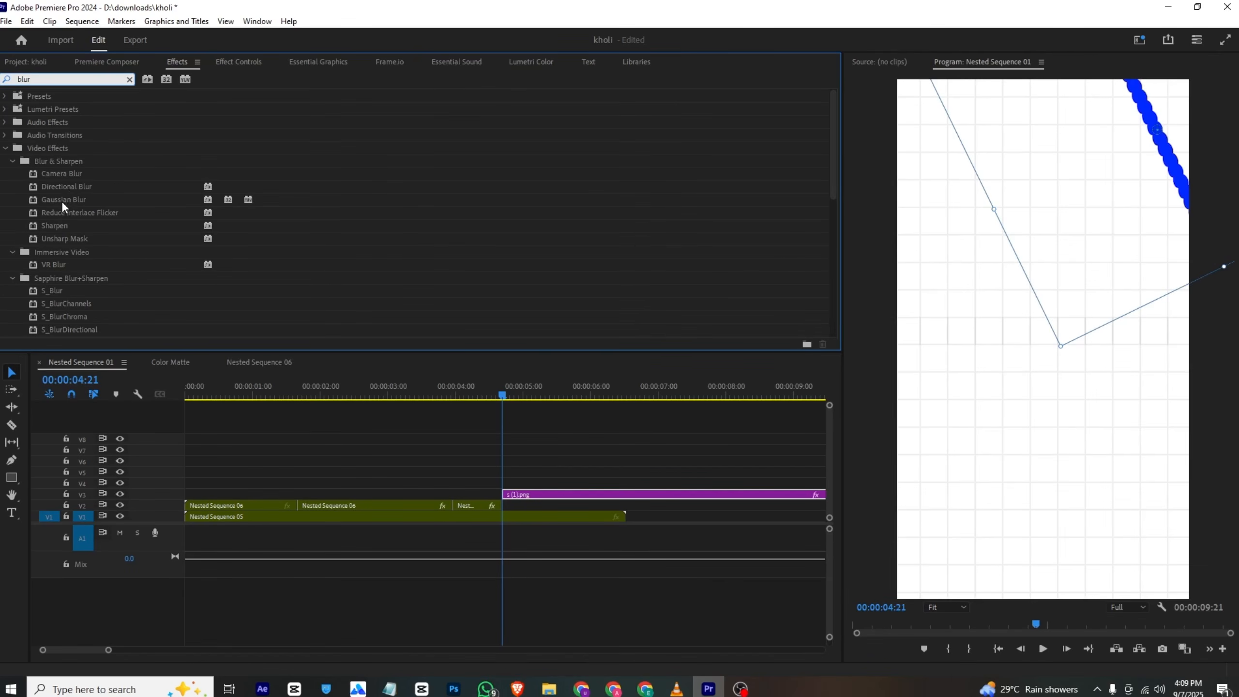
pyautogui.moveTo(62, 200); pyautogui.dragTo(545, 497)
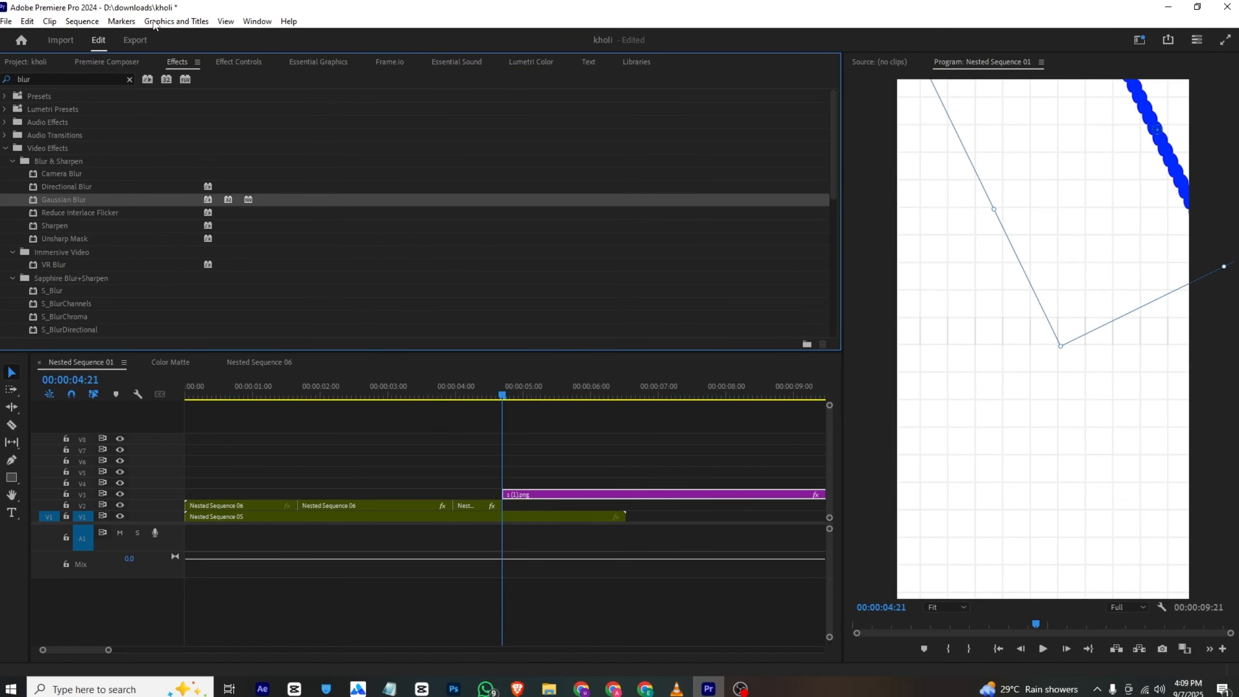
pyautogui.click(219, 69)
pyautogui.scroll(-5, 220, 195)
pyautogui.moveTo(243, 275); pyautogui.dragTo(254, 275)
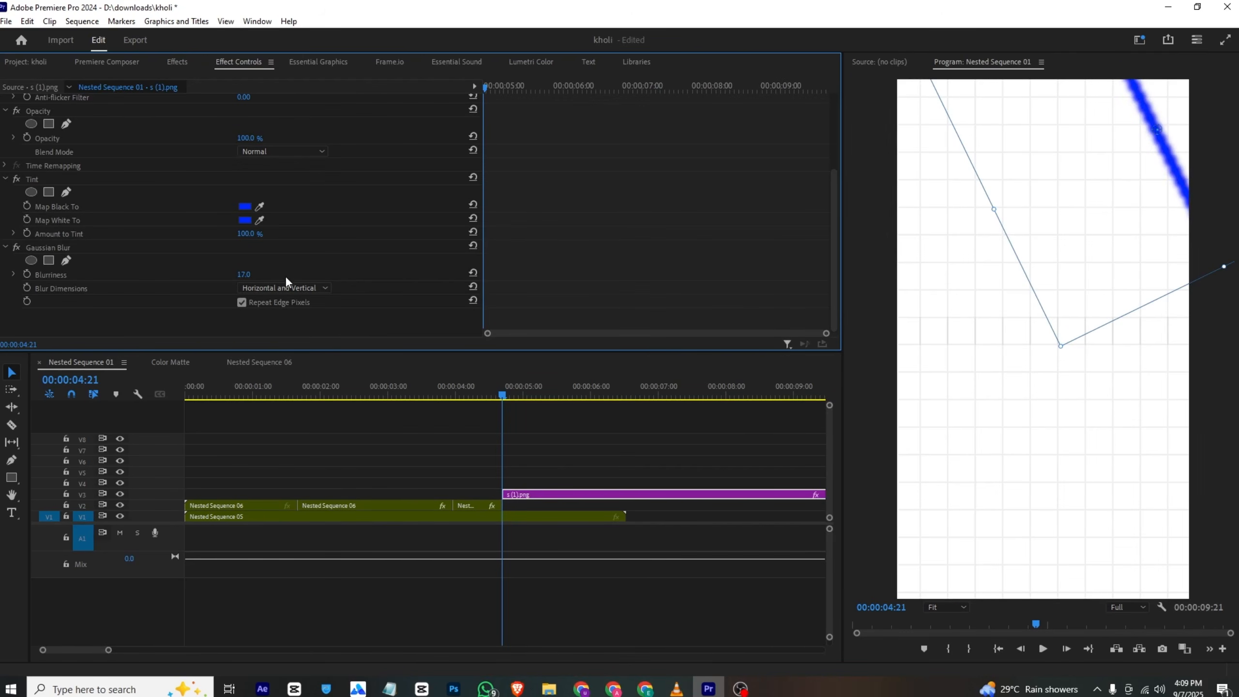
pyautogui.click(244, 274)
pyautogui.write('15')
pyautogui.press('Return')
# - Place the framed photo s.png on V4 at 00:00:04:21, scaled to 131 at position 1044, 1894, and compare with the VLC reference
pyautogui.click(33, 67)
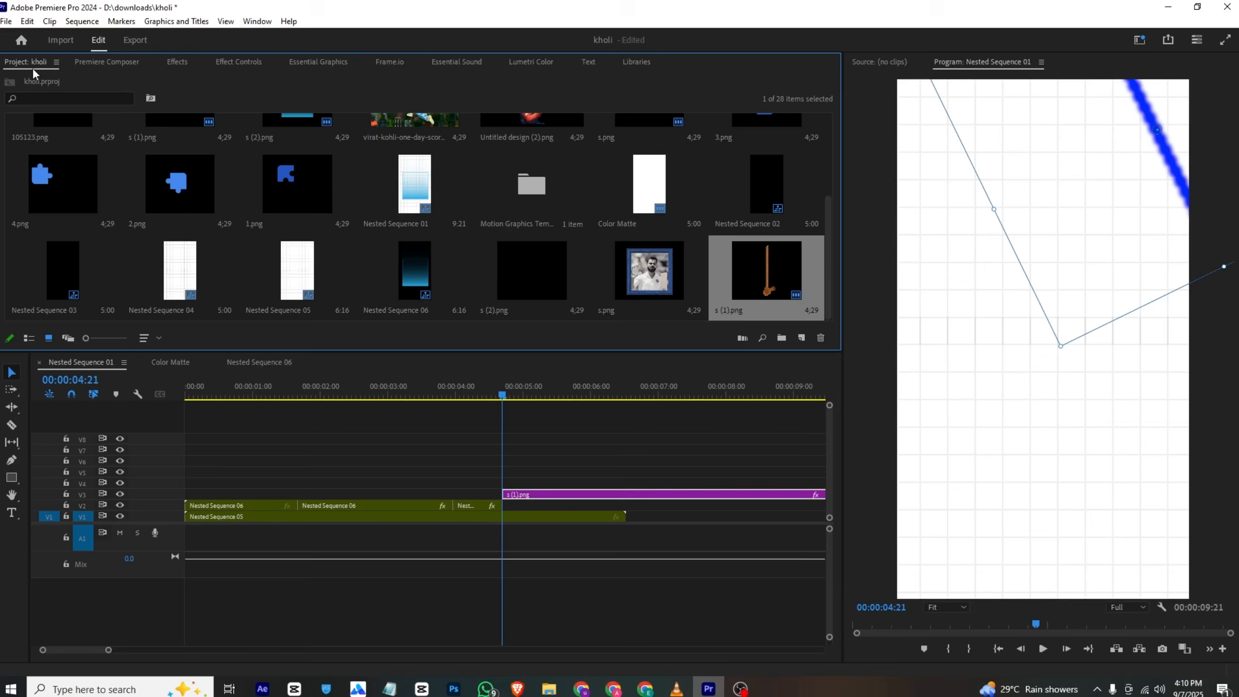
pyautogui.moveTo(649, 260); pyautogui.dragTo(517, 483)
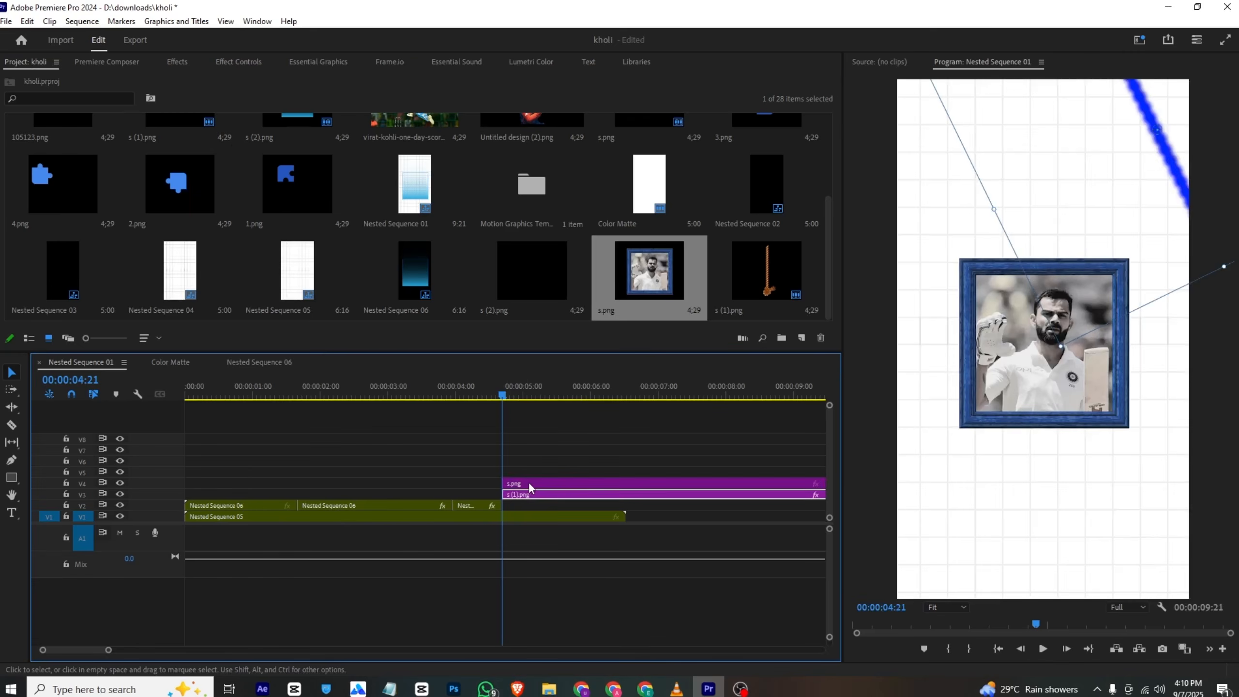
pyautogui.click(240, 62)
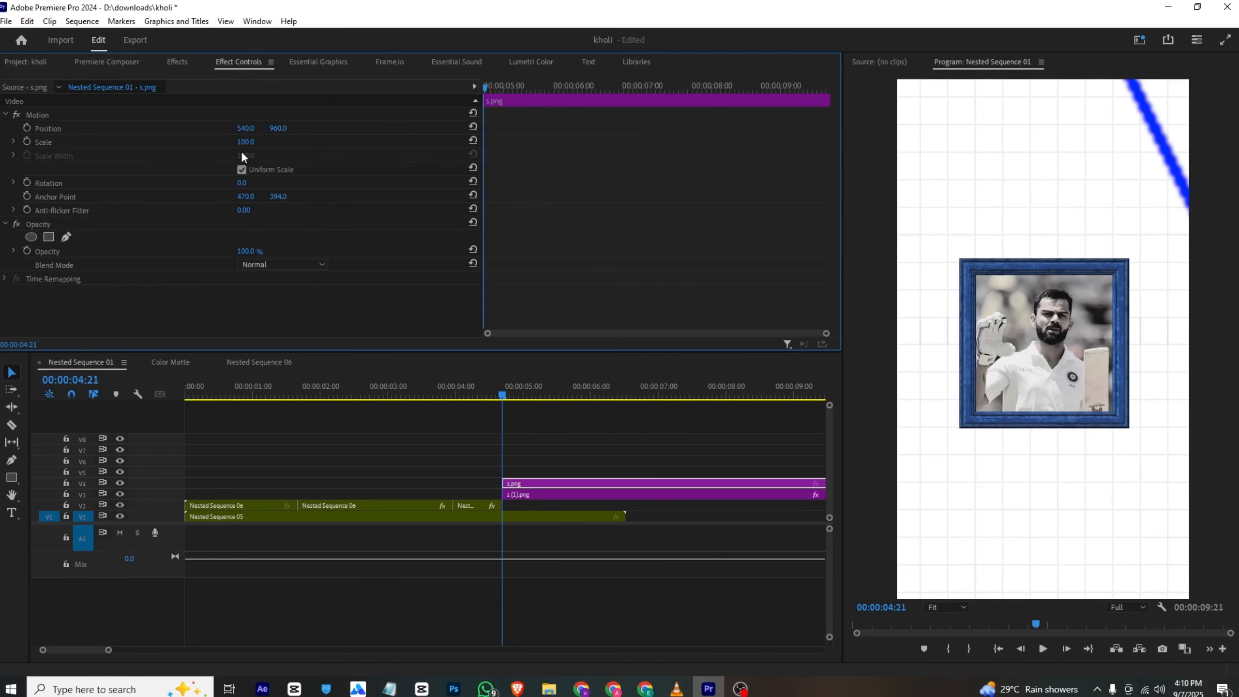
pyautogui.moveTo(245, 142)
pyautogui.mouseDown()
pyautogui.moveTo(276, 142)
pyautogui.moveTo(265, 141)
pyautogui.mouseUp()
pyautogui.moveTo(245, 128); pyautogui.dragTo(572, 128)
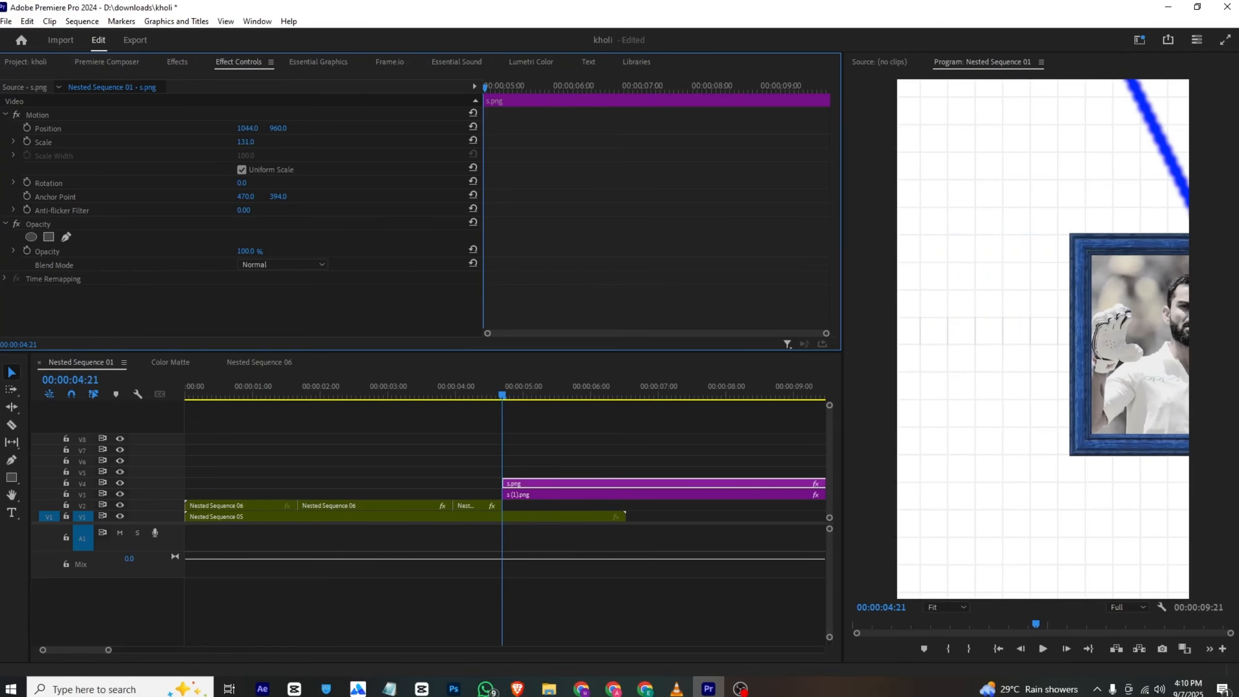
pyautogui.moveTo(278, 128); pyautogui.dragTo(286, 159)
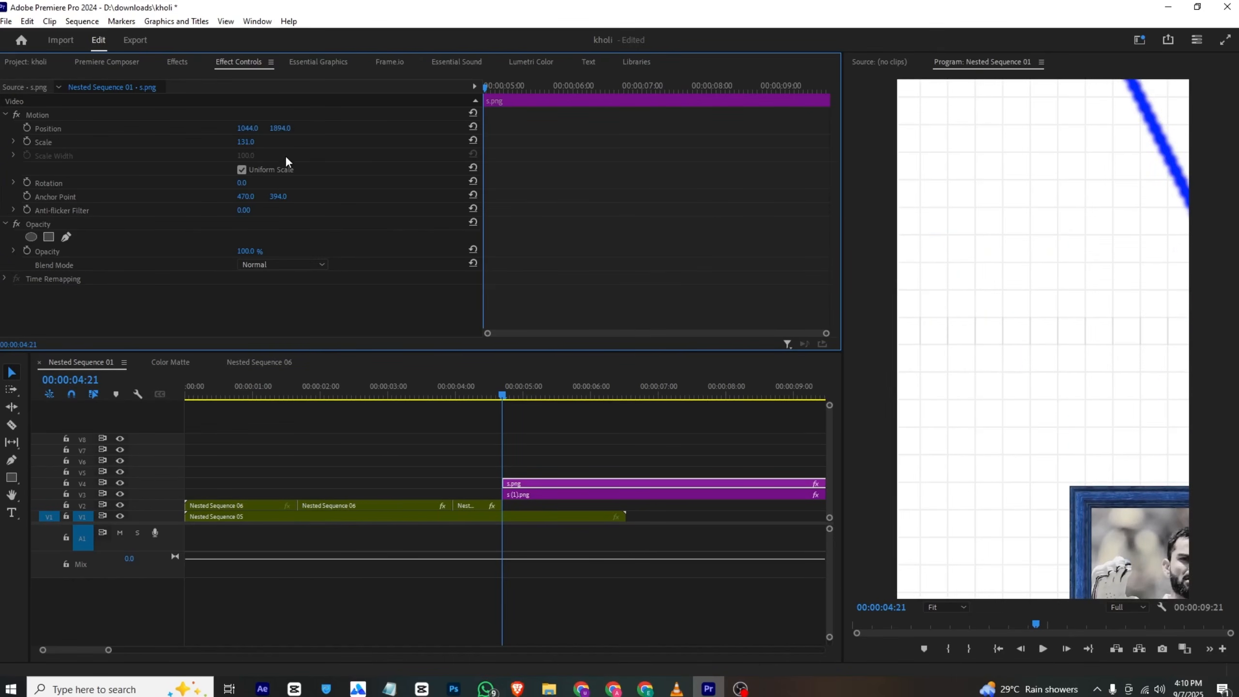
pyautogui.click(676, 689)
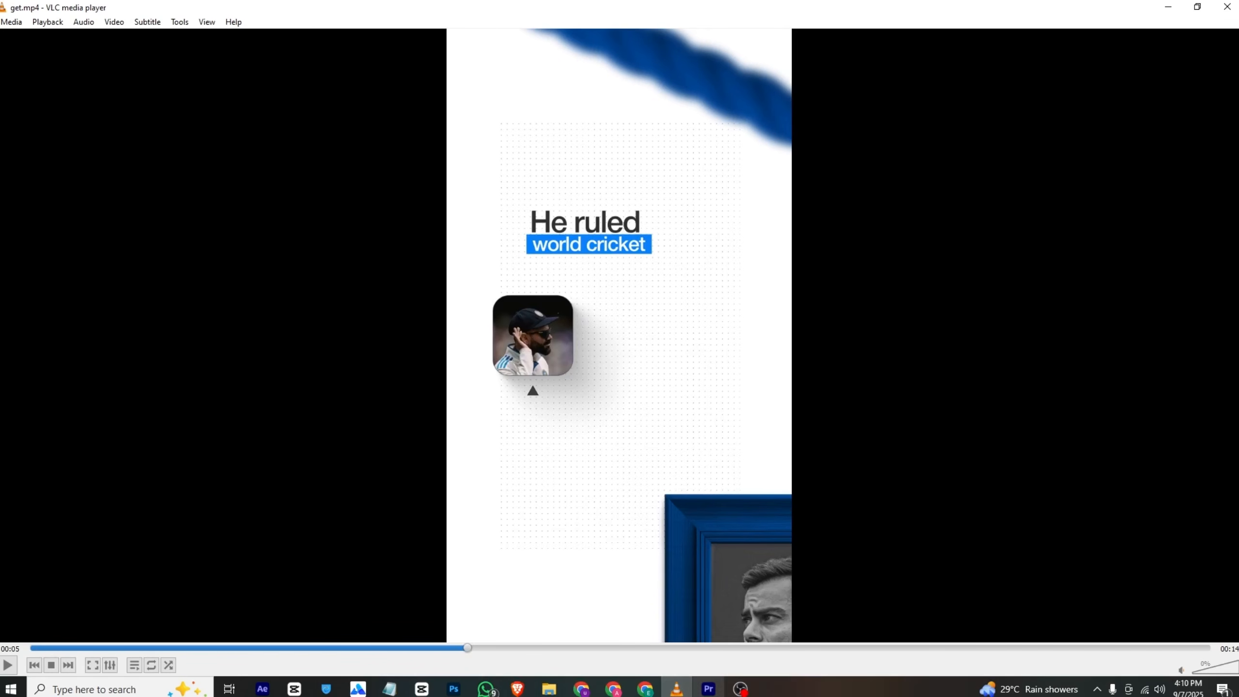
pyautogui.click(708, 688)
# - Check the triangle marker in the VLC reference and start a text layer at 00:00:05:21 in the blank area beside the rope
pyautogui.click(224, 394)
pyautogui.moveTo(225, 393); pyautogui.dragTo(231, 395)
pyautogui.moveTo(532, 388); pyautogui.dragTo(573, 392)
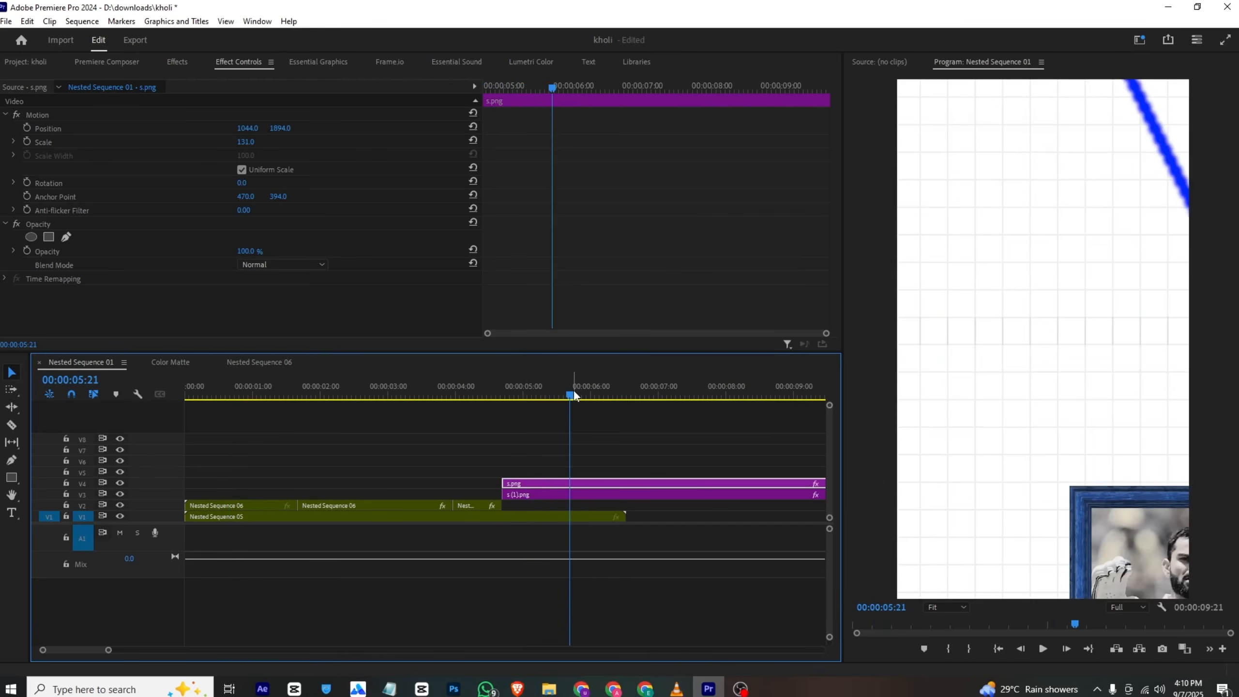
pyautogui.click(677, 688)
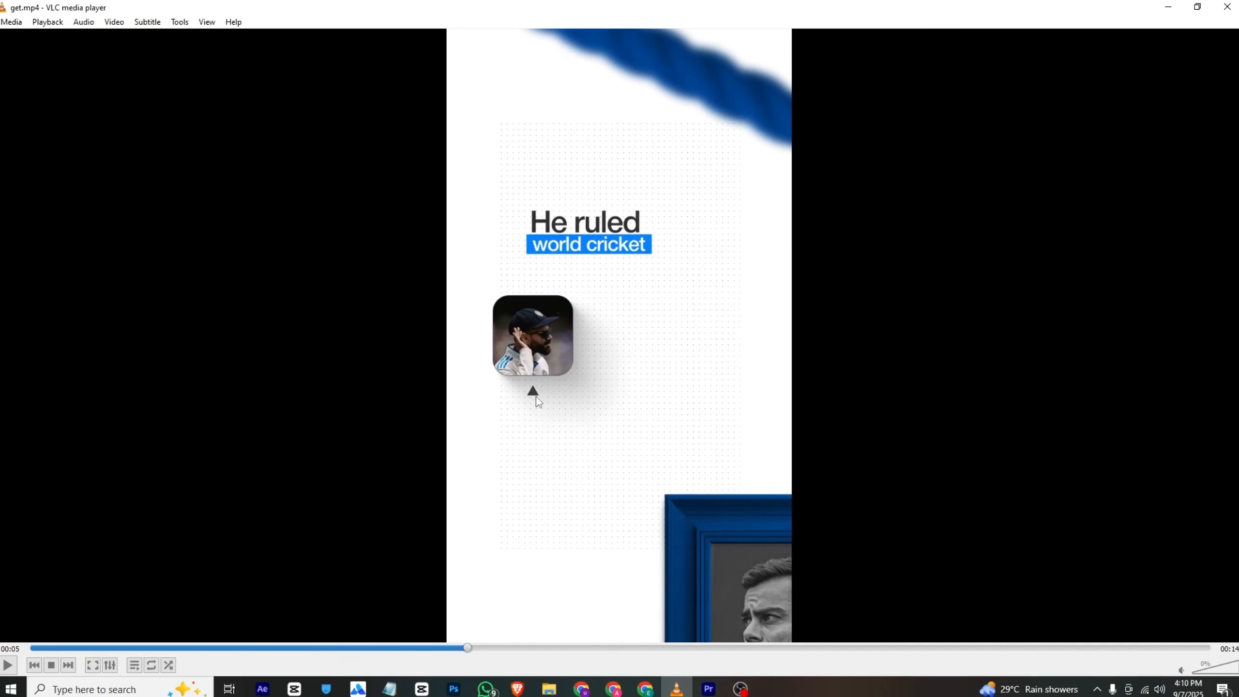
pyautogui.click(708, 688)
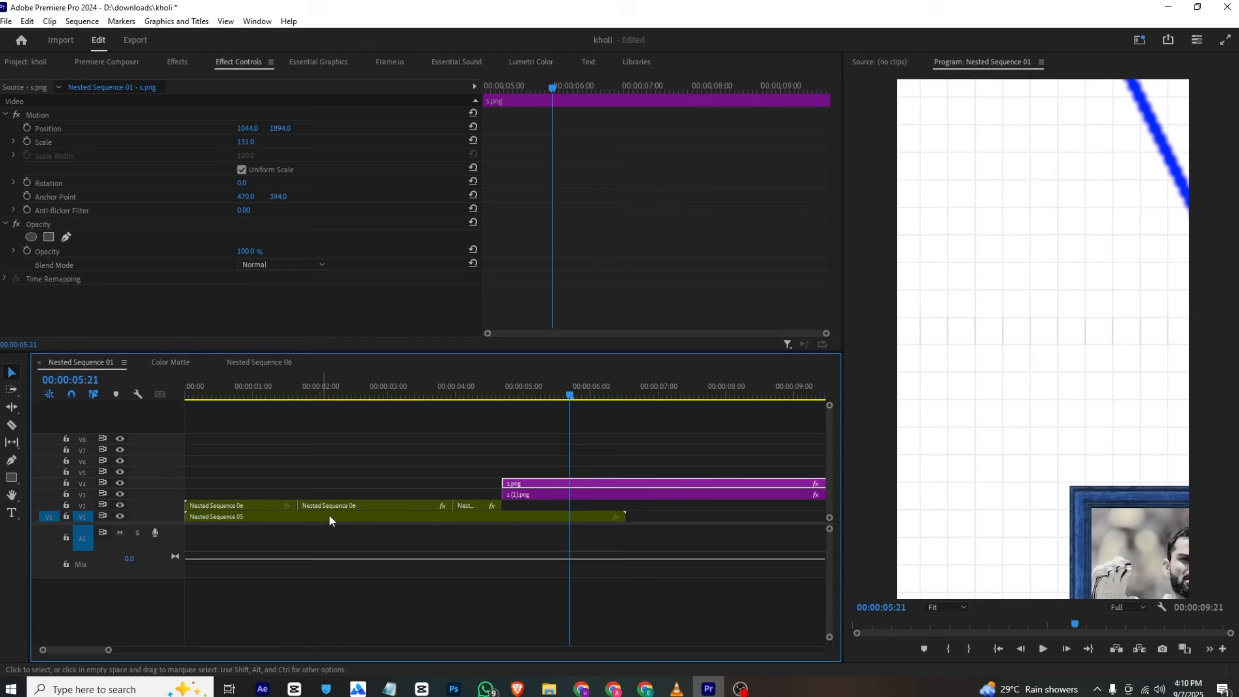
pyautogui.click(10, 513)
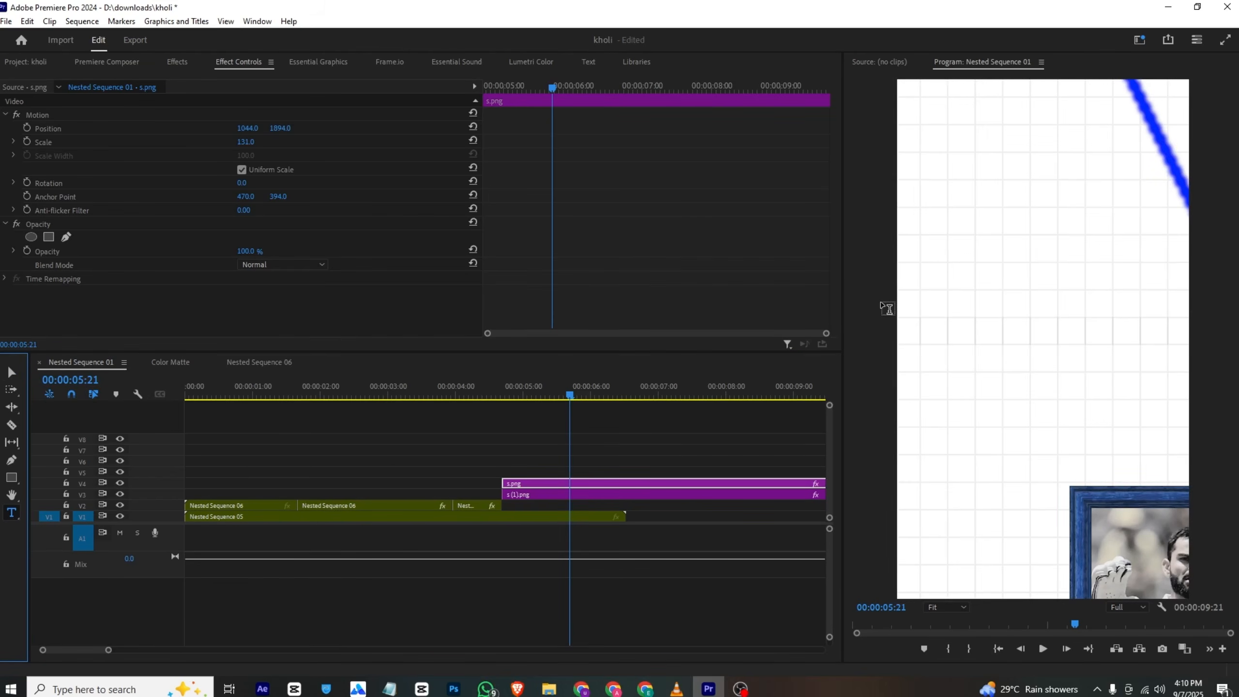
pyautogui.click(974, 316)
# - Insert the solid upward triangle symbol ▲ from the Windows symbol picker into the text layer
pyautogui.press('super+period')
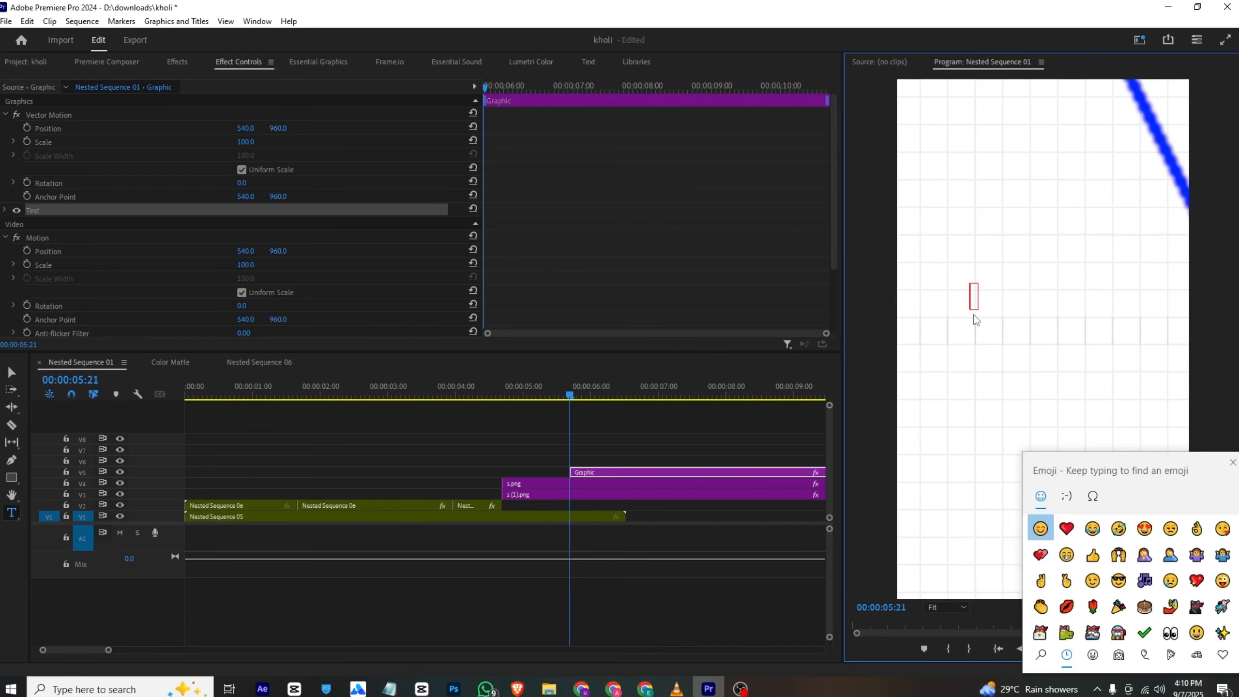
pyautogui.moveTo(1079, 470); pyautogui.dragTo(302, 120)
pyautogui.click(313, 144)
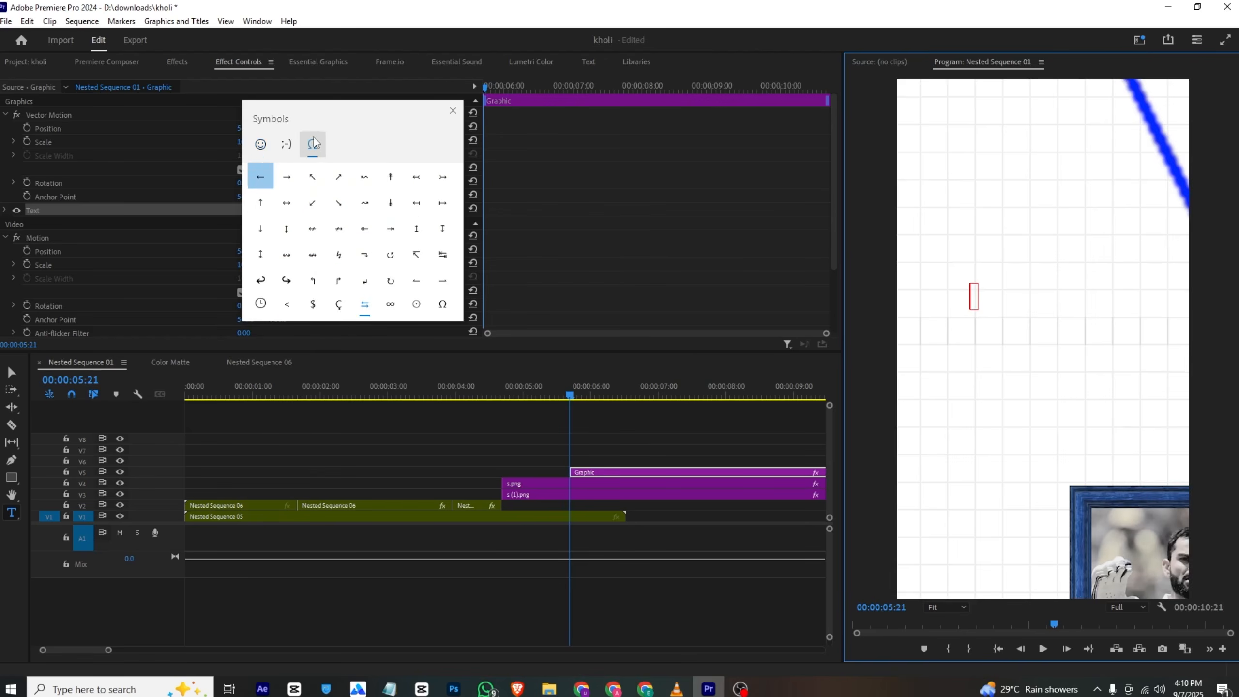
pyautogui.scroll(-3, 377, 218)
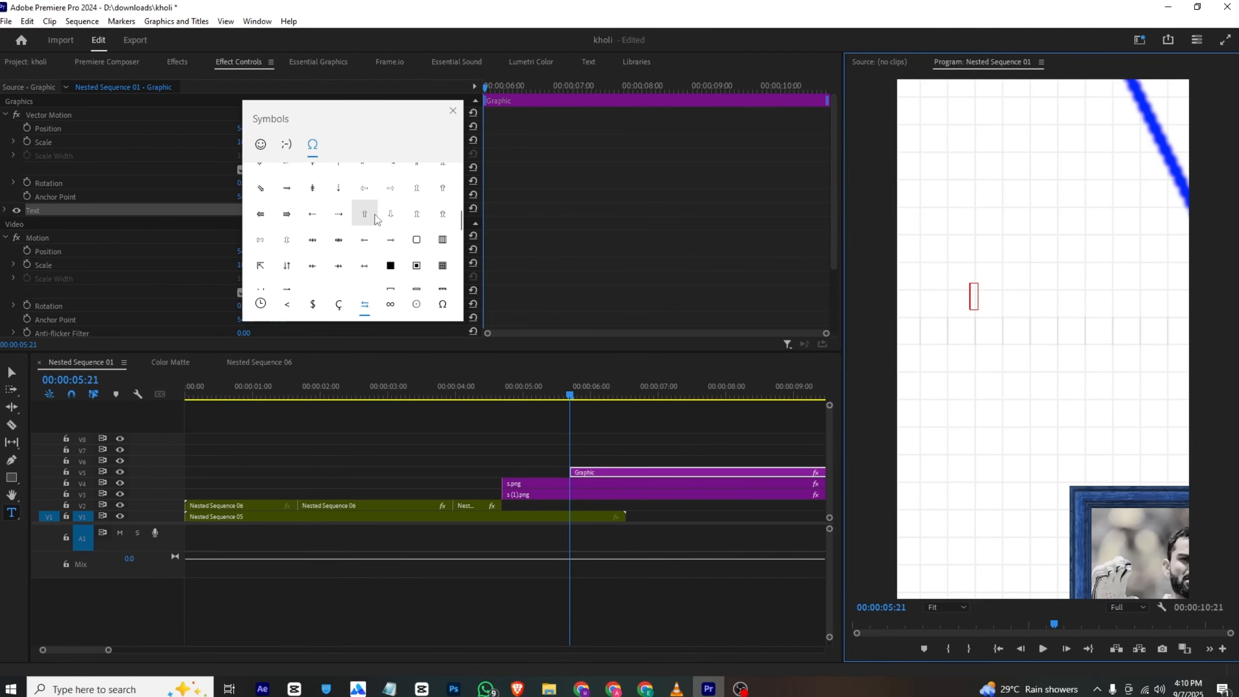
pyautogui.scroll(-2, 377, 218)
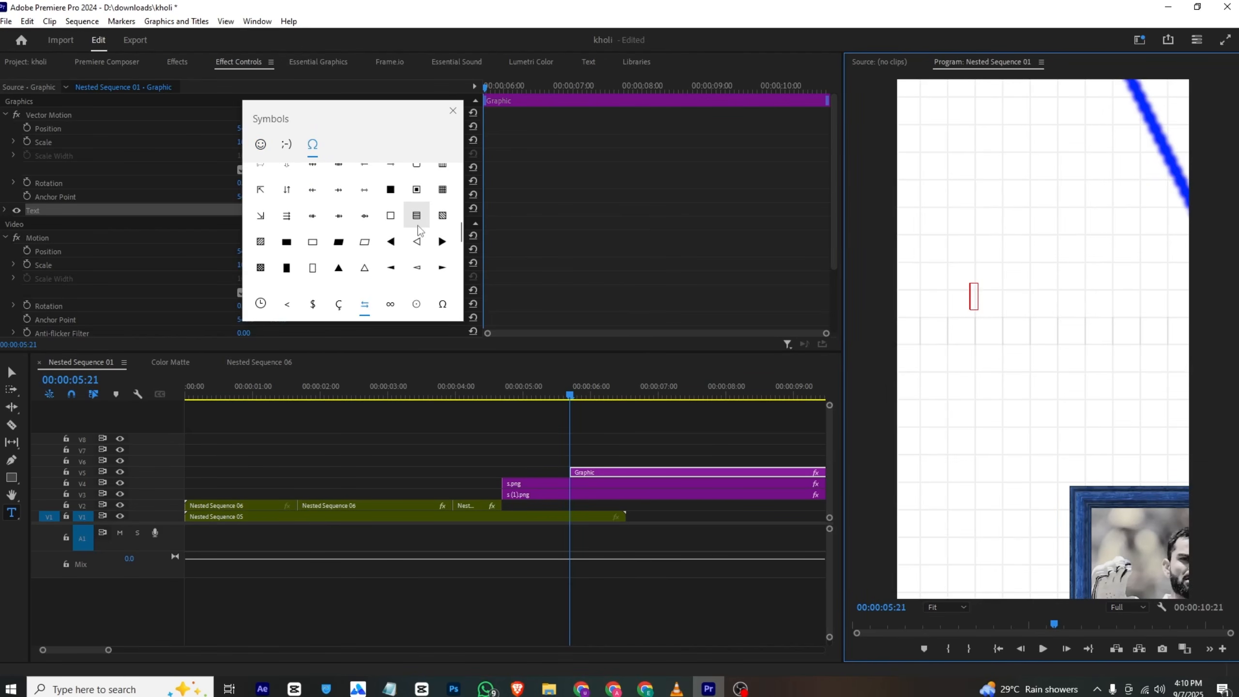
pyautogui.click(344, 273)
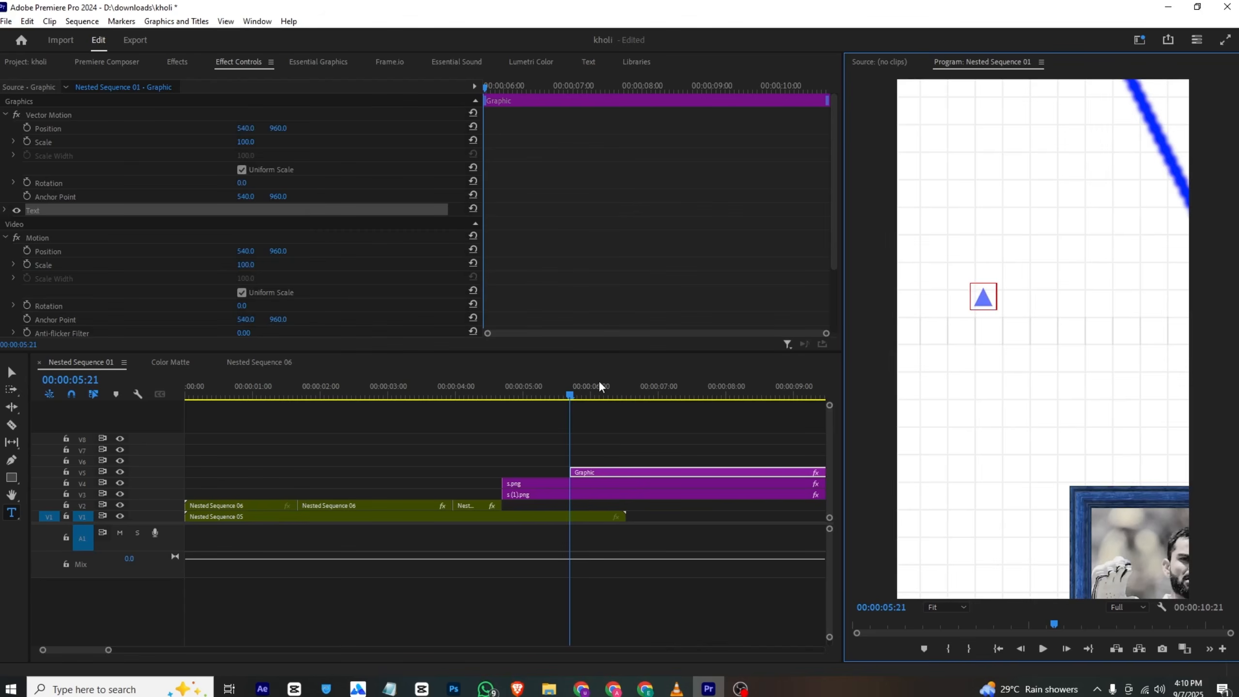
# - Move the triangle graphic on V5 to start at 00:00:04:21 and set the playhead to 00:00:04:29
pyautogui.moveTo(596, 471); pyautogui.dragTo(529, 471)
pyautogui.moveTo(508, 393); pyautogui.dragTo(521, 399)
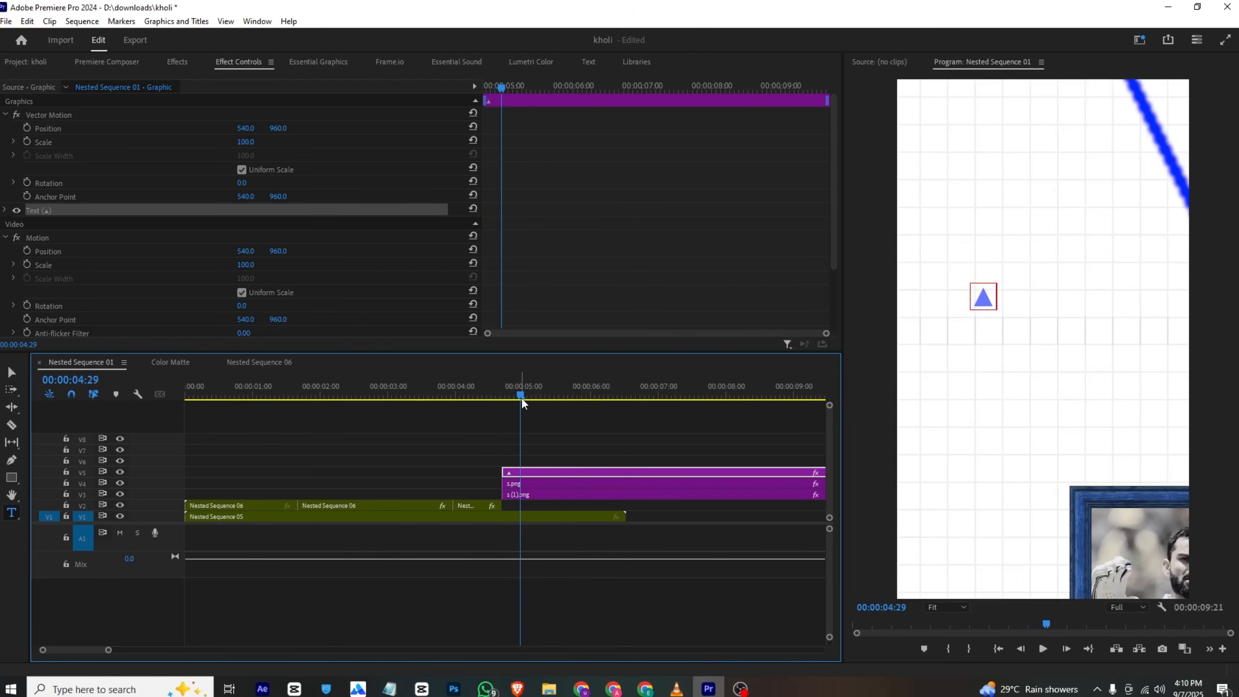
# - Compare the triangle marker with the VLC reference and try to change the triangle text's fill to black
pyautogui.hotkey('alt', 'Tab')
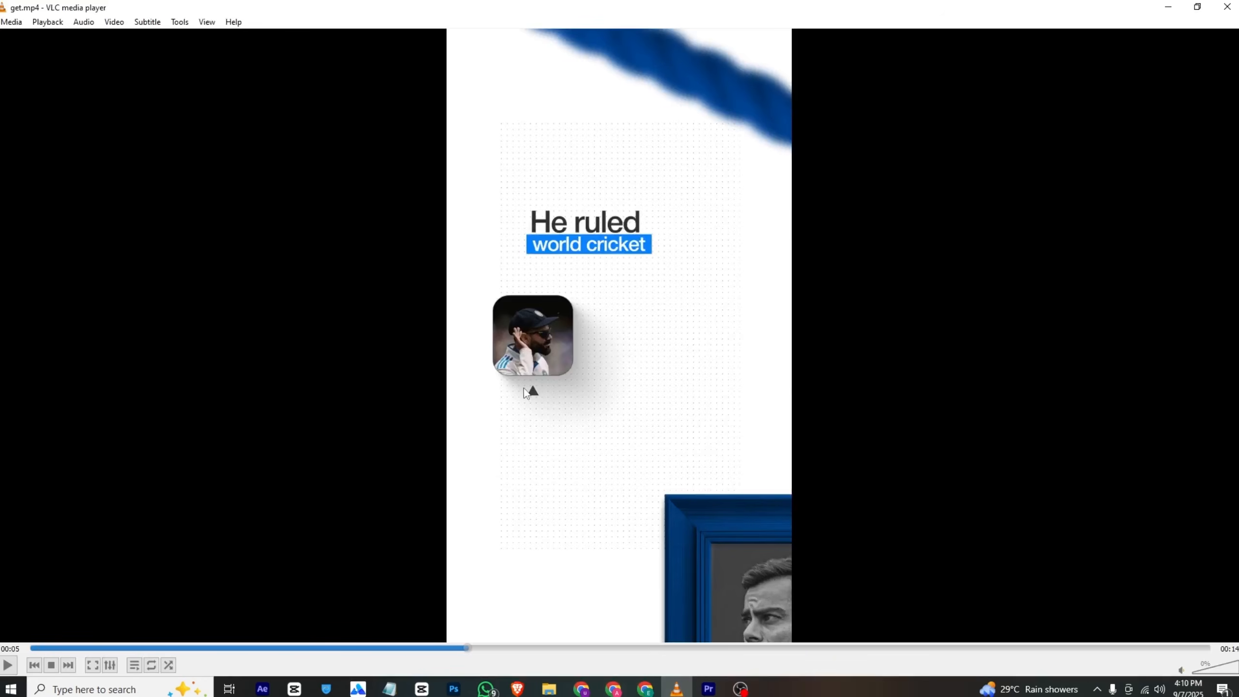
pyautogui.click(708, 688)
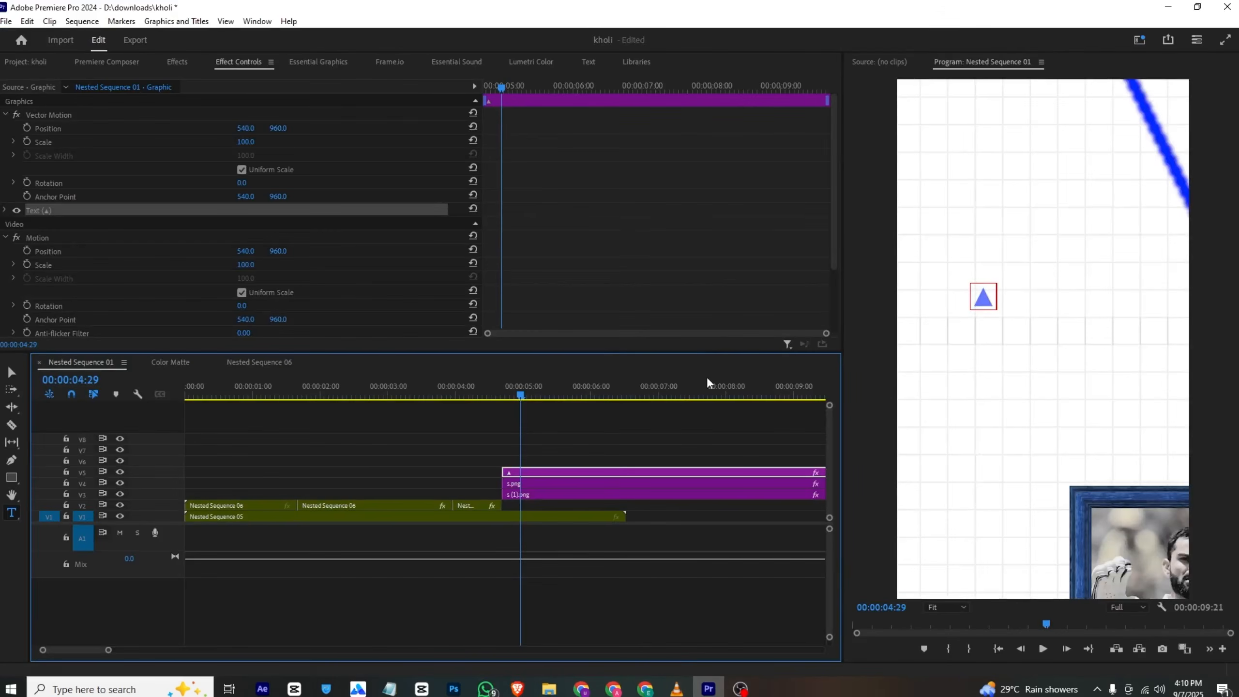
pyautogui.click(219, 103)
pyautogui.scroll(-10, 249, 273)
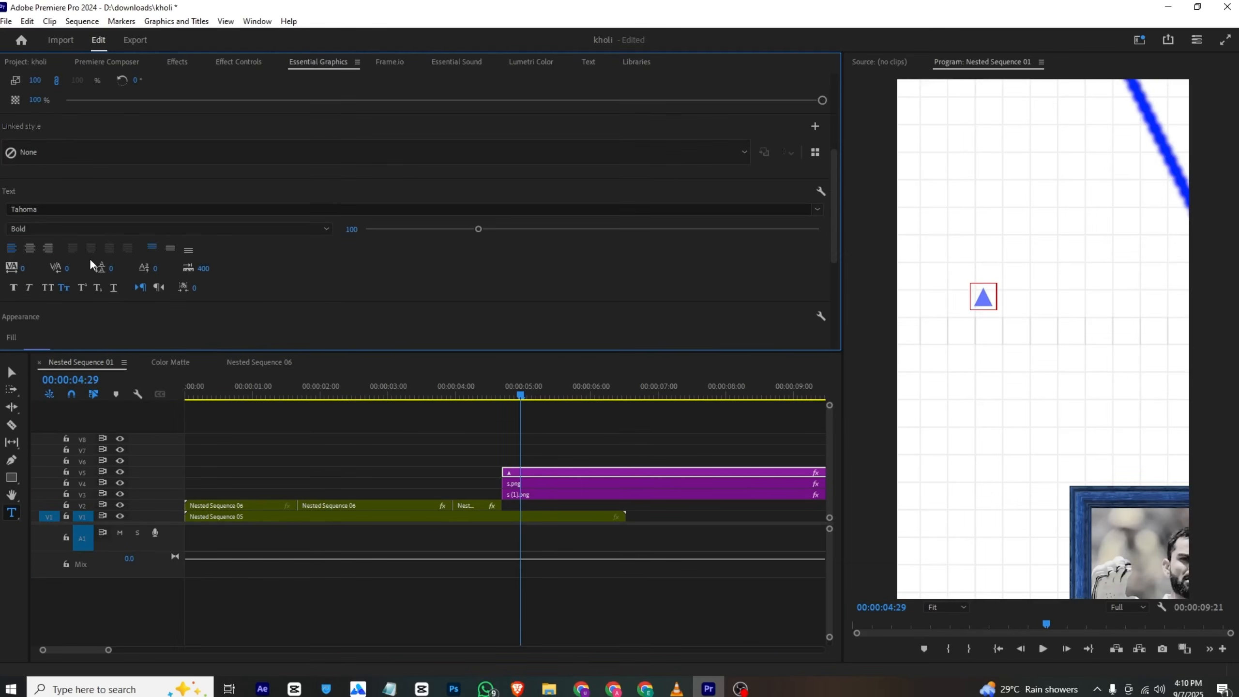
pyautogui.click(48, 188)
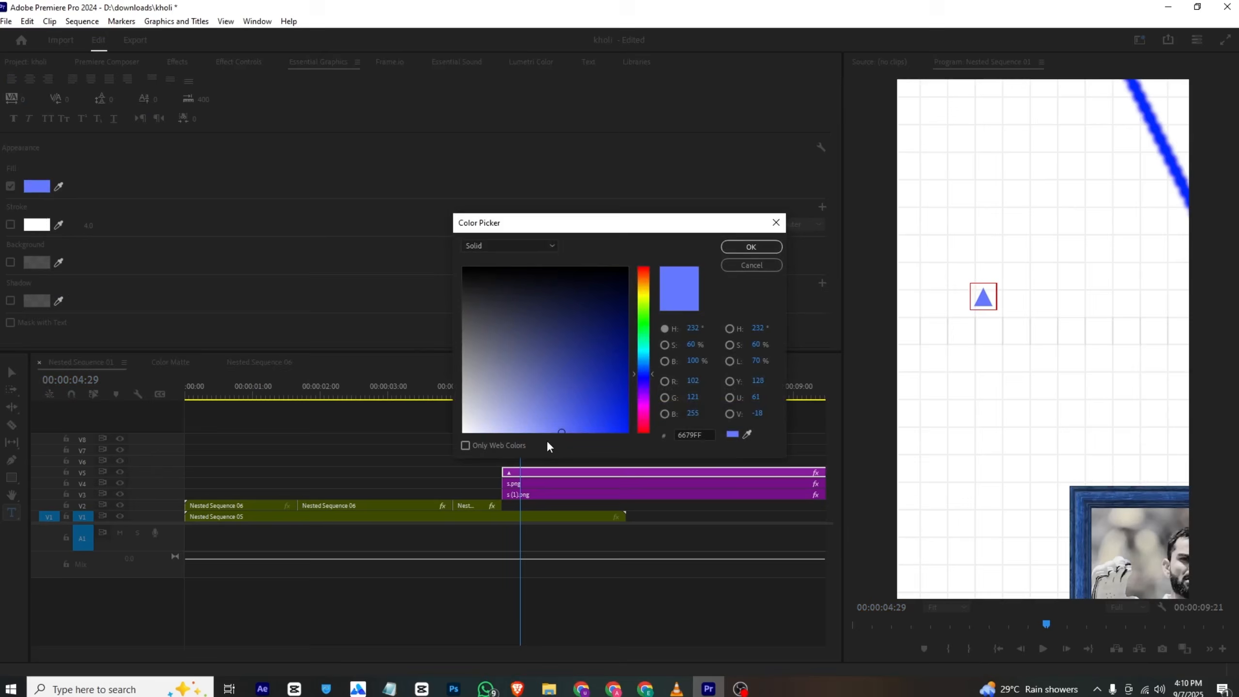
pyautogui.click(466, 269)
pyautogui.click(751, 246)
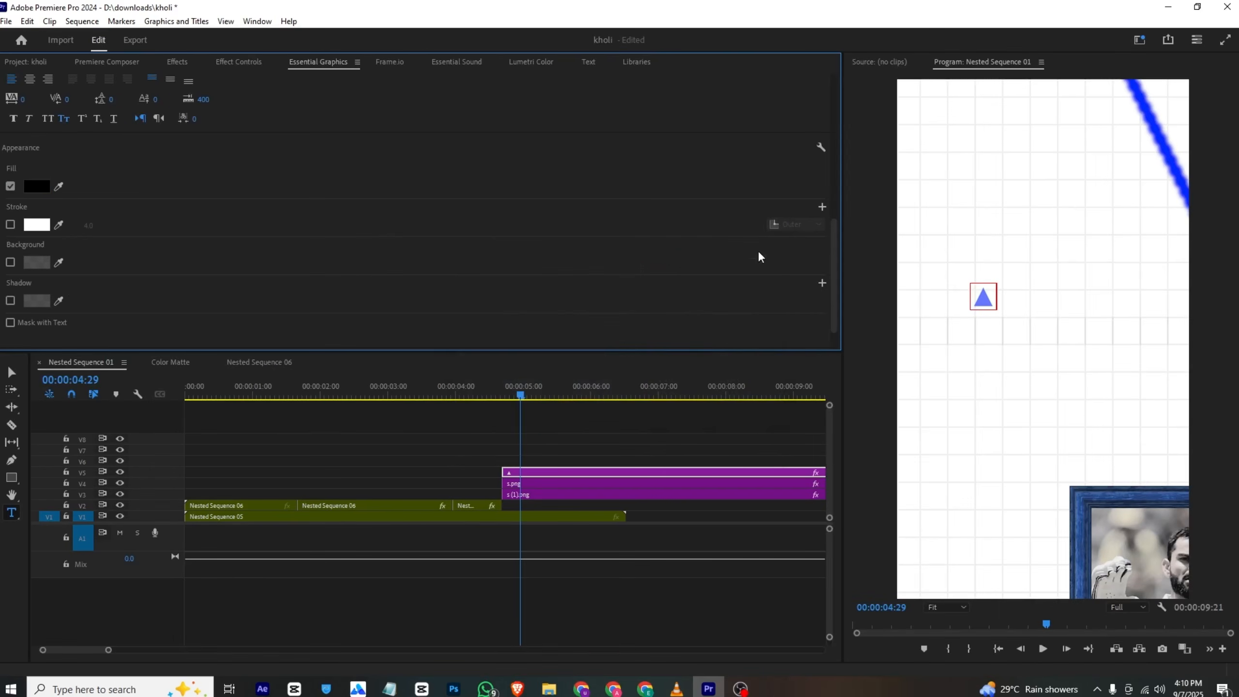
# - Select the triangle character inside its text layer and set its fill colour to black, 000000
pyautogui.click(981, 298)
pyautogui.doubleClick(981, 297)
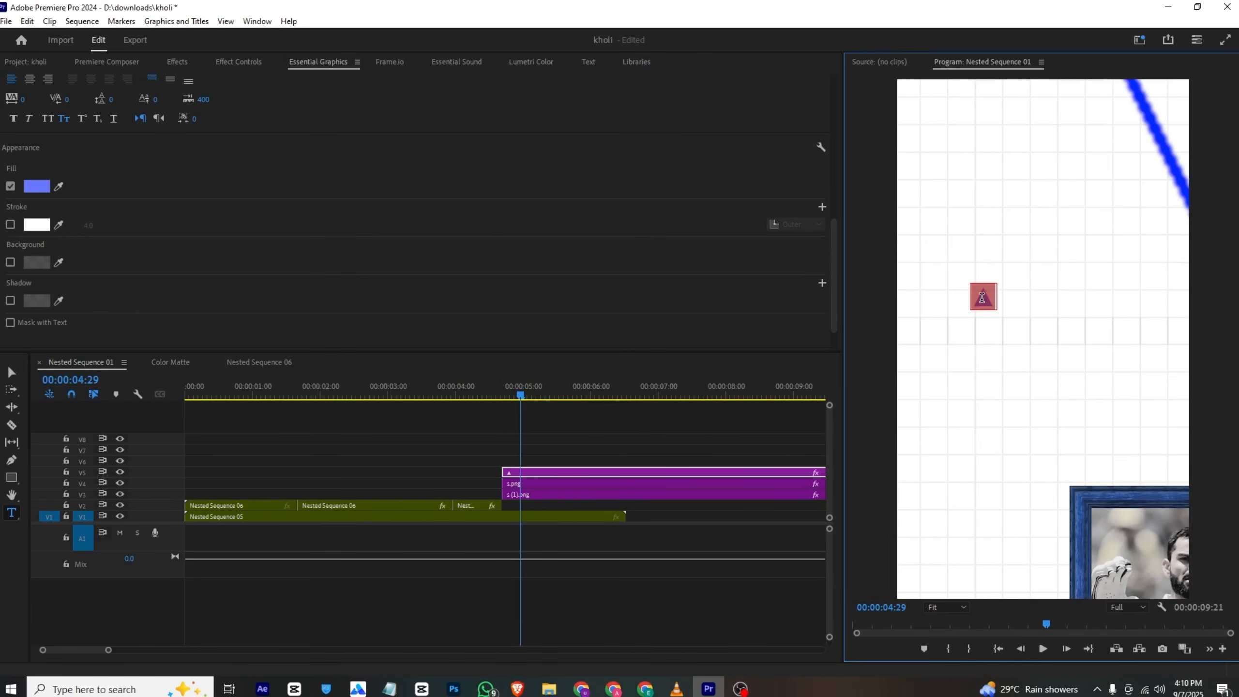
pyautogui.click(37, 185)
pyautogui.click(464, 269)
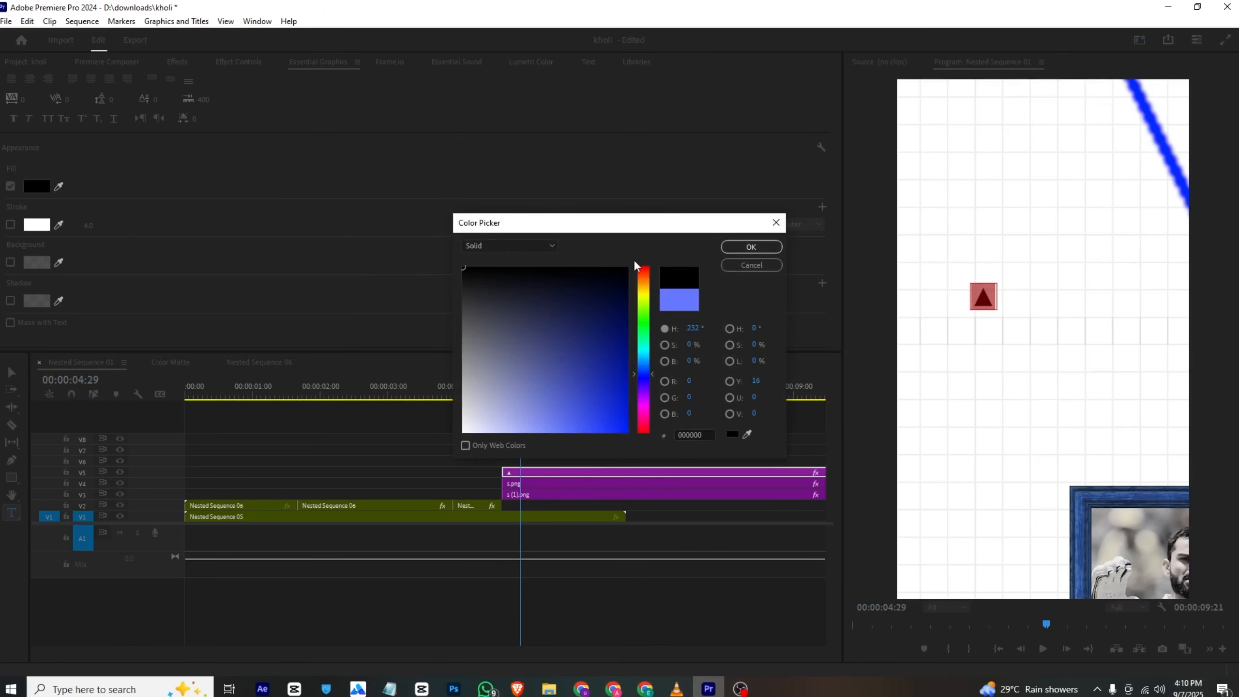
pyautogui.click(750, 248)
# - Set the V5 triangle graphic's Vector Motion position to 413, 1201
pyautogui.click(233, 61)
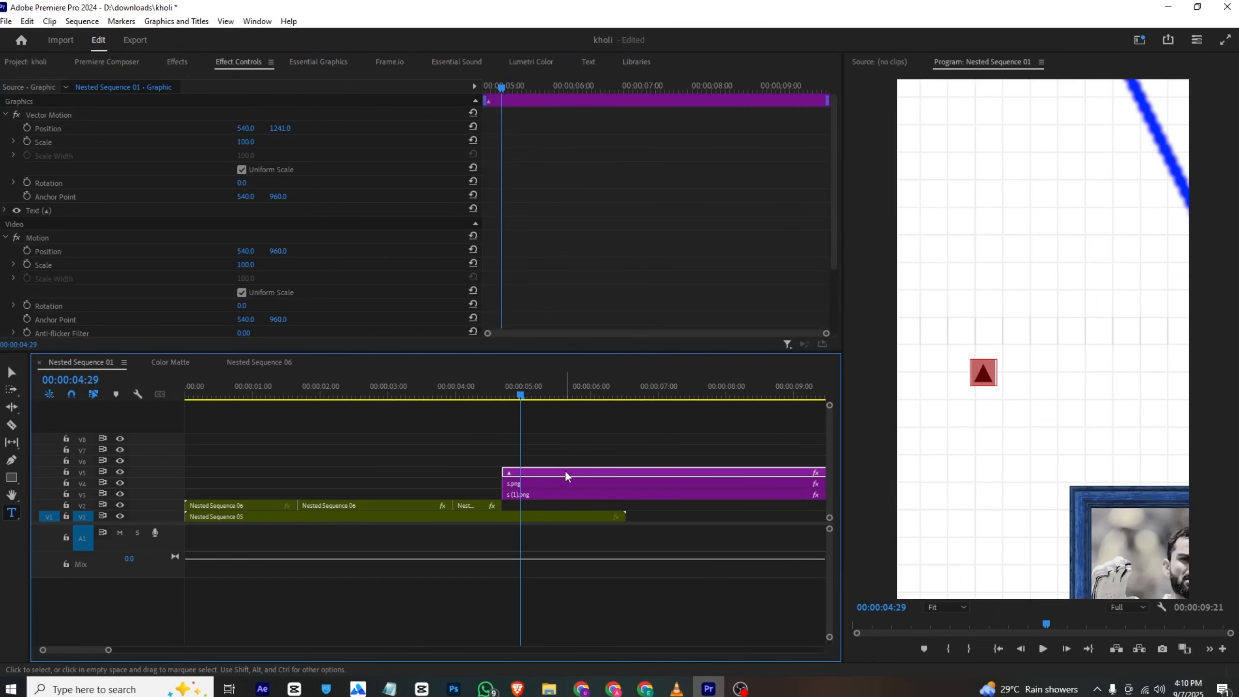
pyautogui.click(540, 446)
pyautogui.click(550, 474)
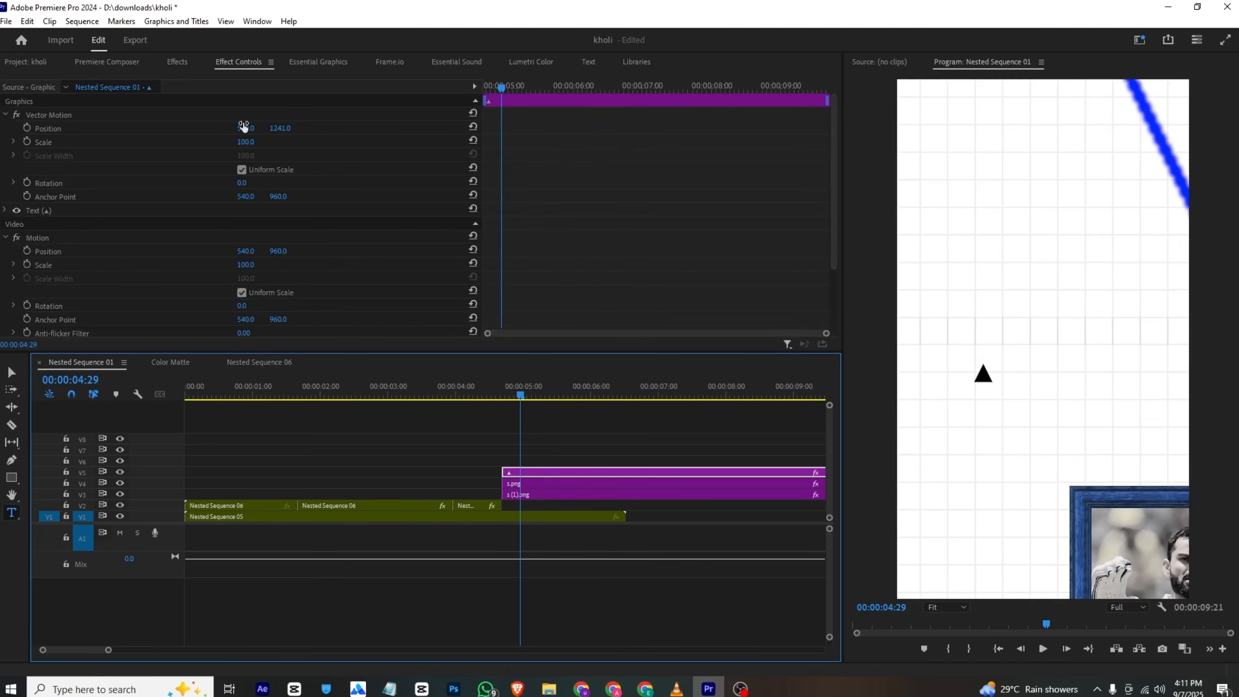
pyautogui.moveTo(244, 127); pyautogui.dragTo(181, 128)
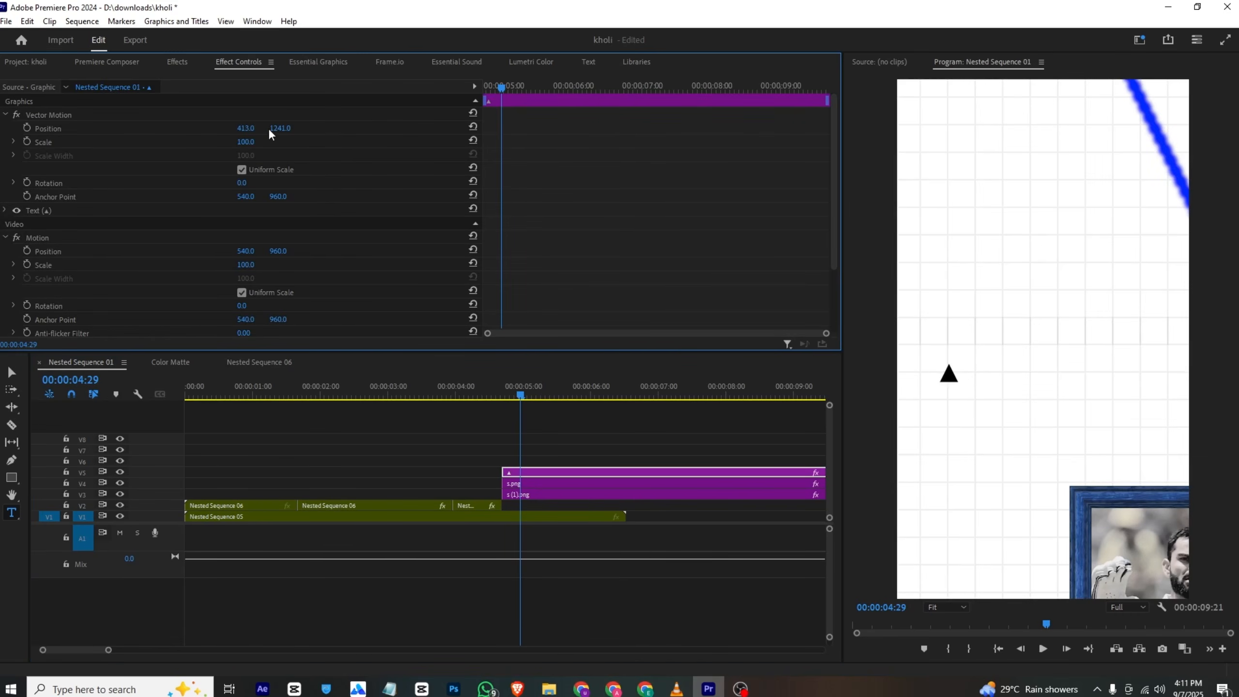
pyautogui.moveTo(269, 129); pyautogui.dragTo(247, 129)
# - Duplicate the triangle onto V6 and V7 with horizontal positions of about 790 and 1158, and check the VLC reference
pyautogui.moveTo(543, 468); pyautogui.dragTo(542, 462)
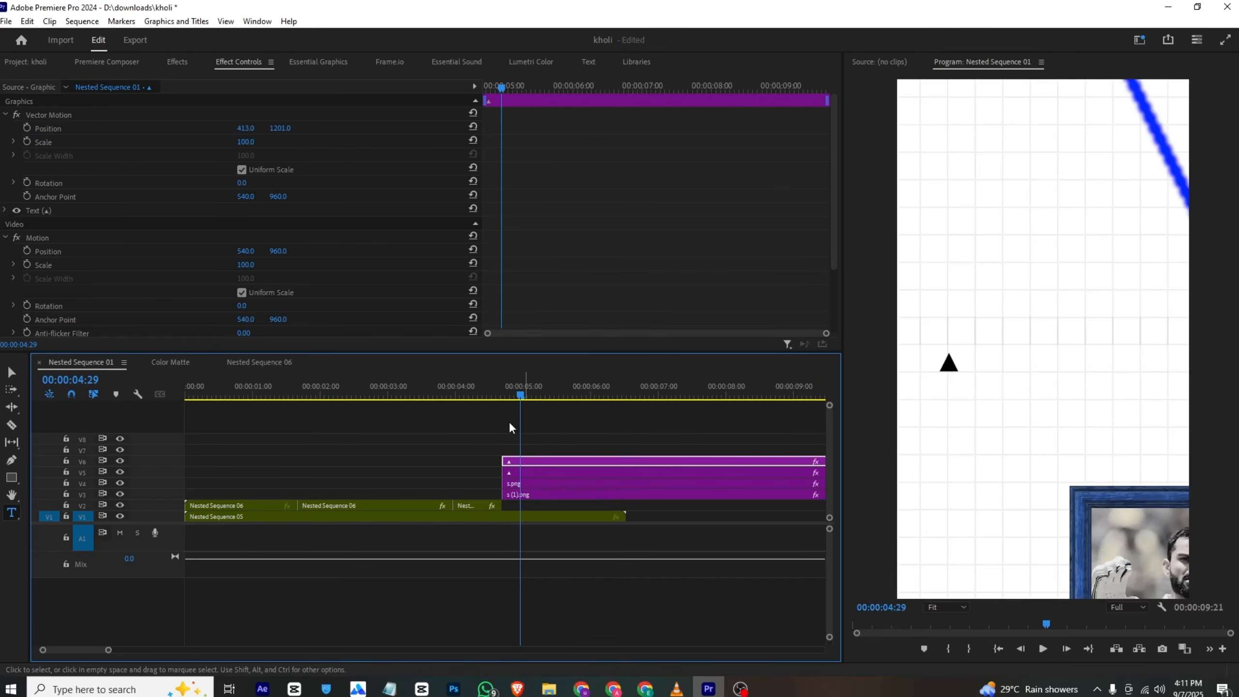
pyautogui.moveTo(246, 128); pyautogui.dragTo(429, 128)
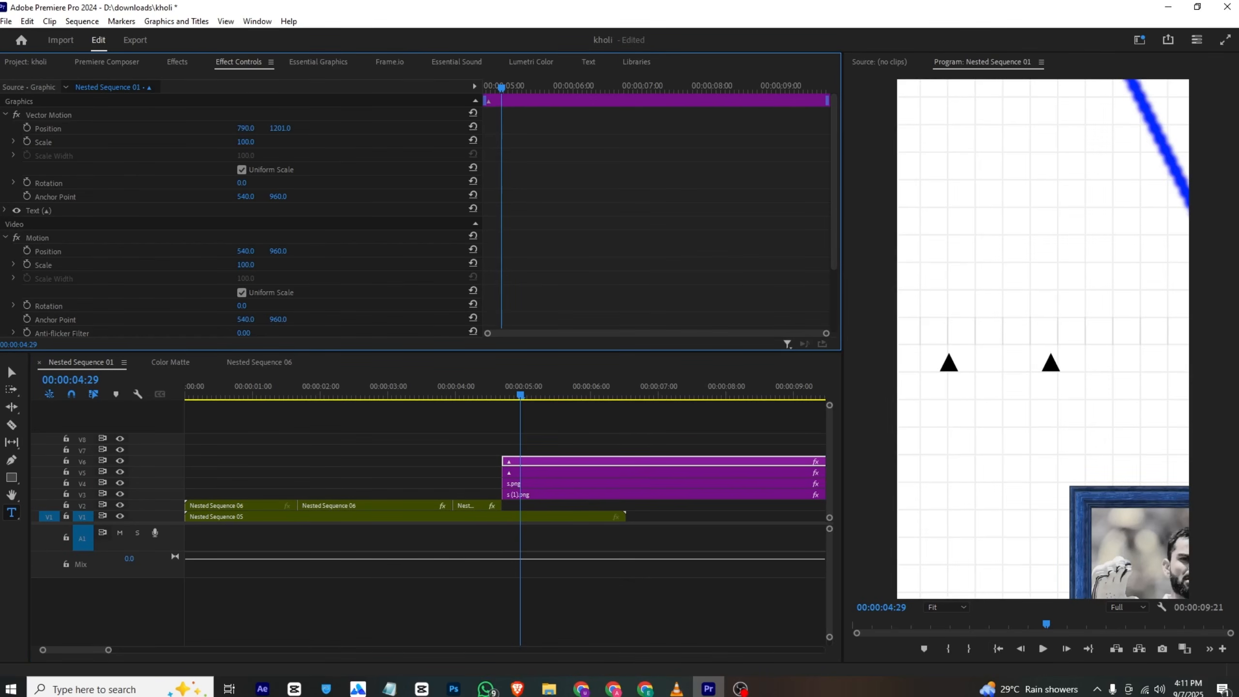
pyautogui.moveTo(593, 460); pyautogui.dragTo(592, 450)
pyautogui.moveTo(244, 128); pyautogui.dragTo(423, 128)
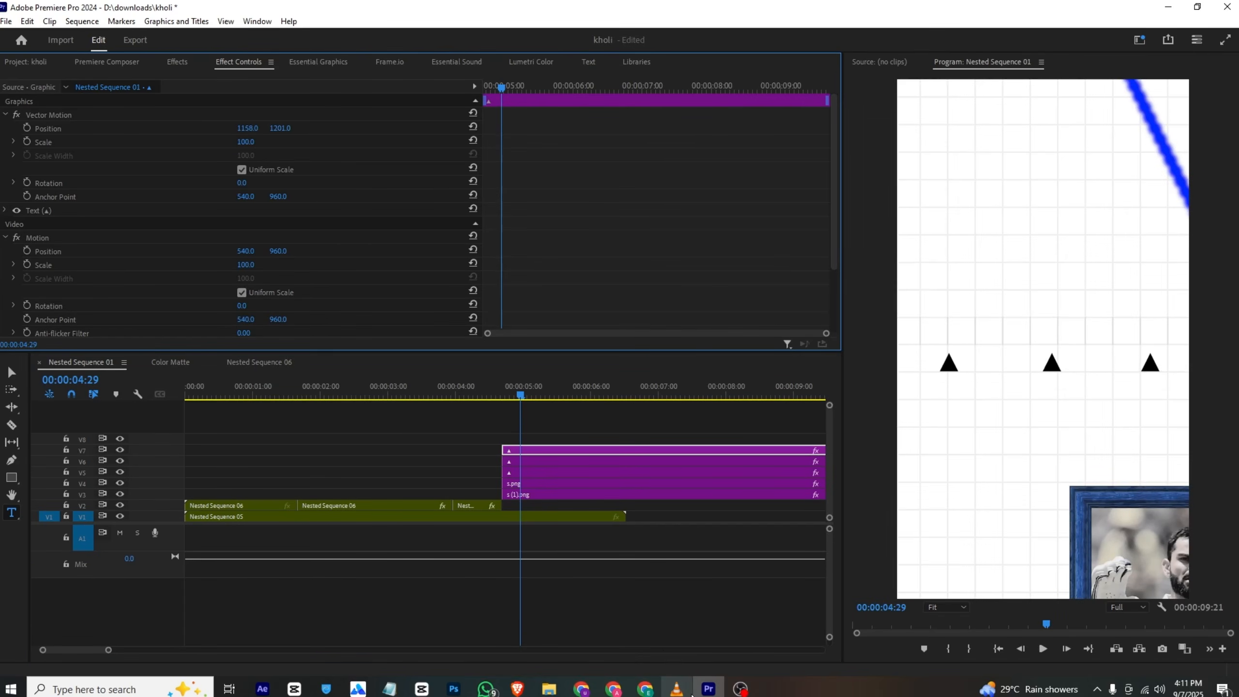
pyautogui.click(676, 689)
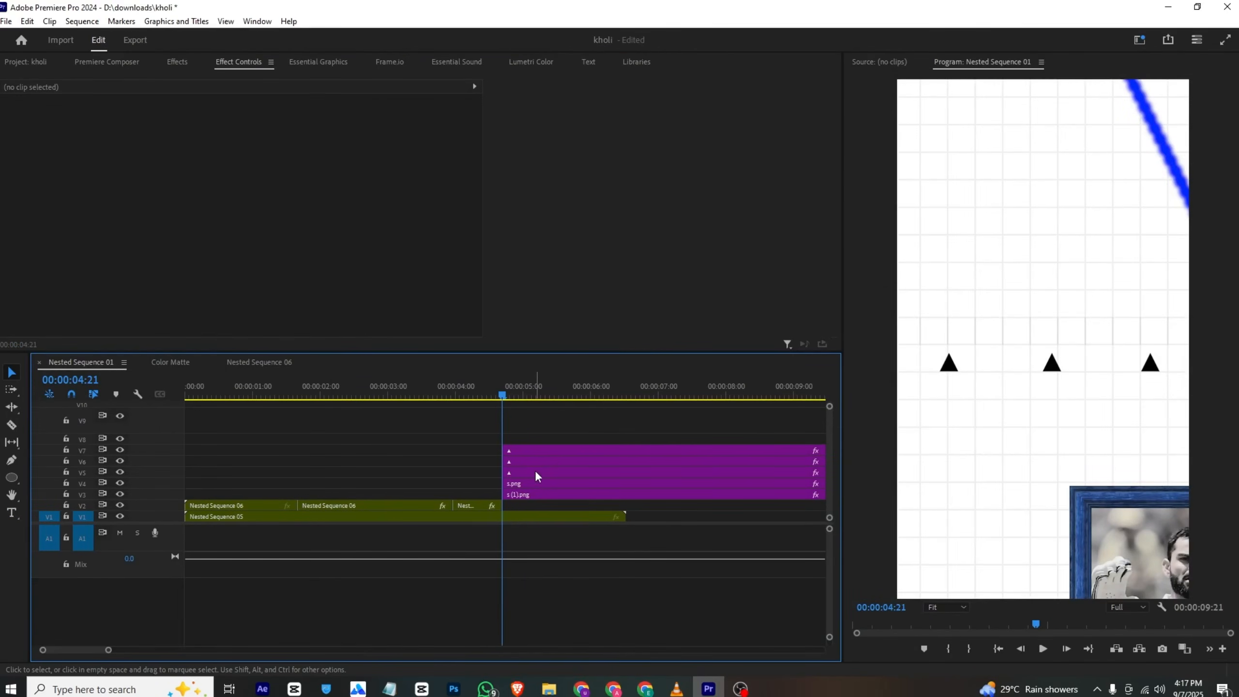
# - Place the Virat-kohli-3.jpg.png photo on V8 starting at 00:00:04:21
pyautogui.click(560, 451)
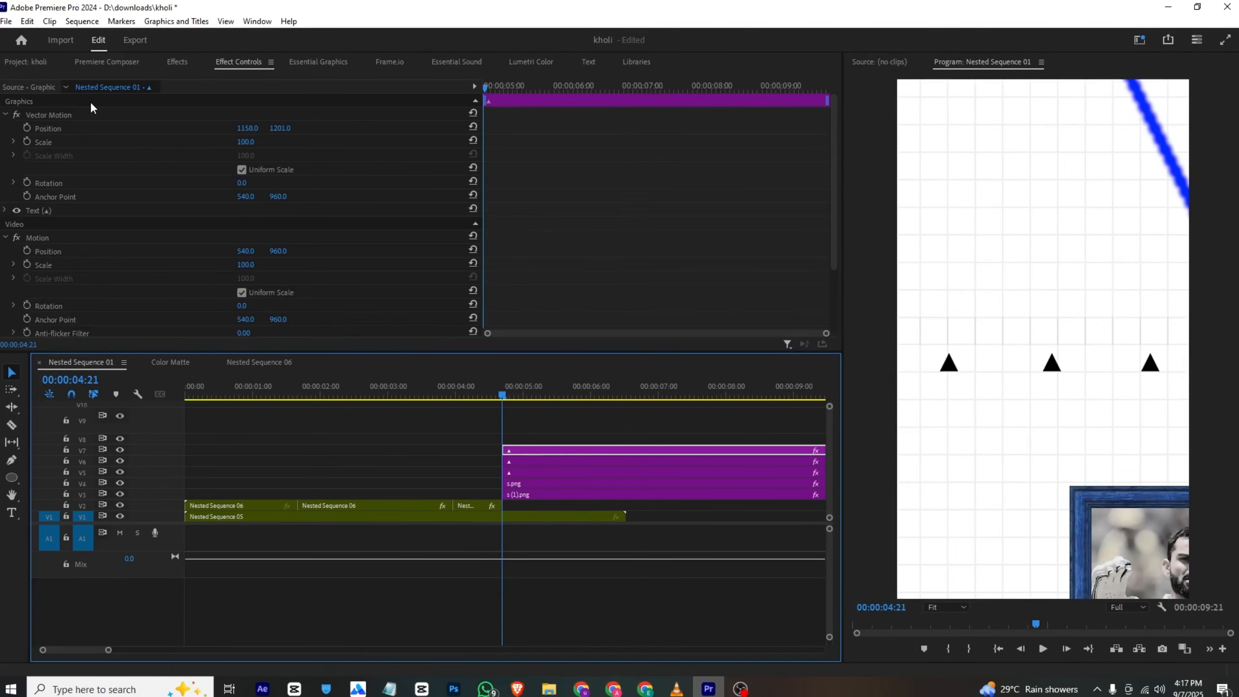
pyautogui.click(32, 62)
pyautogui.scroll(3, 469, 197)
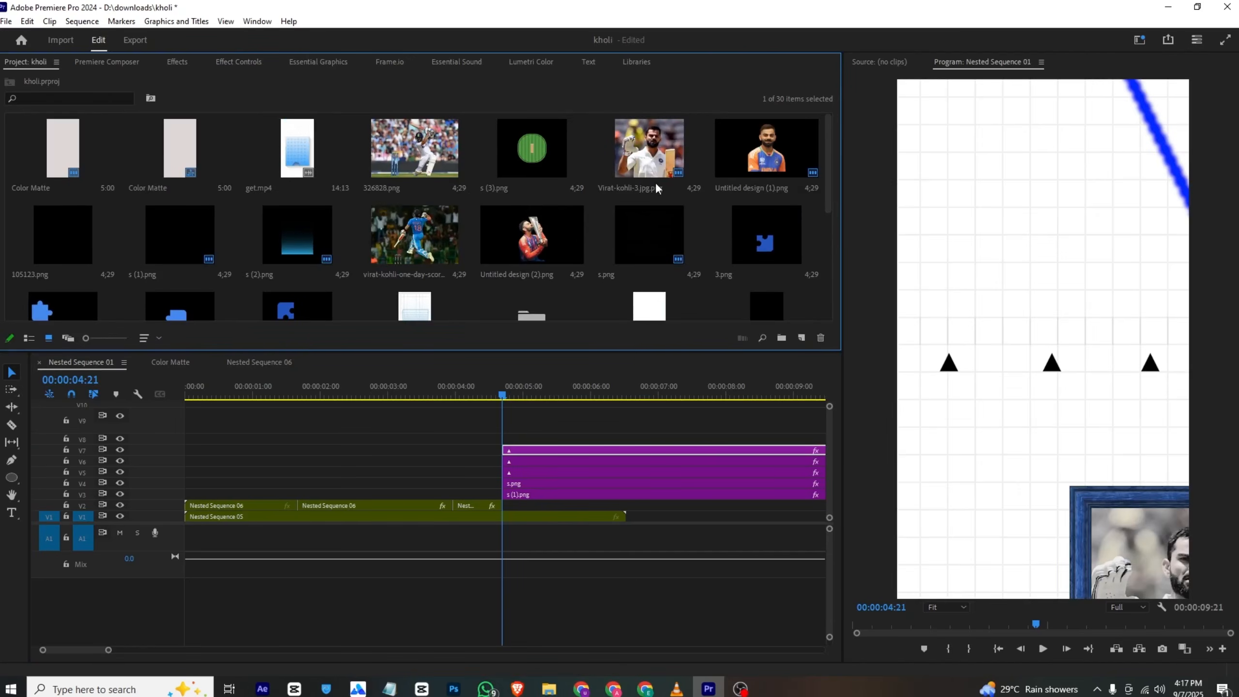
pyautogui.moveTo(659, 189); pyautogui.dragTo(540, 441)
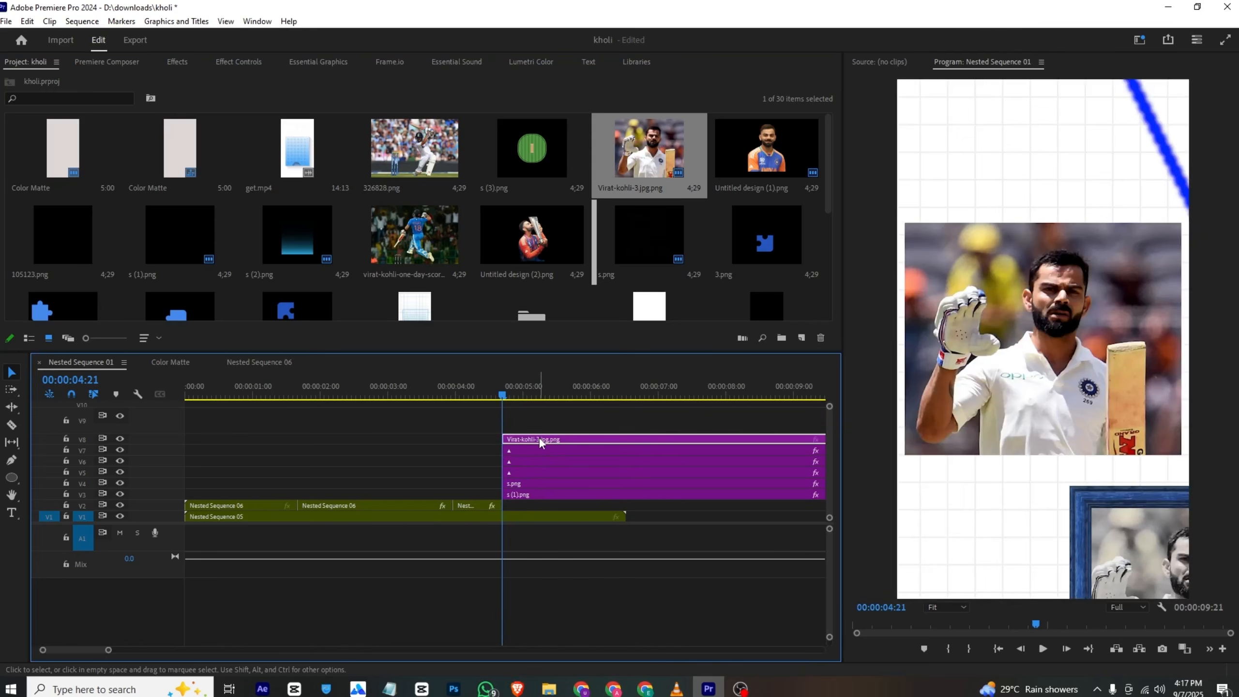
# - Draw a four-point opacity mask around the face in the V8 photo, cropping it to a near-square above the middle triangle
pyautogui.click(224, 61)
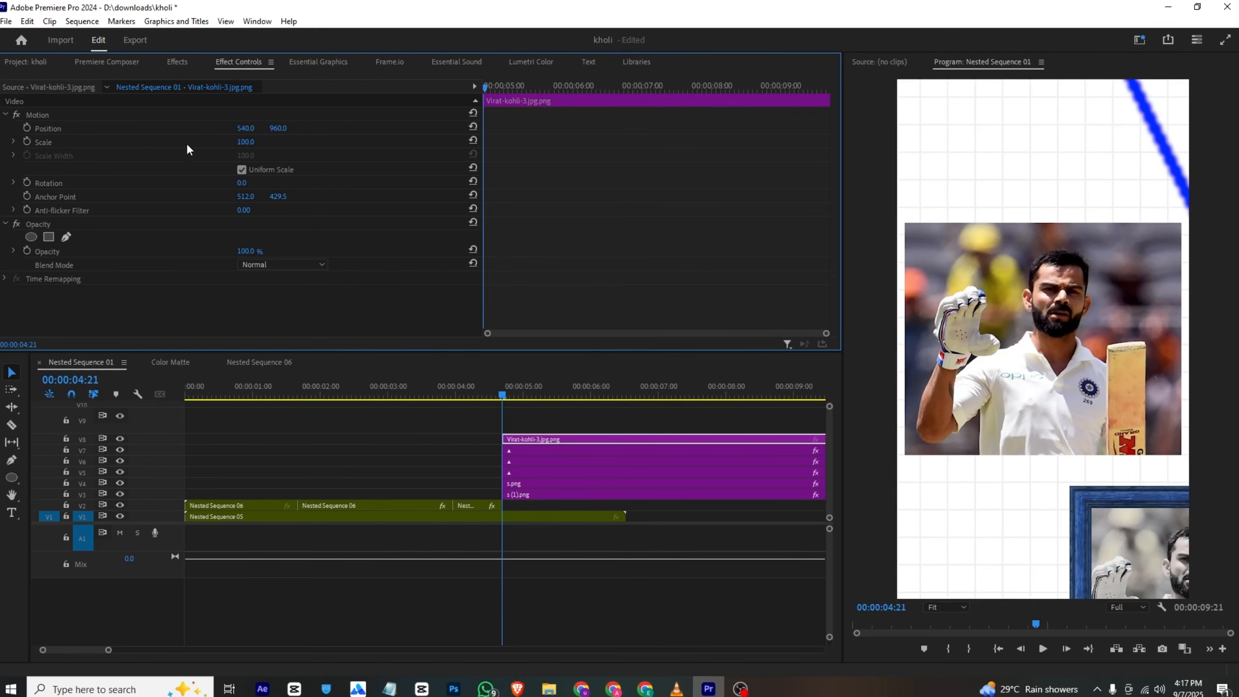
pyautogui.click(66, 238)
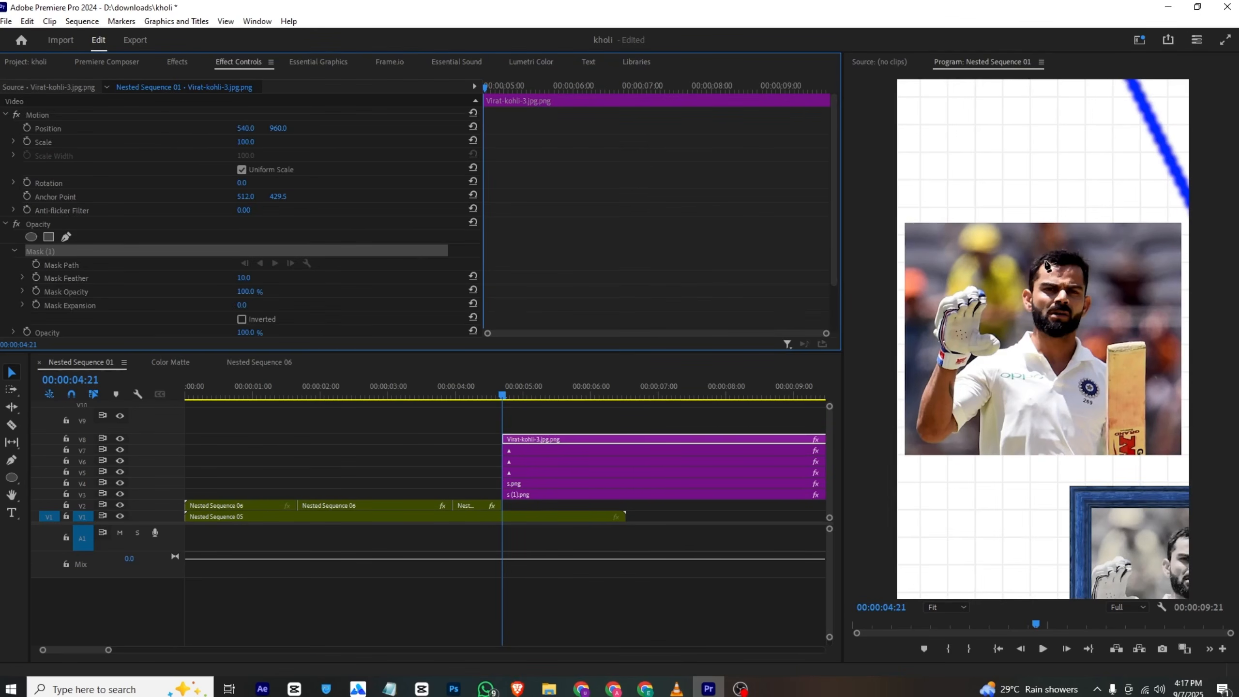
pyautogui.click(1012, 244)
pyautogui.click(1104, 245)
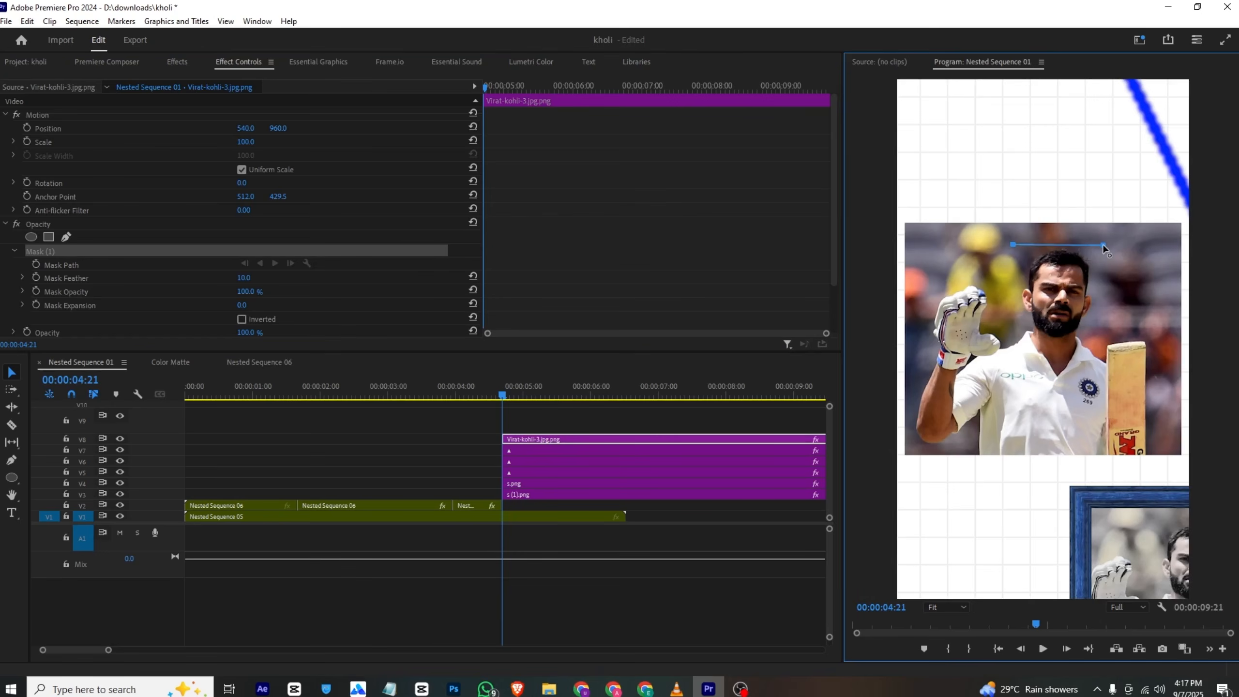
pyautogui.click(1106, 345)
pyautogui.click(1007, 344)
pyautogui.click(1013, 245)
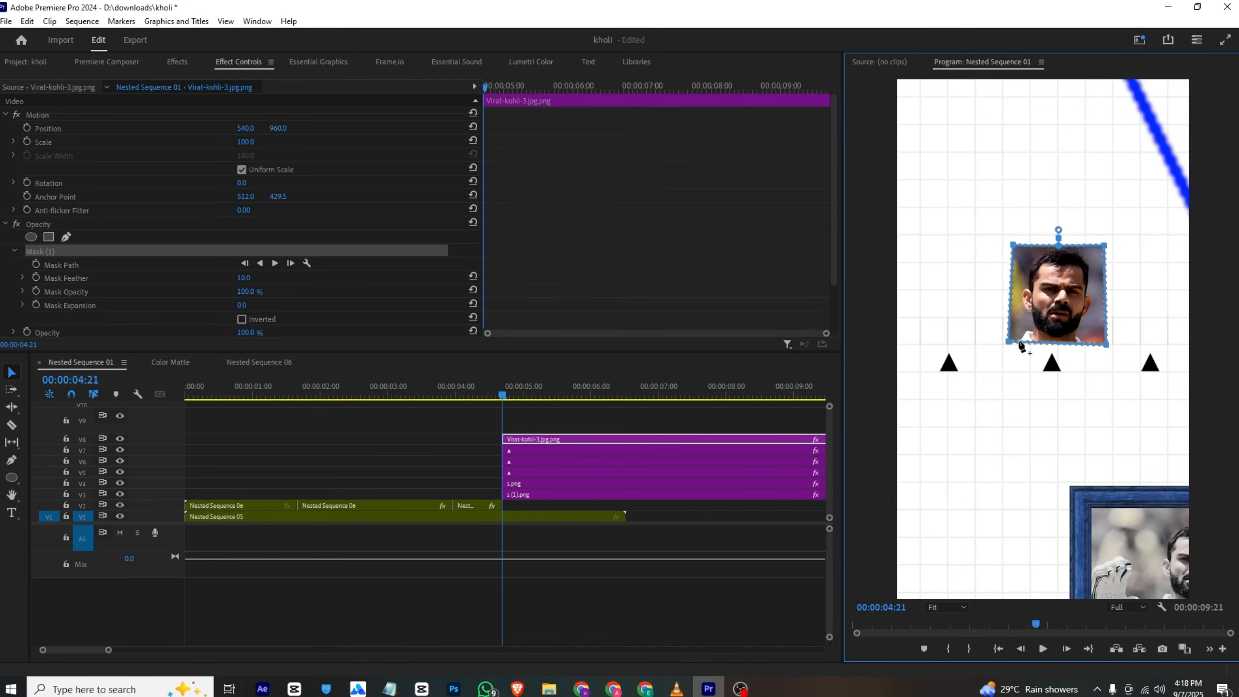
pyautogui.moveTo(1009, 341); pyautogui.dragTo(1010, 342)
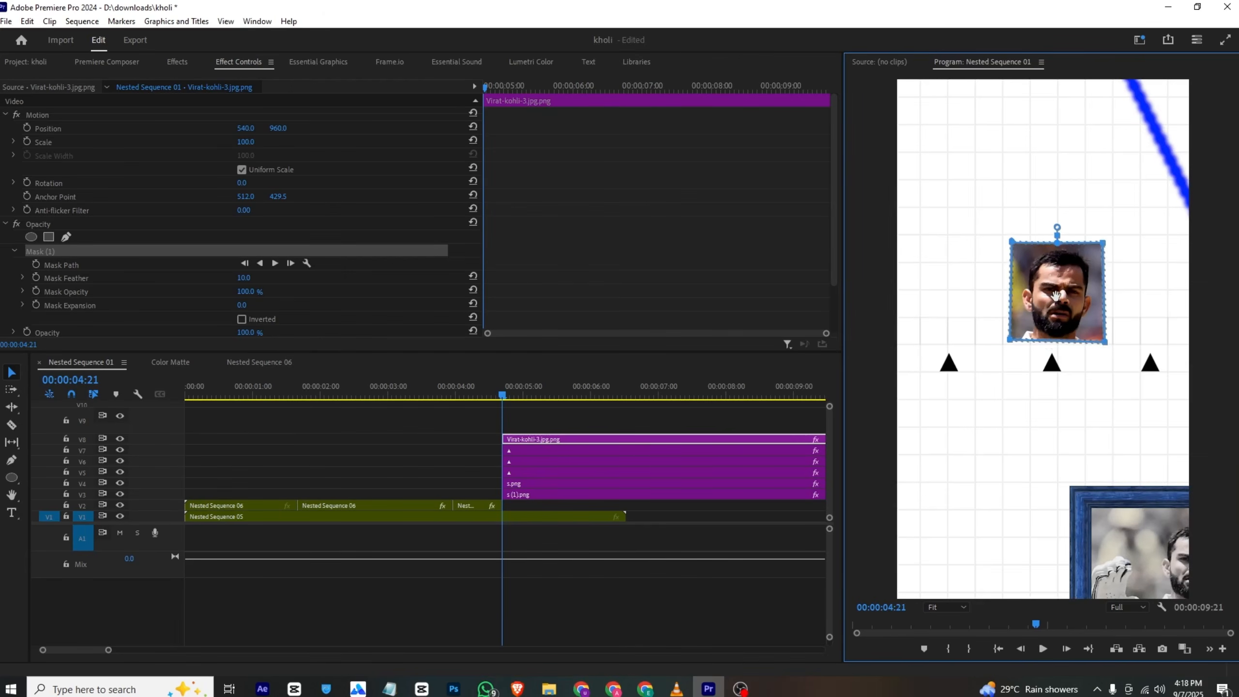
# - Set the face mask's feather to 0 on the V8 photo
pyautogui.click(627, 426)
pyautogui.click(623, 436)
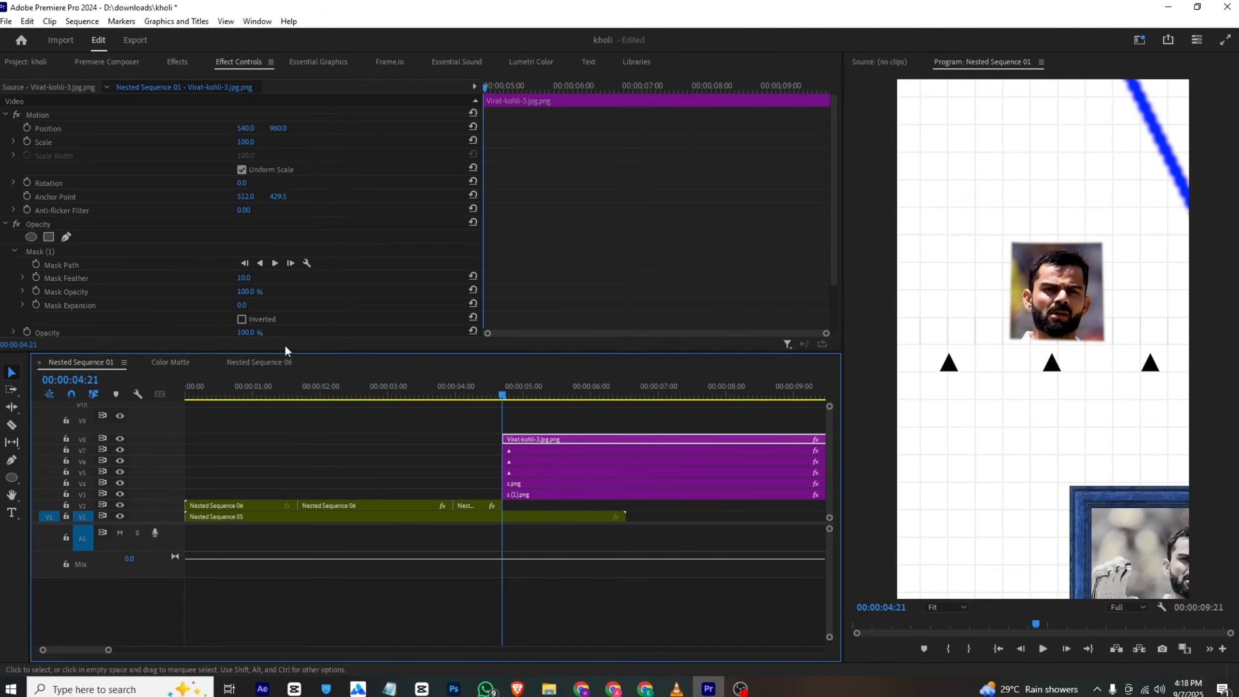
pyautogui.moveTo(248, 278); pyautogui.dragTo(224, 277)
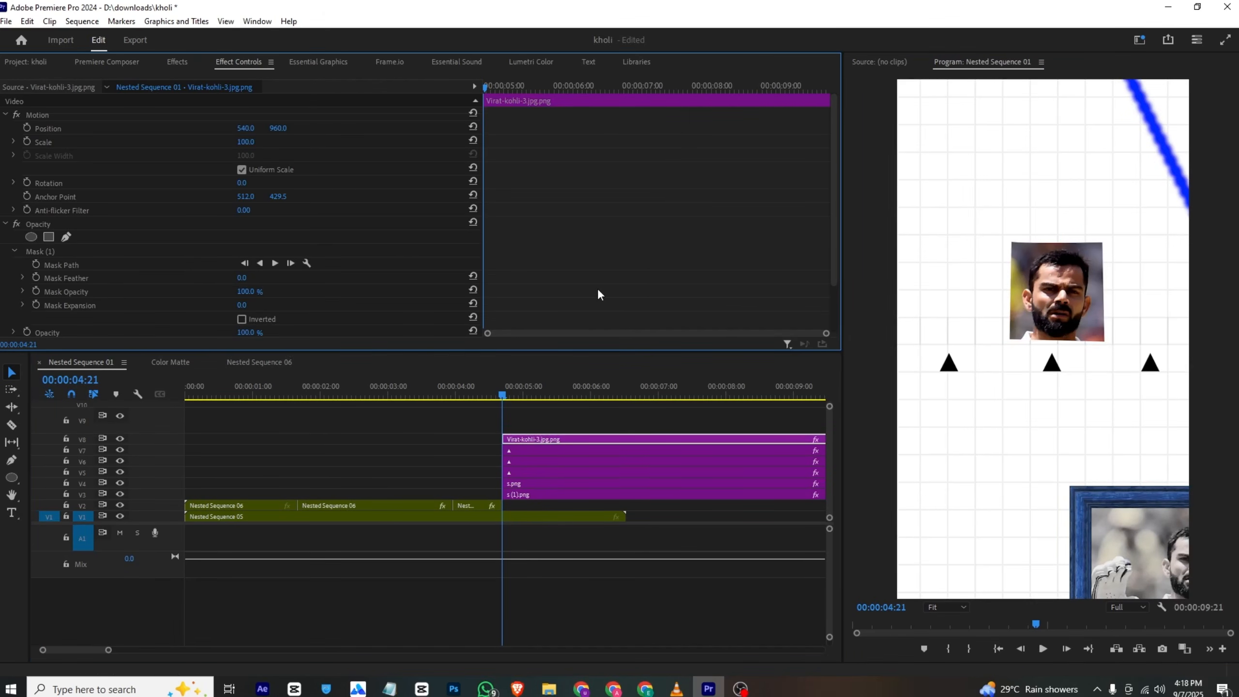
# - Find the Roughen Edges effect and nest the masked Virat-kohli-3.jpg.png clip on V8
pyautogui.click(177, 61)
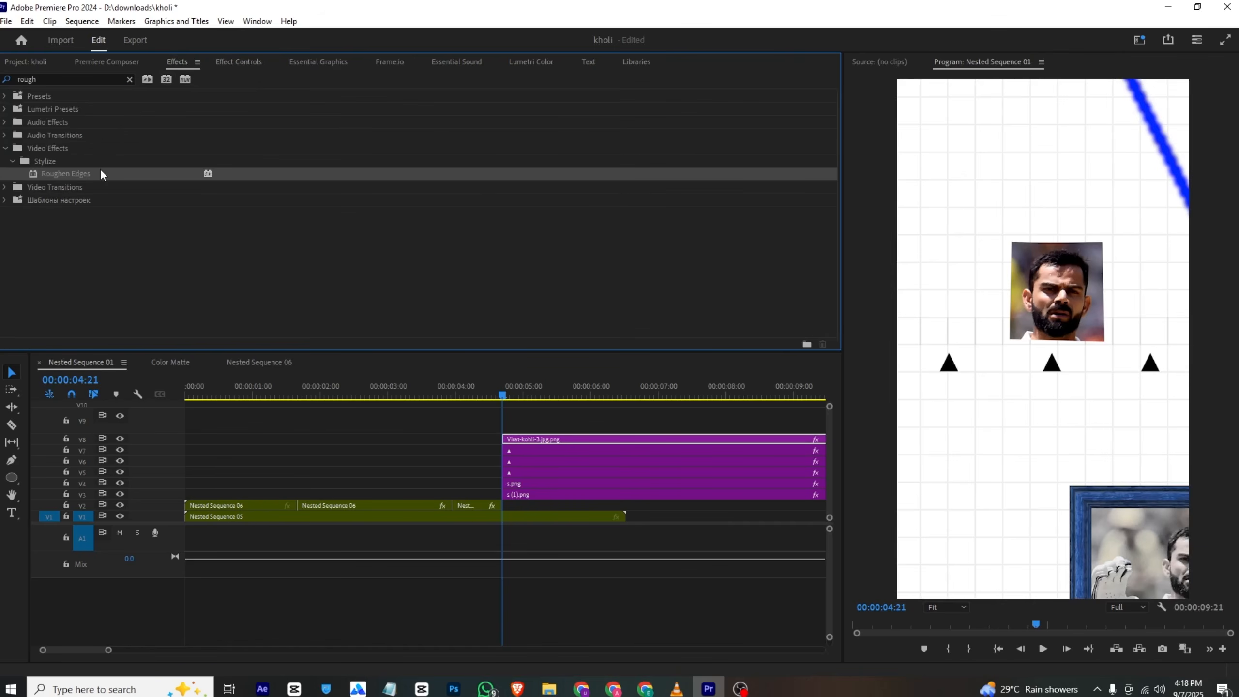
pyautogui.moveTo(100, 172); pyautogui.dragTo(644, 436)
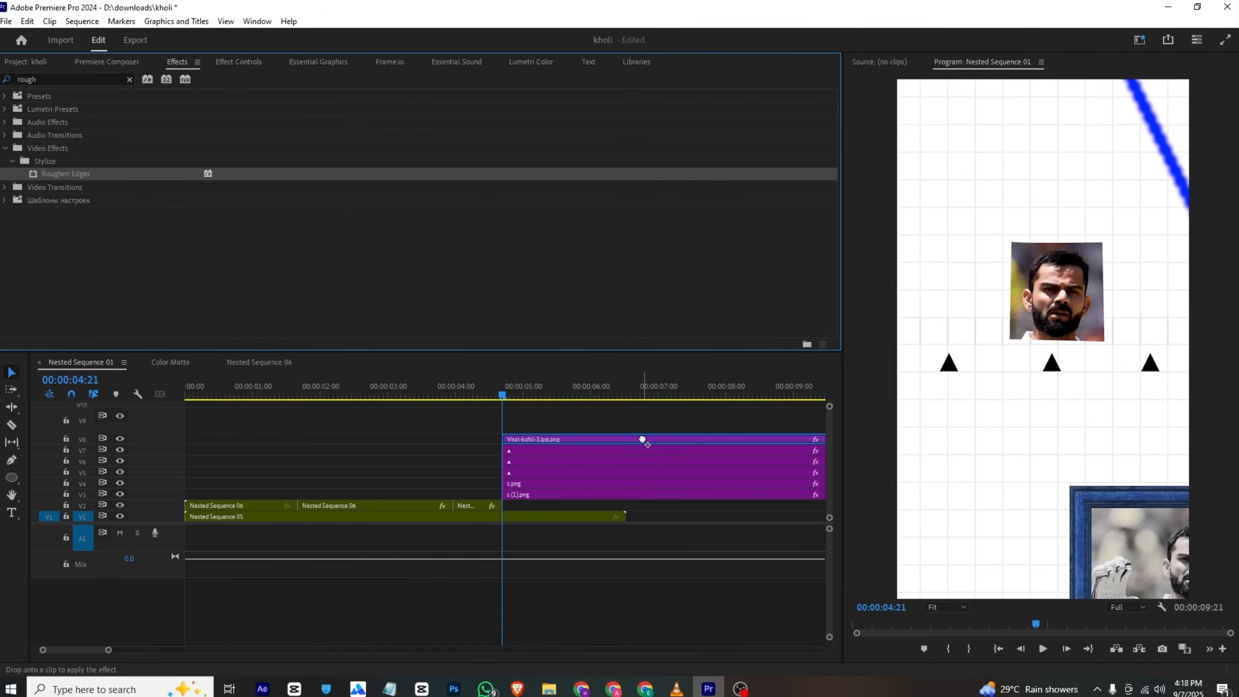
pyautogui.rightClick(554, 436)
pyautogui.click(586, 367)
pyautogui.click(600, 359)
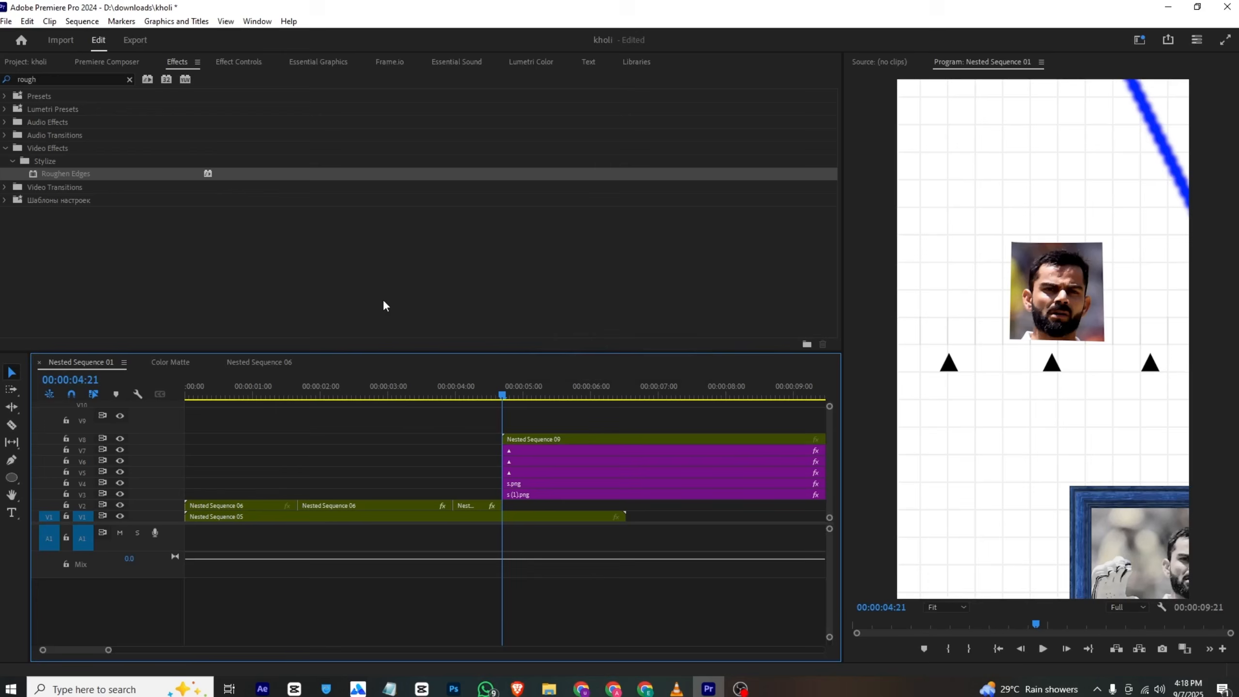
# - Apply Roughen Edges to the nested photo on V8 with edge type Cut and a border of 20 to round its corners
pyautogui.moveTo(113, 170); pyautogui.dragTo(514, 439)
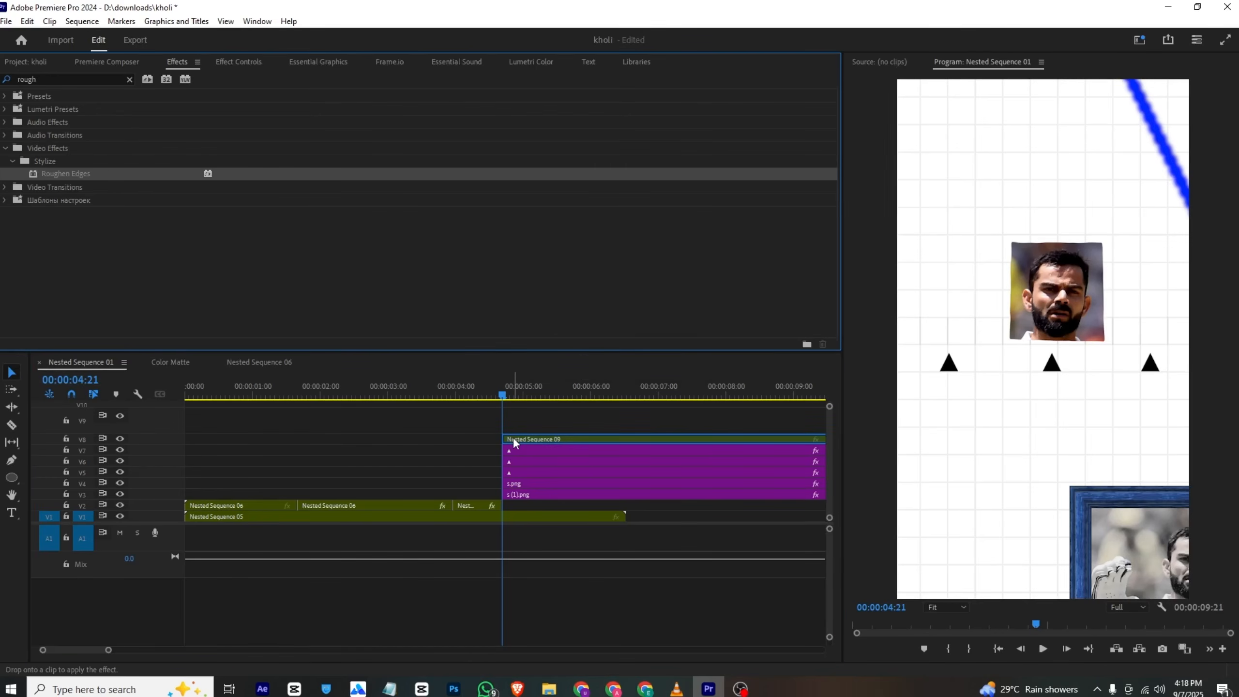
pyautogui.click(239, 62)
pyautogui.scroll(-5, 185, 164)
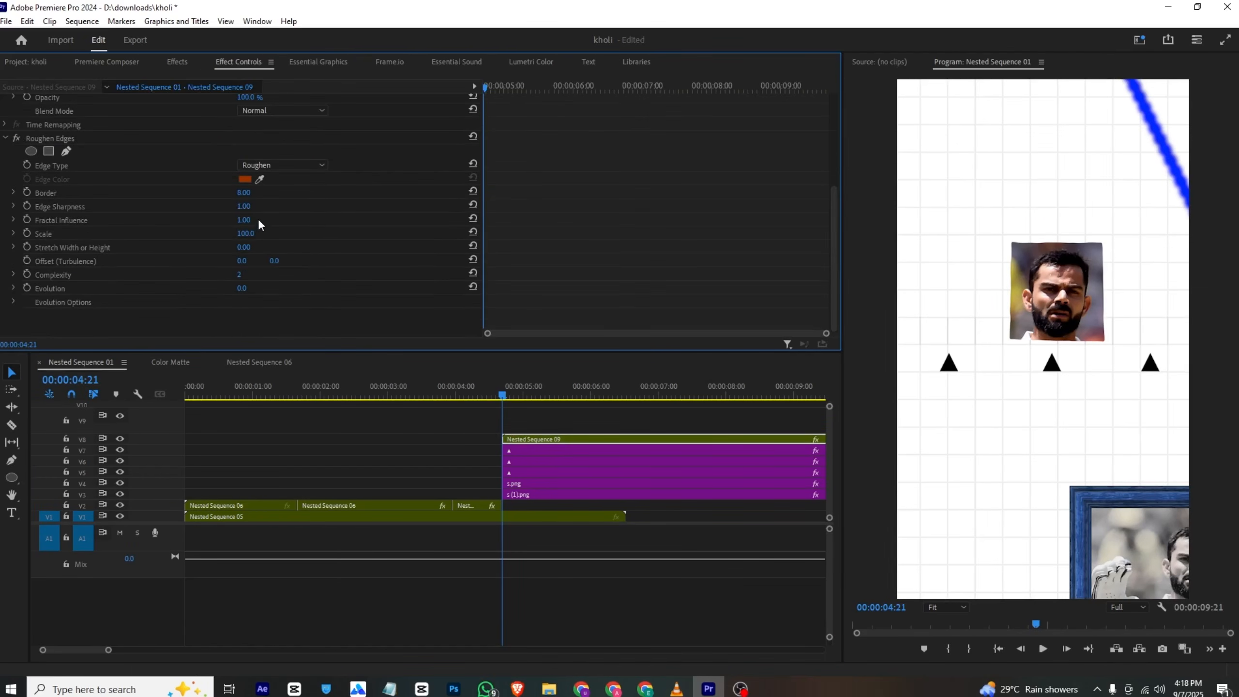
pyautogui.click(271, 166)
pyautogui.click(271, 205)
pyautogui.moveTo(247, 194)
pyautogui.mouseDown()
pyautogui.moveTo(281, 194)
pyautogui.moveTo(258, 207)
pyautogui.mouseUp()
# - Set the nested photo to position 538, 996 and scale 82, with the scale keyframe placed just before 00:00:07:00
pyautogui.scroll(5, 605, 175)
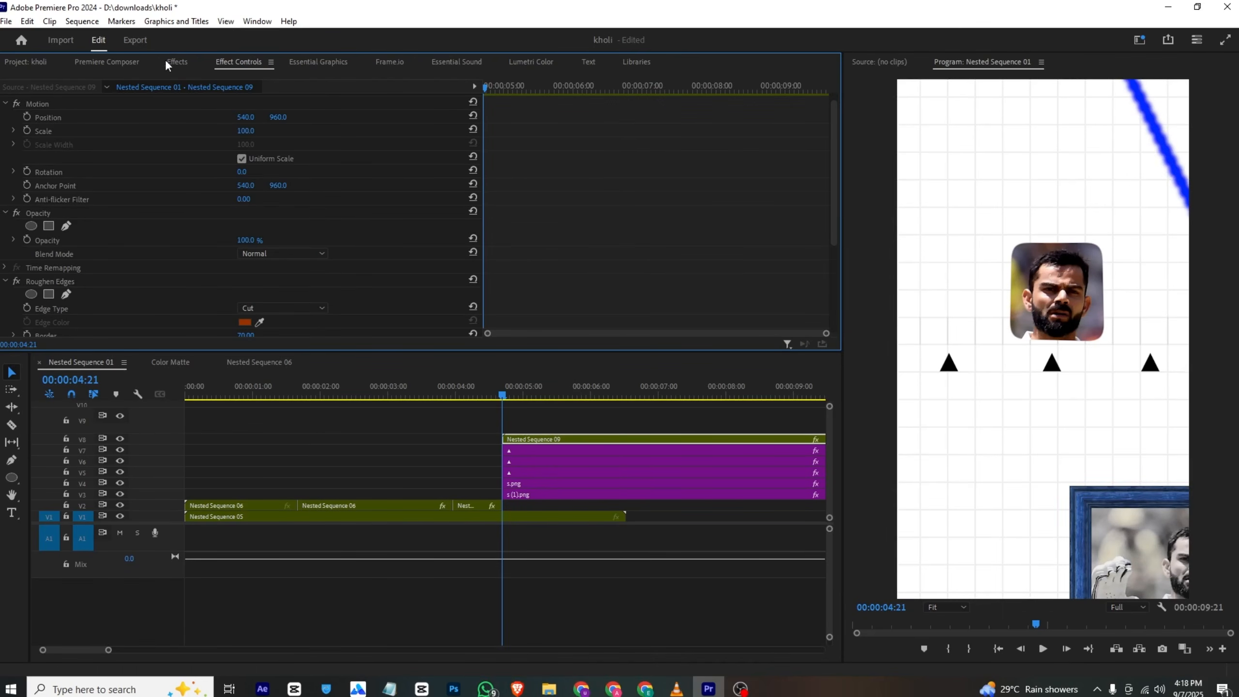
pyautogui.scroll(1, 252, 144)
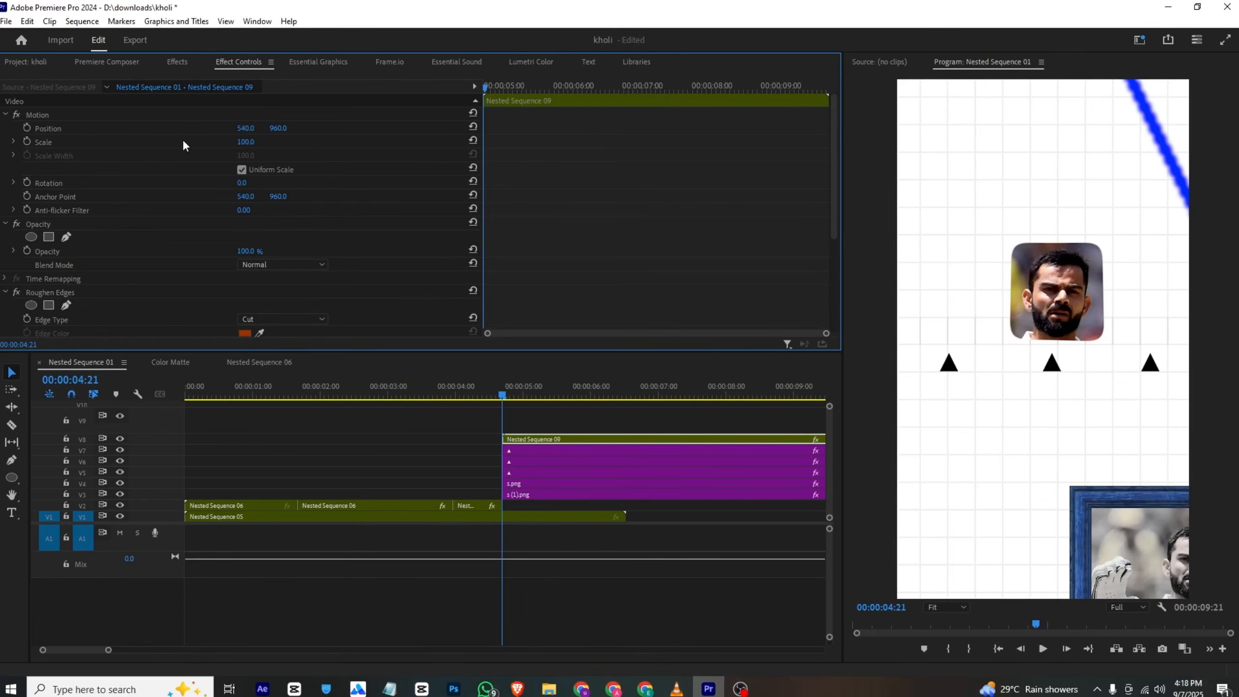
pyautogui.moveTo(251, 130)
pyautogui.mouseDown()
pyautogui.moveTo(235, 129)
pyautogui.moveTo(239, 142)
pyautogui.moveTo(301, 130)
pyautogui.moveTo(245, 132)
pyautogui.mouseUp()
pyautogui.click(284, 128)
pyautogui.click(312, 130)
pyautogui.click(26, 142)
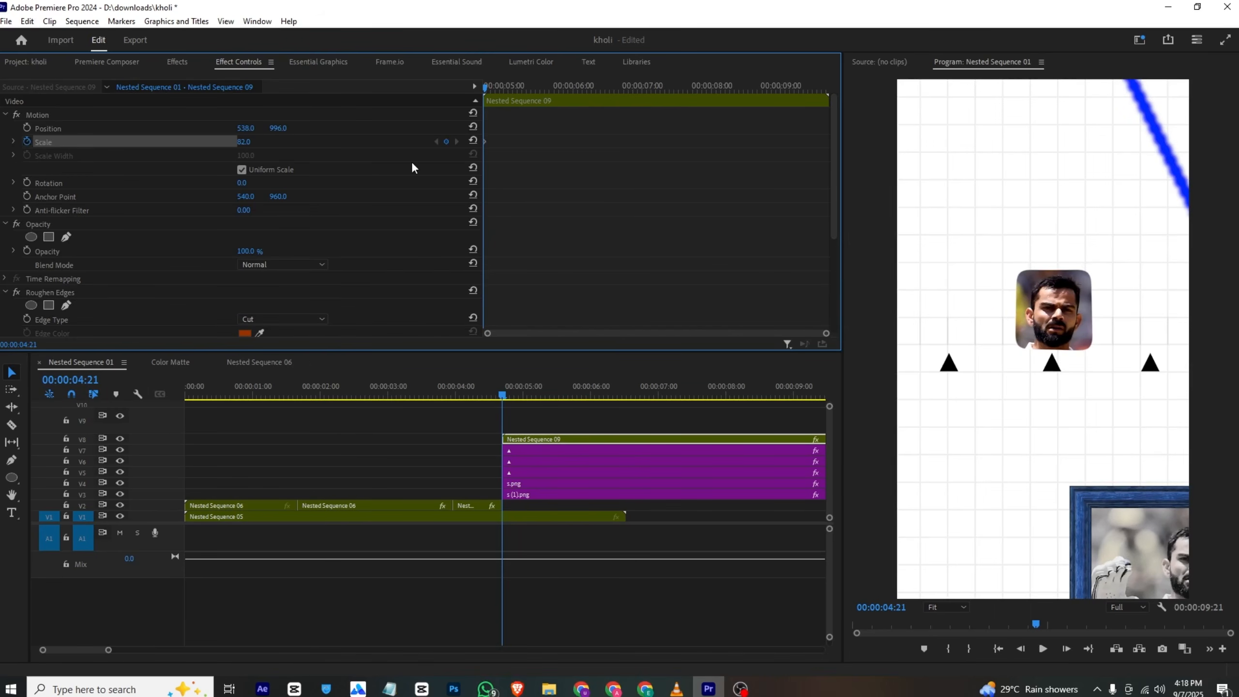
pyautogui.moveTo(485, 142); pyautogui.dragTo(627, 142)
# - Move the nested photo's anchor point to 579.1, 973.2 at the middle triangle and keyframe its scale to 0 at 00:00:04:21
pyautogui.click(63, 199)
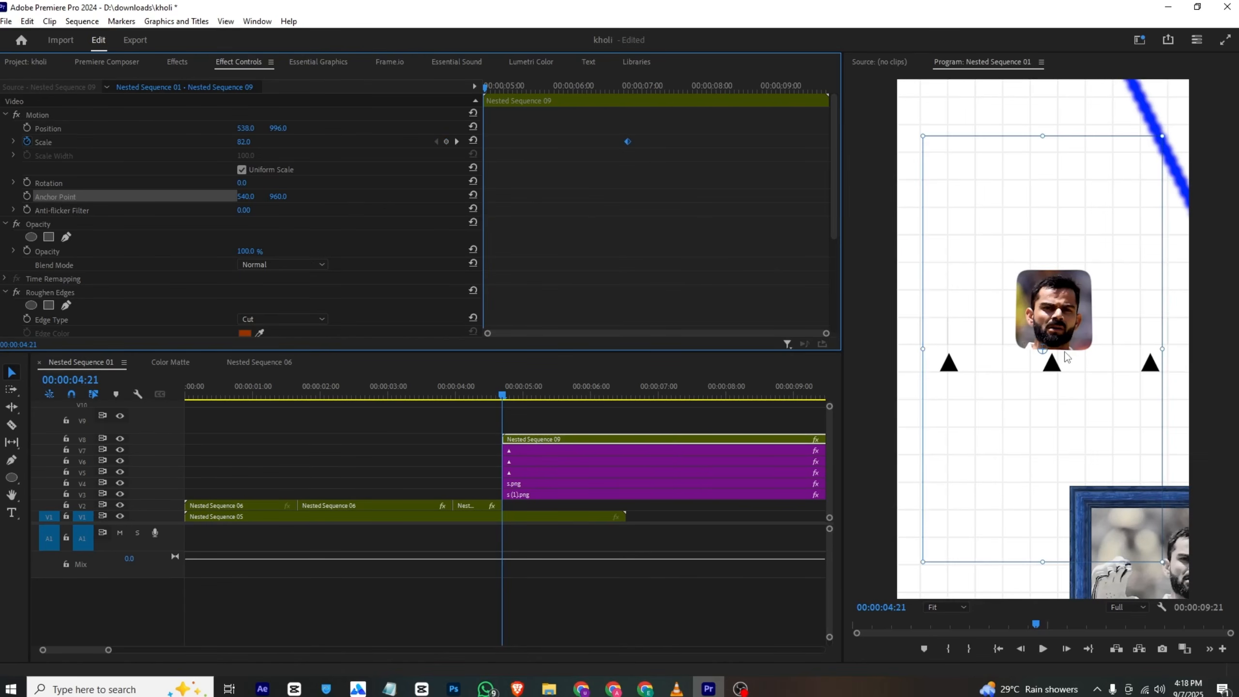
pyautogui.moveTo(1044, 354); pyautogui.dragTo(1056, 361)
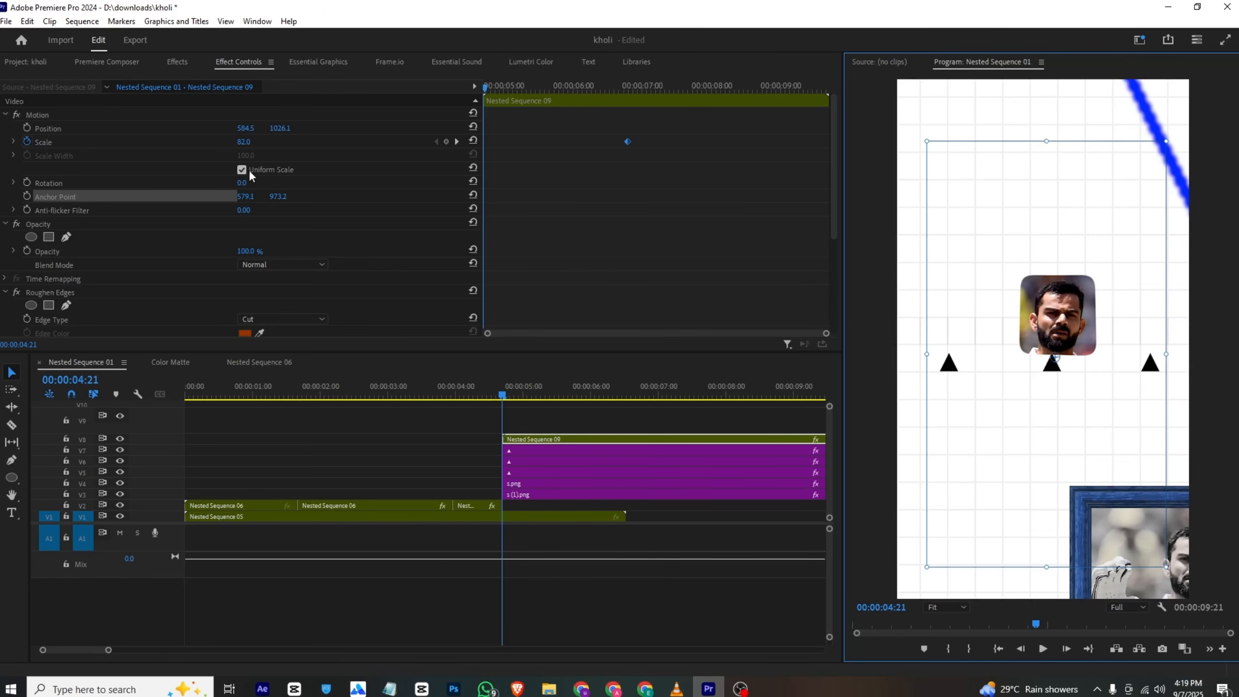
pyautogui.moveTo(240, 141); pyautogui.dragTo(89, 150)
pyautogui.press('space')
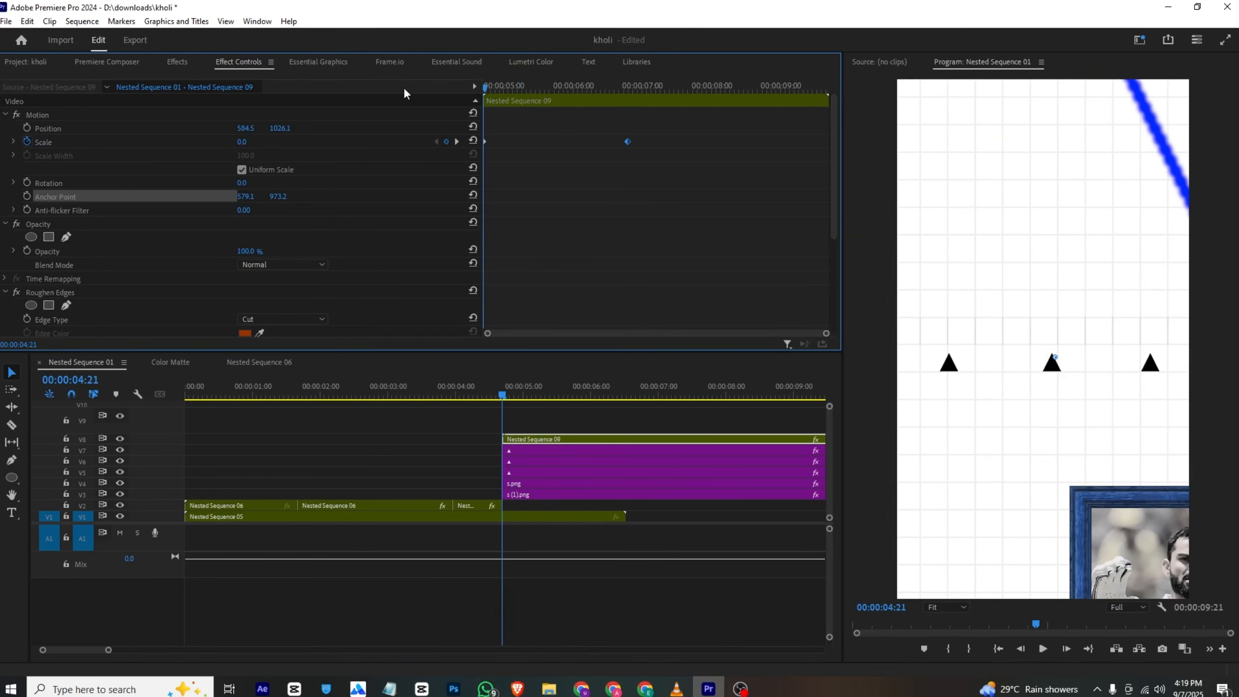
# - Move the nested photo's end scale keyframe to about 00:00:05:11, ease the scale keyframes, and play back the animation
pyautogui.press('space')
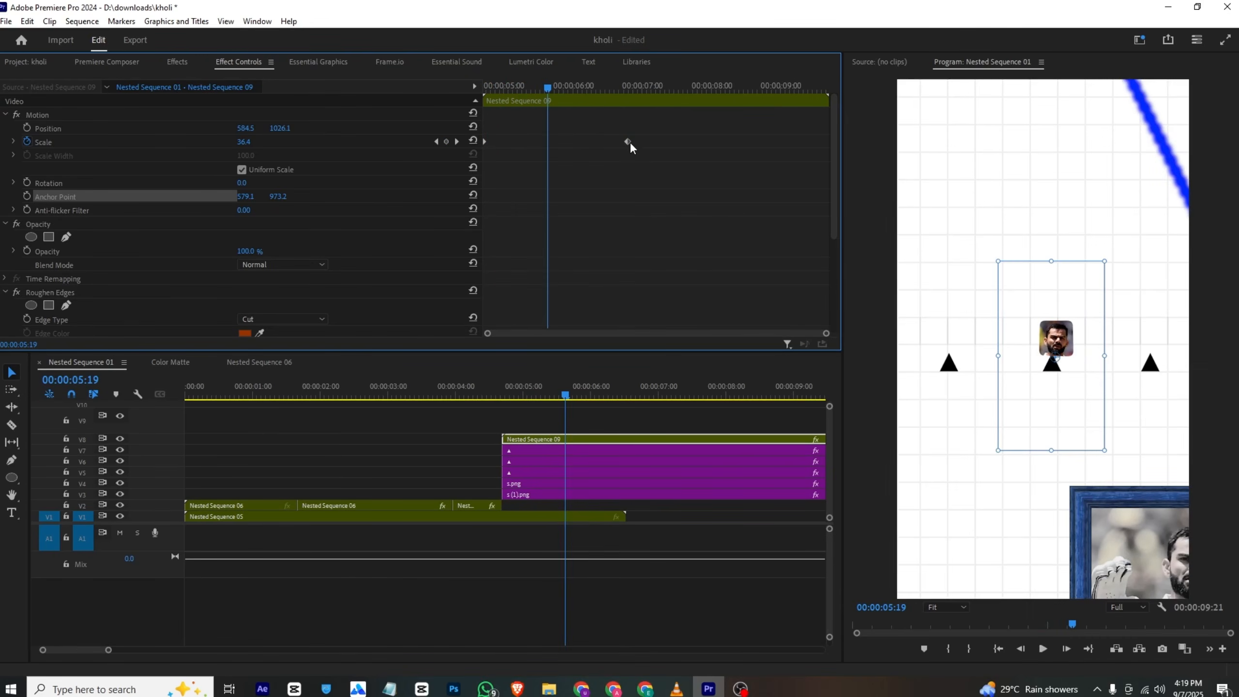
pyautogui.moveTo(628, 141); pyautogui.dragTo(530, 141)
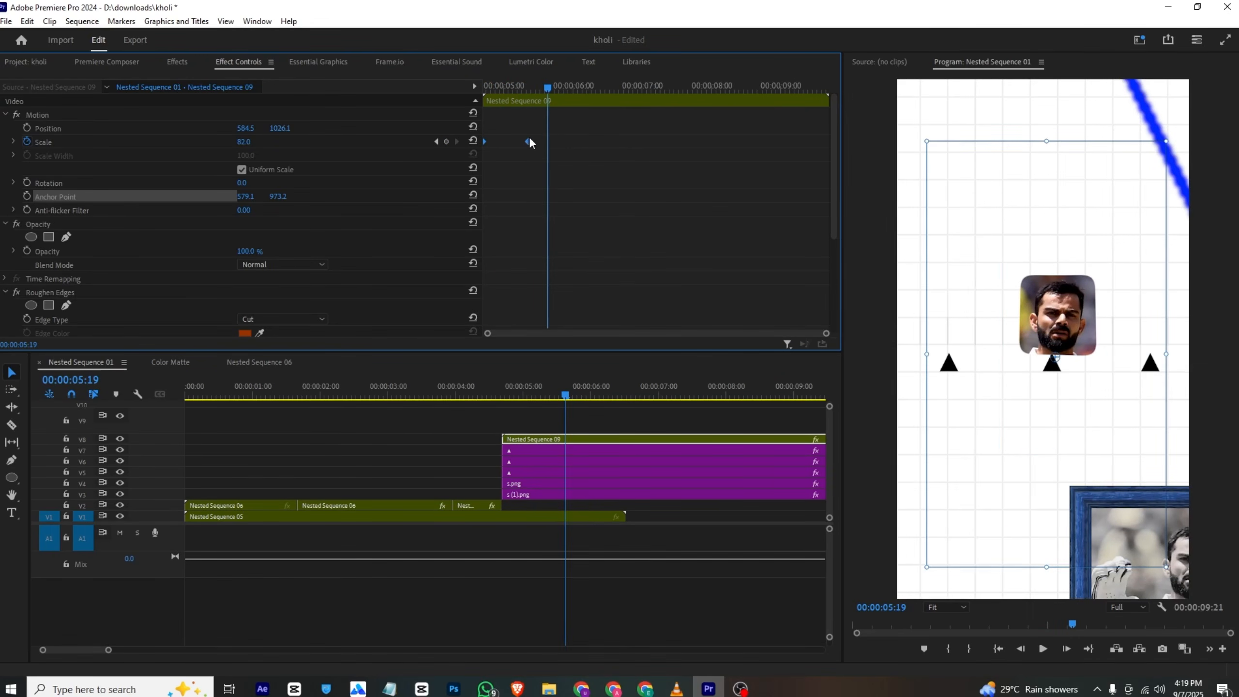
pyautogui.rightClick(529, 138)
pyautogui.click(605, 320)
pyautogui.moveTo(520, 89); pyautogui.dragTo(421, 88)
pyautogui.press('space')
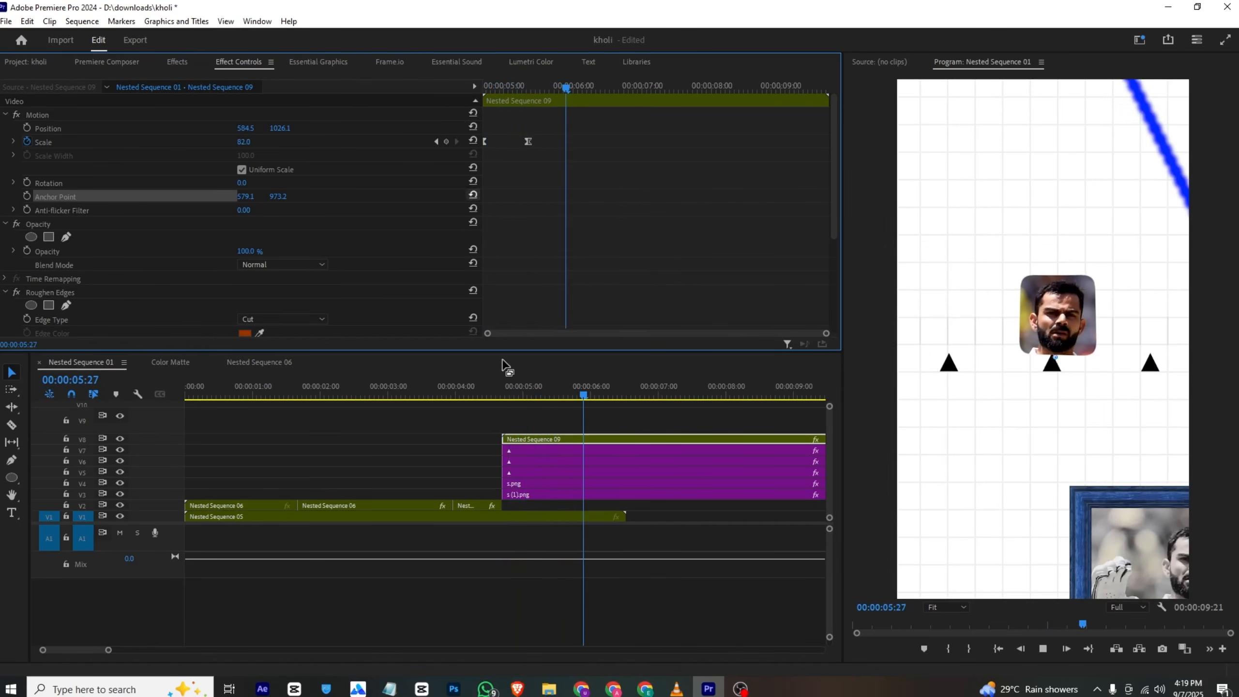
pyautogui.click(677, 689)
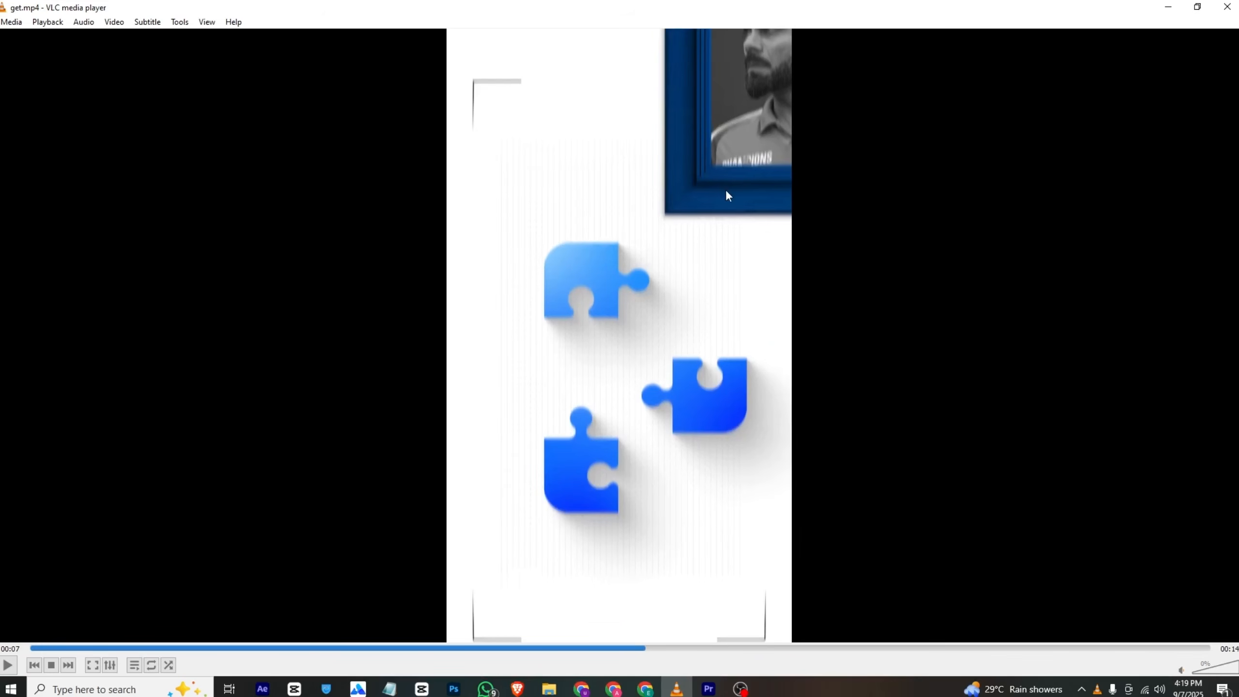
pyautogui.click(708, 688)
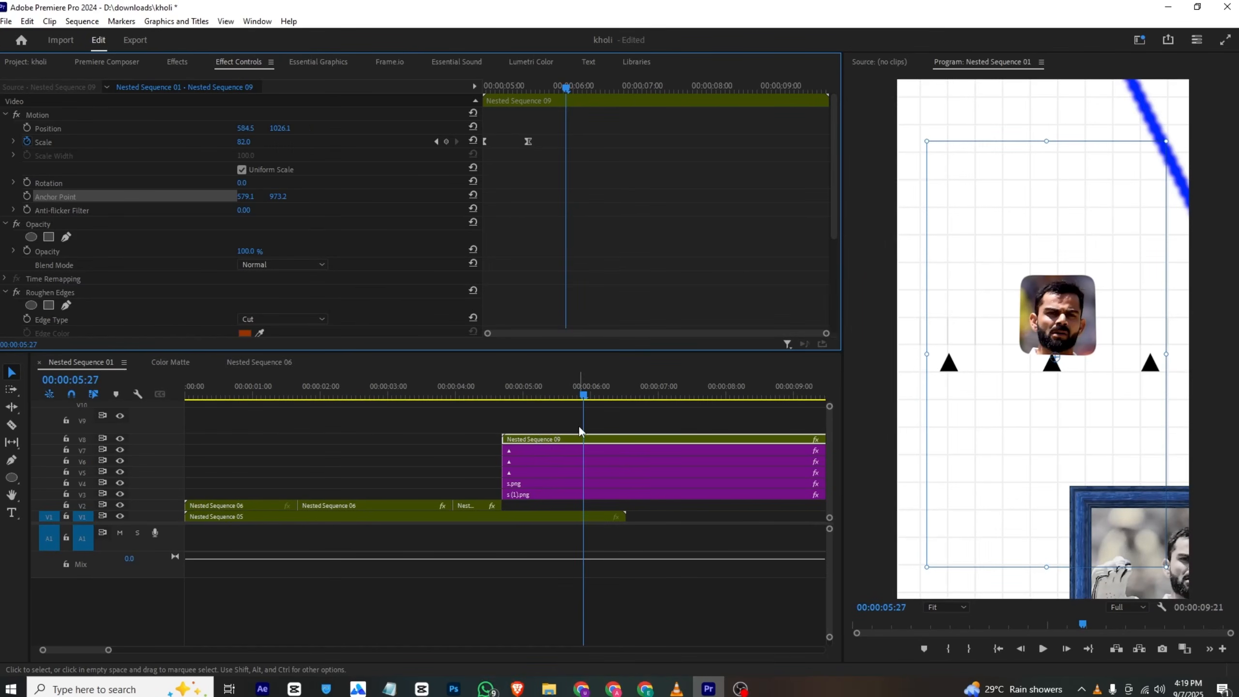
pyautogui.moveTo(580, 428); pyautogui.dragTo(630, 500)
pyautogui.rightClick(629, 500)
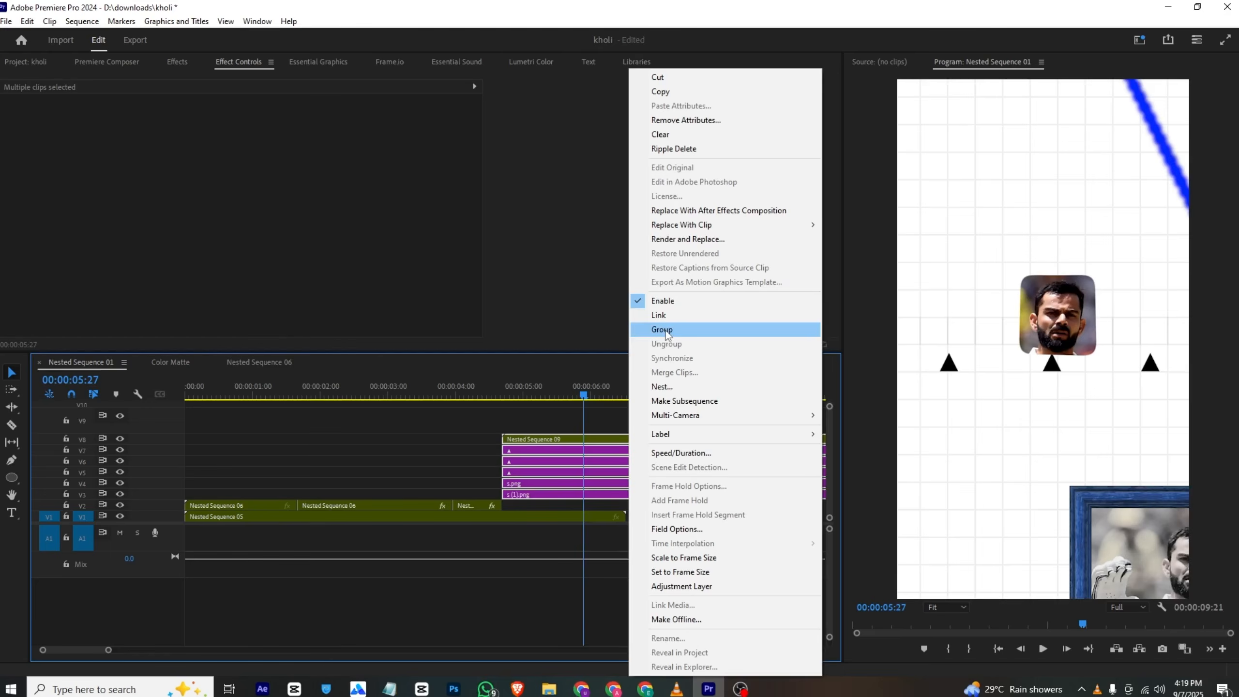
pyautogui.click(664, 386)
pyautogui.click(592, 354)
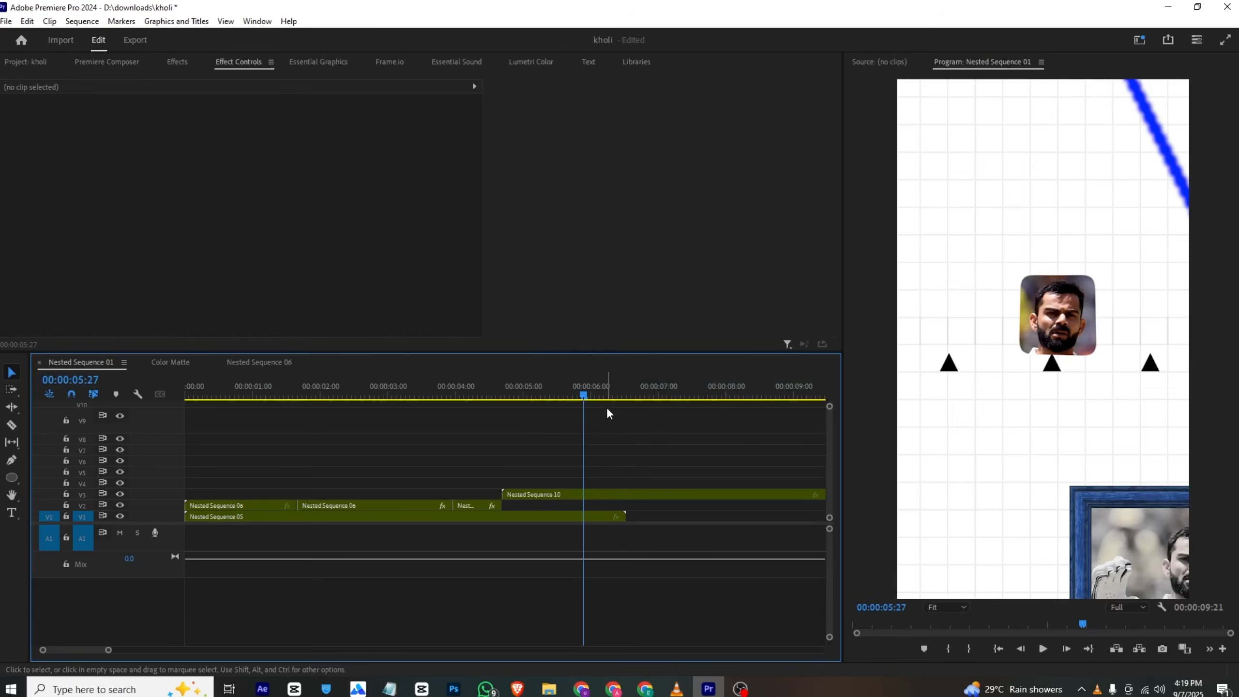
pyautogui.click(616, 496)
pyautogui.moveTo(283, 128); pyautogui.dragTo(161, 129)
pyautogui.hotkey('ctrl', 'z')
pyautogui.hotkey('ctrl', 'z')
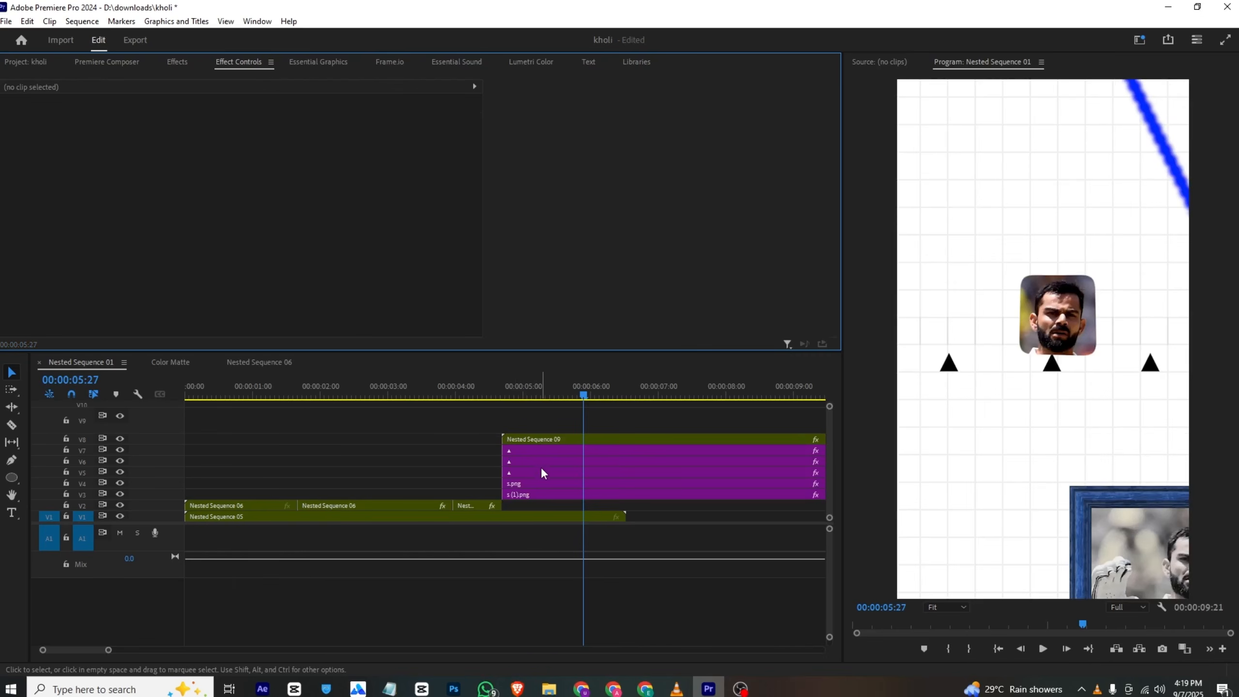
# - Identify the s.png clip on V4, and nest the photo on V8 together with the three triangle clips on V5 to V7
pyautogui.click(546, 484)
pyautogui.click(120, 483)
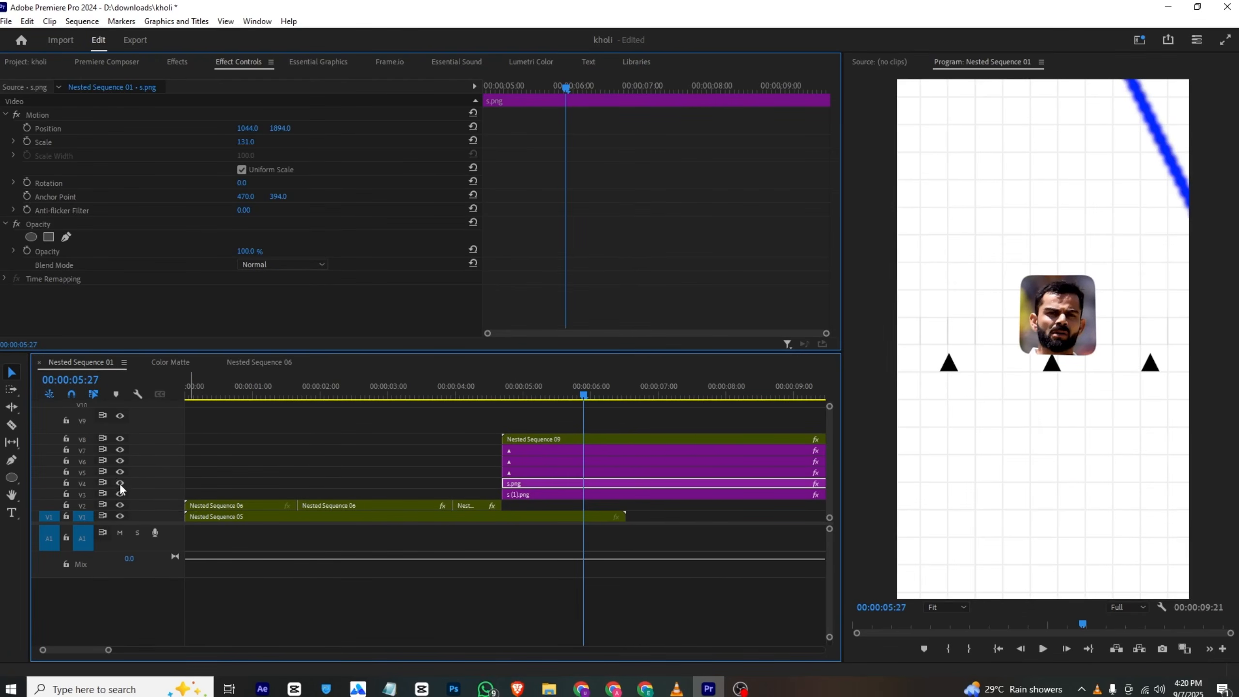
pyautogui.click(120, 483)
pyautogui.moveTo(463, 431); pyautogui.dragTo(534, 468)
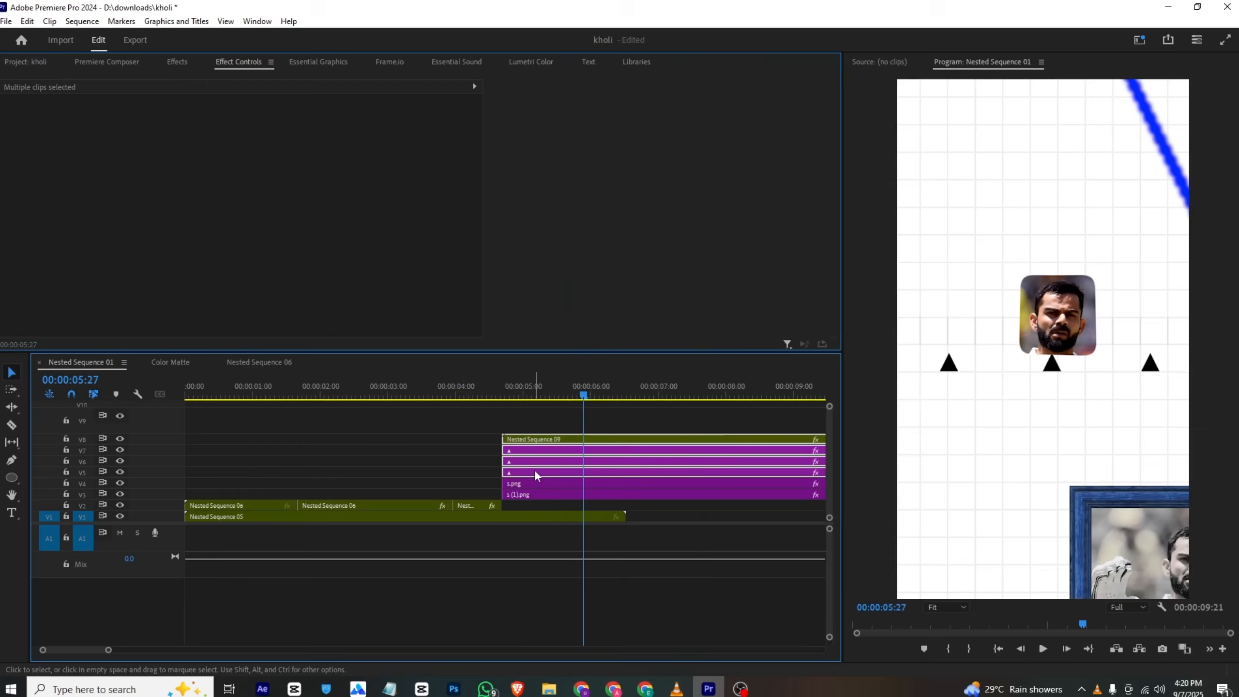
pyautogui.rightClick(535, 468)
pyautogui.click(596, 385)
pyautogui.click(596, 358)
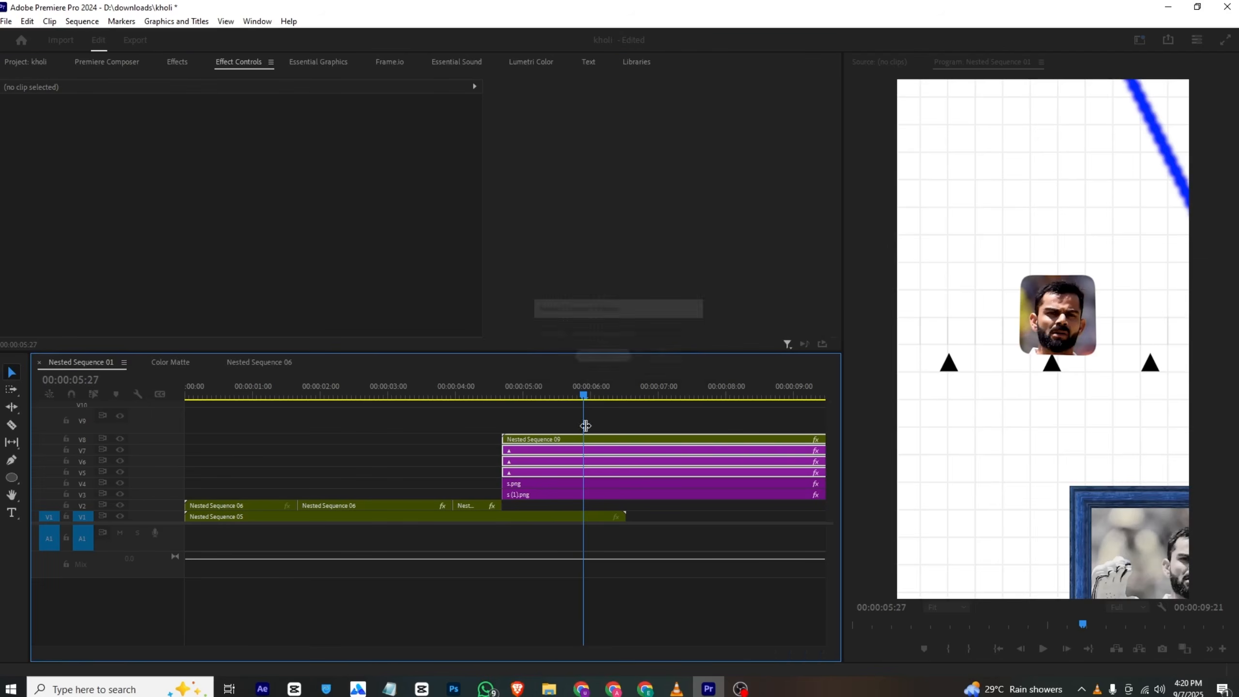
# - Nest the photo-and-triangles sequence on V5 together with the blue rope clip s (1).png, leaving s.png as a separate clip
pyautogui.click(554, 496)
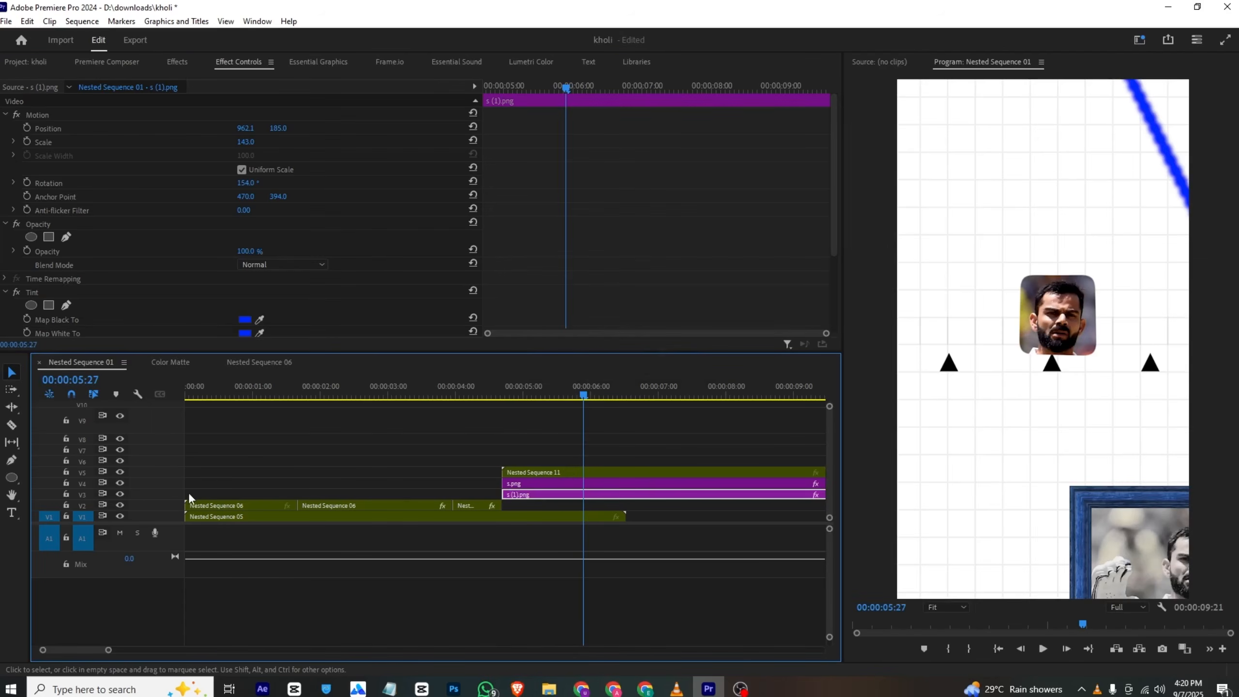
pyautogui.click(629, 472)
pyautogui.keyDown('shift'); pyautogui.click(629, 495); pyautogui.keyUp('shift')
pyautogui.rightClick(629, 494)
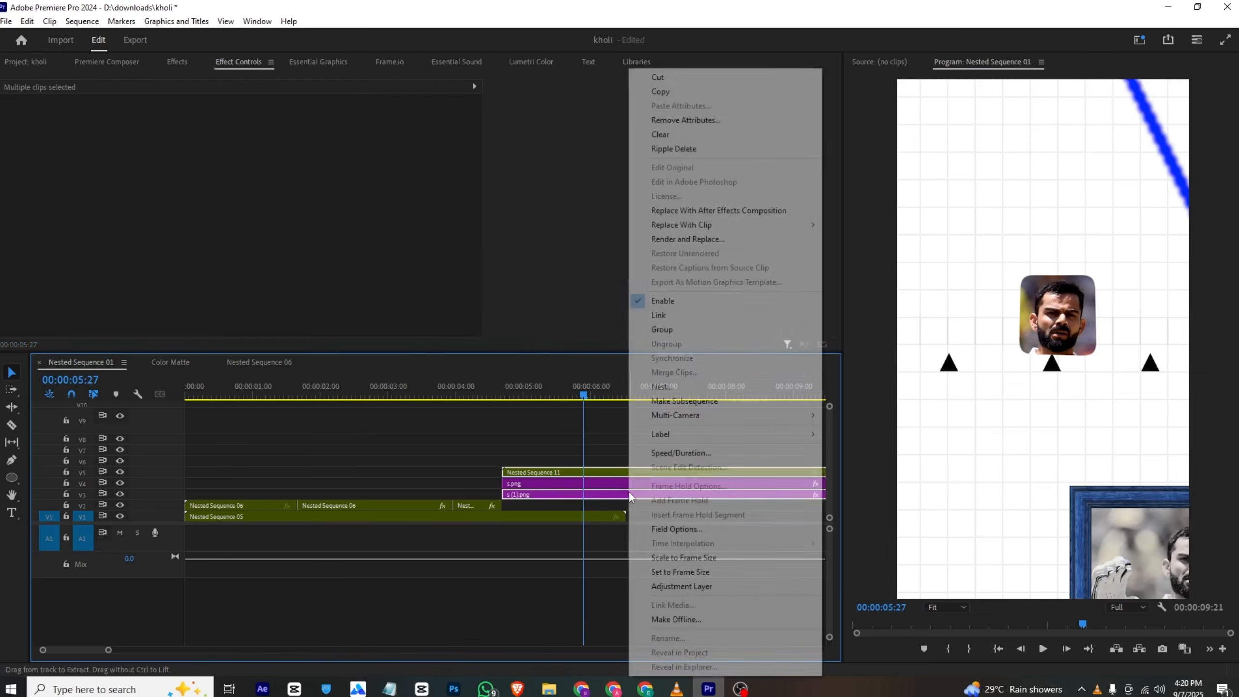
pyautogui.click(648, 395)
pyautogui.click(603, 356)
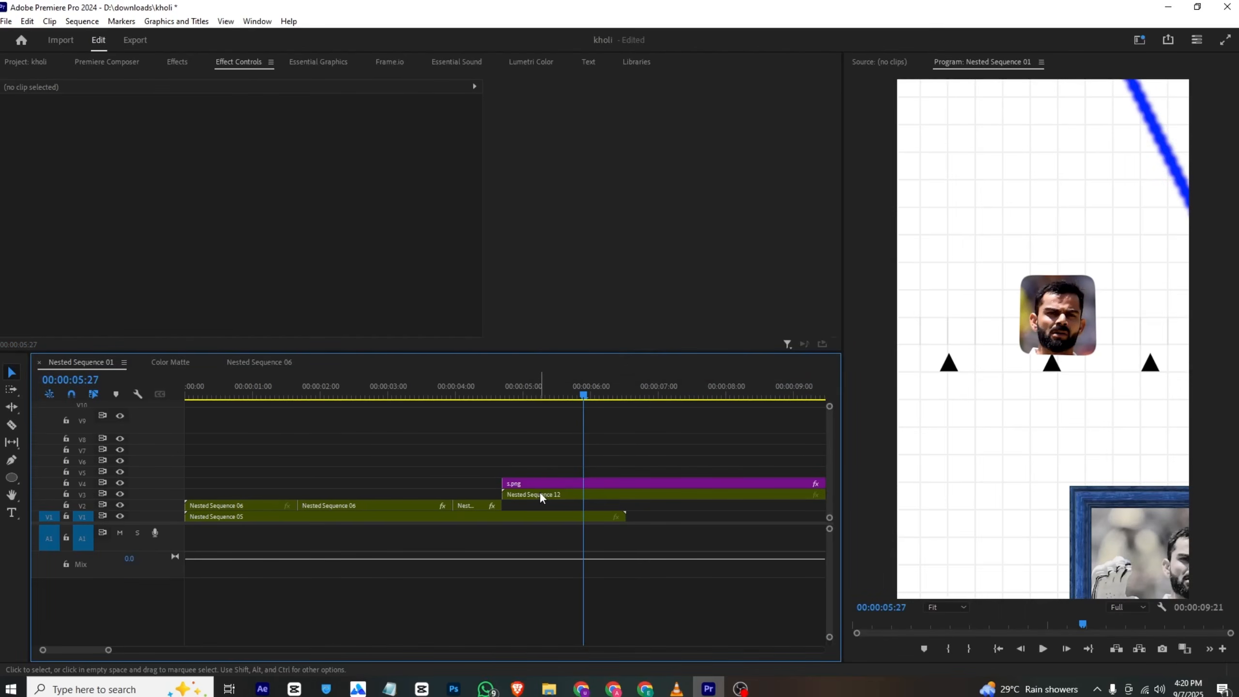
pyautogui.click(539, 494)
pyautogui.moveTo(544, 393); pyautogui.dragTo(588, 395)
pyautogui.click(637, 480)
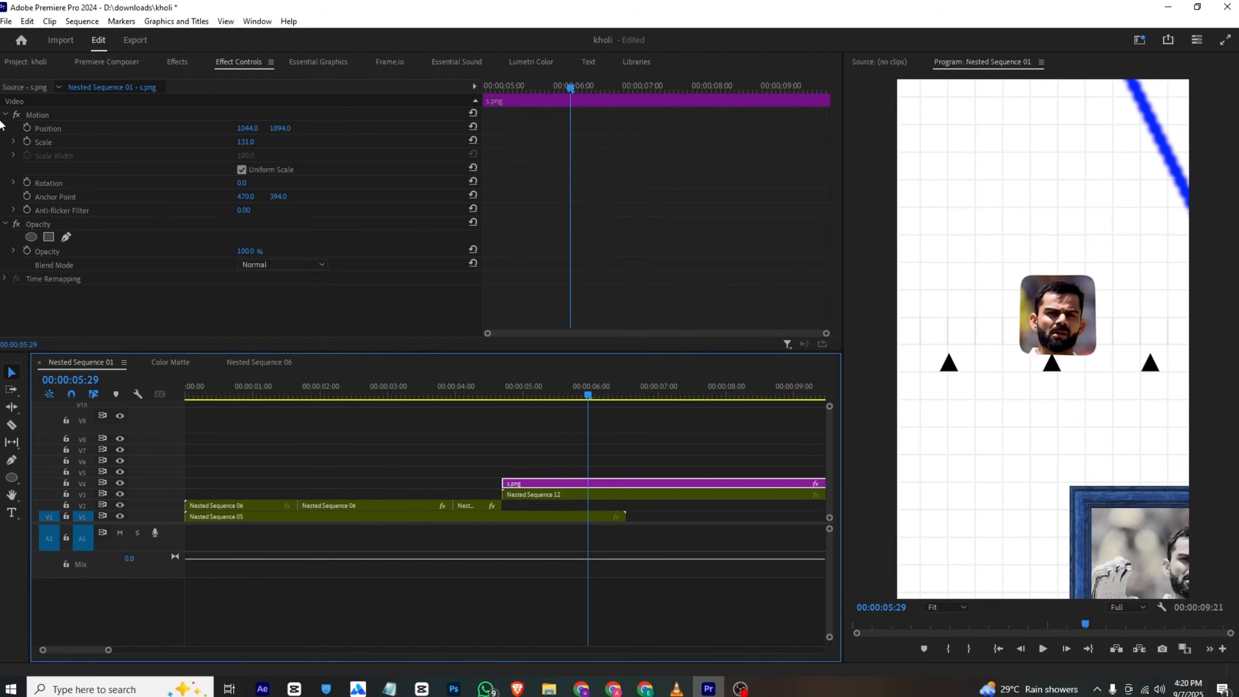
pyautogui.click(28, 127)
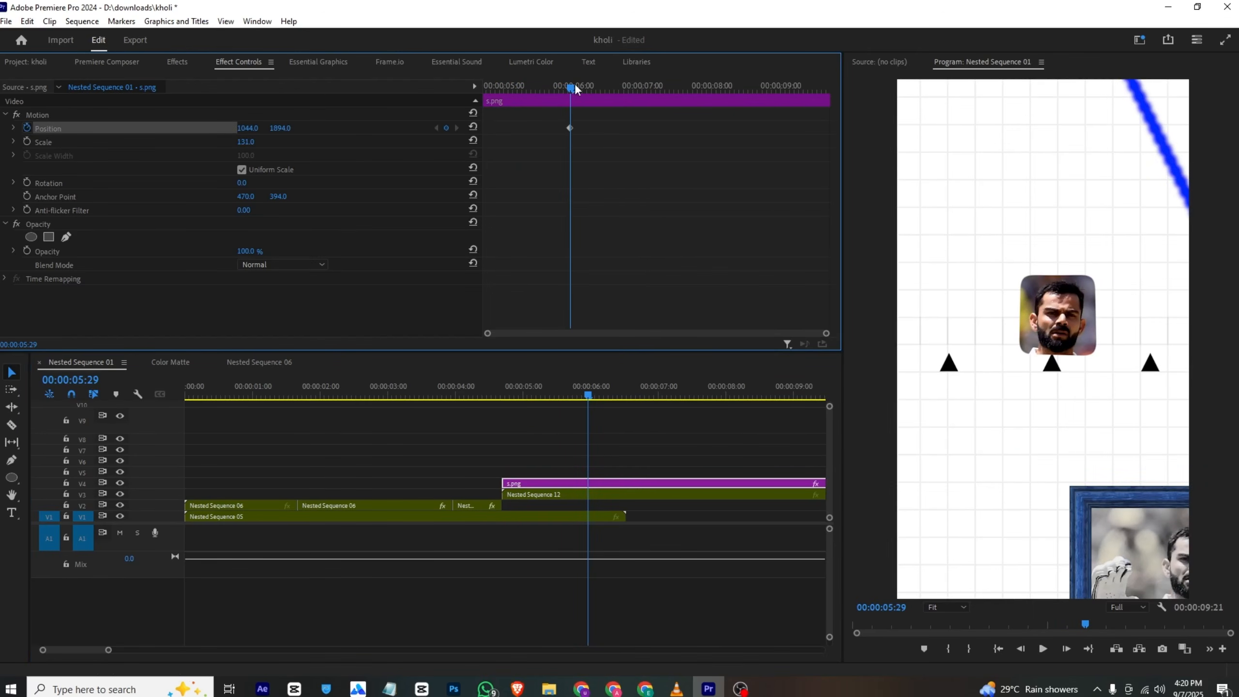
pyautogui.moveTo(573, 87); pyautogui.dragTo(625, 88)
pyautogui.moveTo(291, 132); pyautogui.dragTo(109, 131)
# - Animate Nested Sequence 12 upward with position keyframes from 540, 960 at 00:00:05:22 to 540, -515 at 00:00:06:12
pyautogui.click(666, 495)
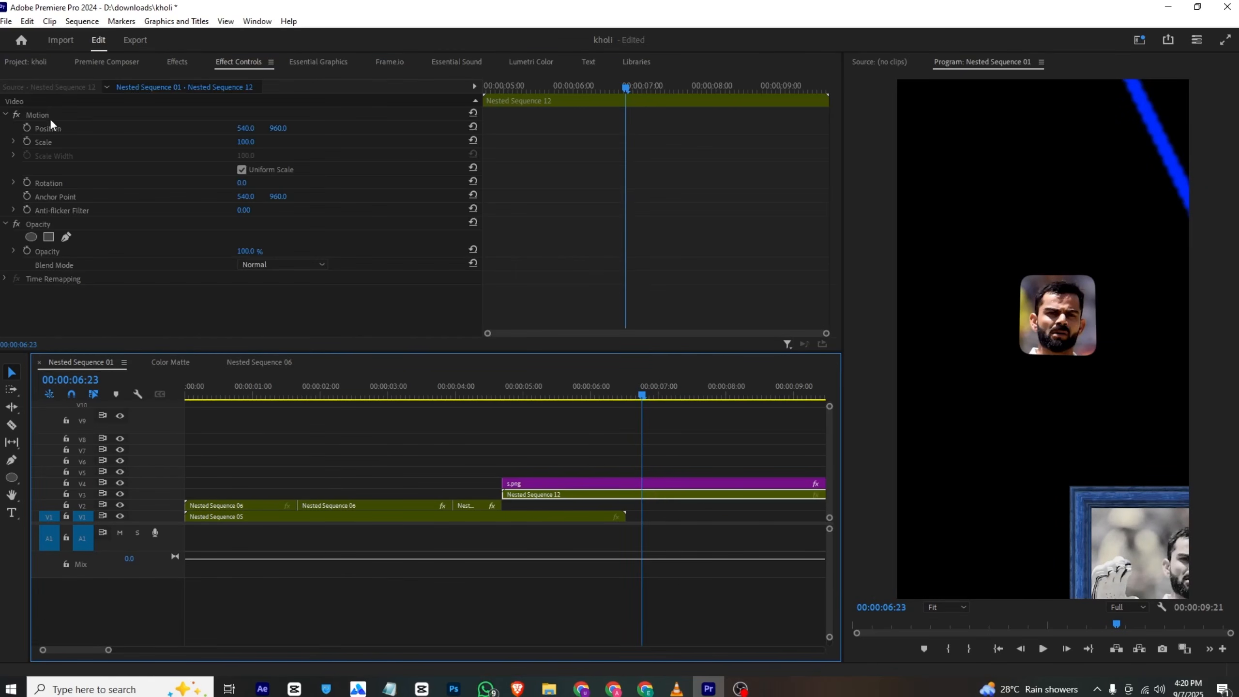
pyautogui.click(26, 129)
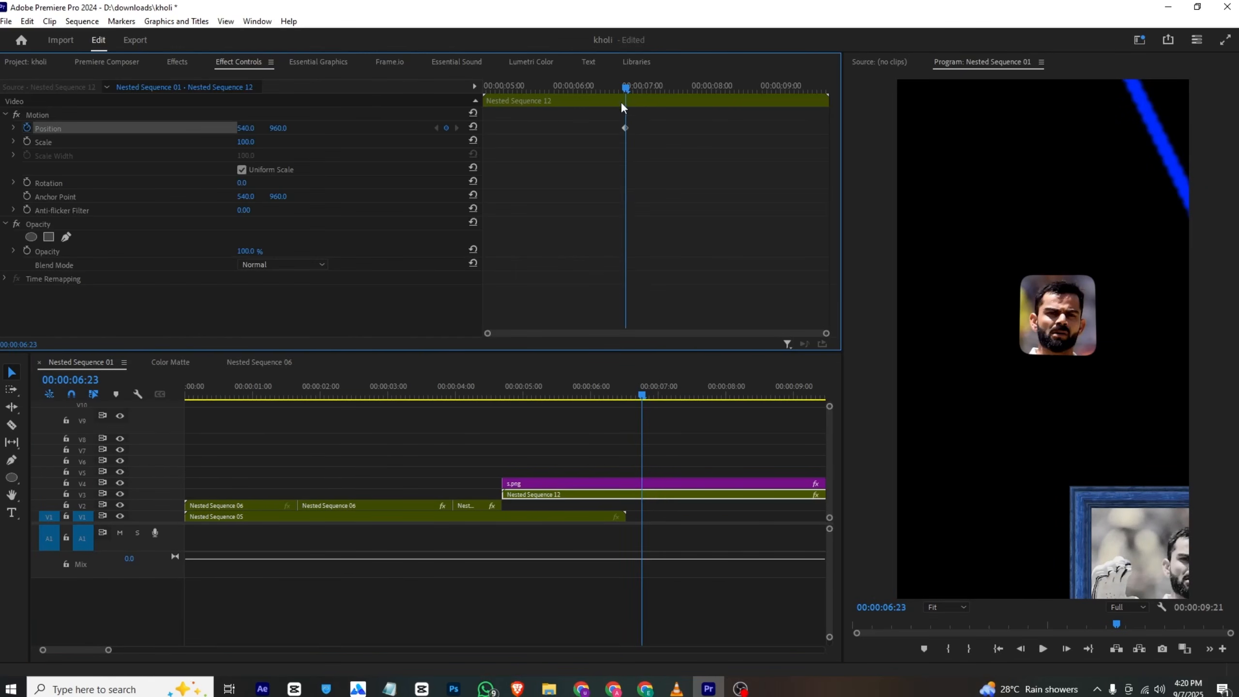
pyautogui.moveTo(575, 94)
pyautogui.mouseDown()
pyautogui.moveTo(544, 93)
pyautogui.moveTo(558, 93)
pyautogui.mouseUp()
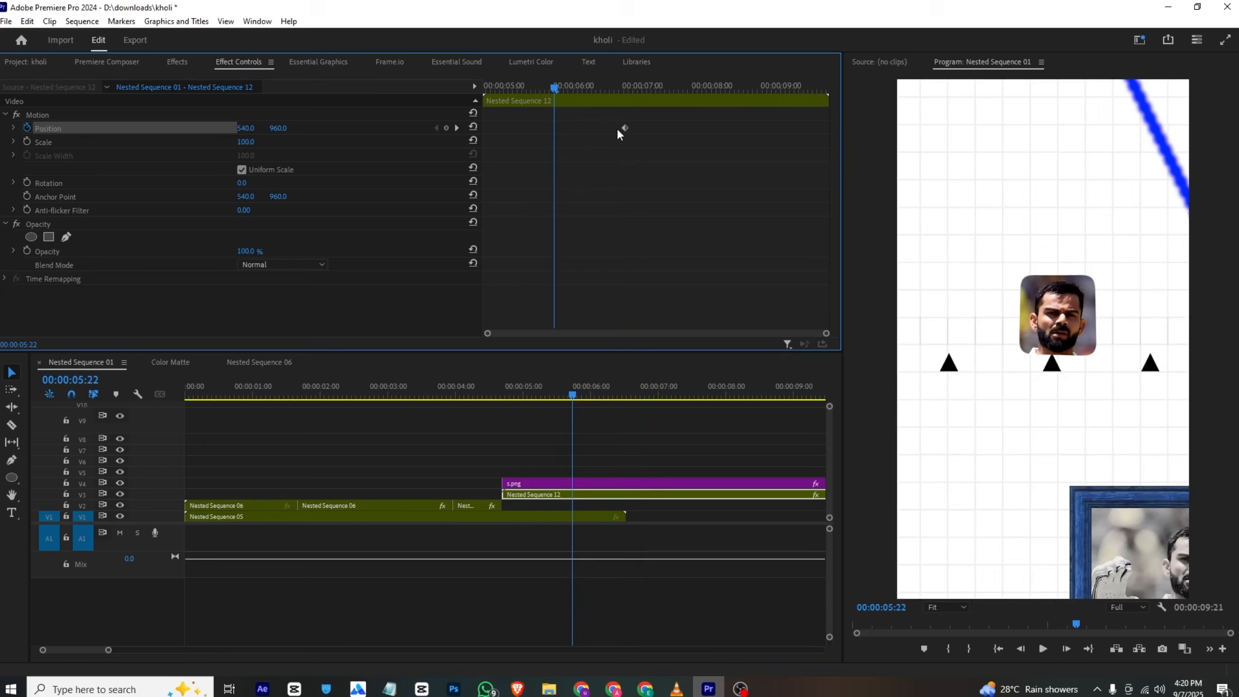
pyautogui.moveTo(619, 128); pyautogui.dragTo(554, 130)
pyautogui.moveTo(554, 86); pyautogui.dragTo(601, 84)
pyautogui.moveTo(278, 134); pyautogui.dragTo(29, 135)
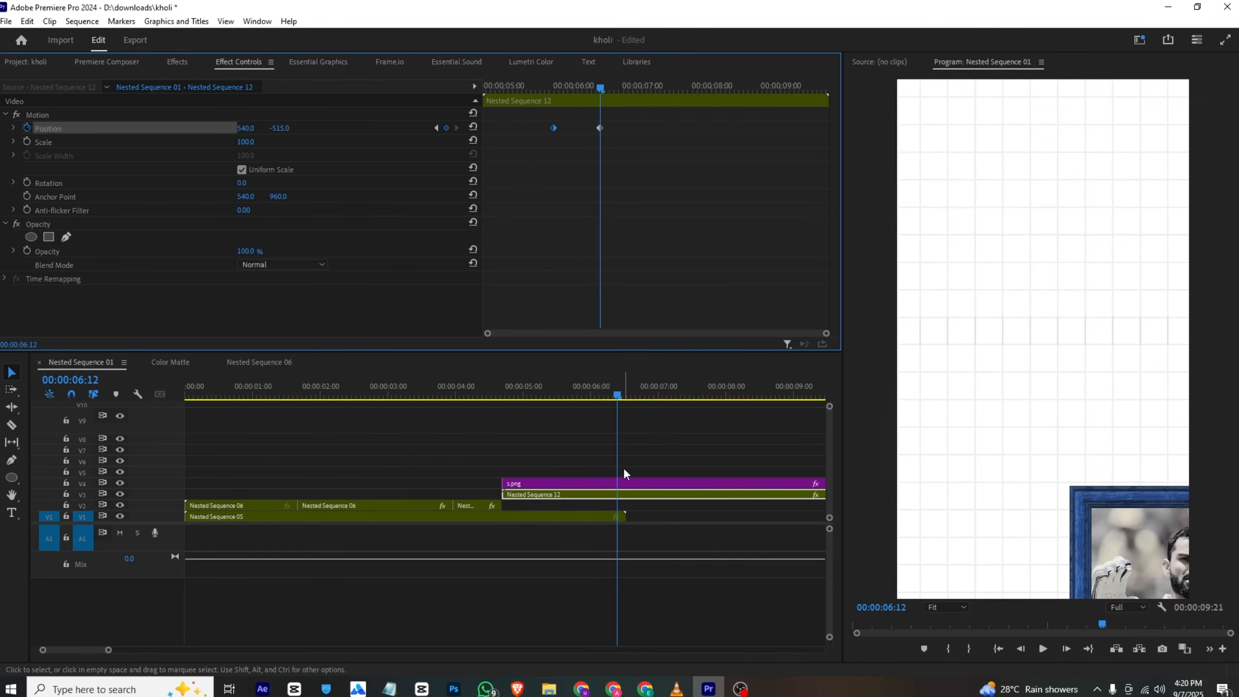
# - Animate the picture frame s.png with position keyframes from 1044, 1884 at 00:00:05:28 to 1044, 171 at 00:00:06:12, checking the VLC reference
pyautogui.click(637, 482)
pyautogui.click(29, 128)
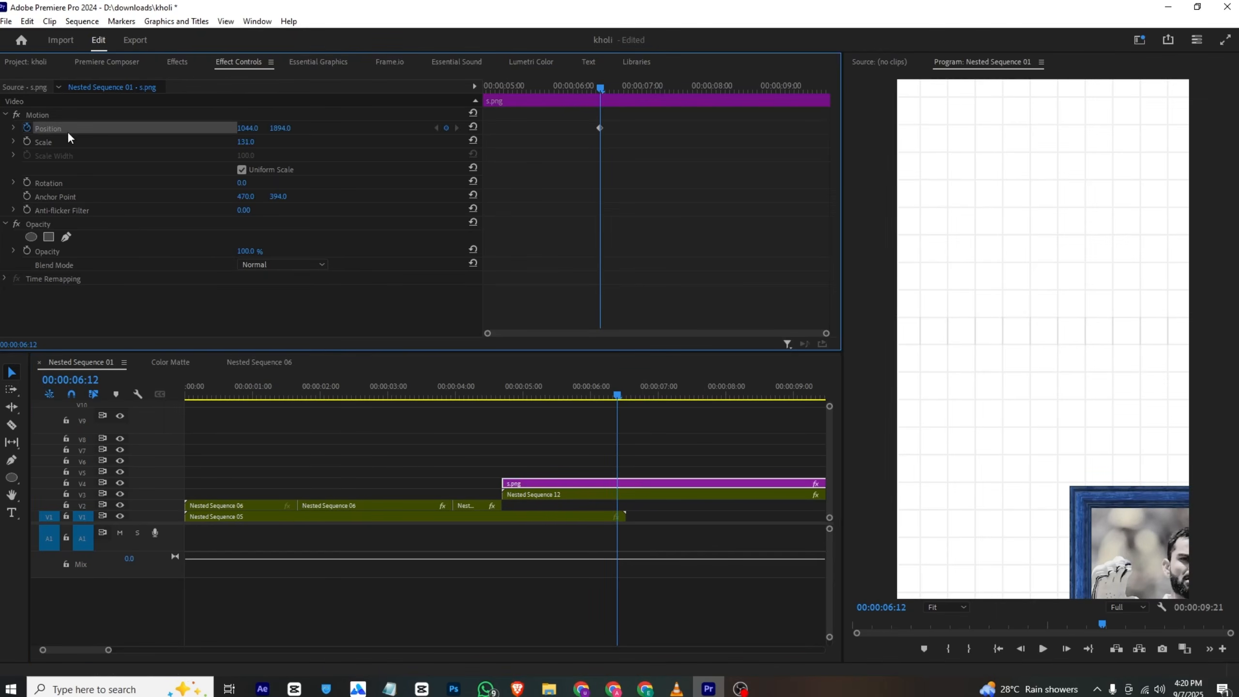
pyautogui.moveTo(280, 127); pyautogui.dragTo(32, 128)
pyautogui.hotkey('alt', 'Tab')
pyautogui.click(708, 687)
pyautogui.moveTo(600, 88); pyautogui.dragTo(570, 85)
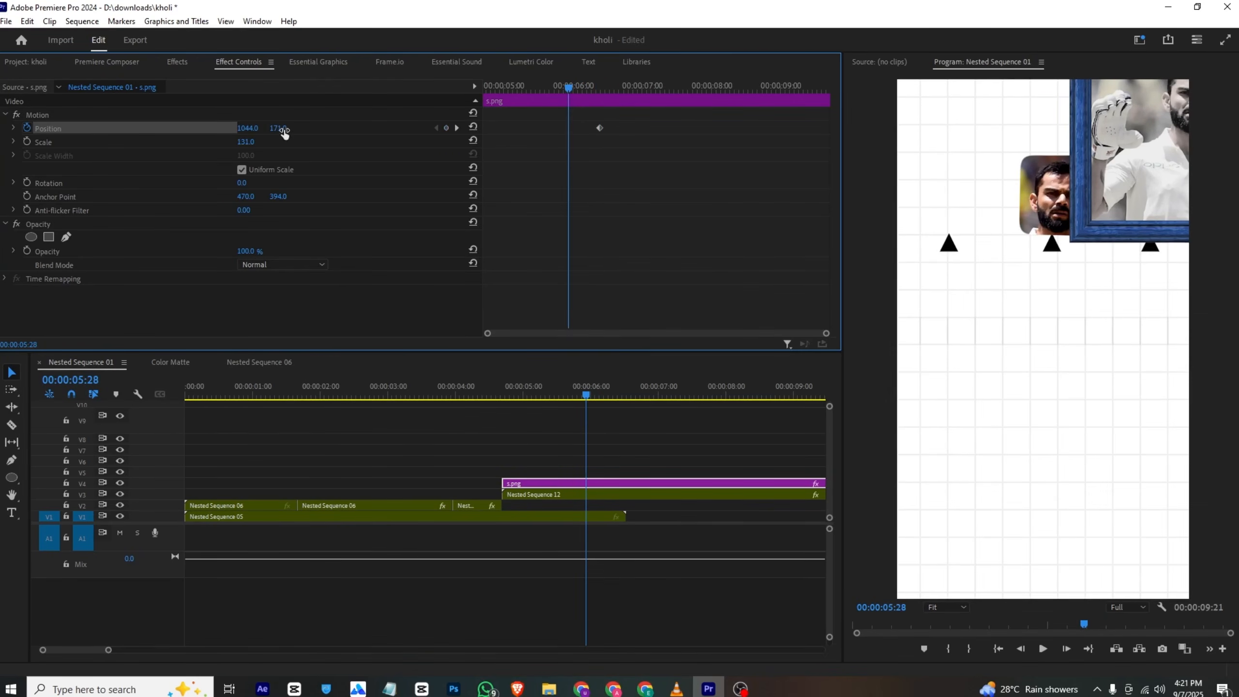
pyautogui.moveTo(285, 129); pyautogui.dragTo(605, 128)
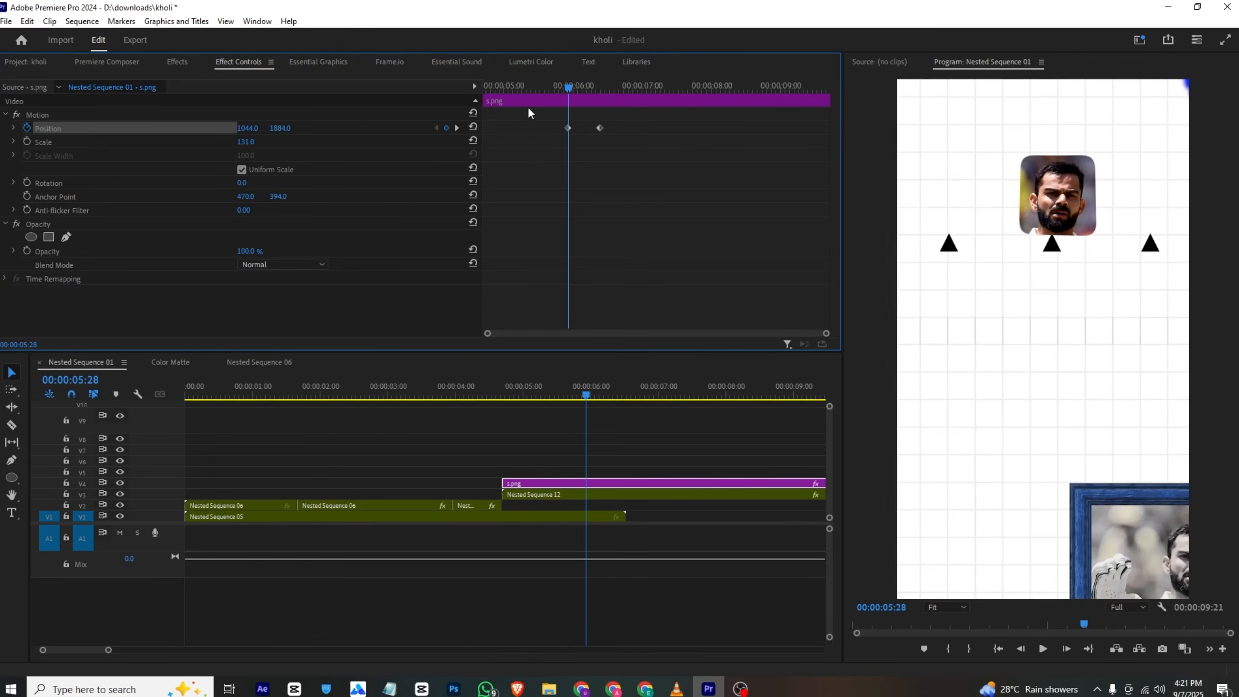
# - Apply Ease In temporal interpolation to the picture frame's position keyframes and play back from 00:00:04:20
pyautogui.rightClick(600, 128)
pyautogui.moveTo(673, 234)
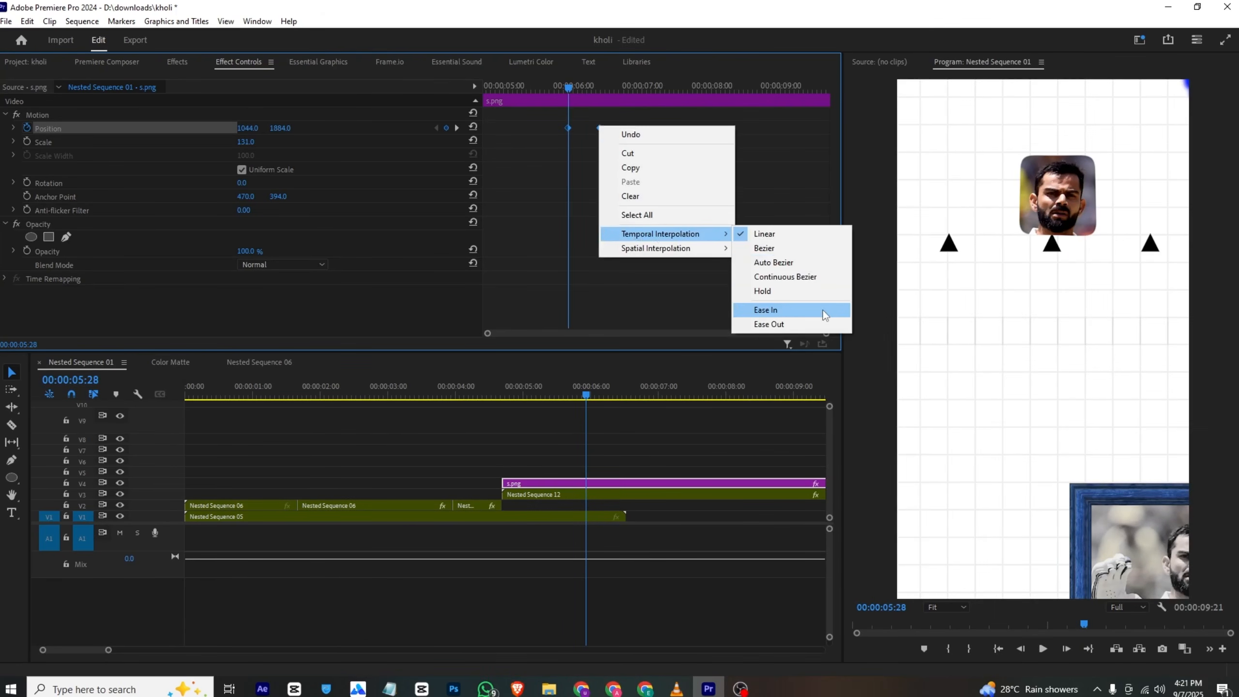
pyautogui.click(765, 309)
pyautogui.click(502, 396)
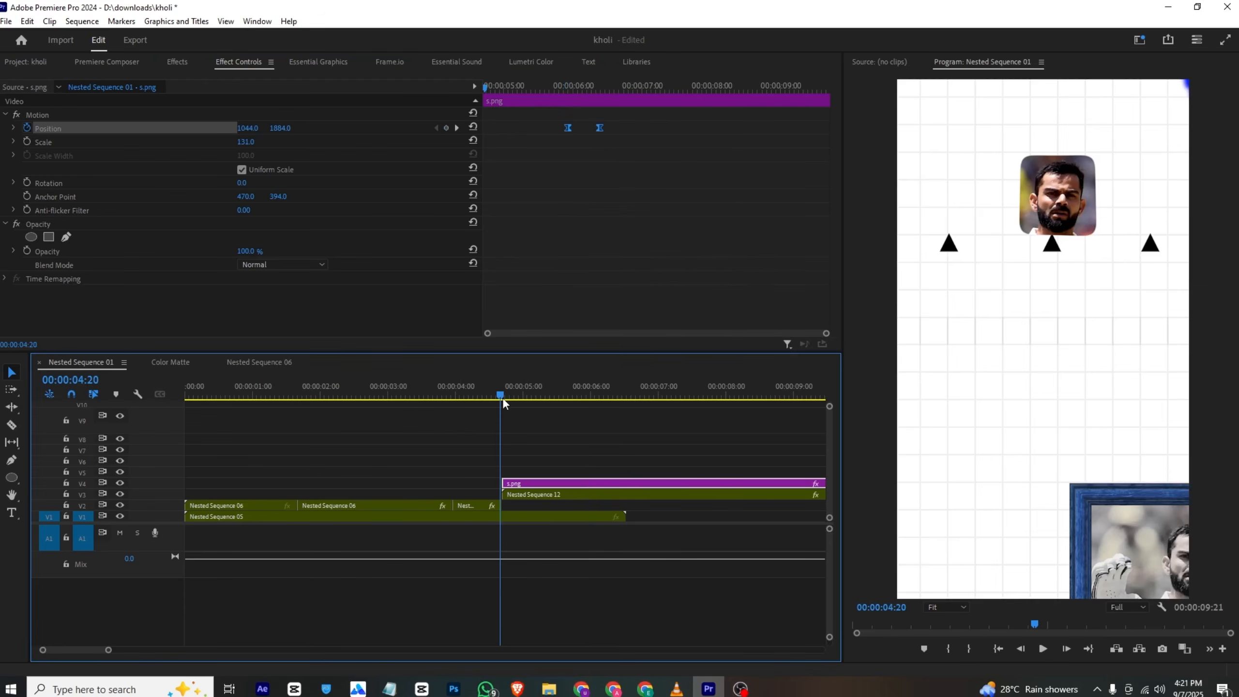
pyautogui.press('space')
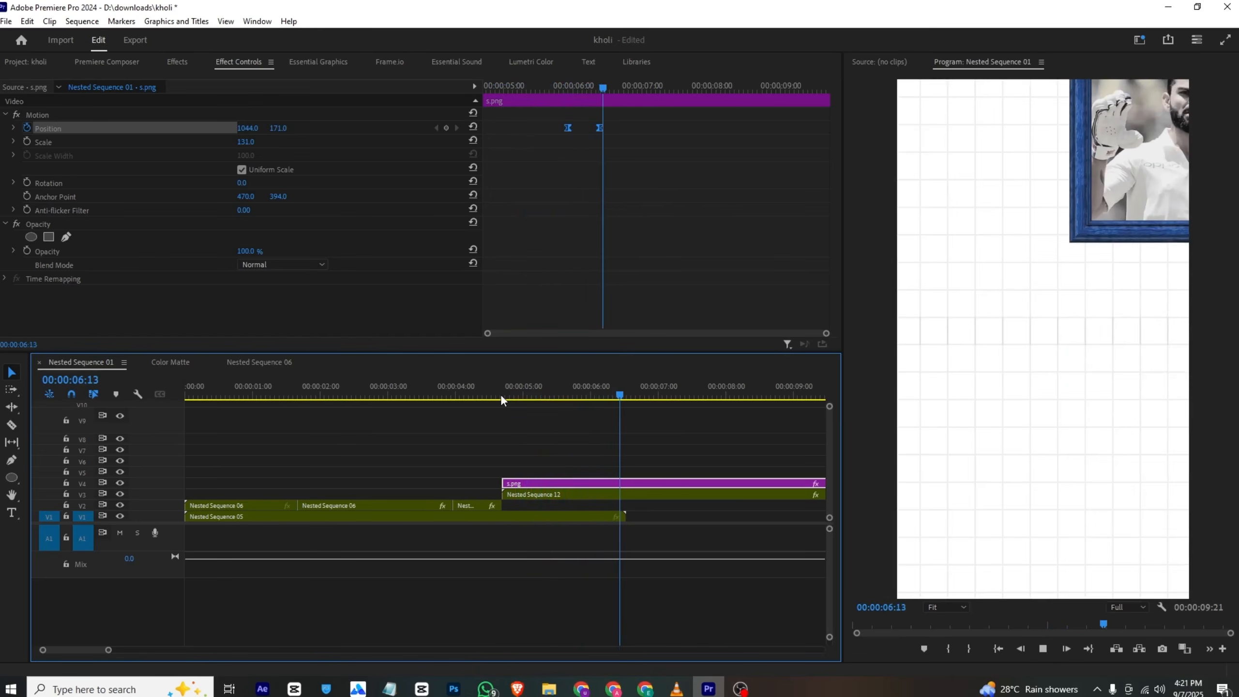
# - Lengthen the grid background inside Nested Sequence 05 and extend its V1 clip in Nested Sequence 01 to 00:00:10:22
pyautogui.click(620, 517)
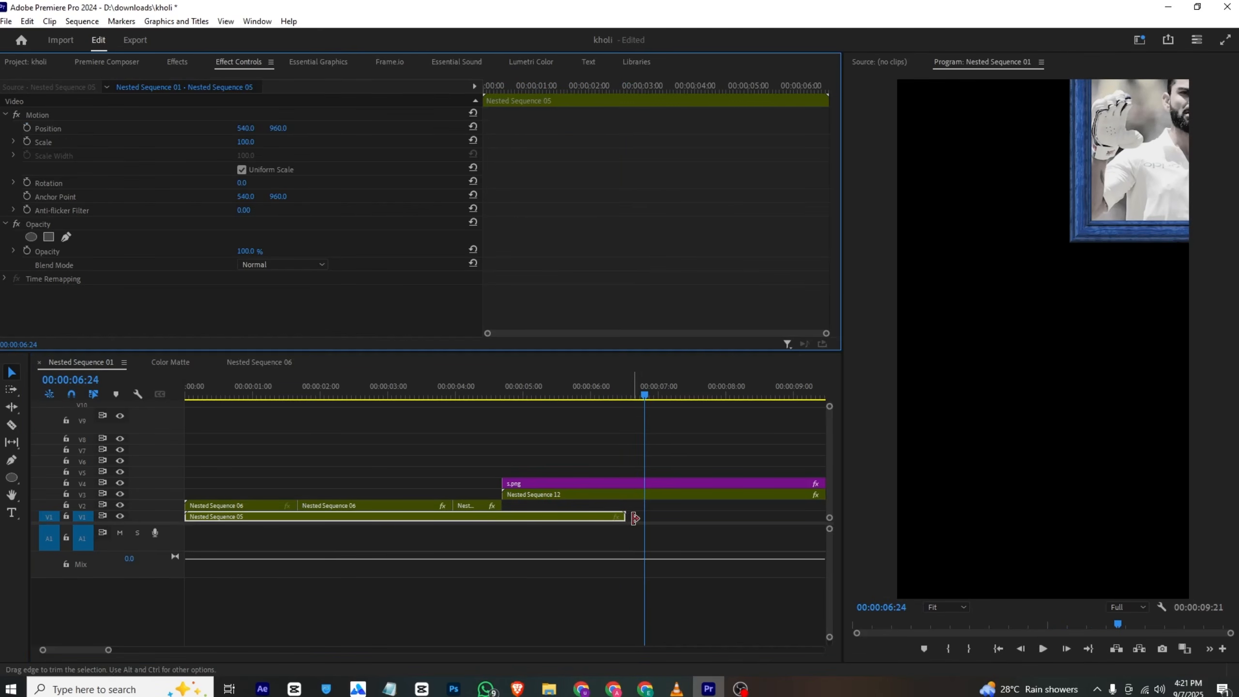
pyautogui.doubleClick(519, 518)
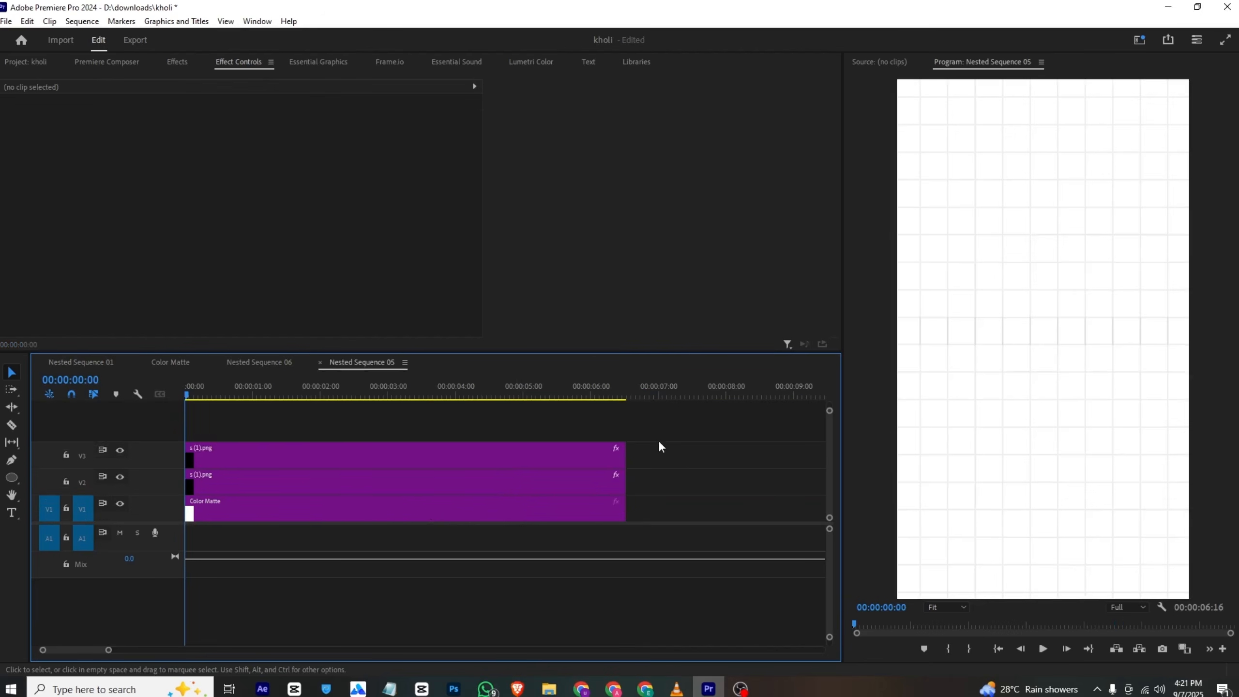
pyautogui.hotkey('shift', '3')
pyautogui.moveTo(633, 518); pyautogui.dragTo(819, 524)
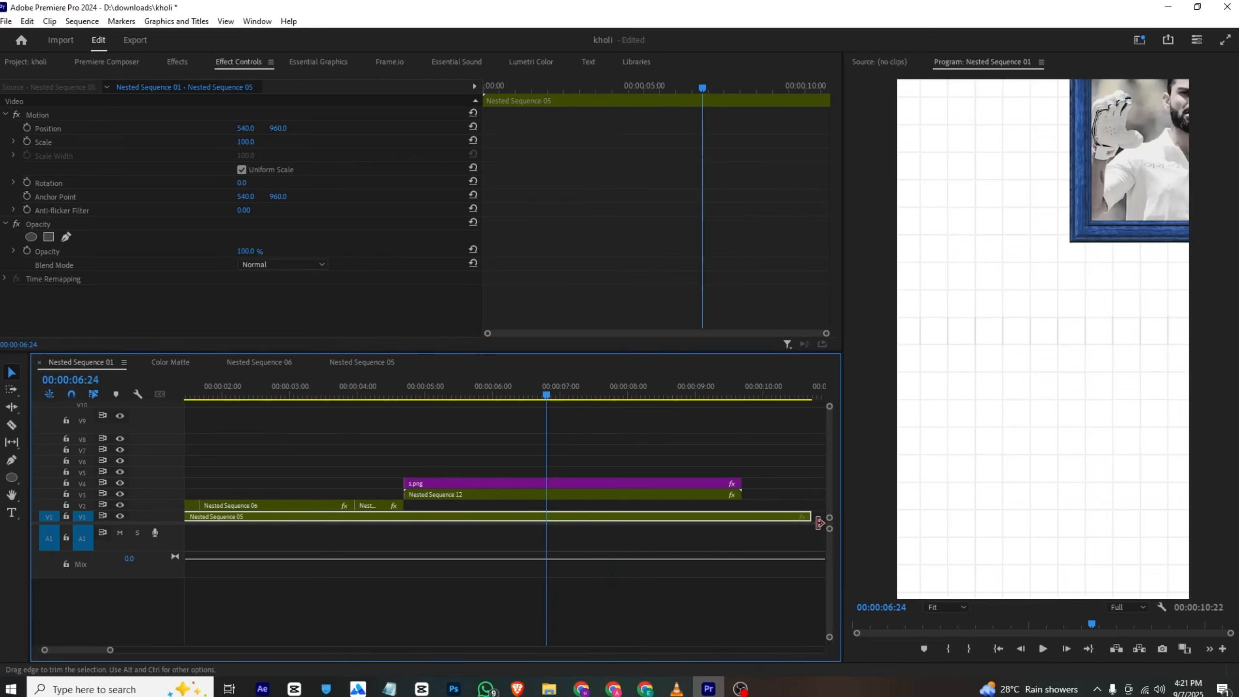
# - Switch to VLC to examine the reference's puzzle-piece scene with brand labels up to 00:10, and return to Premiere Pro's project media
pyautogui.click(677, 688)
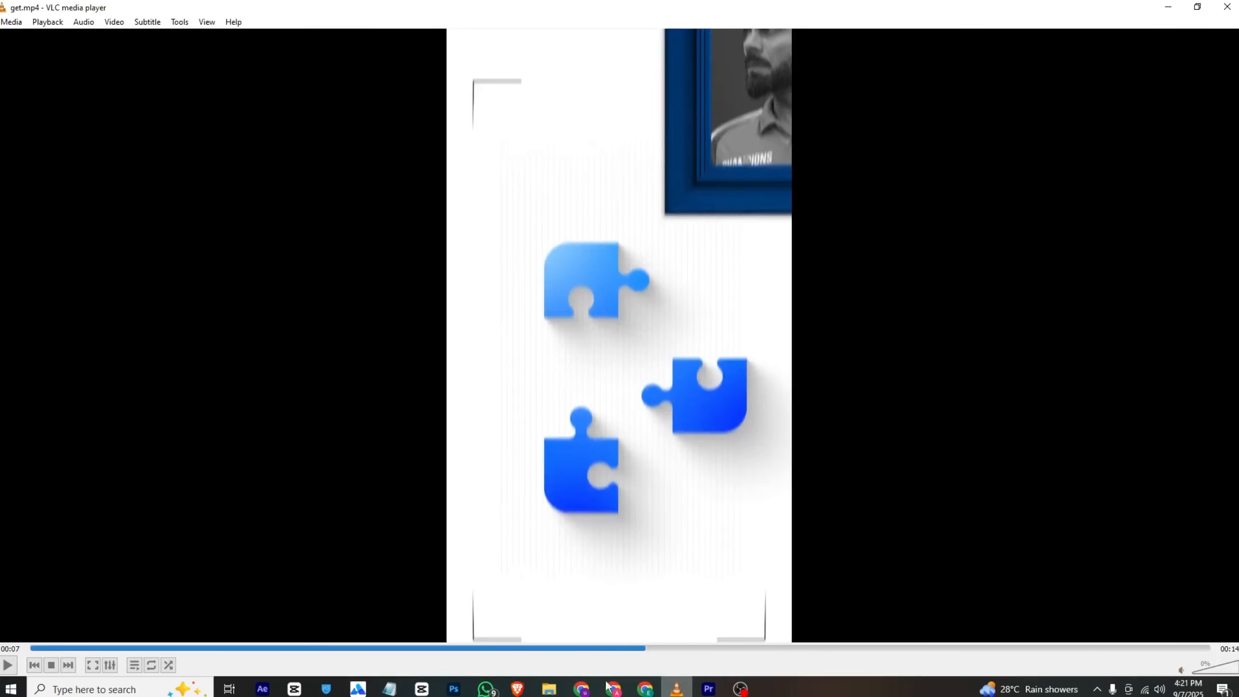
pyautogui.press('space')
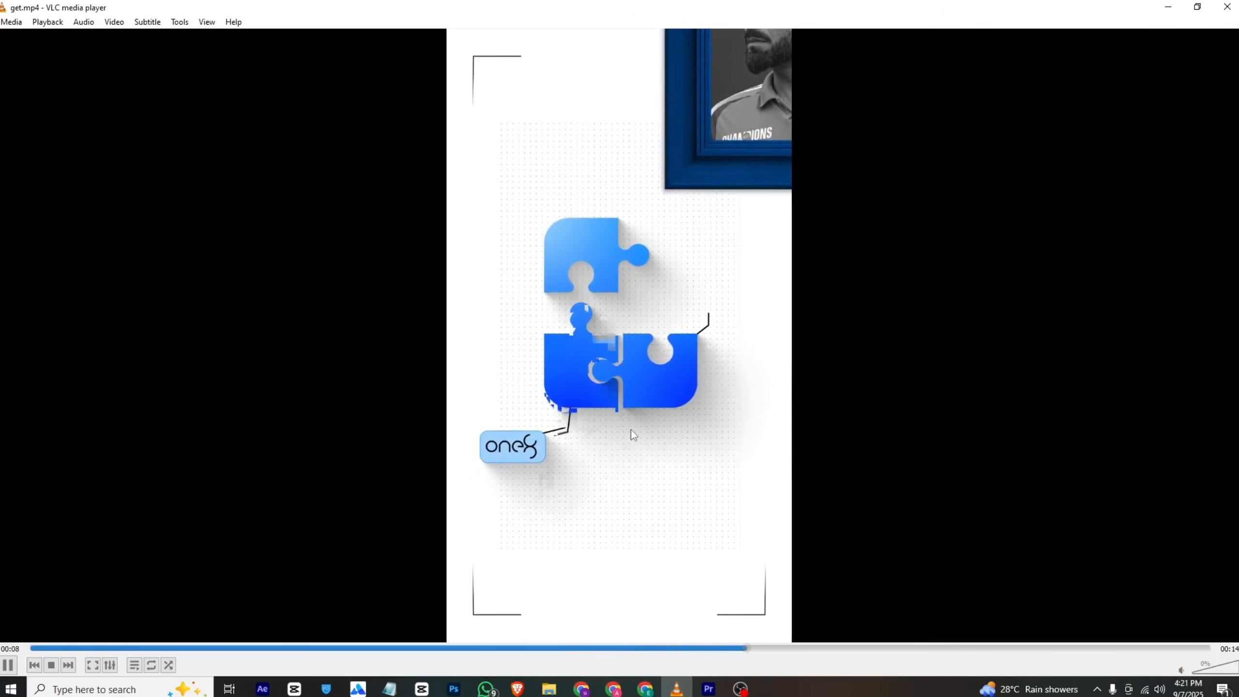
pyautogui.press('space')
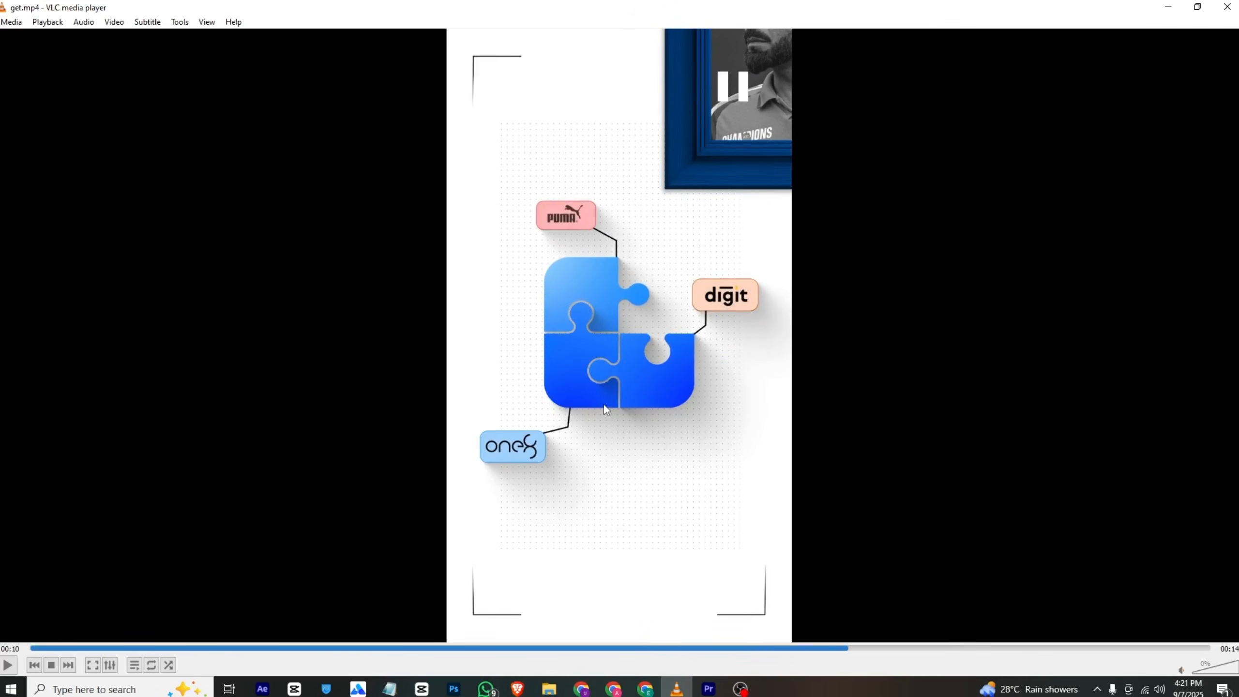
pyautogui.click(707, 688)
pyautogui.click(676, 688)
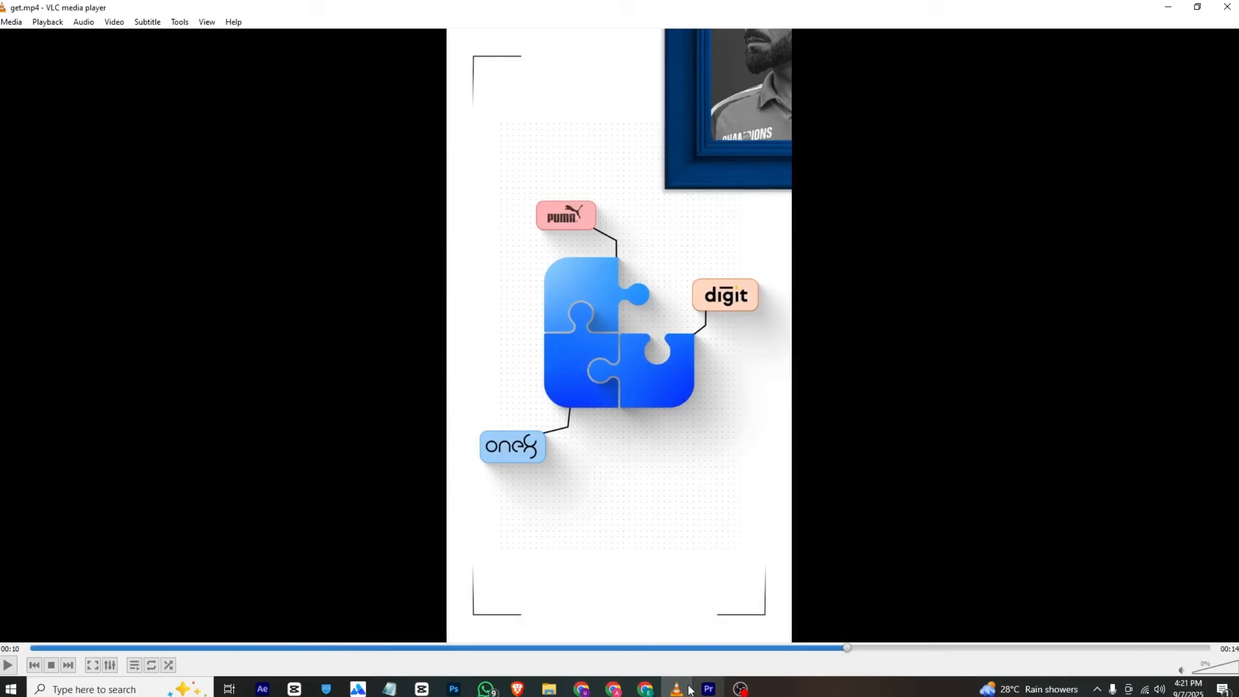
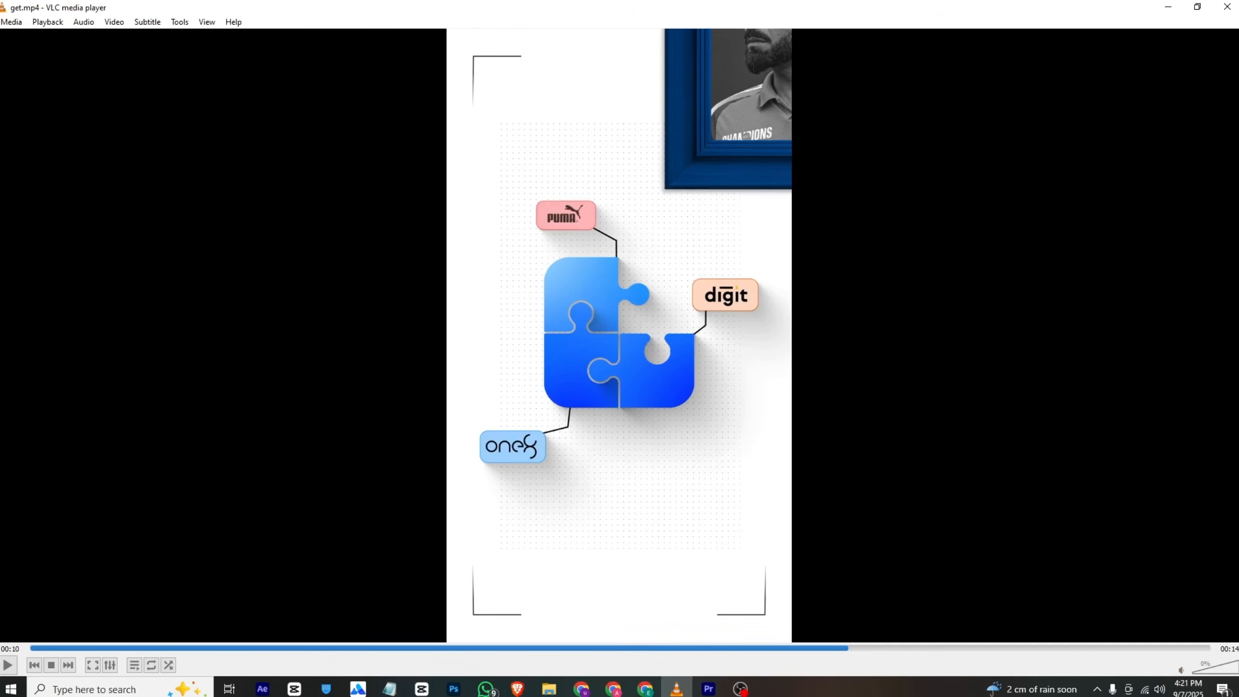
pyautogui.click(708, 688)
pyautogui.click(26, 62)
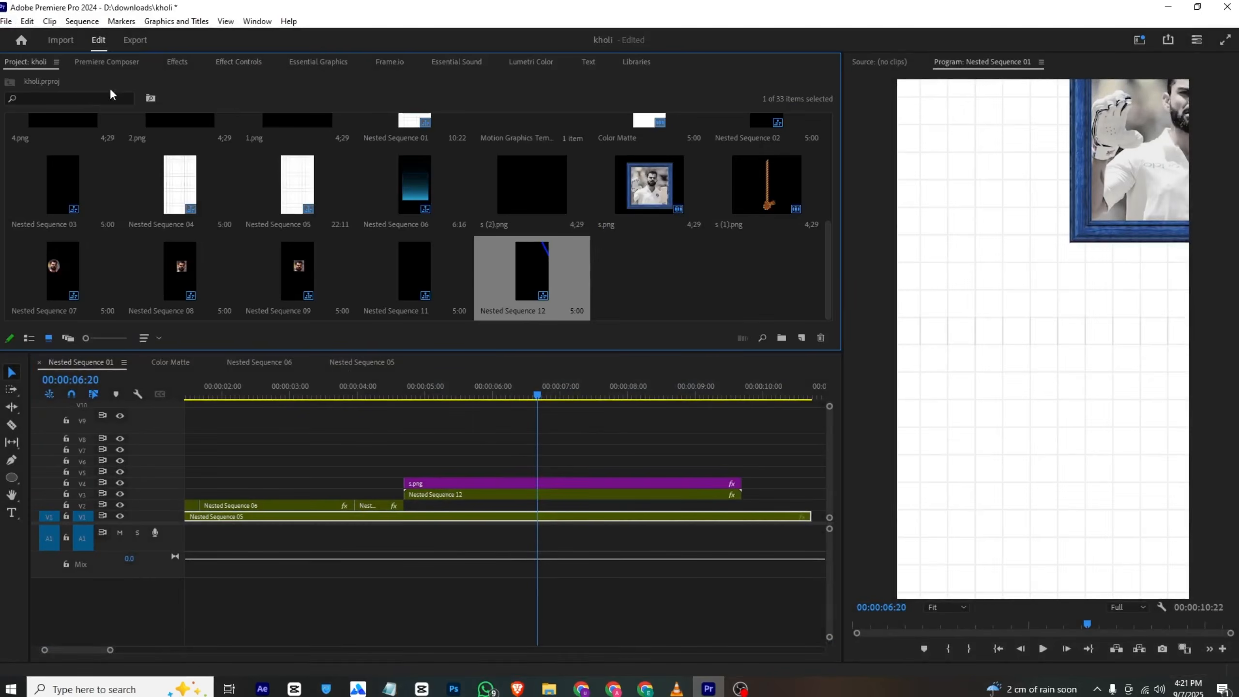
# - Place 4.png on V5 at 00:00:06:20, with its scale set to 130 and its position to 724, 1492
pyautogui.scroll(-5, 64, 280)
pyautogui.moveTo(64, 280); pyautogui.dragTo(541, 472)
pyautogui.click(575, 473)
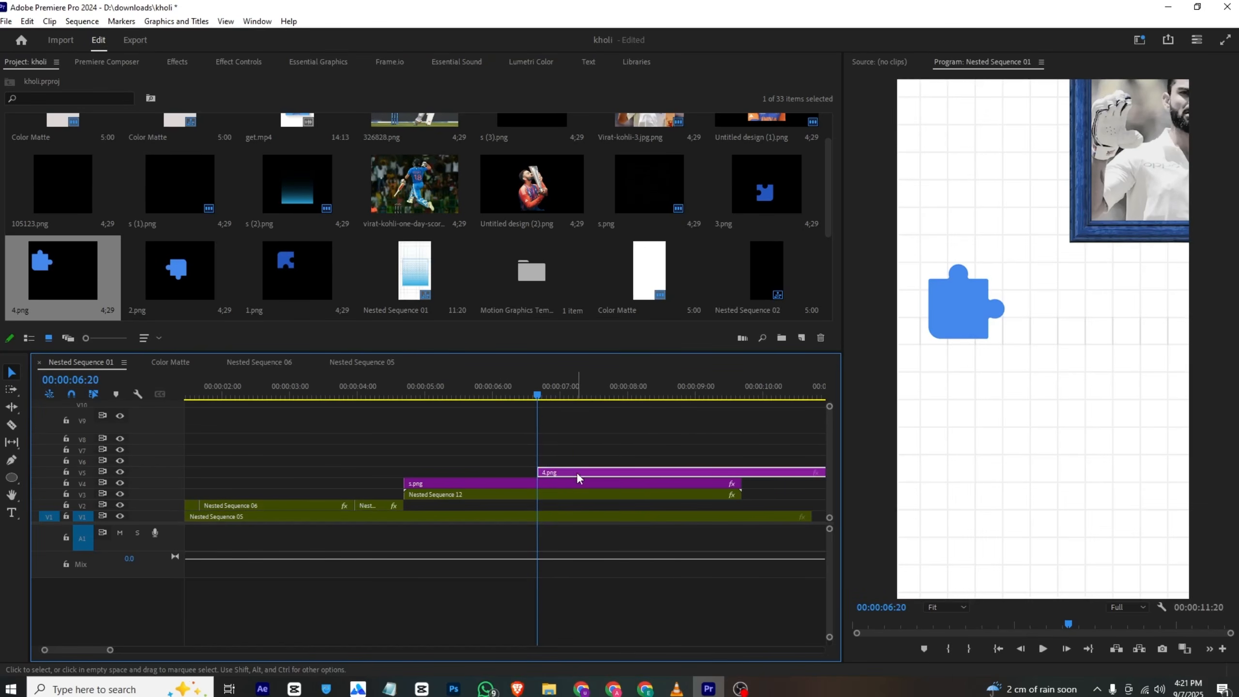
pyautogui.click(239, 62)
pyautogui.moveTo(242, 145); pyautogui.dragTo(538, 127)
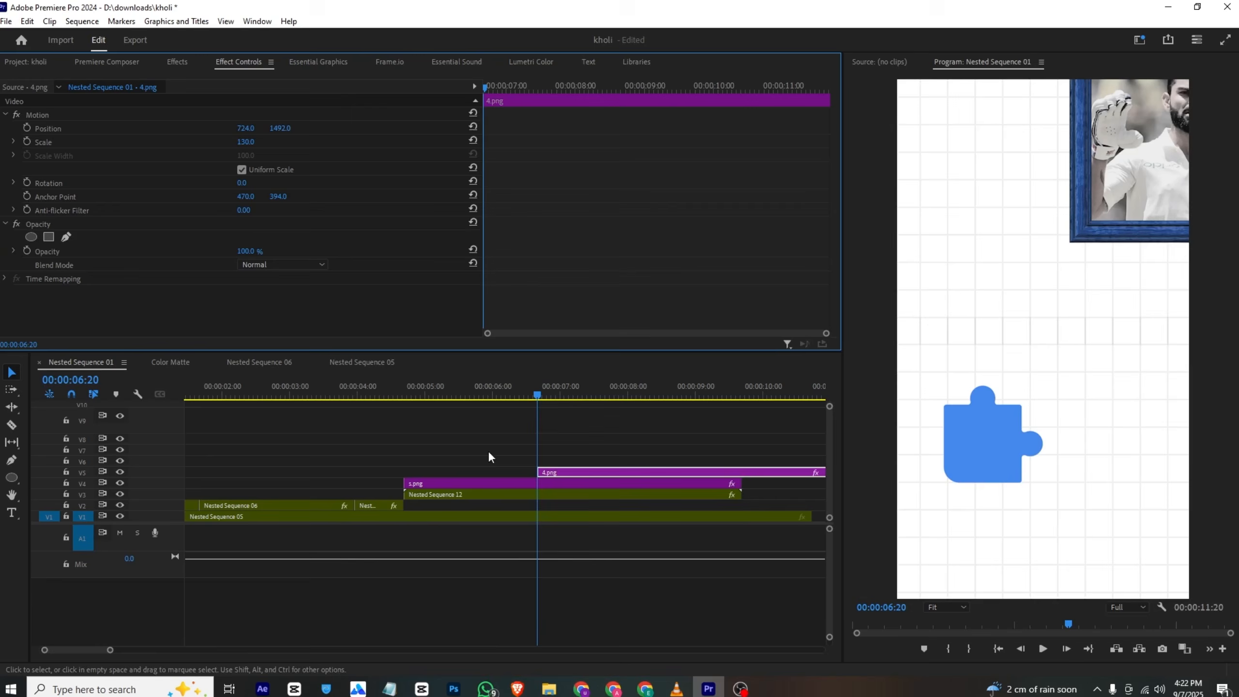
# - Place the puzzle piece 1.png on V6 at 00:00:06:20, directly above 4.png
pyautogui.click(37, 64)
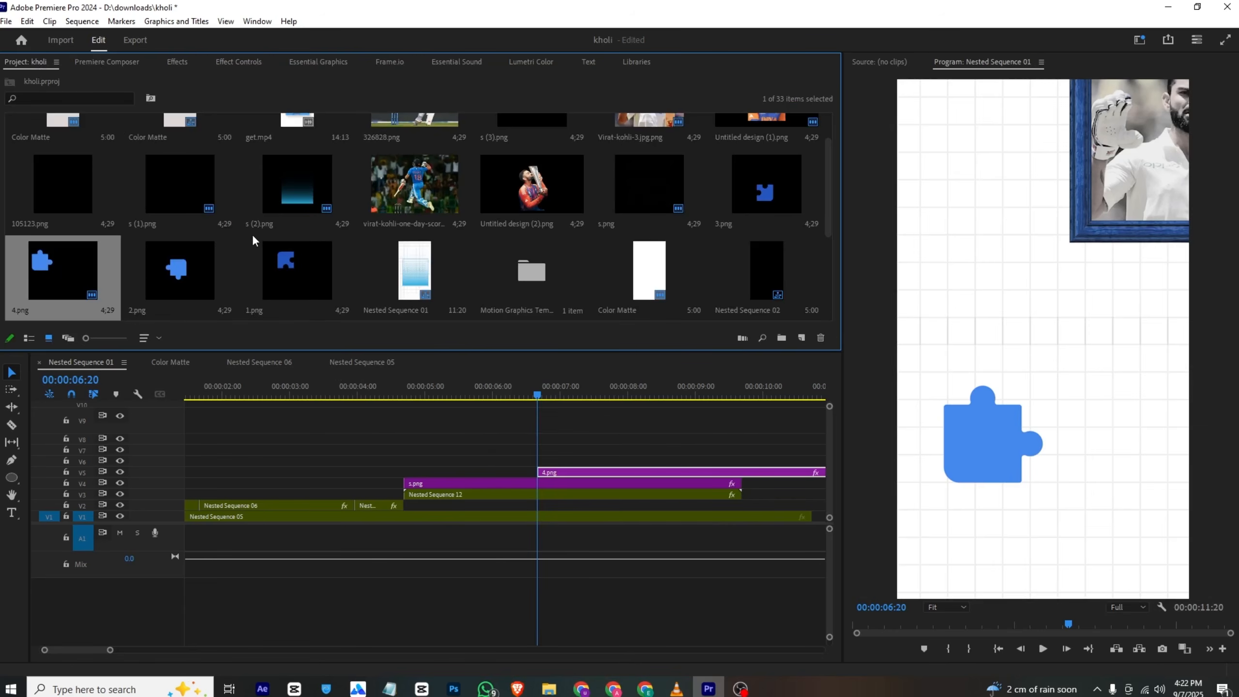
pyautogui.moveTo(293, 275); pyautogui.dragTo(543, 462)
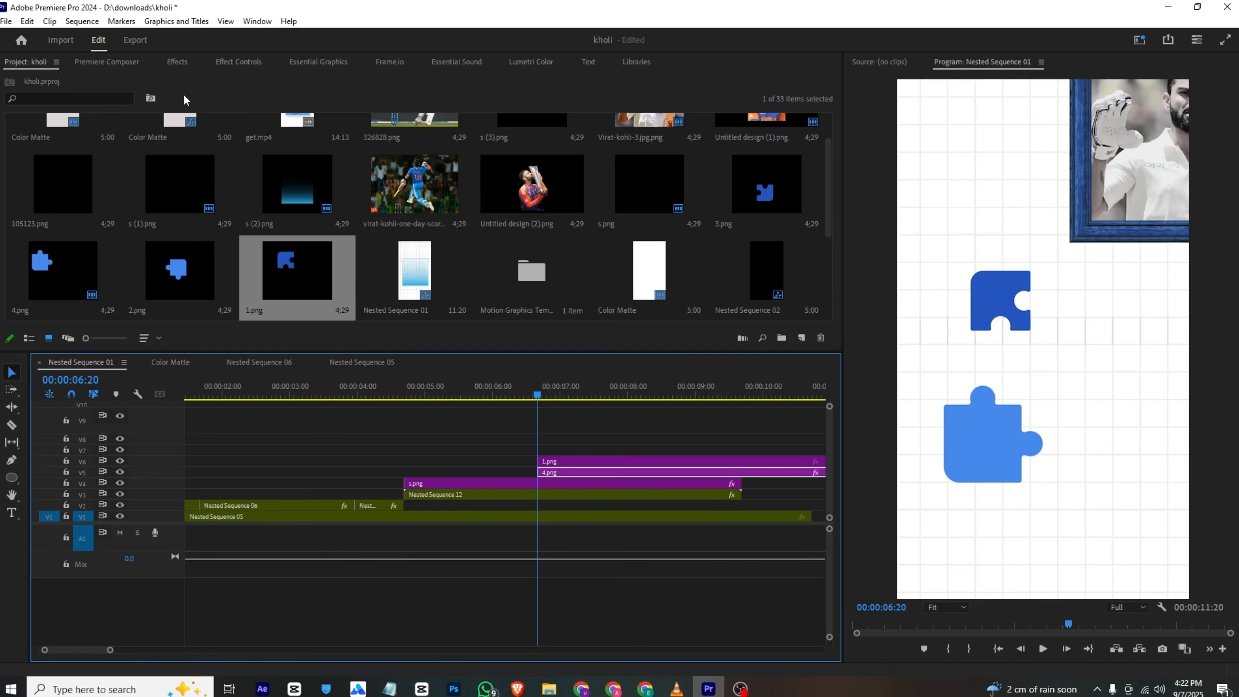
# - Try to copy the position and scale settings of 4.png onto 1.png
pyautogui.click(226, 61)
pyautogui.click(45, 116)
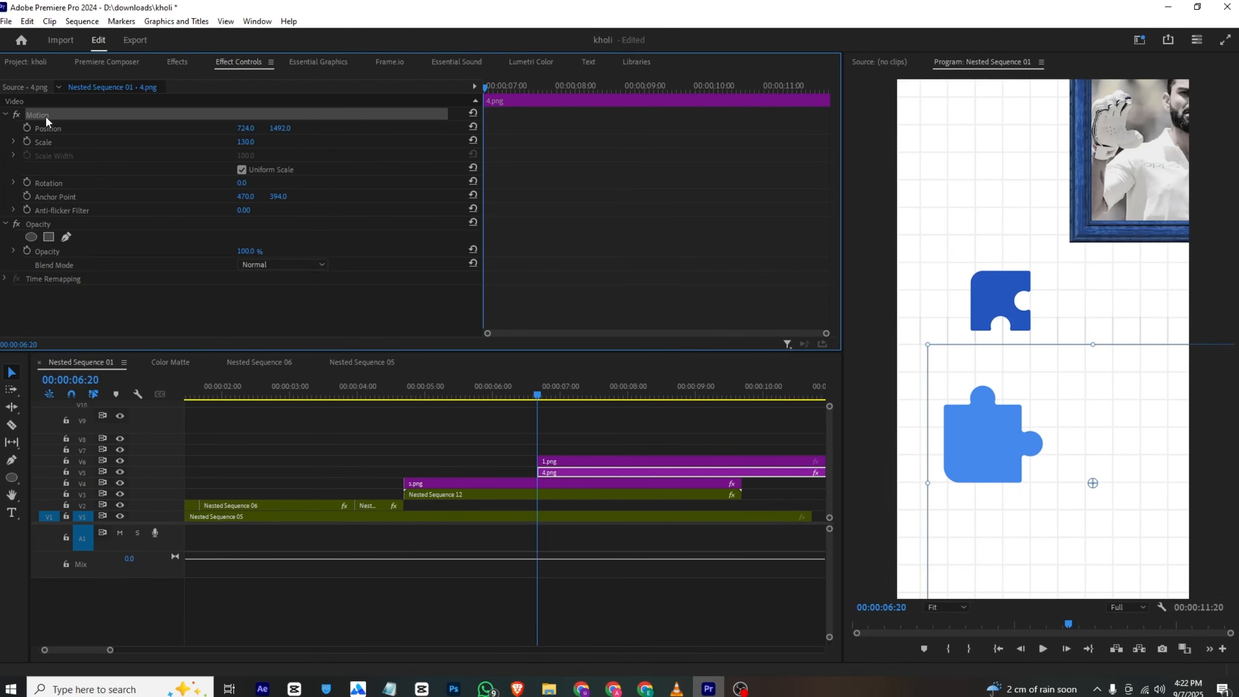
pyautogui.click(53, 130)
pyautogui.keyDown('shift'); pyautogui.click(57, 139); pyautogui.keyUp('shift')
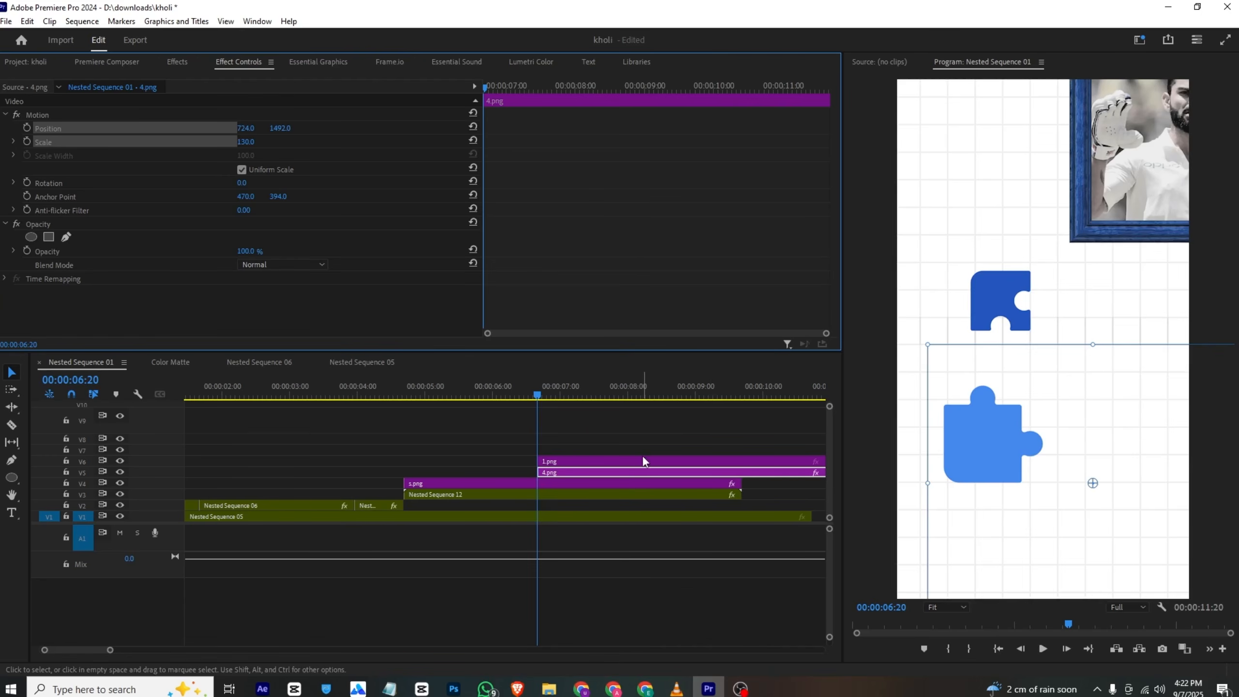
pyautogui.click(643, 459)
pyautogui.click(58, 141)
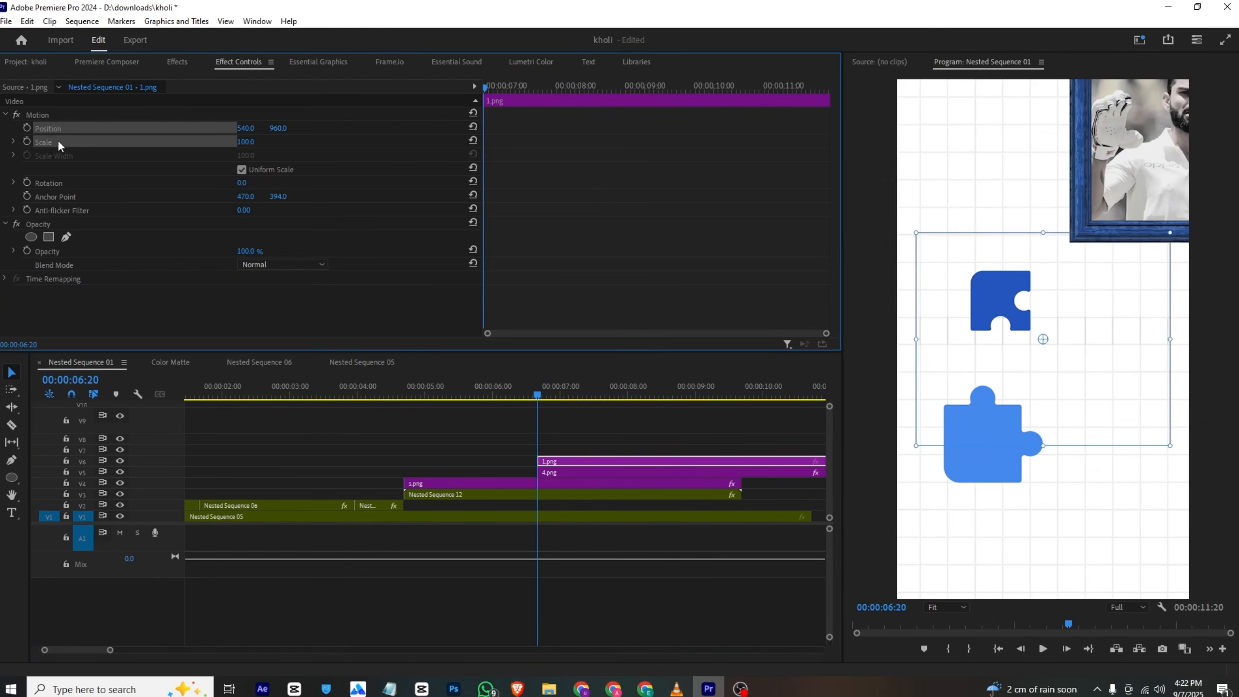
pyautogui.click(603, 471)
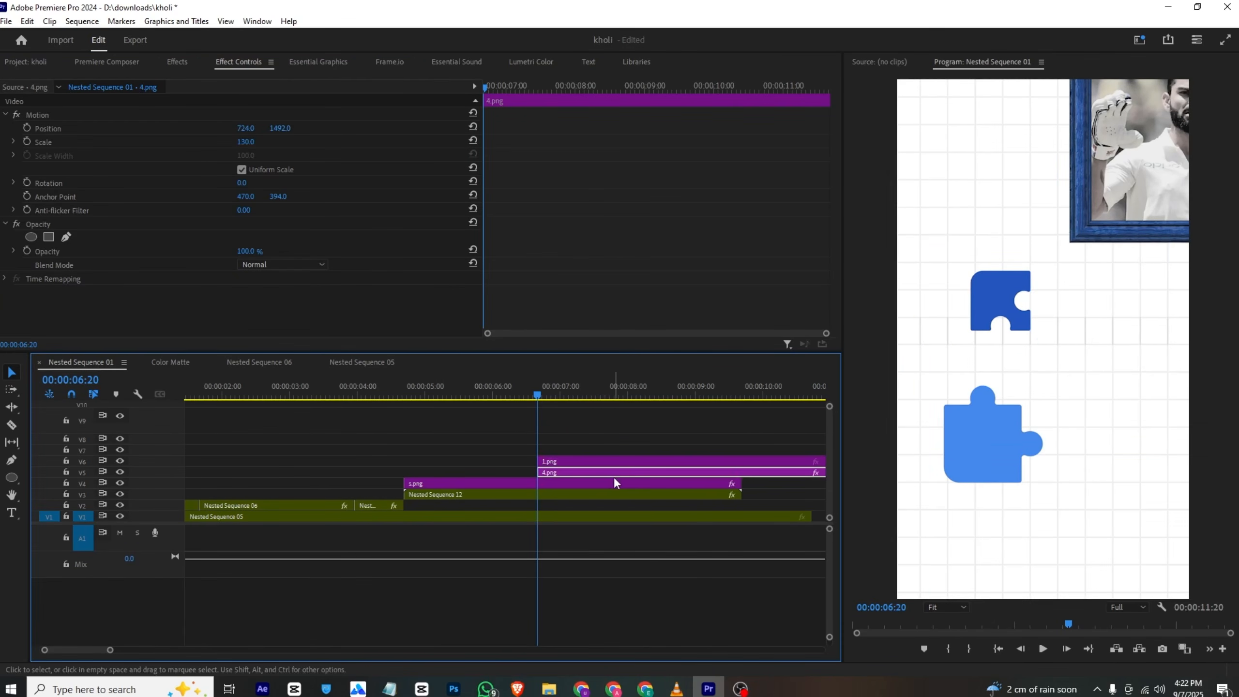
# - Set the scale of 1.png to 130 and its position to 522, 1231, aligning it above 4.png
pyautogui.click(645, 462)
pyautogui.click(249, 141)
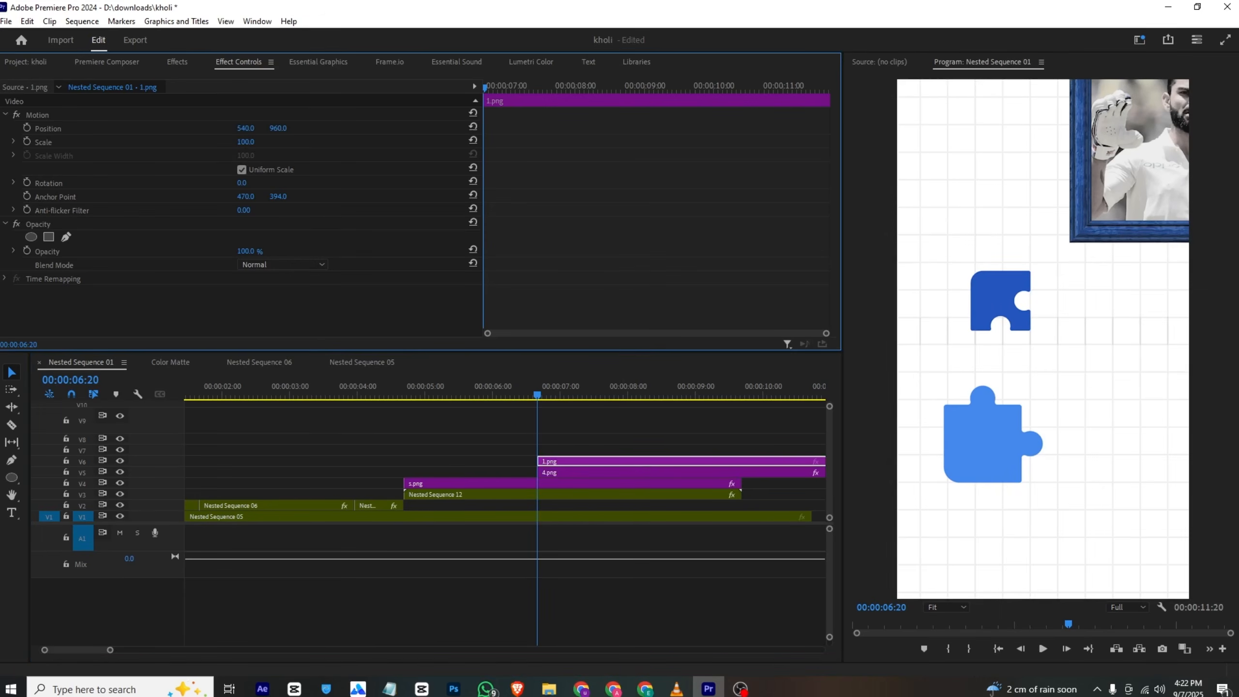
pyautogui.write('130')
pyautogui.press('Return')
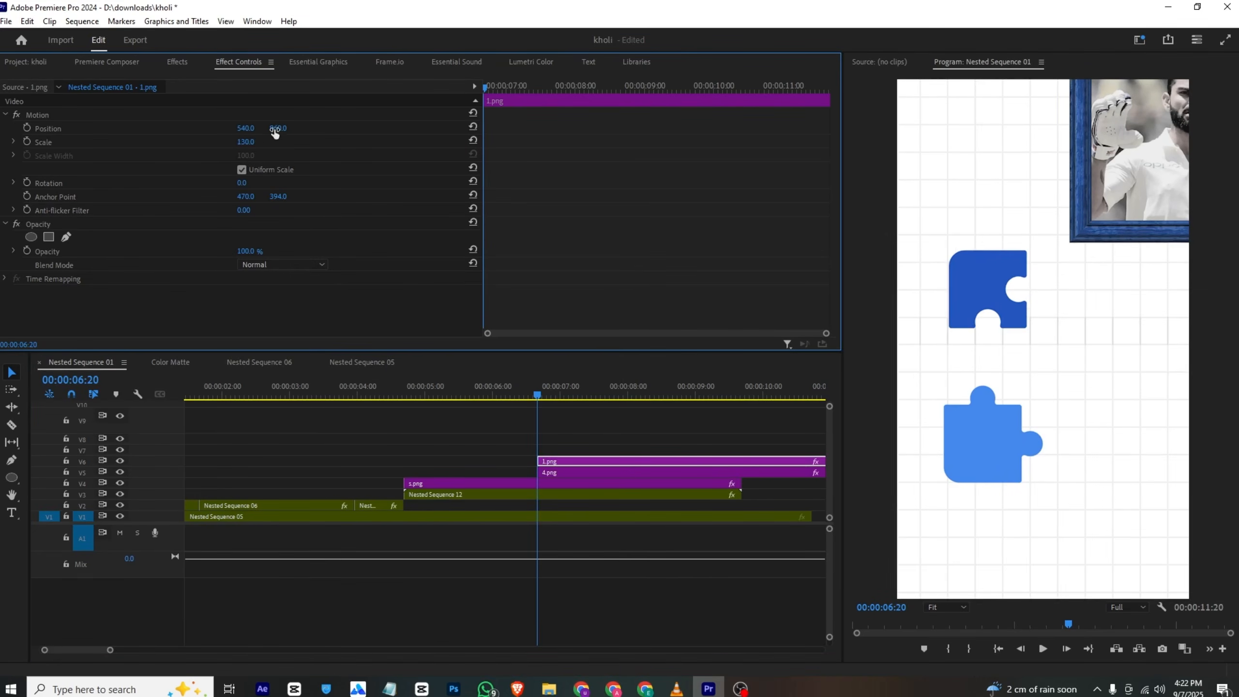
pyautogui.moveTo(276, 133); pyautogui.dragTo(243, 130)
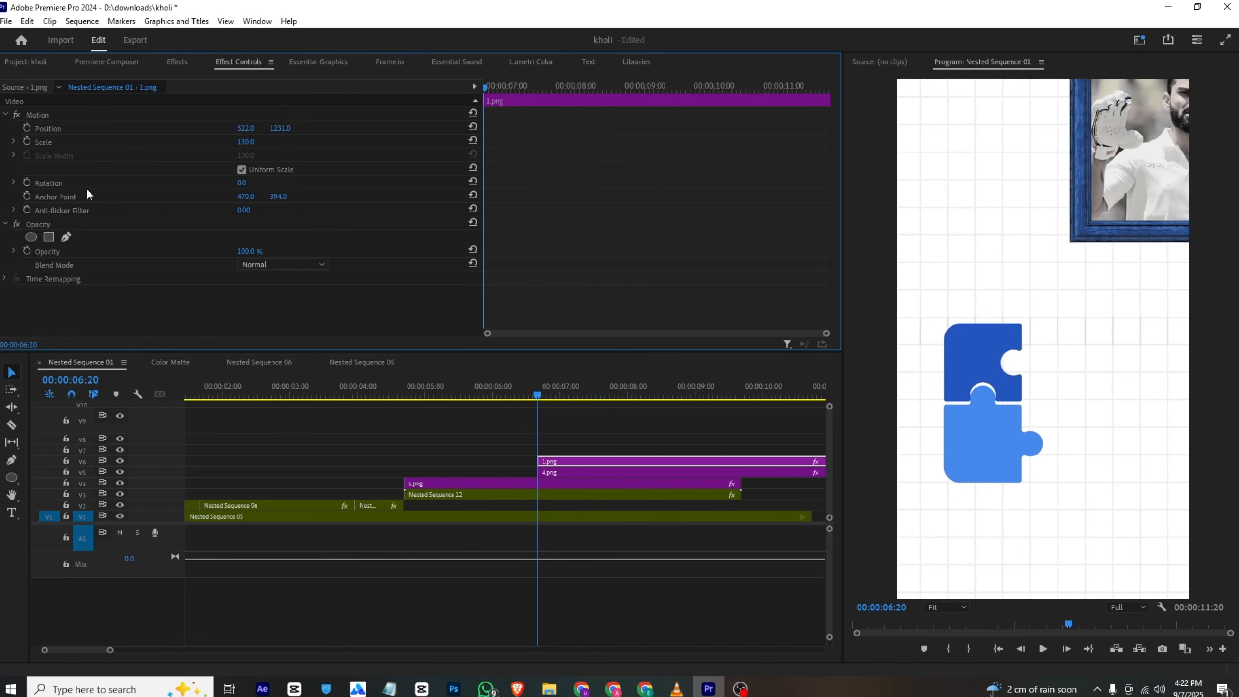
# - Check the VLC reference and place the puzzle piece 3.png on V7 at 00:00:06:20
pyautogui.click(39, 67)
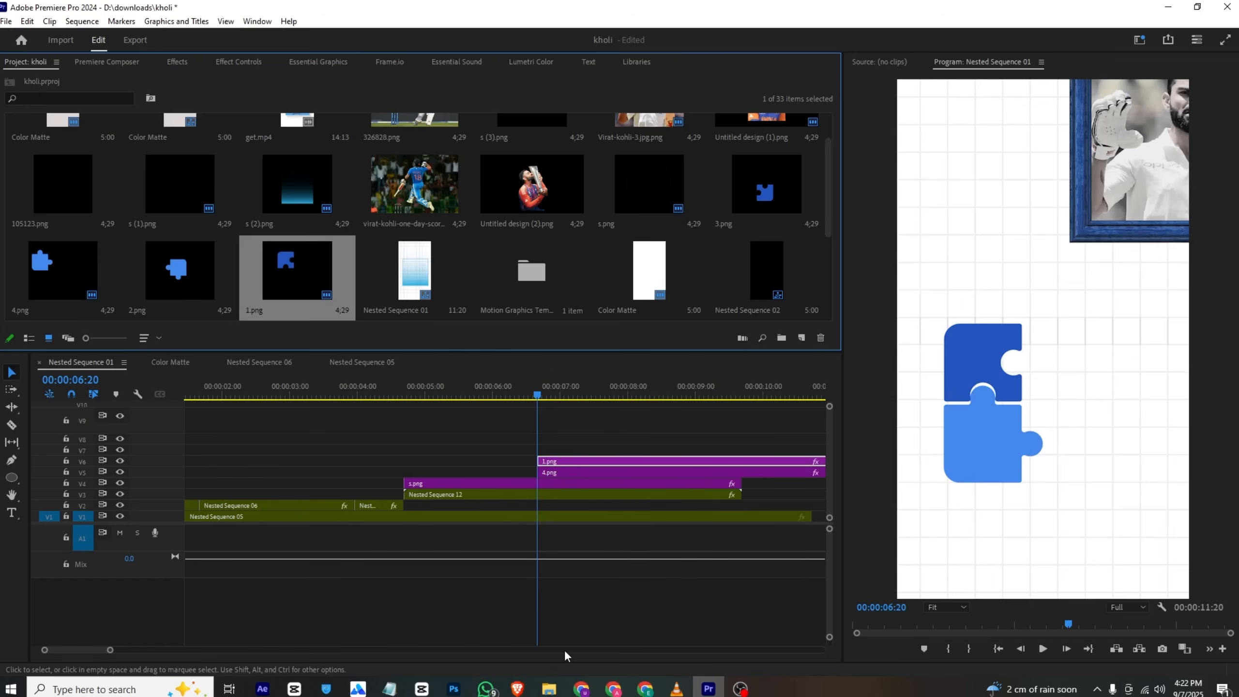
pyautogui.click(677, 688)
pyautogui.hotkey('alt', 'Tab')
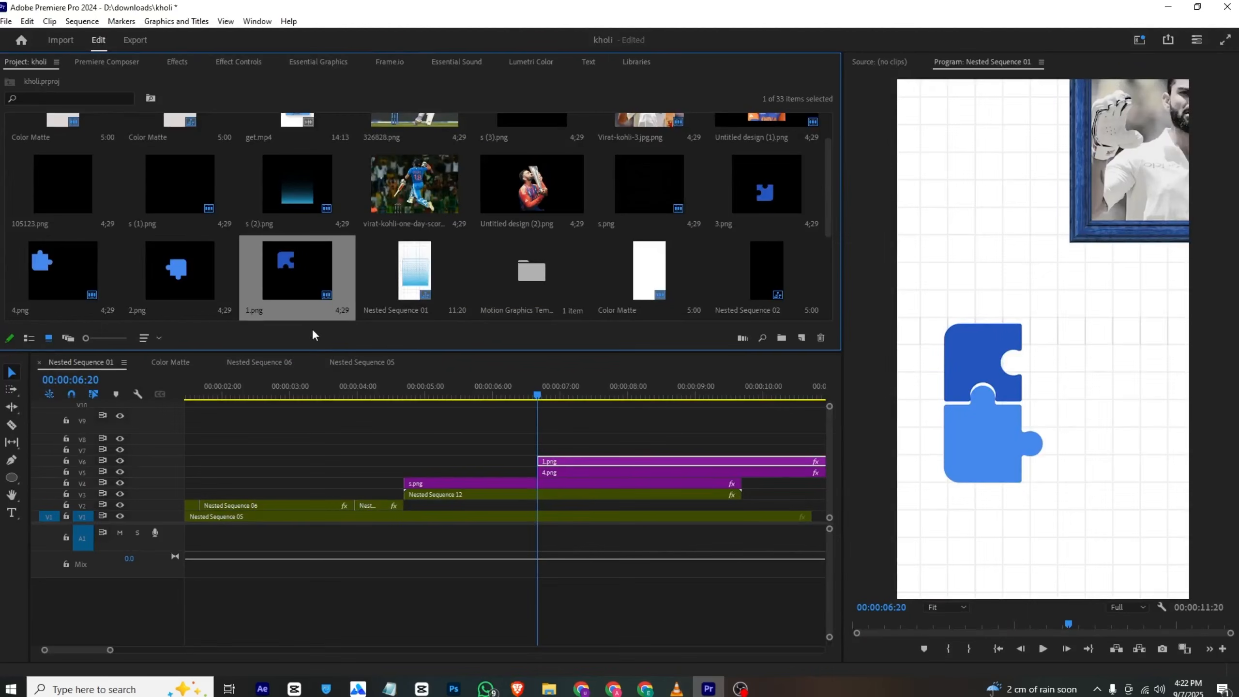
pyautogui.moveTo(621, 379); pyautogui.dragTo(542, 449)
# - Set the scale of 3.png to 130 and its position to 783, 1214
pyautogui.click(239, 61)
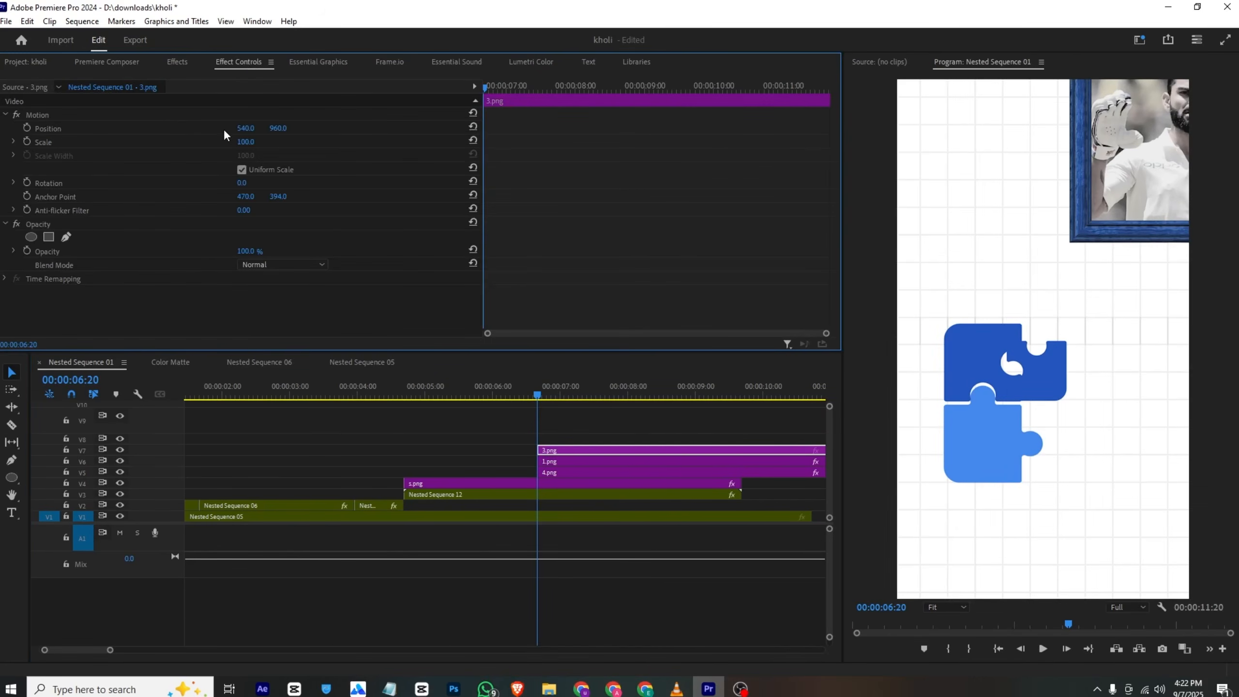
pyautogui.click(247, 141)
pyautogui.write('130')
pyautogui.press('Return')
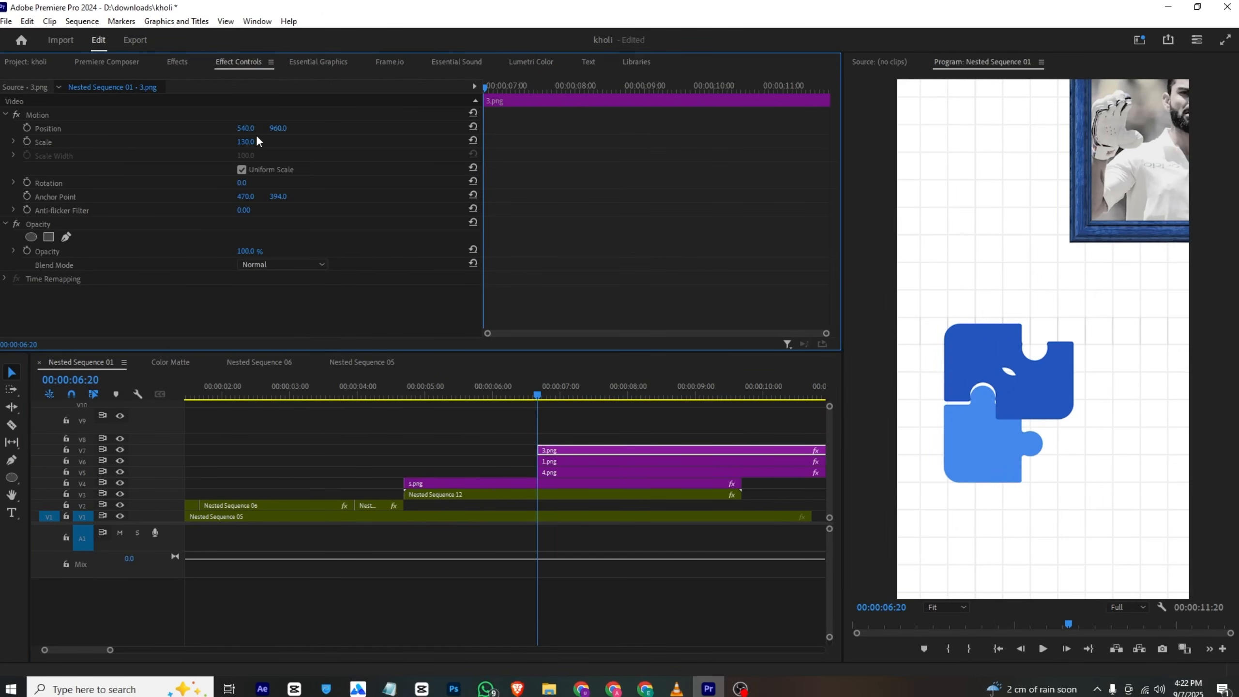
pyautogui.moveTo(246, 128); pyautogui.dragTo(320, 128)
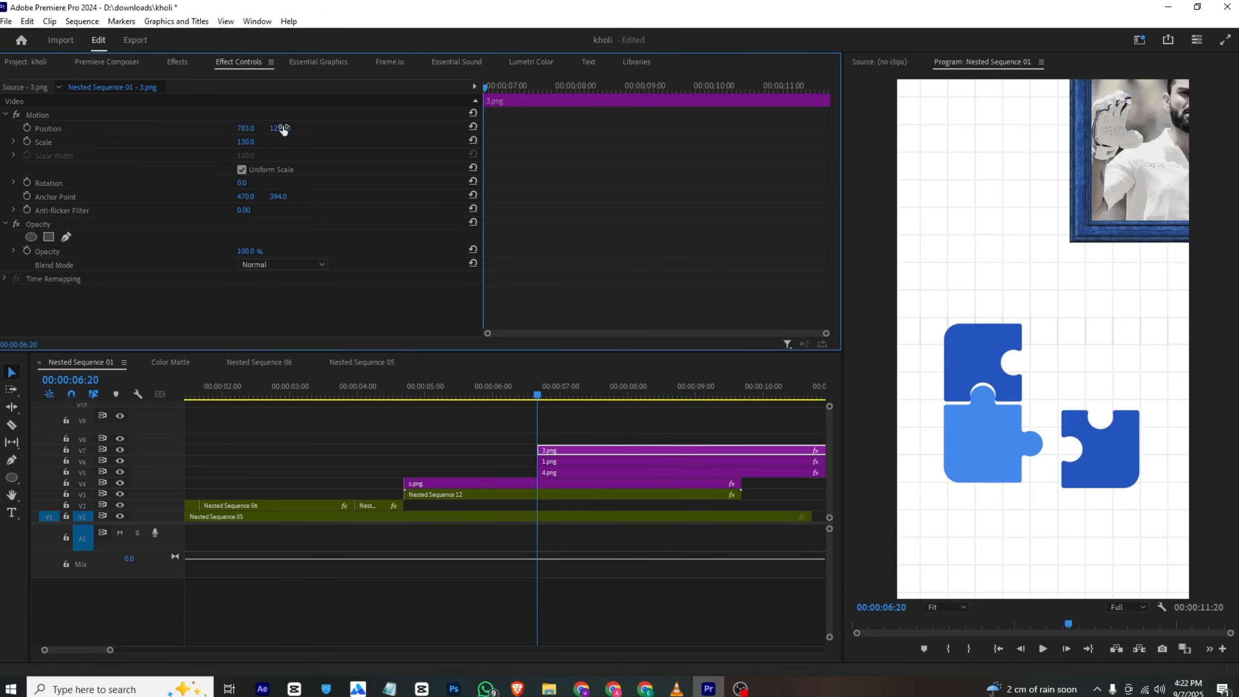
pyautogui.click(284, 127)
# - Animate 4.png with position keyframes from 724, 1643 at 00:00:06:20 to 724, 1492 at 00:00:07:12, and play it back
pyautogui.click(558, 472)
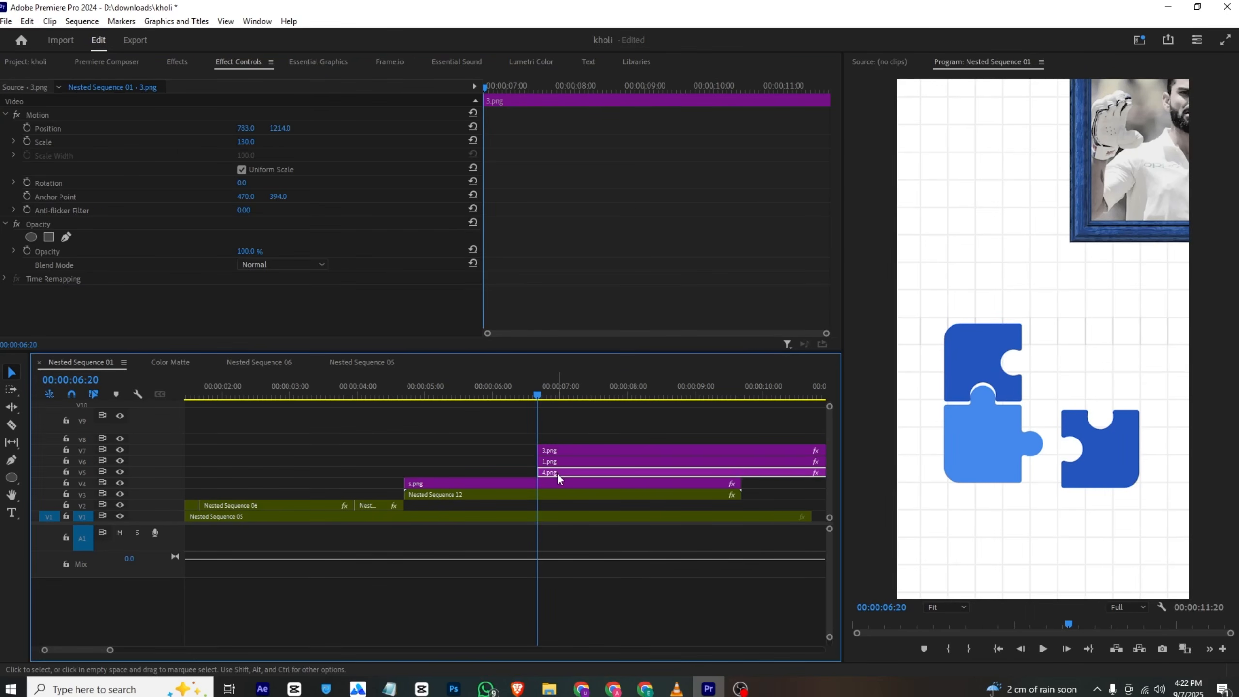
pyautogui.click(27, 127)
pyautogui.click(278, 133)
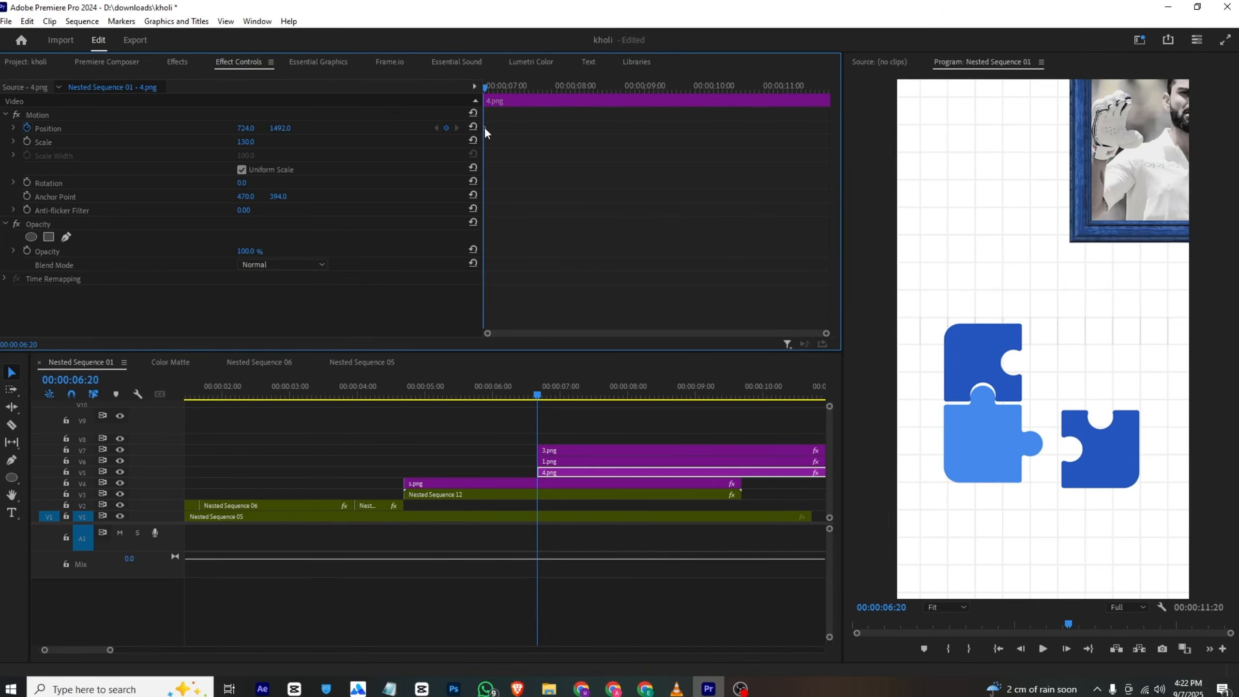
pyautogui.moveTo(484, 127); pyautogui.dragTo(568, 128)
pyautogui.moveTo(281, 130); pyautogui.dragTo(302, 124)
pyautogui.moveTo(567, 128); pyautogui.dragTo(533, 131)
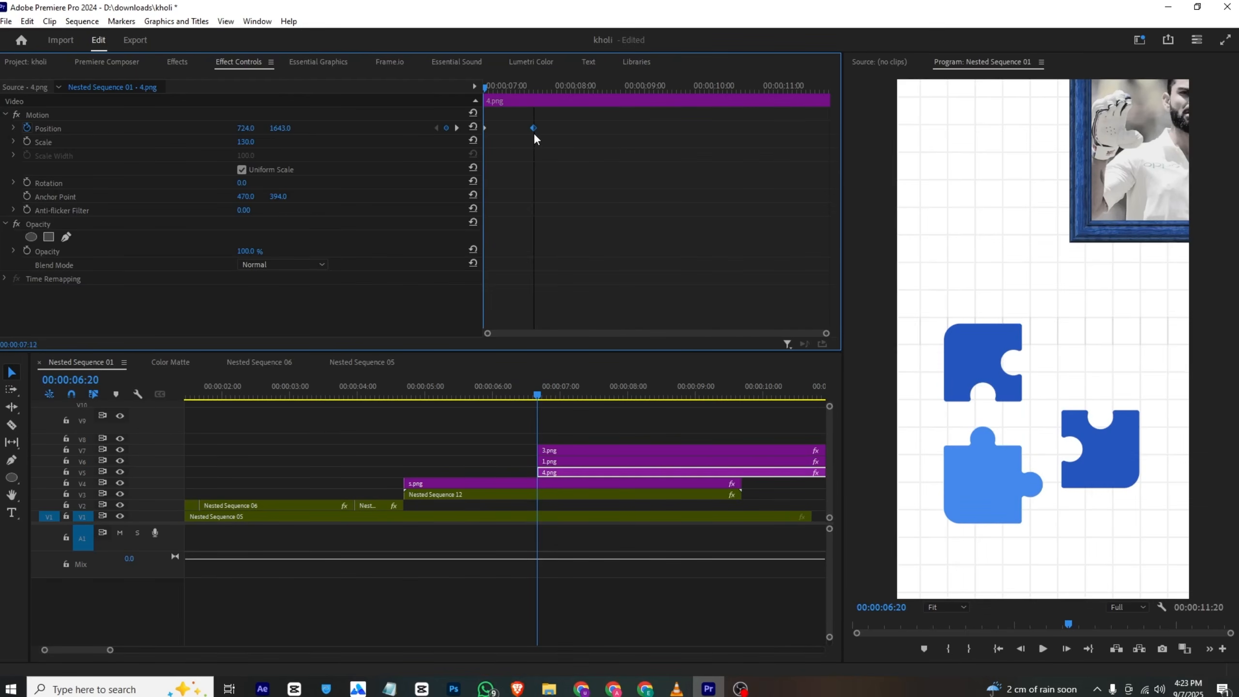
pyautogui.press('space')
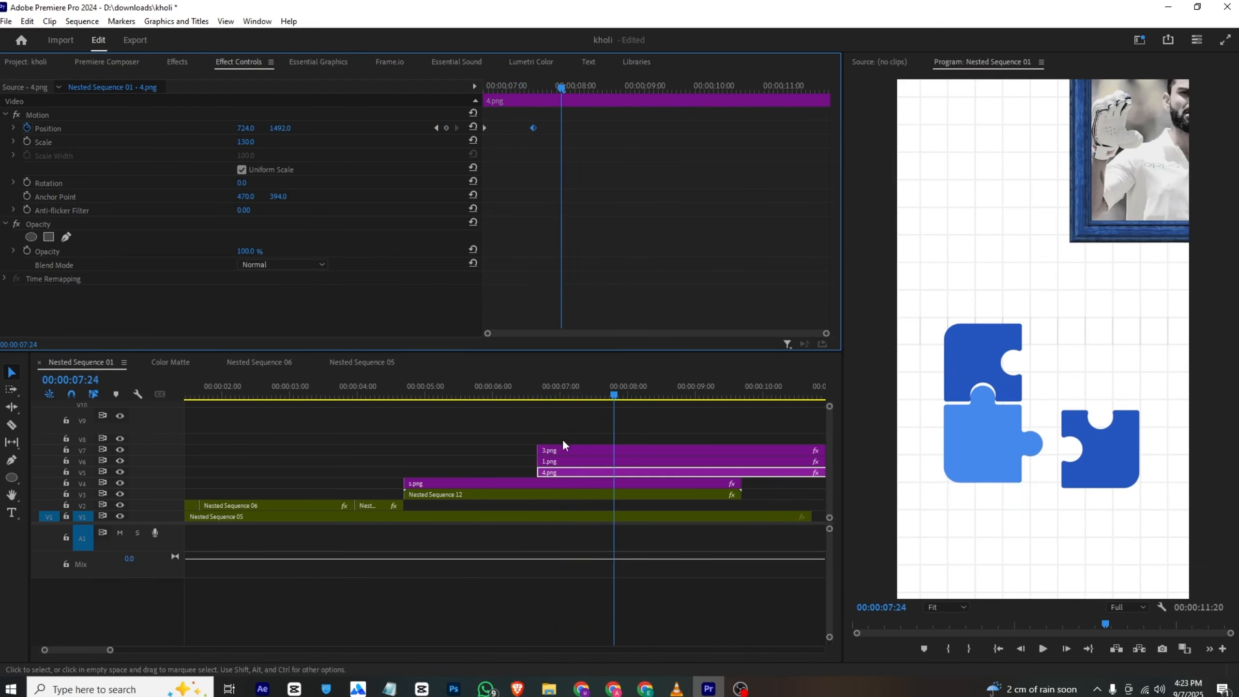
# - Animate 1.png with position keyframes from a higher spot at 00:00:06:20 down to 521, 1238 at 00:00:07:12, and play it back
pyautogui.click(554, 461)
pyautogui.moveTo(498, 87); pyautogui.dragTo(479, 90)
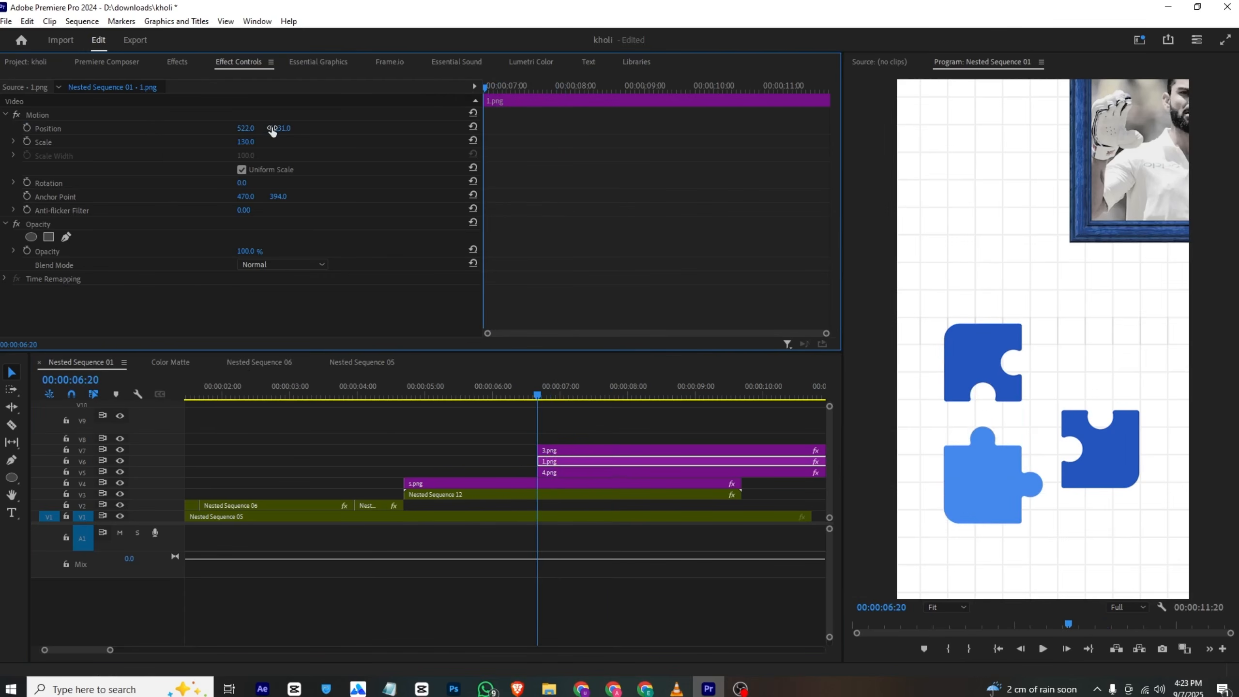
pyautogui.click(594, 472)
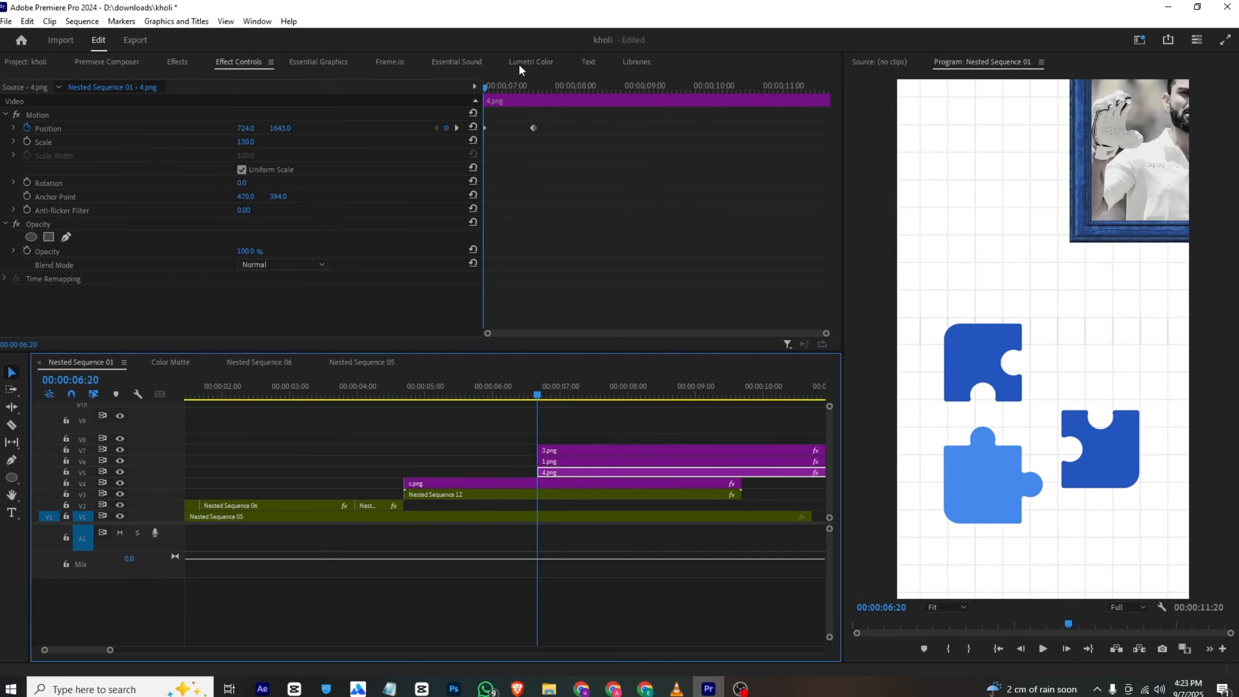
pyautogui.click(535, 86)
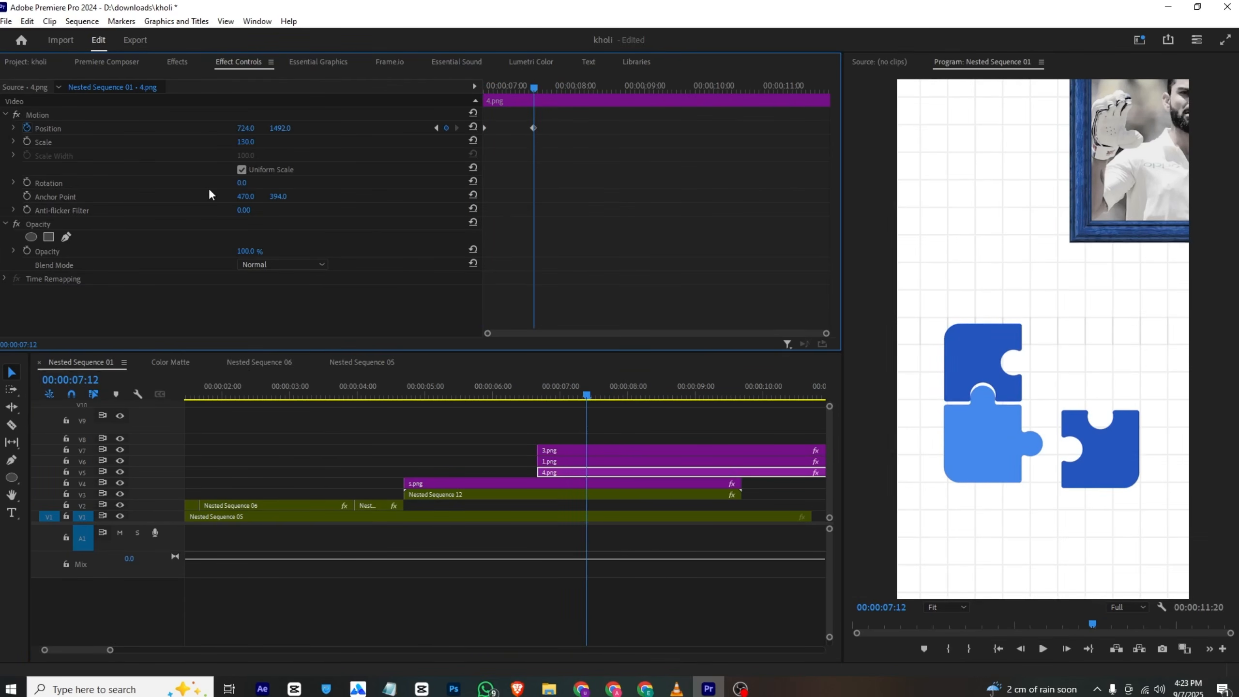
pyautogui.click(637, 462)
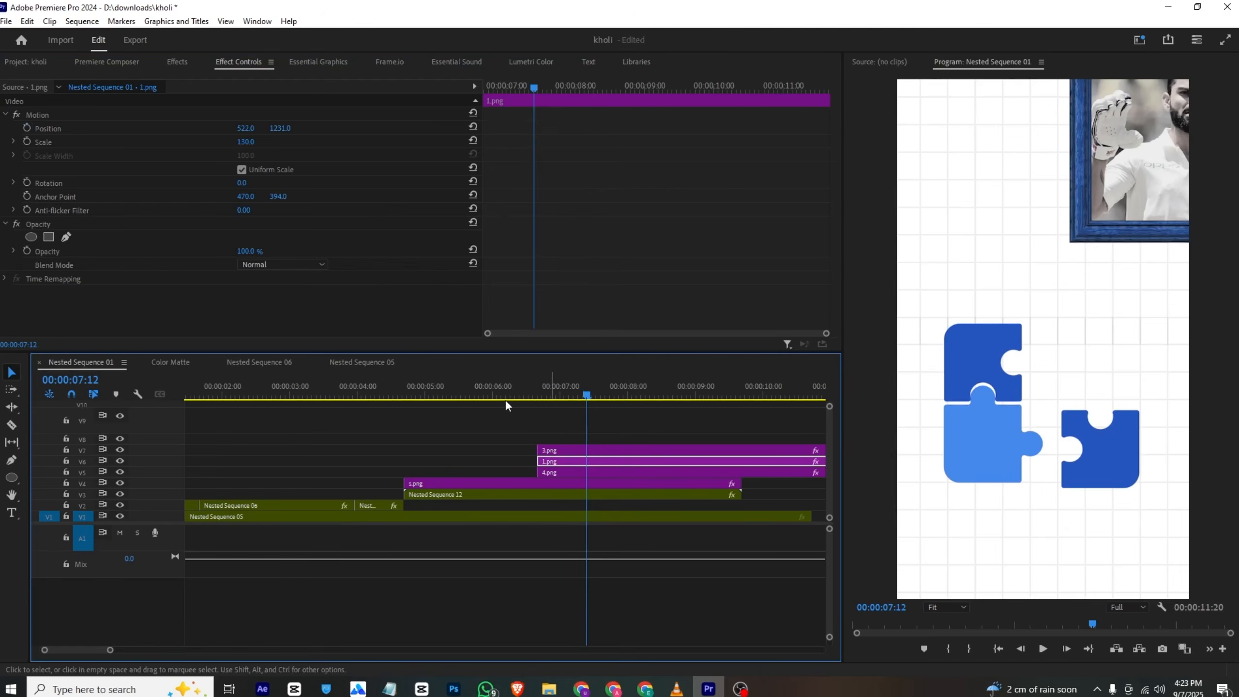
pyautogui.click(22, 125)
pyautogui.moveTo(280, 128); pyautogui.dragTo(251, 127)
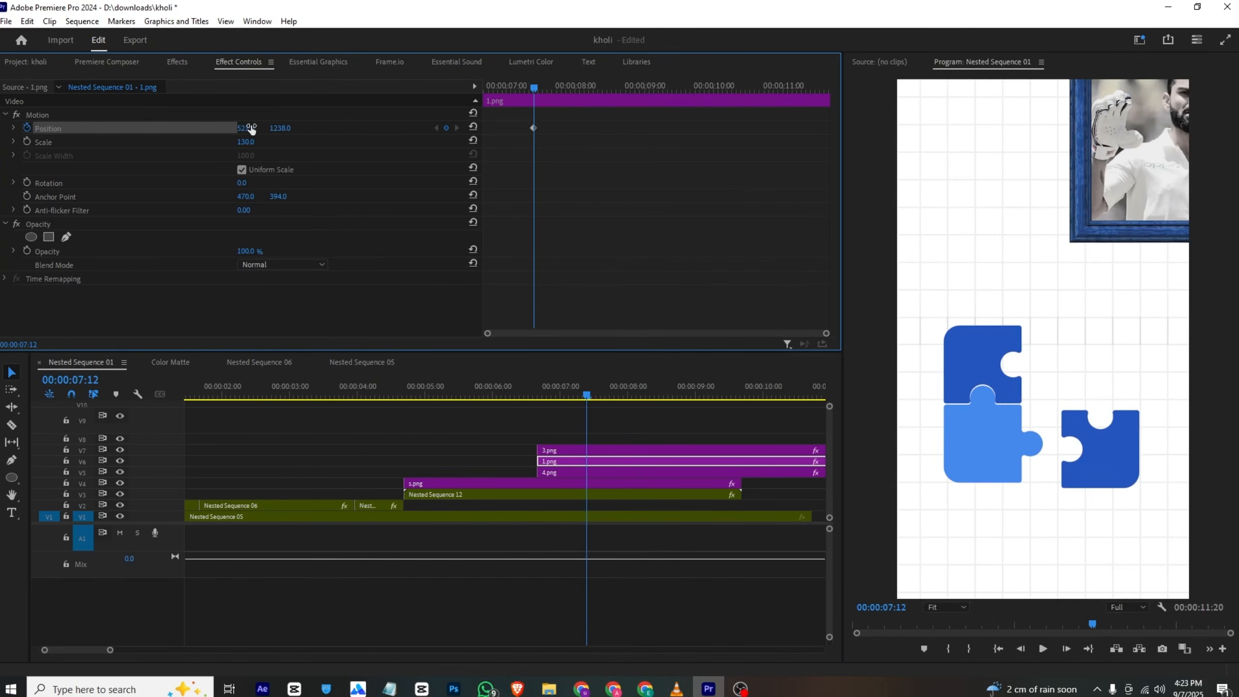
pyautogui.moveTo(487, 87); pyautogui.dragTo(466, 89)
pyautogui.moveTo(284, 128); pyautogui.dragTo(181, 128)
pyautogui.press('space')
# - Add a position keyframe of 641, 1192 to 3.png at 00:00:07:13 so that it interlocks with 4.png
pyautogui.click(612, 451)
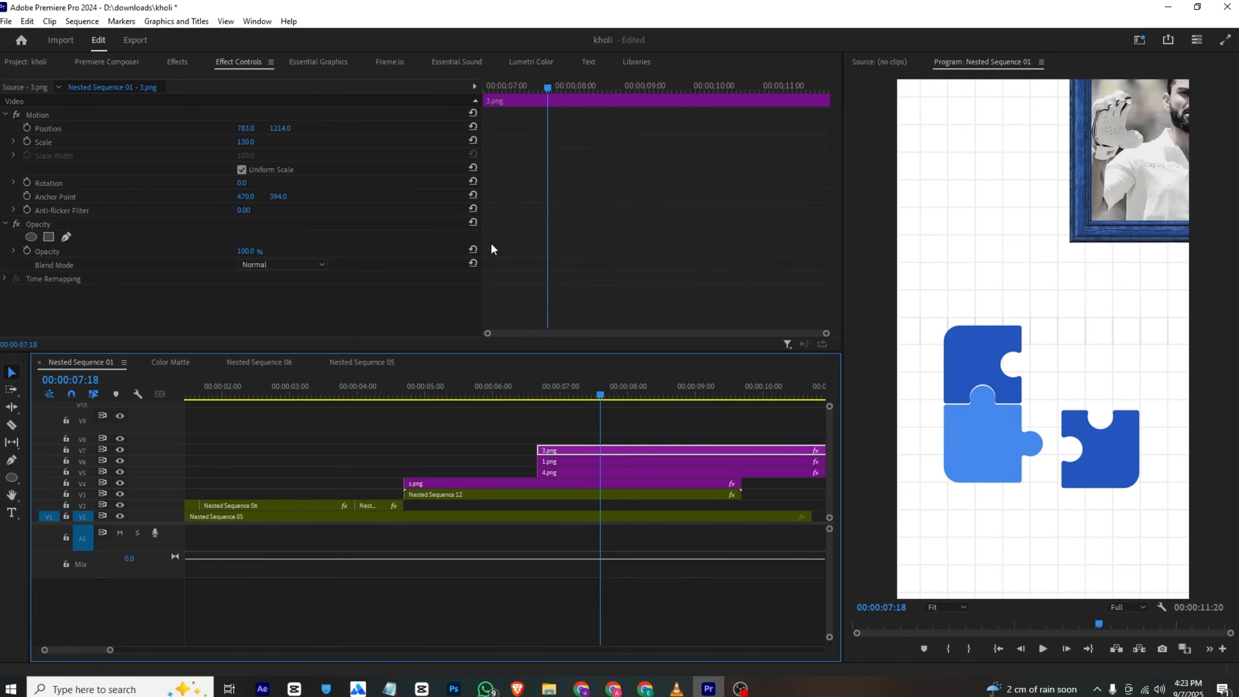
pyautogui.click(592, 463)
pyautogui.moveTo(538, 87); pyautogui.dragTo(529, 88)
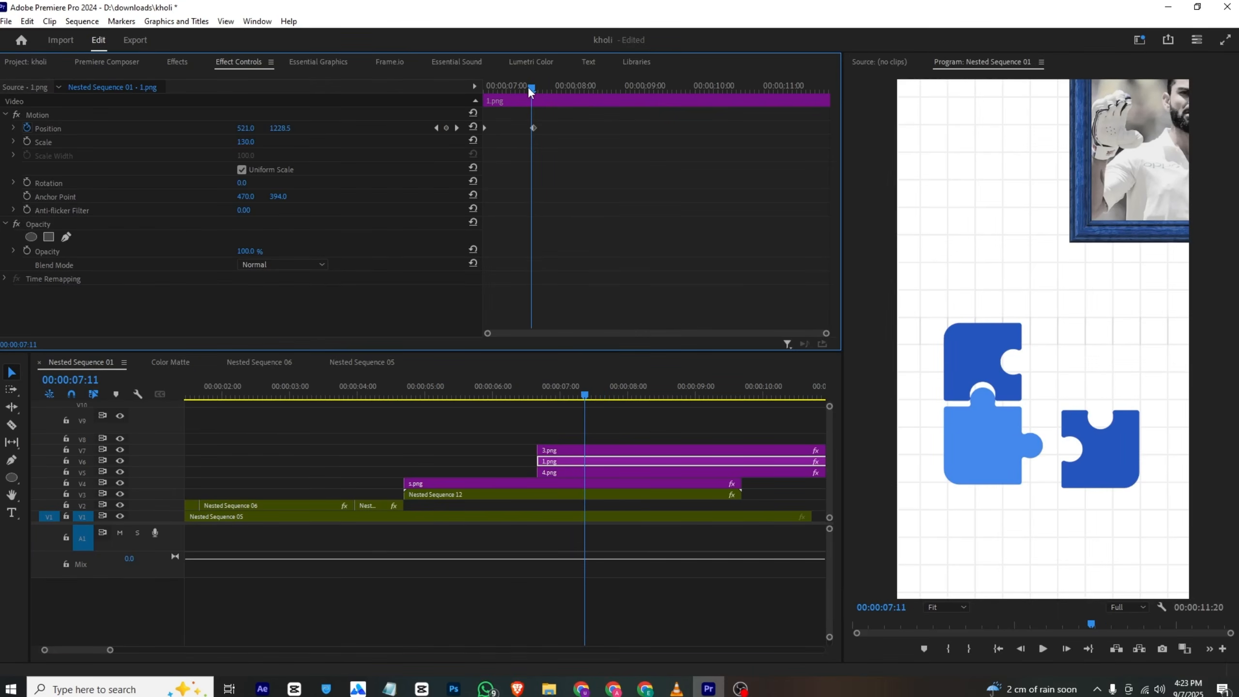
pyautogui.moveTo(530, 90); pyautogui.dragTo(536, 89)
pyautogui.click(616, 449)
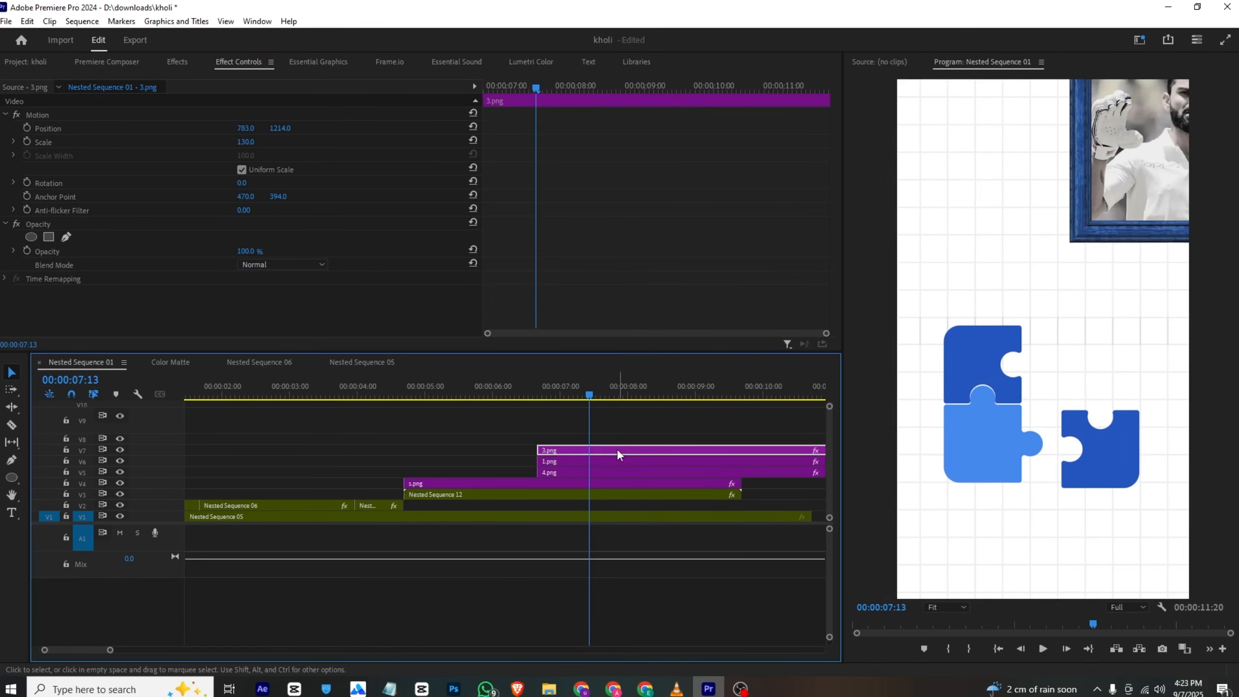
pyautogui.click(26, 128)
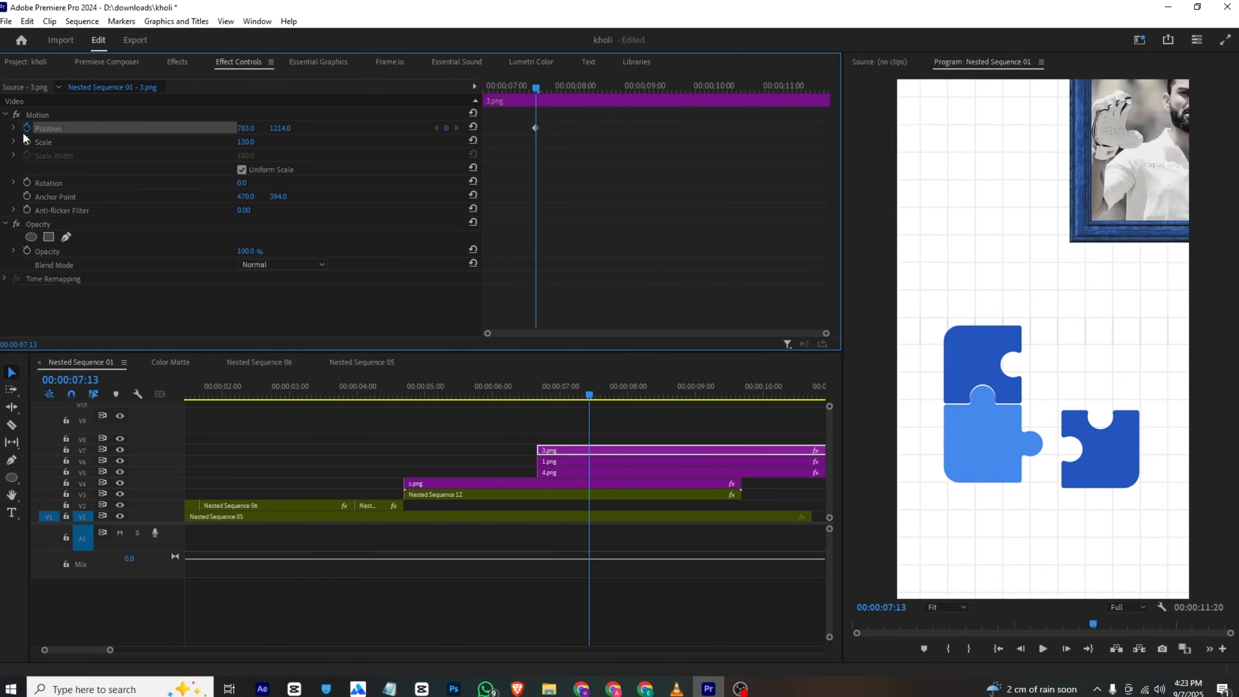
pyautogui.moveTo(266, 127); pyautogui.dragTo(163, 129)
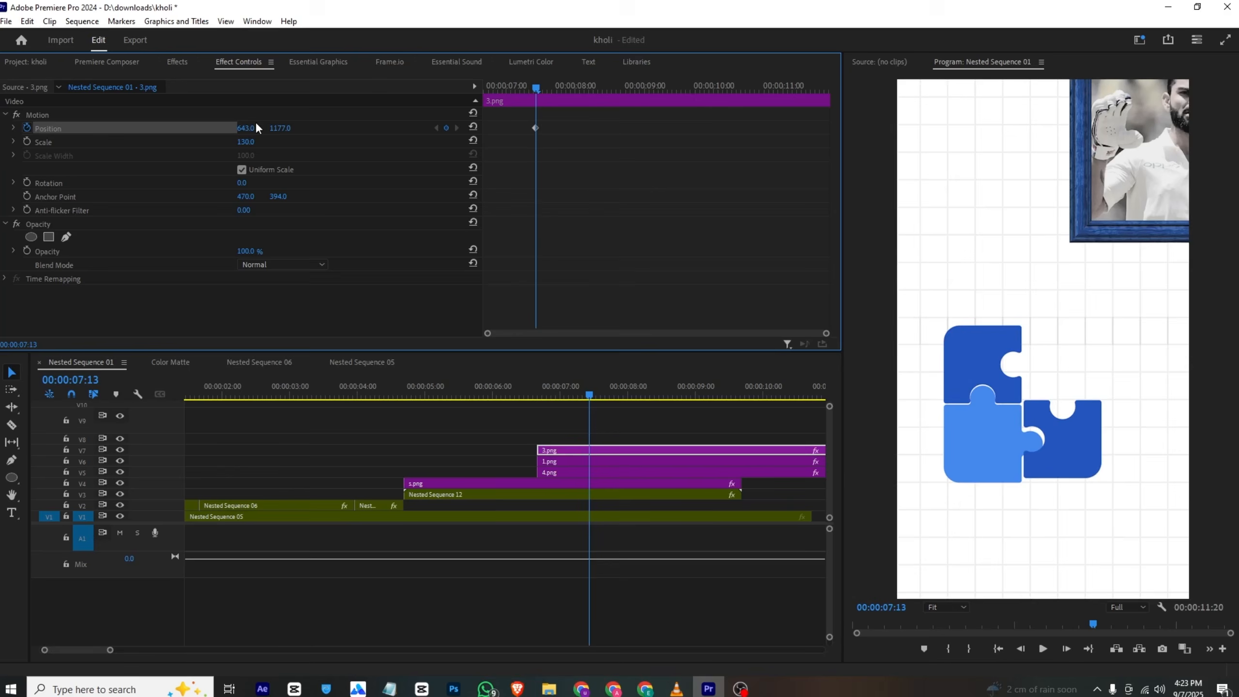
pyautogui.moveTo(274, 128)
pyautogui.mouseDown()
pyautogui.moveTo(286, 128)
pyautogui.moveTo(240, 128)
pyautogui.moveTo(251, 129)
pyautogui.mouseUp()
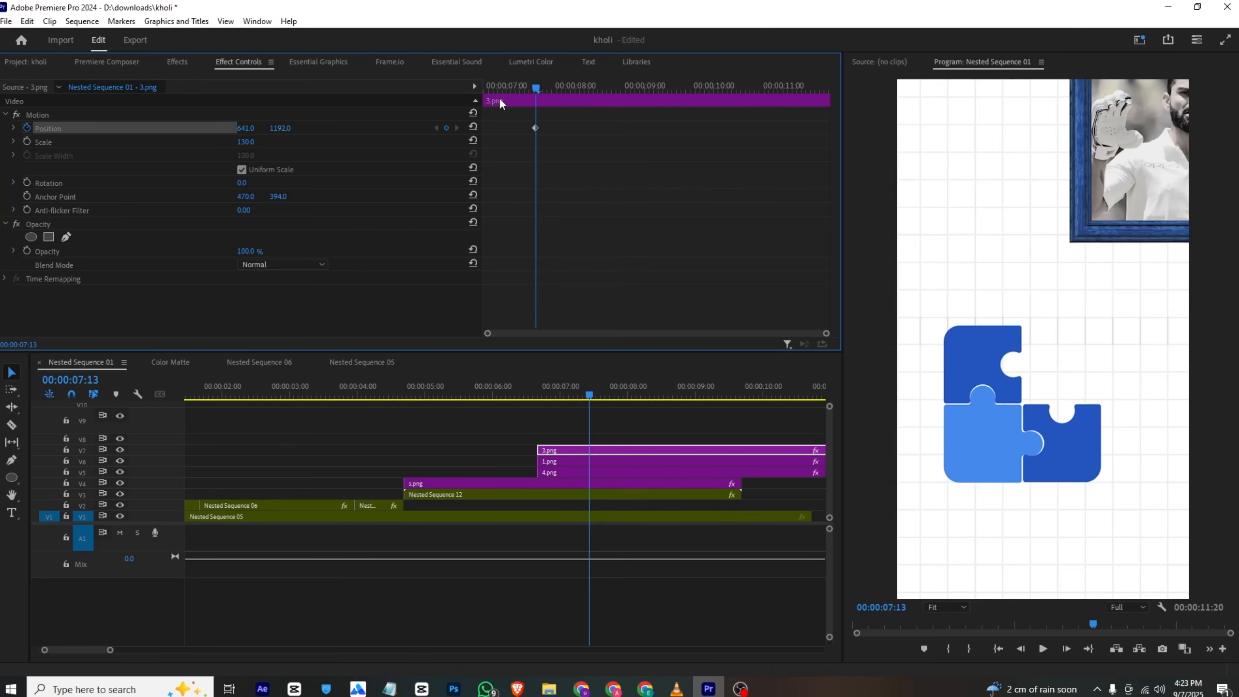
# - Set the starting position keyframe of 3.png at 00:00:06:20 with a horizontal value of 949, and play back the motion
pyautogui.moveTo(503, 88); pyautogui.dragTo(394, 91)
pyautogui.moveTo(246, 128); pyautogui.dragTo(443, 128)
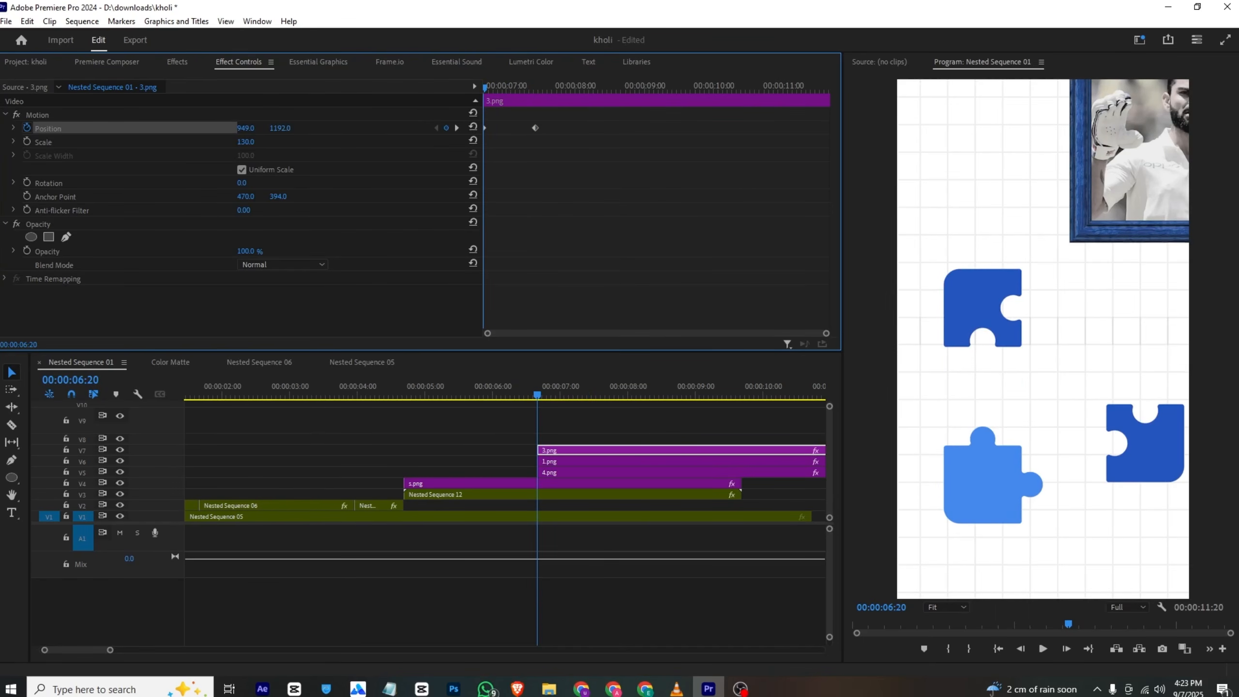
pyautogui.moveTo(281, 128); pyautogui.dragTo(423, 128)
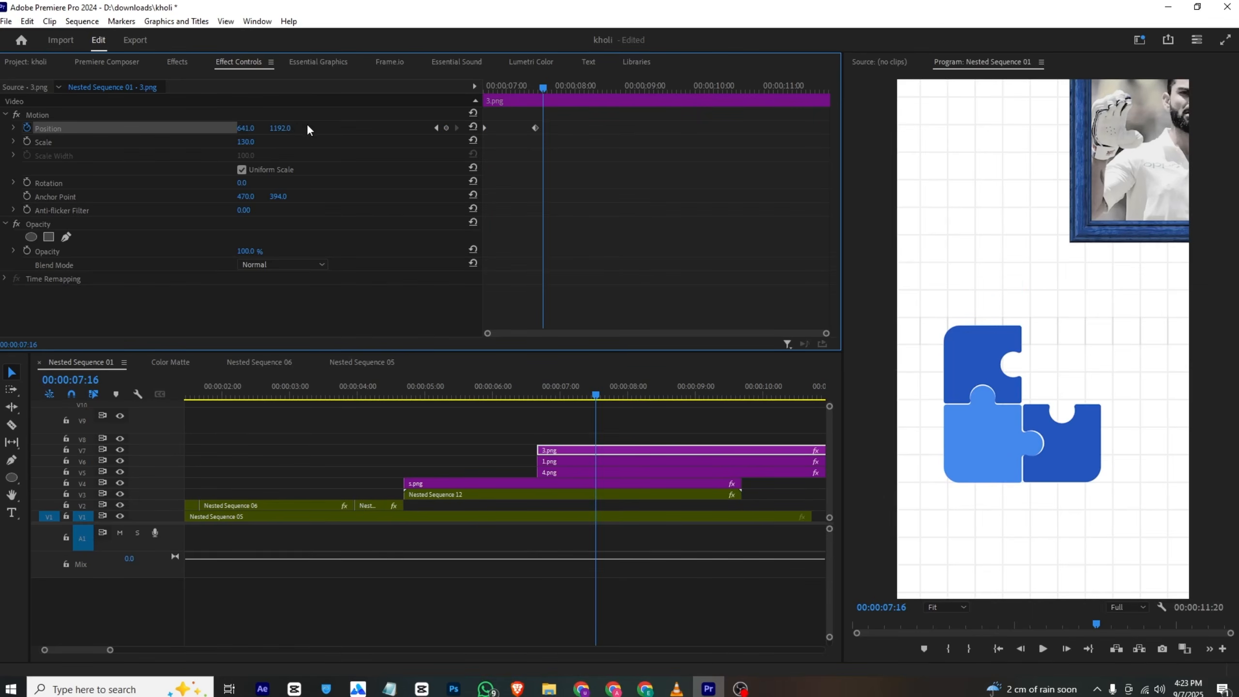
# - Apply eased temporal interpolation to the position keyframes of 3.png and select the 1.png clip
pyautogui.rightClick(534, 127)
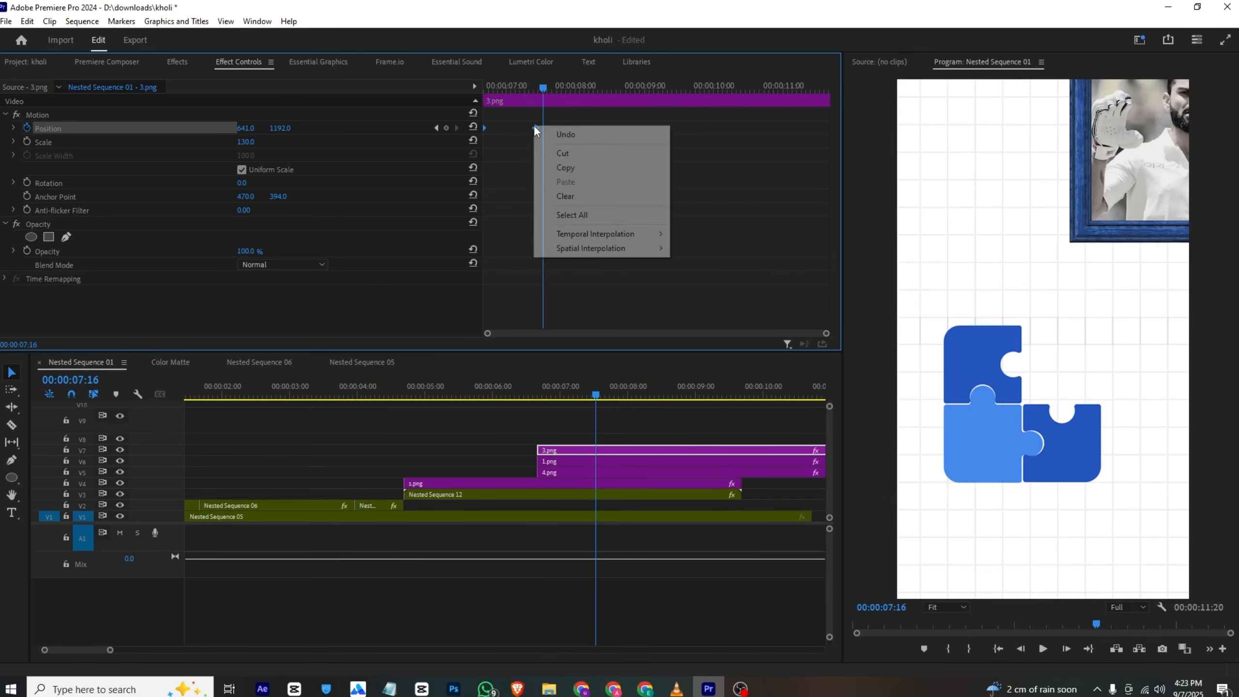
pyautogui.moveTo(583, 234)
pyautogui.click(733, 328)
pyautogui.click(584, 461)
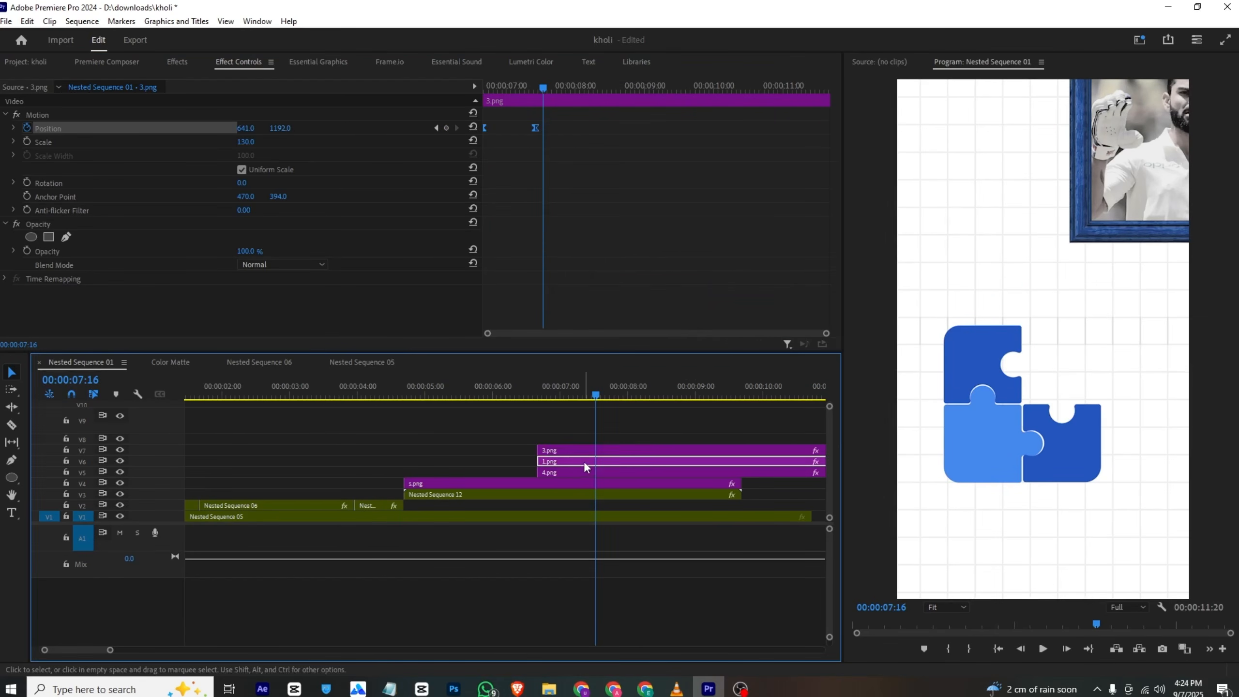
# - Apply eased temporal interpolation to the position keyframes of 1.png and 4.png, and play back the puzzle motion
pyautogui.rightClick(533, 129)
pyautogui.moveTo(591, 237)
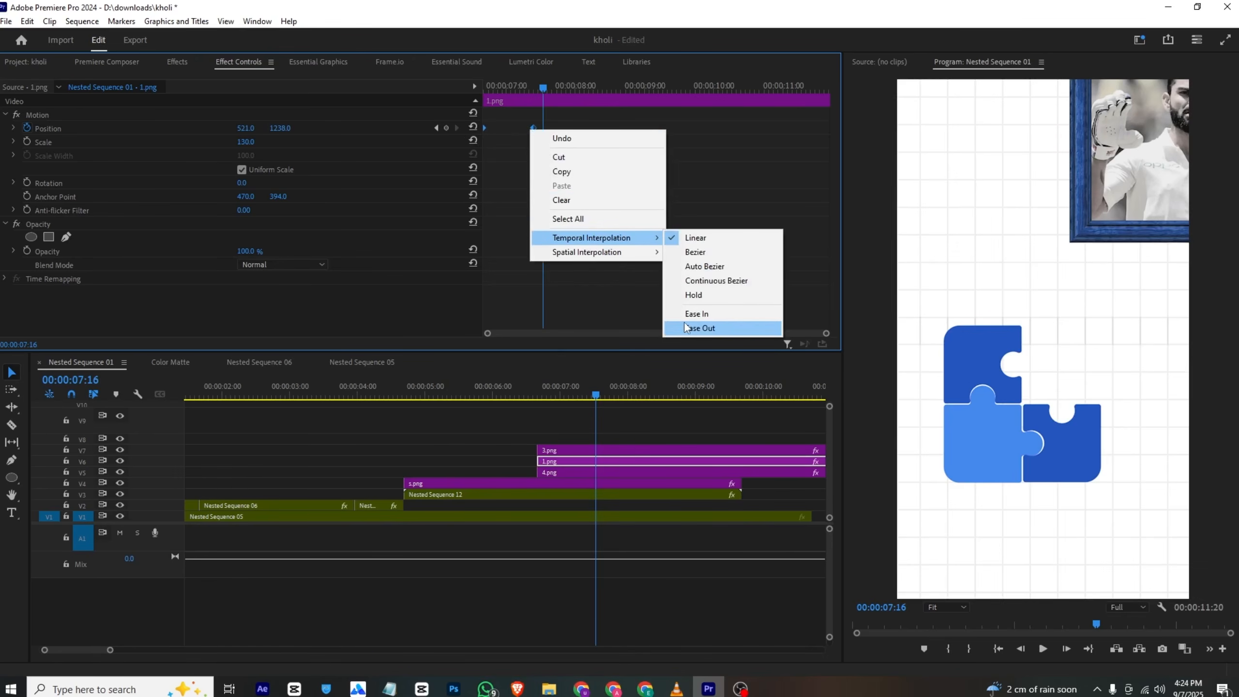
pyautogui.click(684, 324)
pyautogui.click(589, 471)
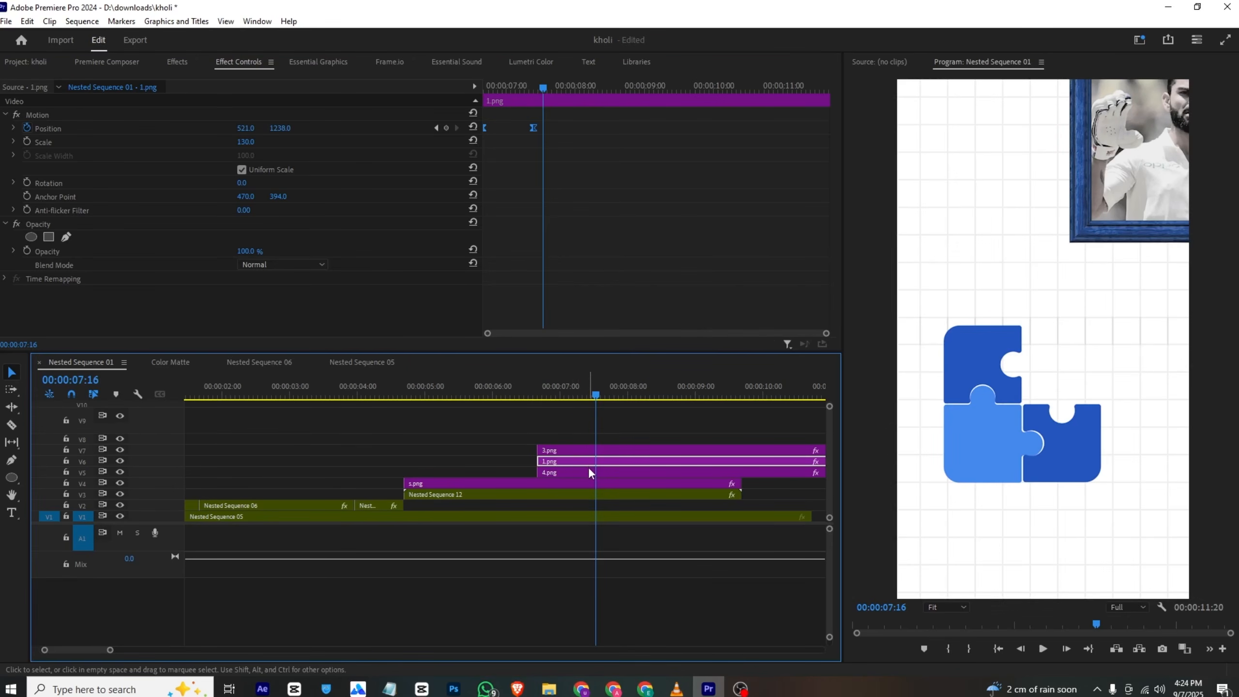
pyautogui.click(558, 284)
pyautogui.rightClick(534, 127)
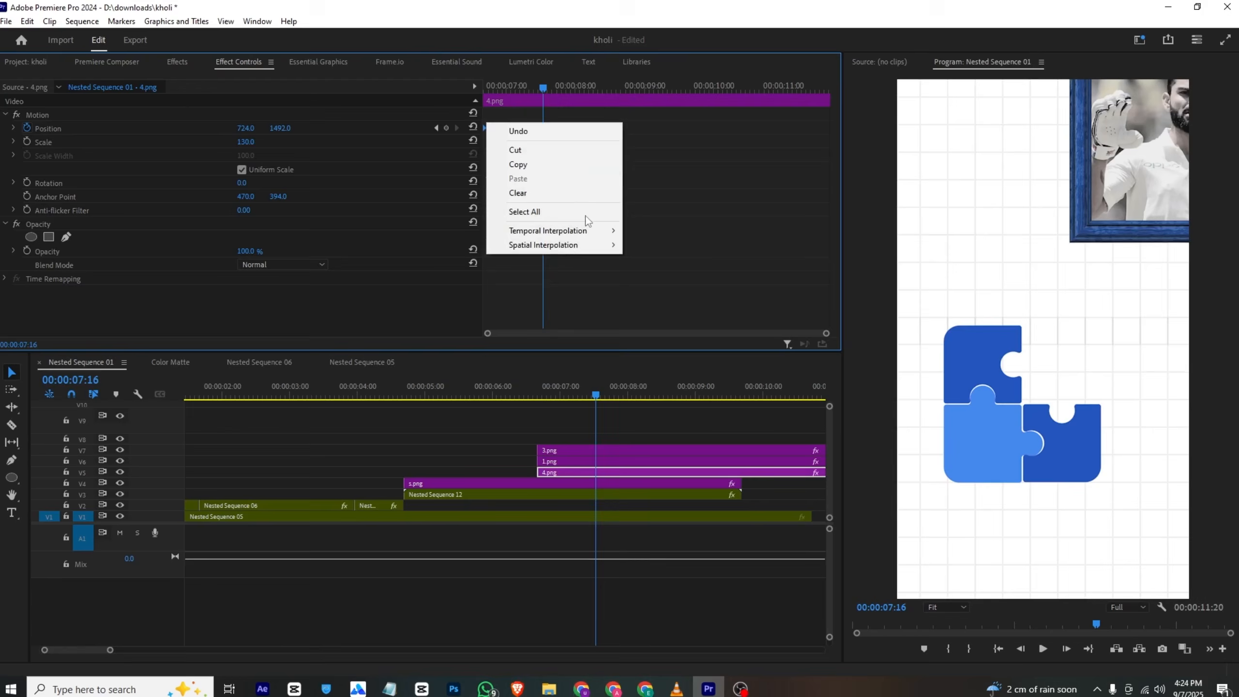
pyautogui.moveTo(591, 237)
pyautogui.click(654, 307)
pyautogui.click(533, 389)
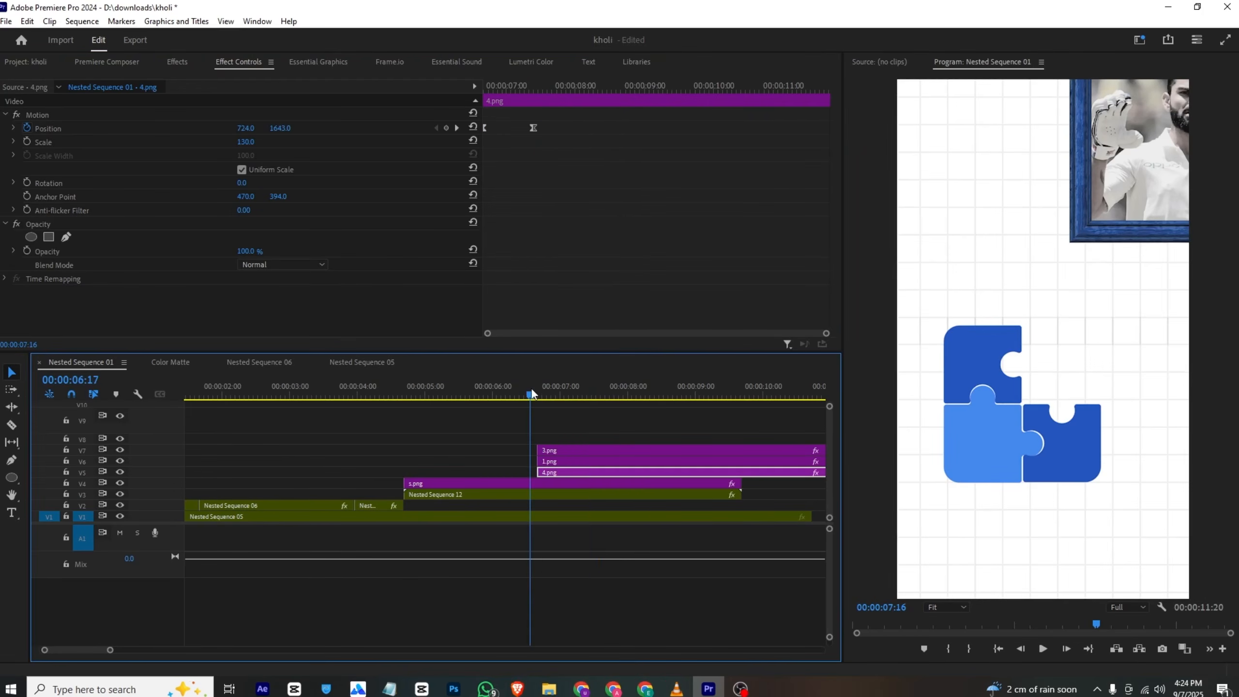
pyautogui.press('space')
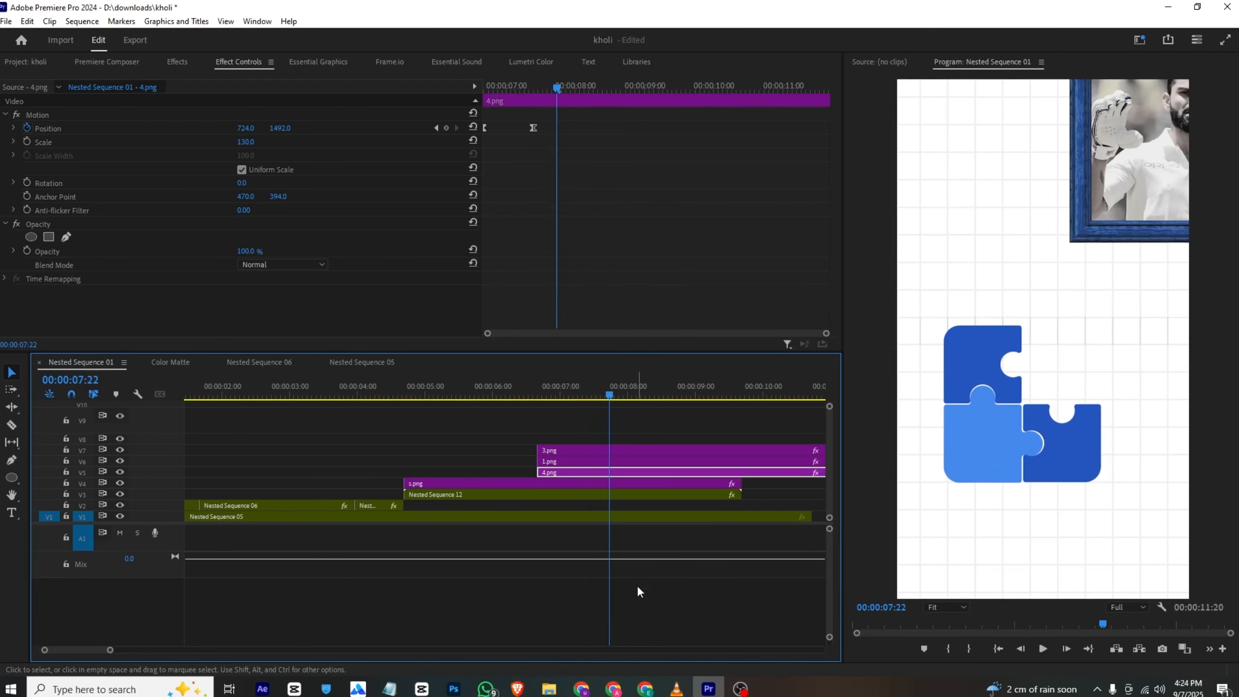
# - Check the reference video, add s (2).png on the track above 3.png, and set the connector line's position to 648, 856
pyautogui.click(677, 688)
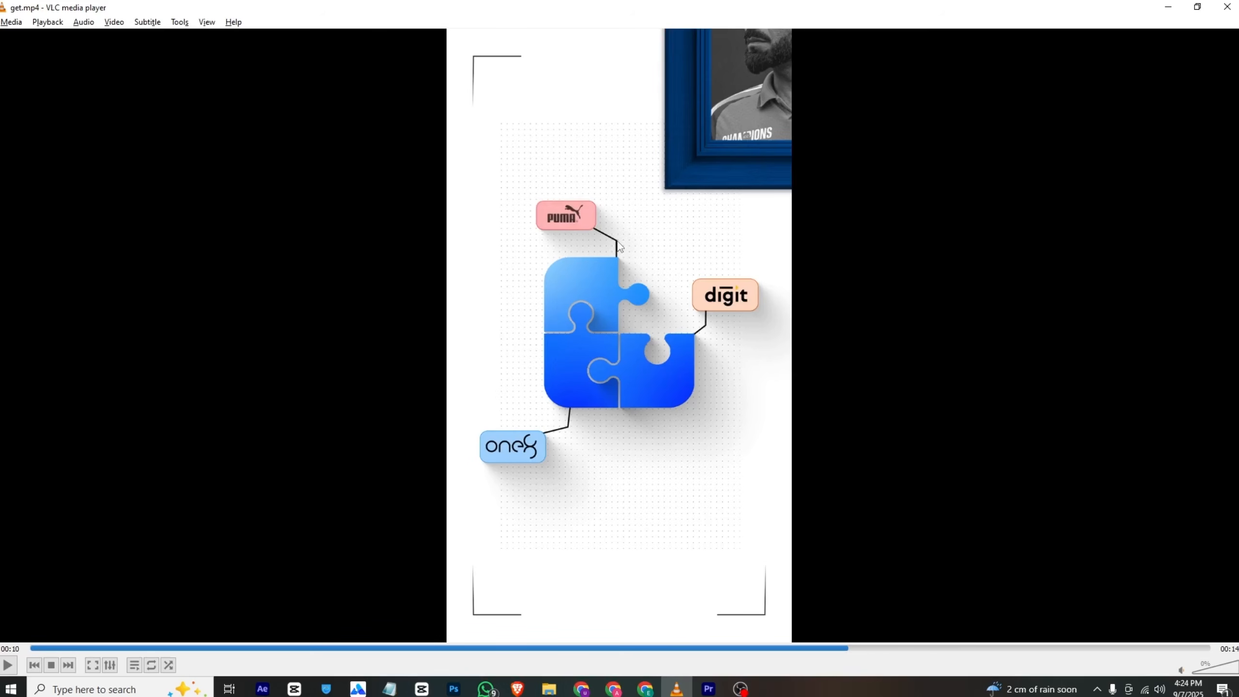
pyautogui.click(708, 689)
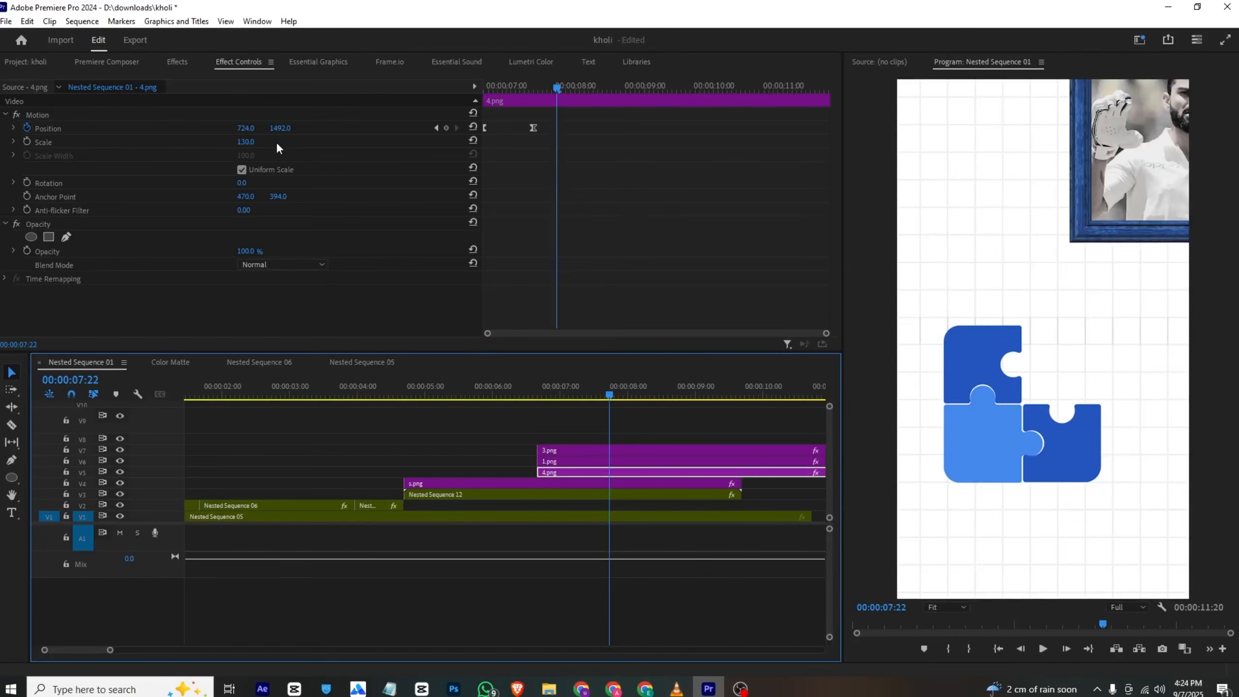
pyautogui.click(29, 62)
pyautogui.moveTo(532, 185); pyautogui.dragTo(568, 448)
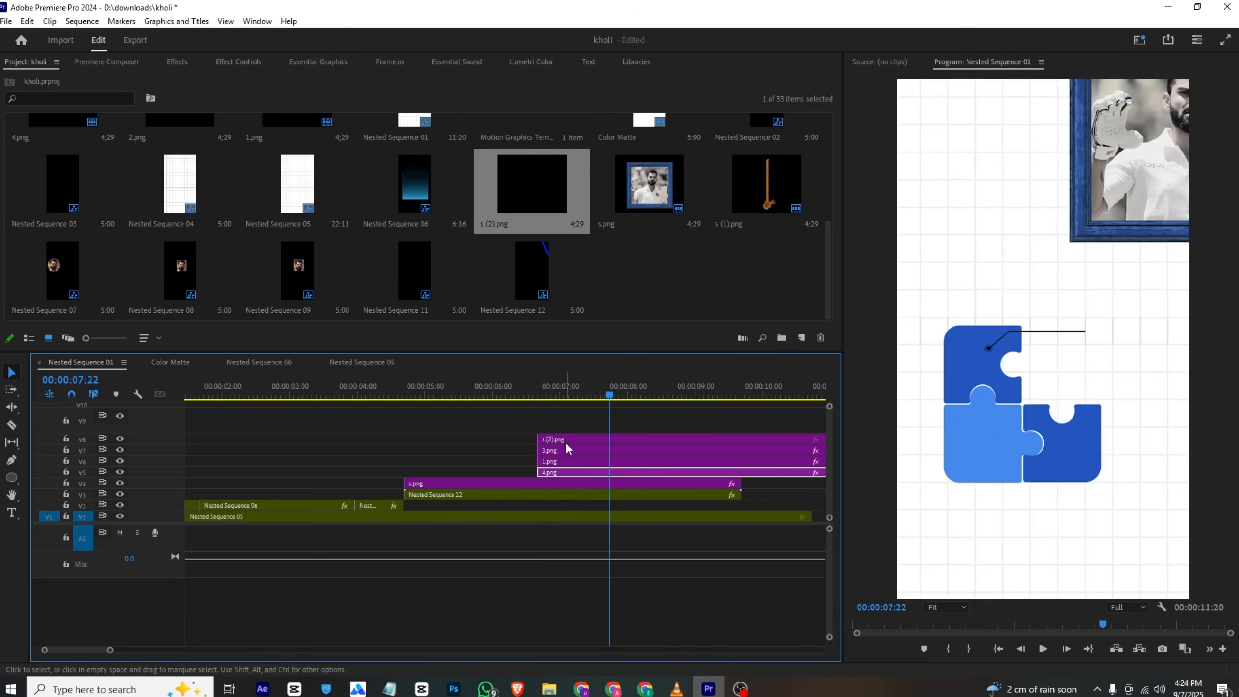
pyautogui.click(566, 443)
pyautogui.click(216, 61)
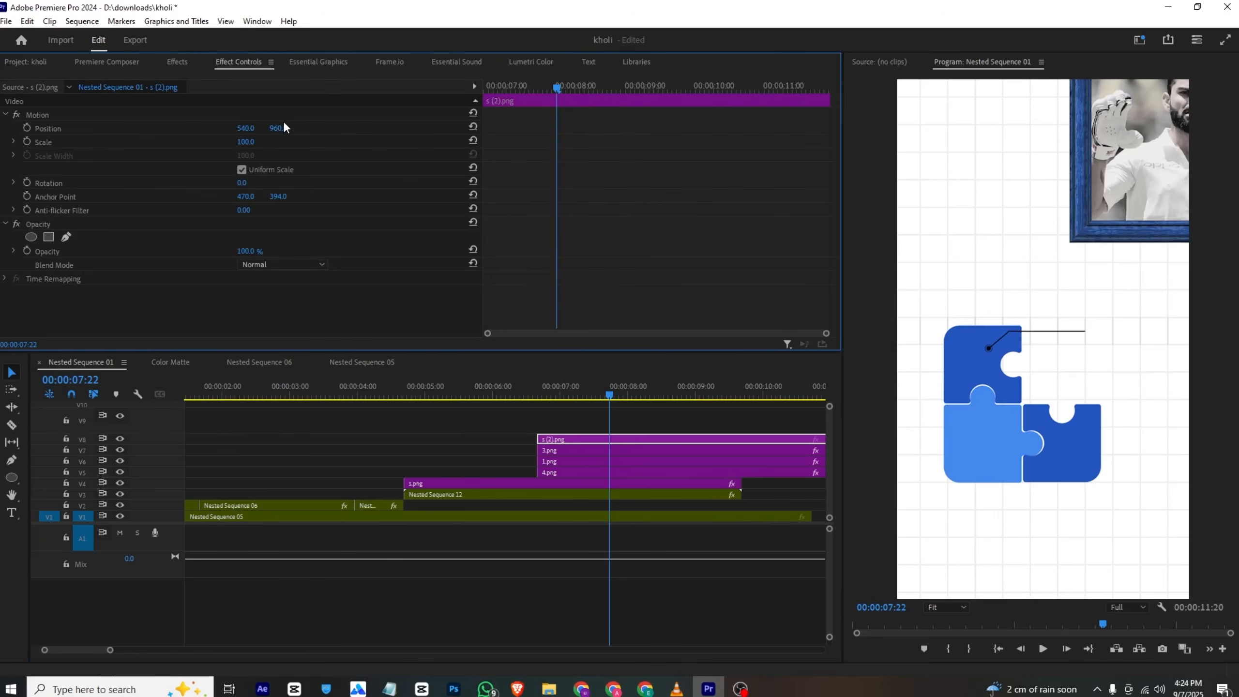
pyautogui.moveTo(278, 128); pyautogui.dragTo(309, 127)
# - Draw a four-point opacity mask around the whole connector line in s (2).png and add a Mask Path keyframe at 00:00:07:22
pyautogui.click(49, 237)
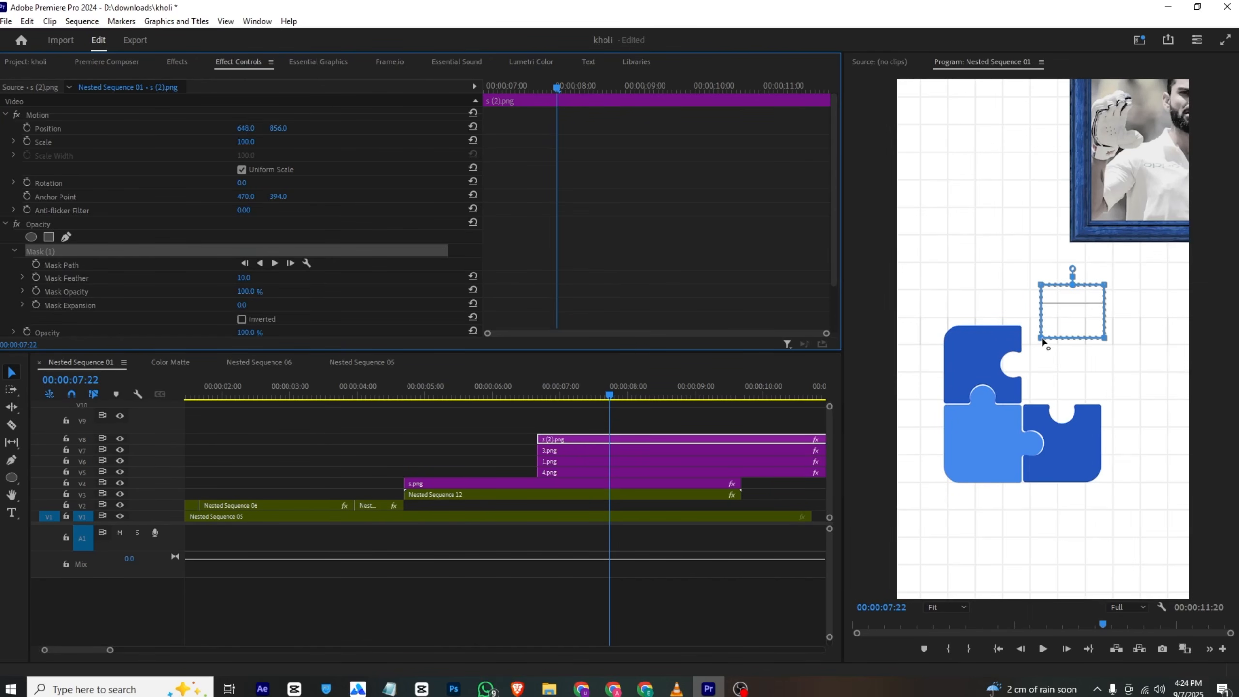
pyautogui.moveTo(1041, 337); pyautogui.dragTo(994, 330)
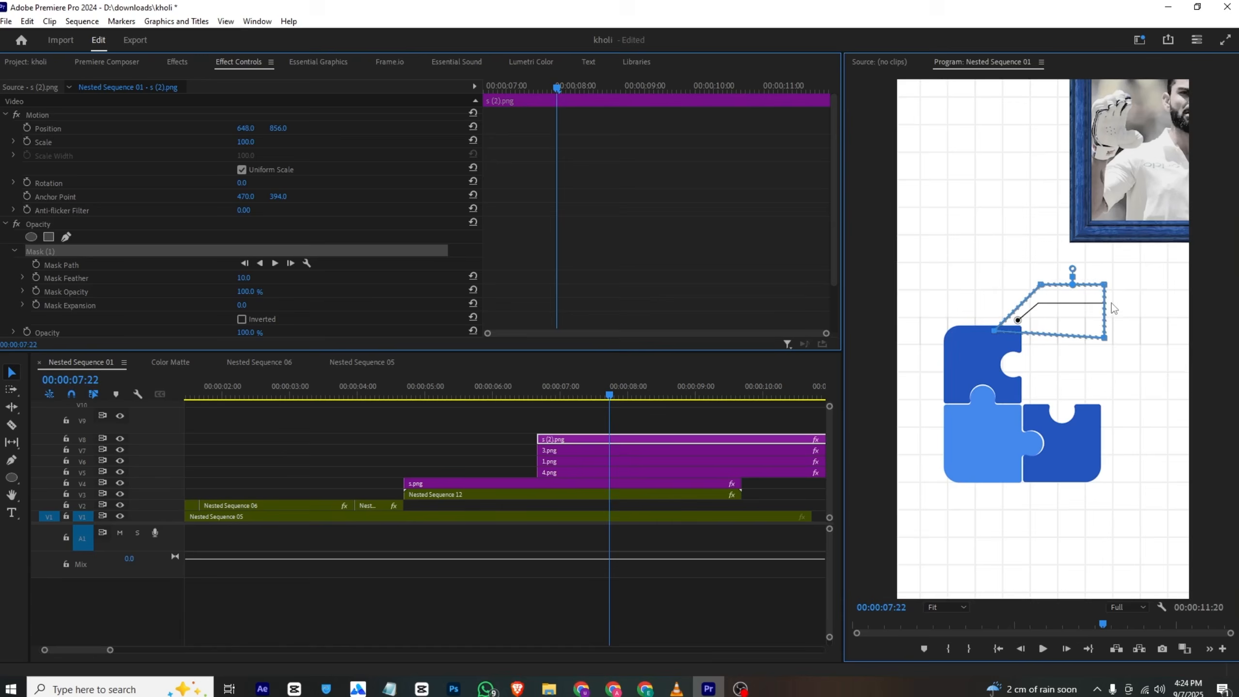
pyautogui.moveTo(1105, 285); pyautogui.dragTo(1131, 282)
pyautogui.moveTo(1105, 337); pyautogui.dragTo(1116, 337)
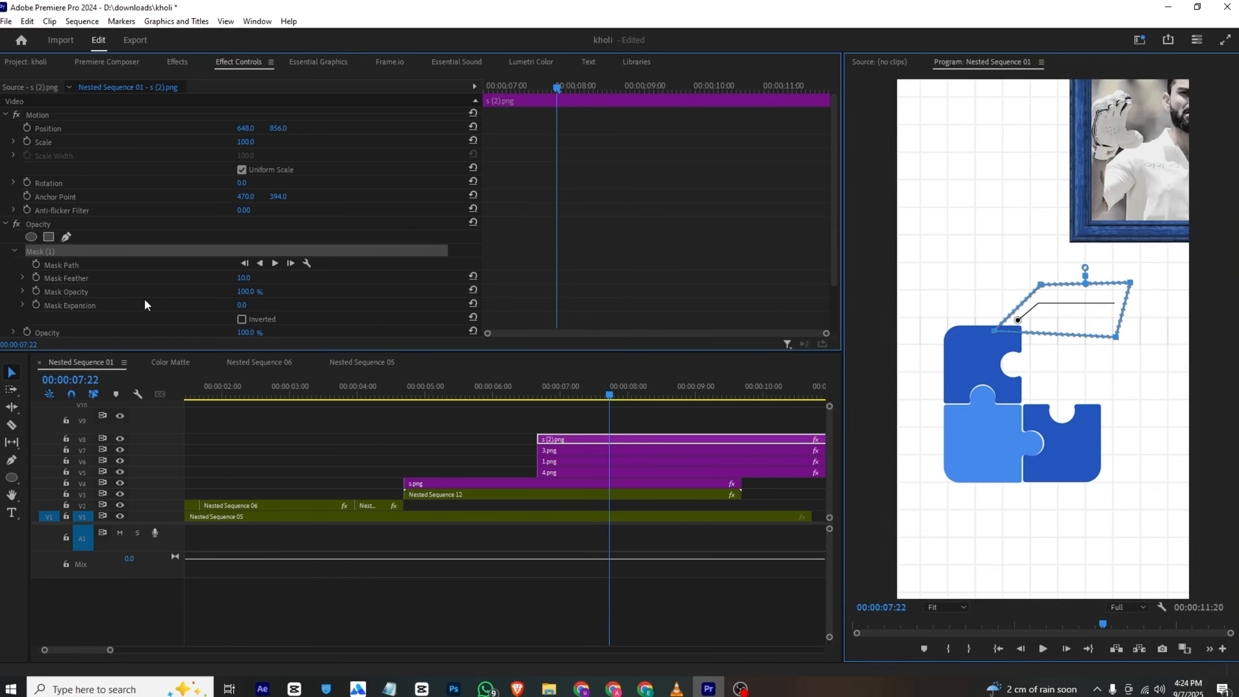
pyautogui.click(37, 265)
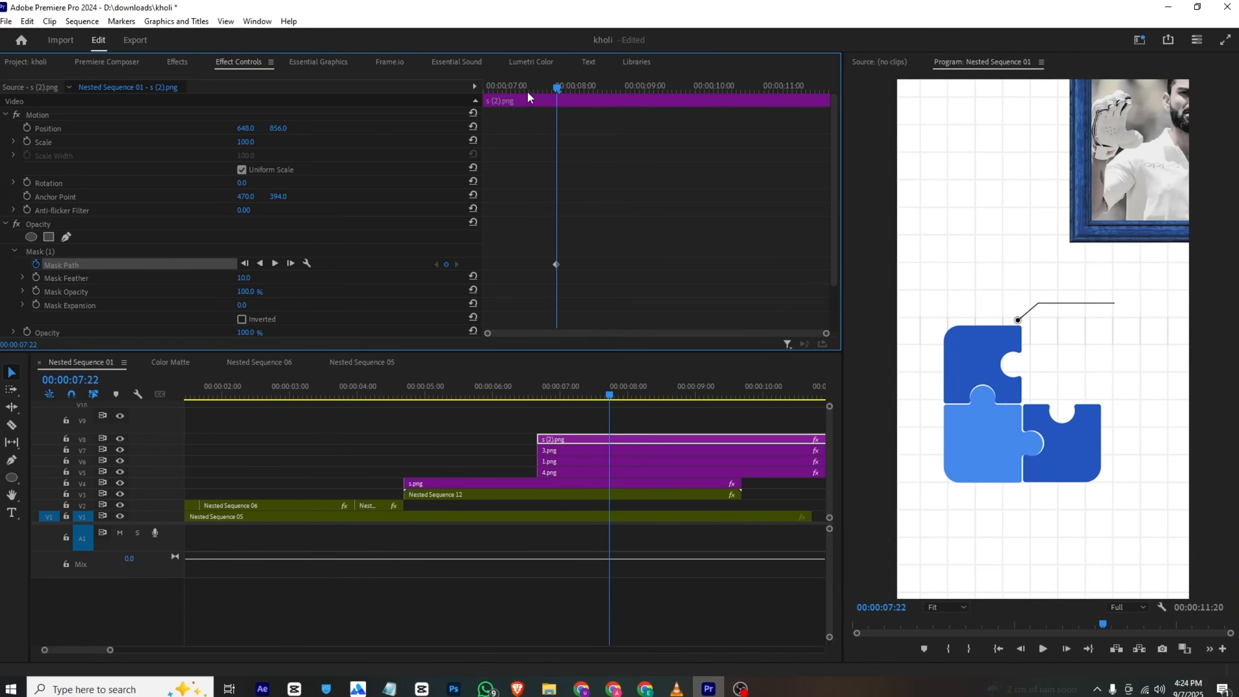
# - Add a Mask Path keyframe at 00:00:07:04 with the mask shrunk away from the line to hide it
pyautogui.moveTo(534, 88); pyautogui.dragTo(515, 89)
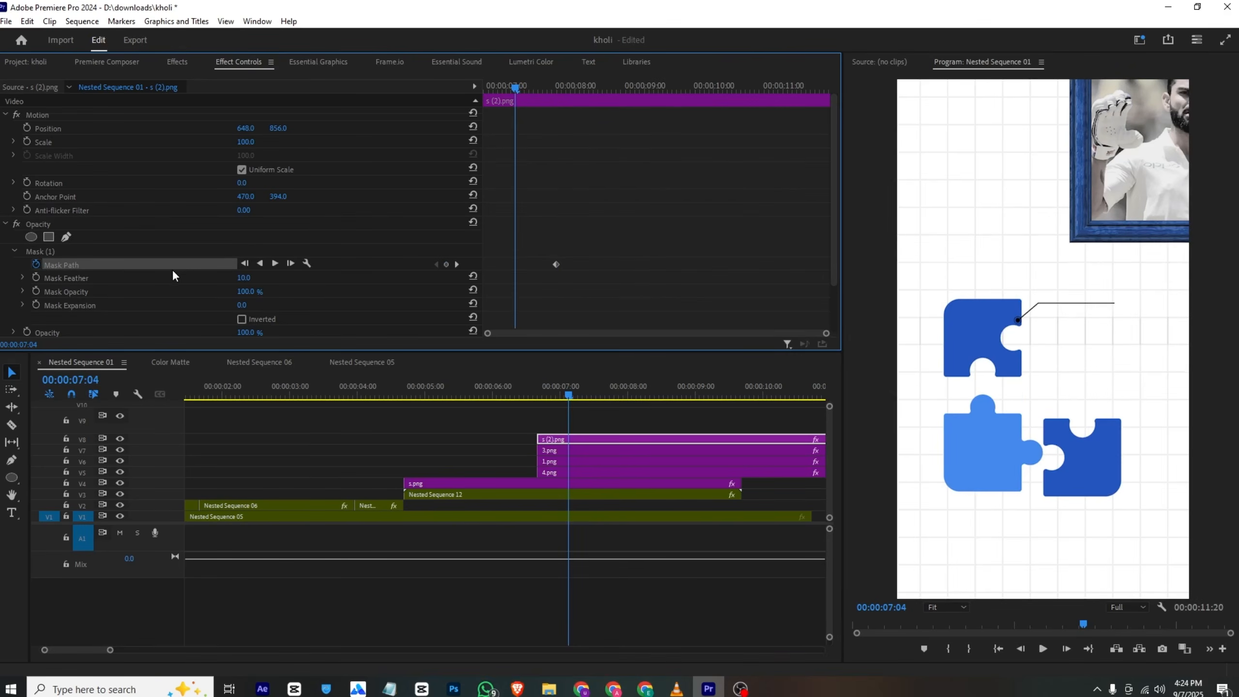
pyautogui.click(57, 251)
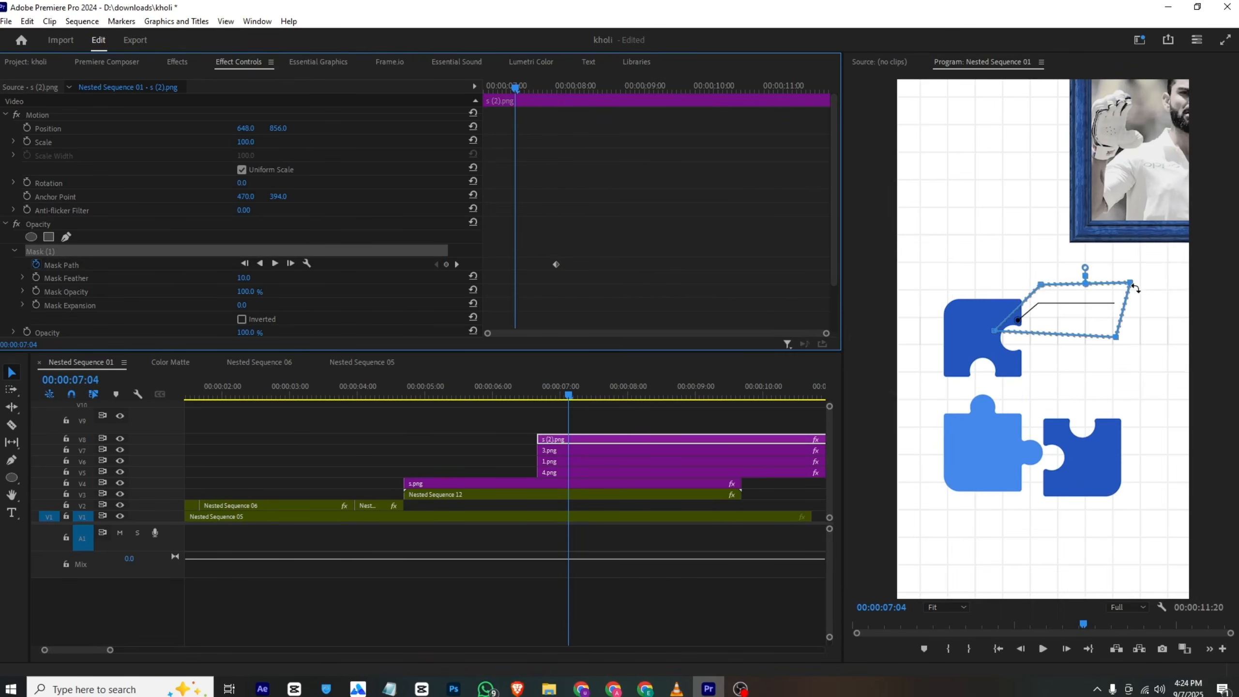
pyautogui.moveTo(1131, 283); pyautogui.dragTo(1061, 277)
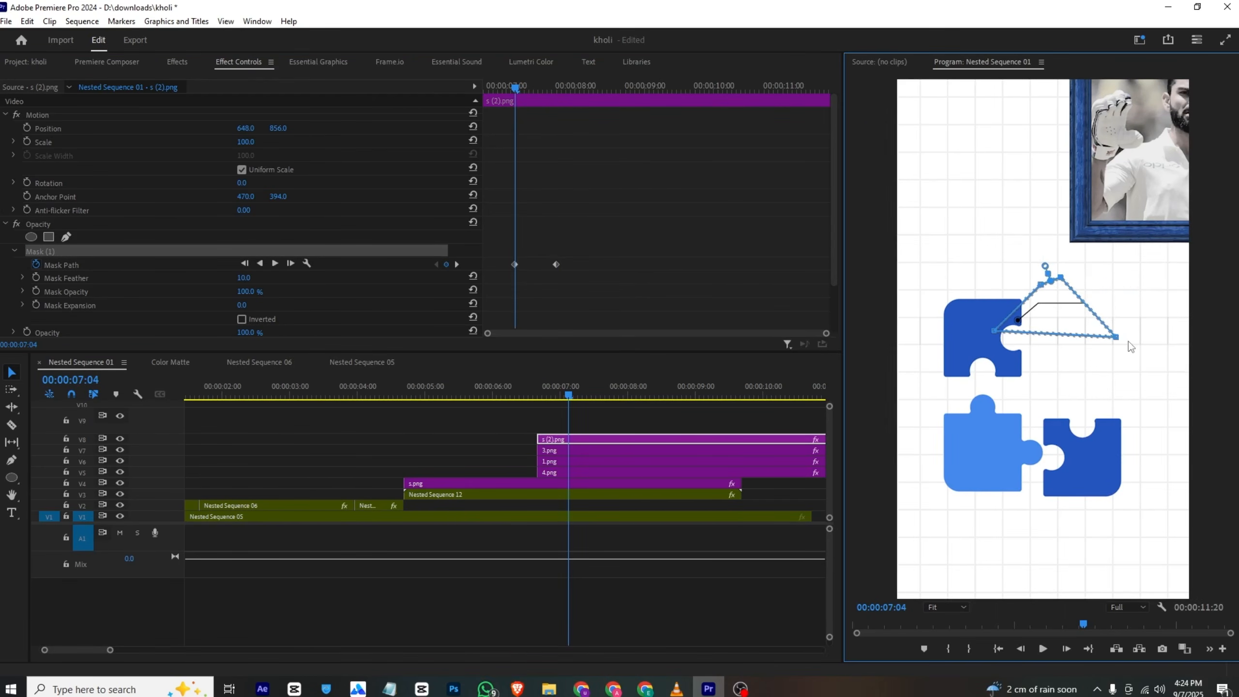
pyautogui.moveTo(1116, 337); pyautogui.dragTo(1056, 330)
pyautogui.moveTo(1061, 278); pyautogui.dragTo(1040, 277)
pyautogui.moveTo(1061, 336); pyautogui.dragTo(1043, 329)
pyautogui.moveTo(1040, 282); pyautogui.dragTo(1037, 289)
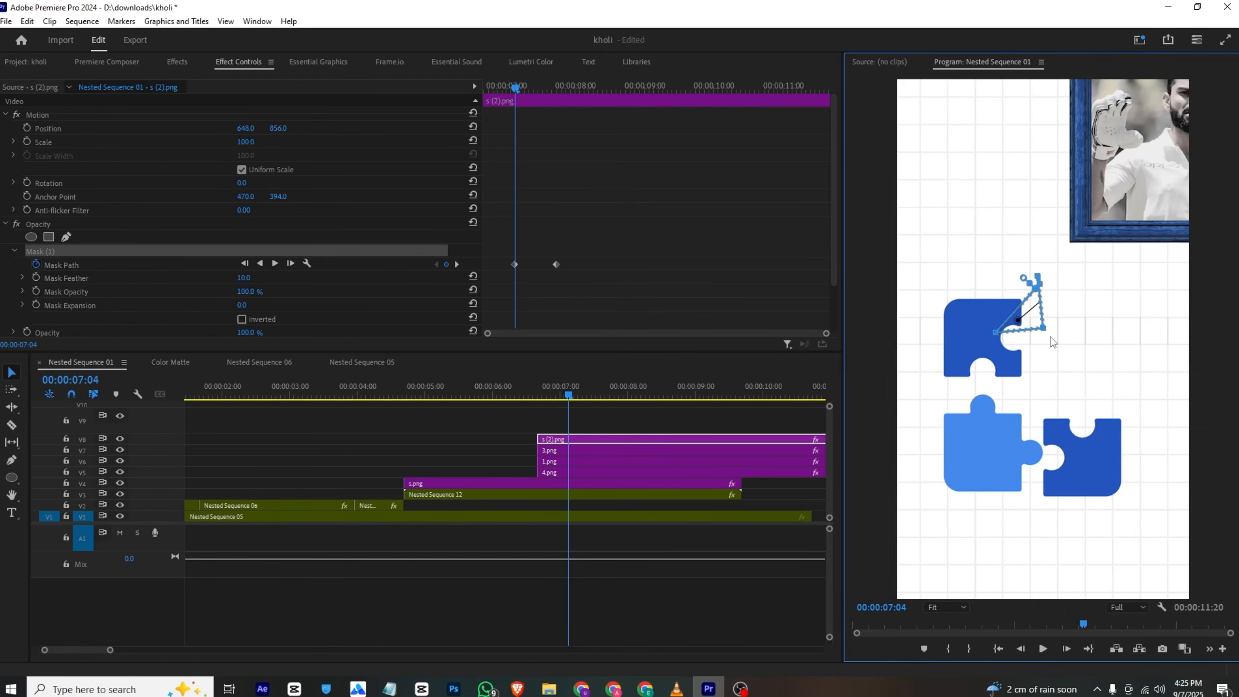
pyautogui.moveTo(1053, 331); pyautogui.dragTo(985, 284)
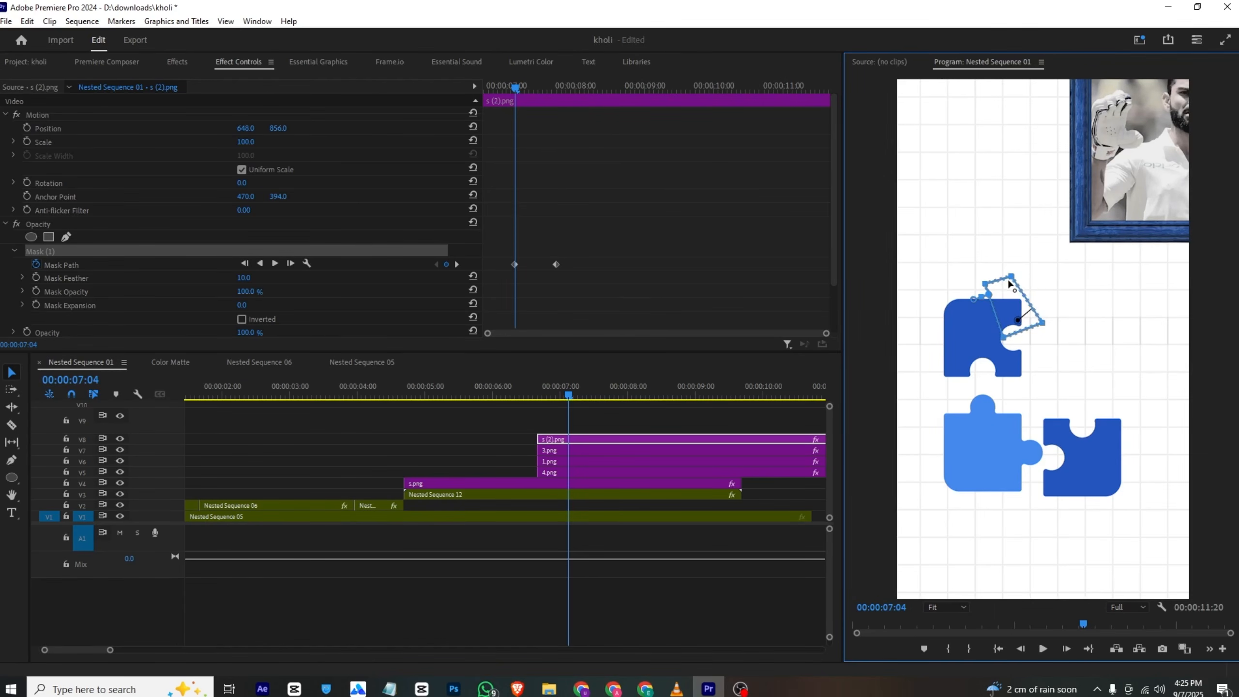
pyautogui.moveTo(1043, 323); pyautogui.dragTo(1006, 331)
# - Play back the connector line's mask reveal and compare the line placement with the reference video
pyautogui.click(499, 90)
pyautogui.press('space')
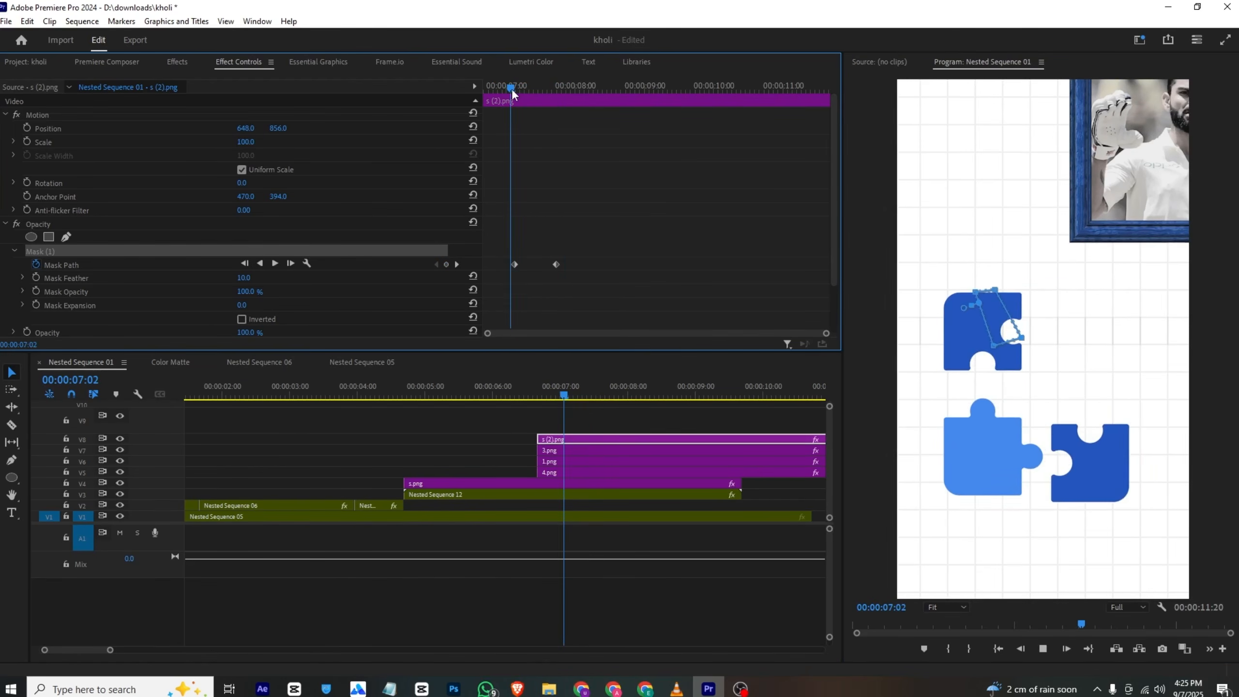
pyautogui.click(511, 90)
pyautogui.press('space')
pyautogui.click(677, 687)
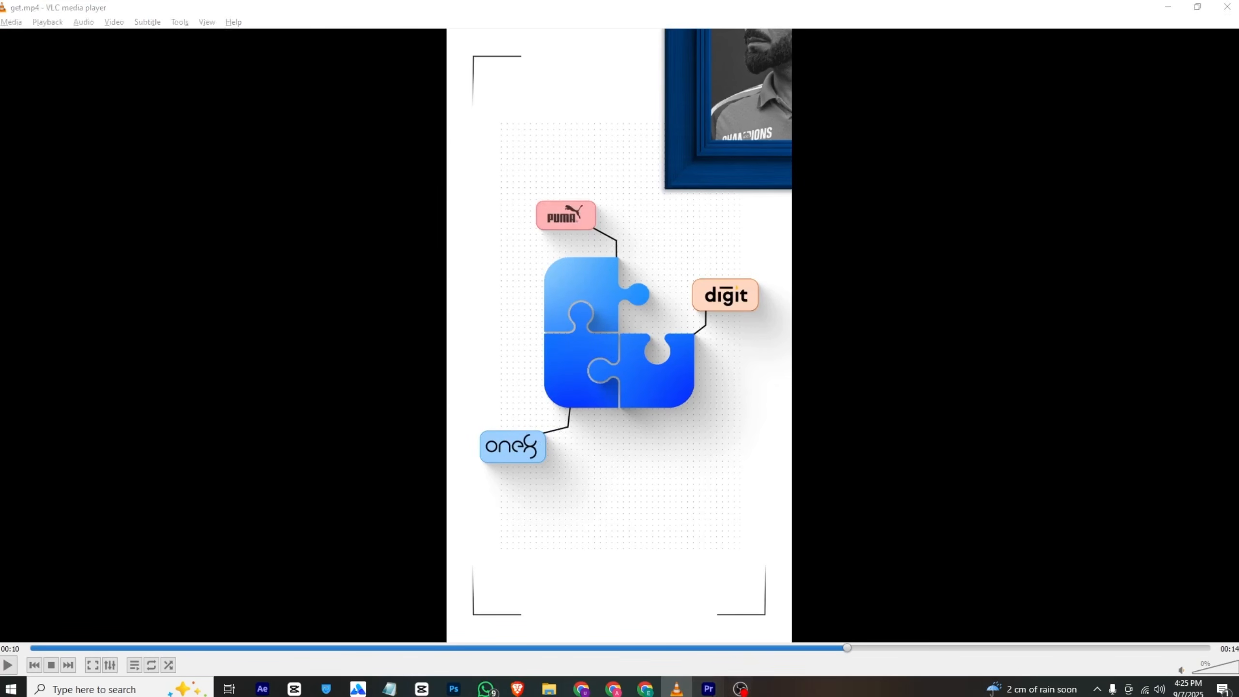
pyautogui.click(708, 687)
# - Move the three puzzle-piece clips to tracks above s (2).png, lower the line to a vertical position of 897, and play it back
pyautogui.moveTo(496, 453); pyautogui.dragTo(580, 440)
pyautogui.click(580, 440)
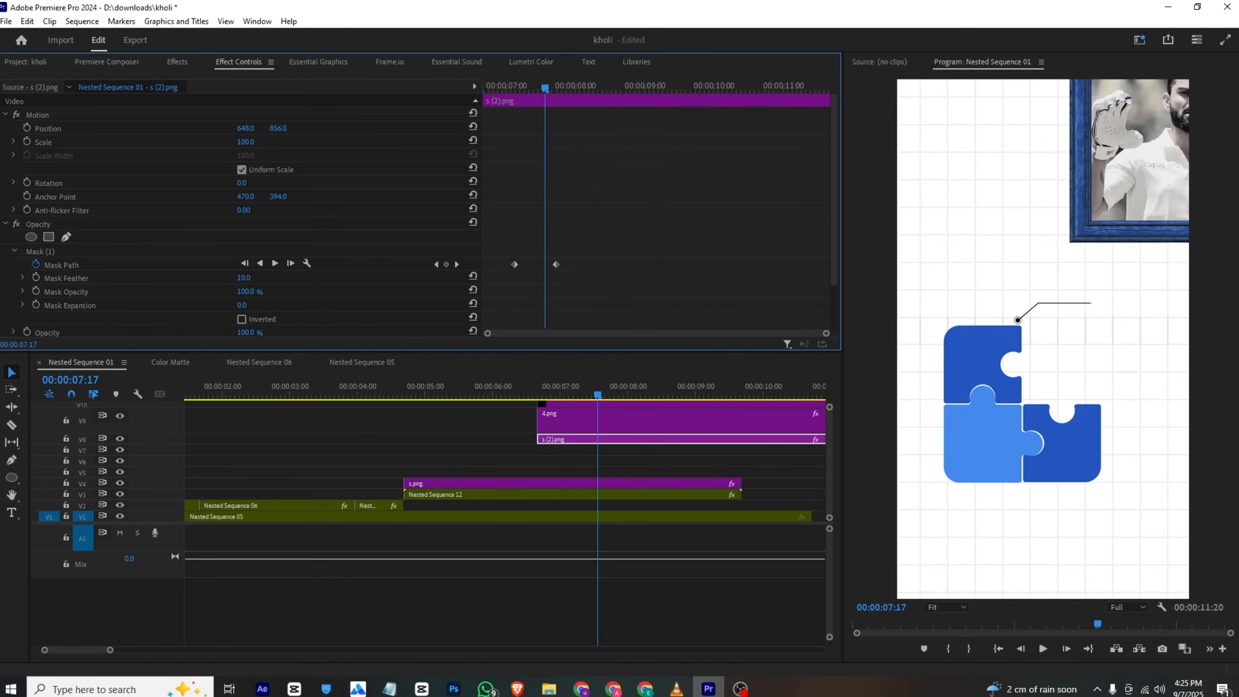
pyautogui.moveTo(278, 128); pyautogui.dragTo(298, 129)
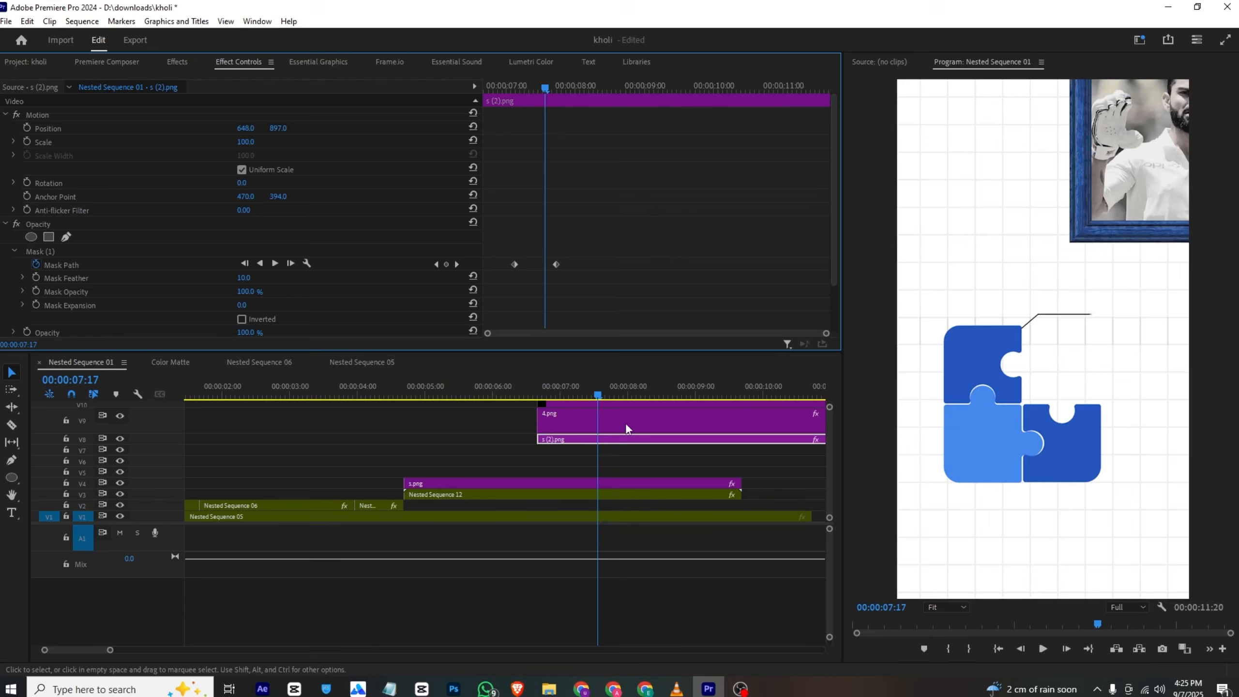
pyautogui.click(511, 379)
pyautogui.press('space')
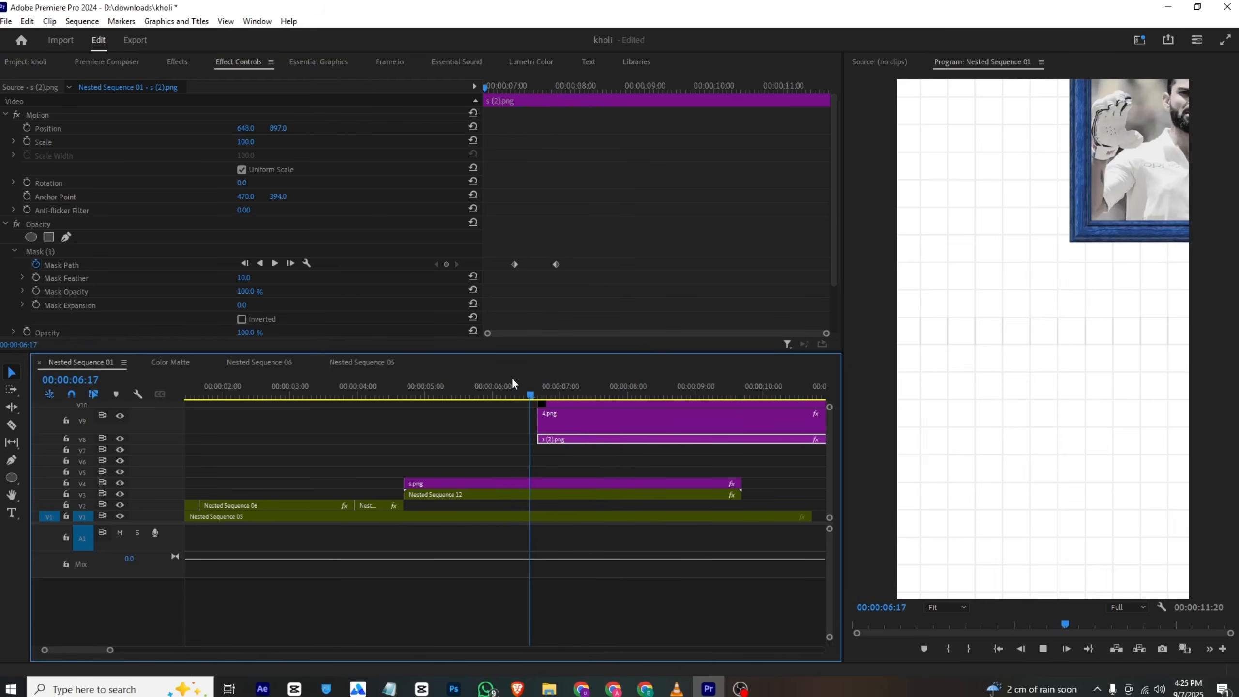